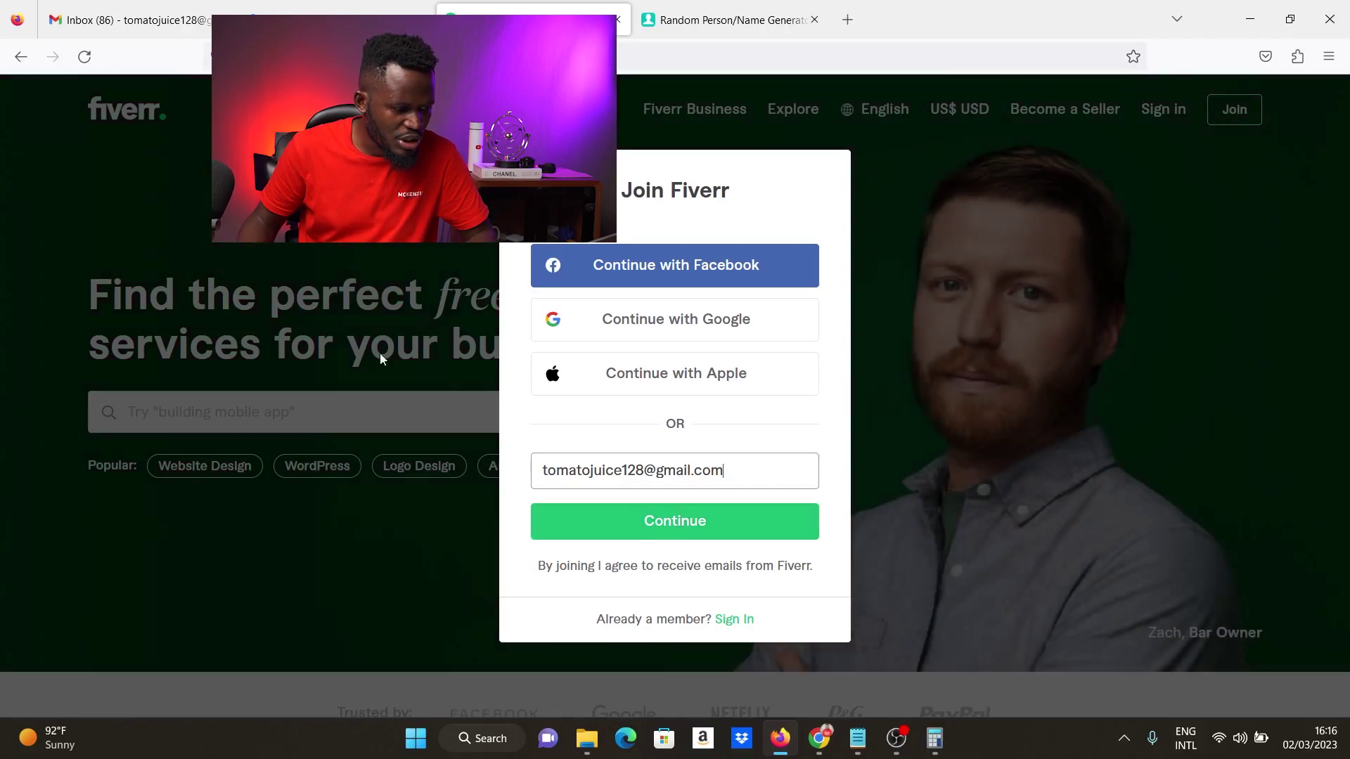
Step: Continue past the email step to the username and password form with 'tomatoresume' suggested
{"action": "left_click", "coordinate": [700, 534]}
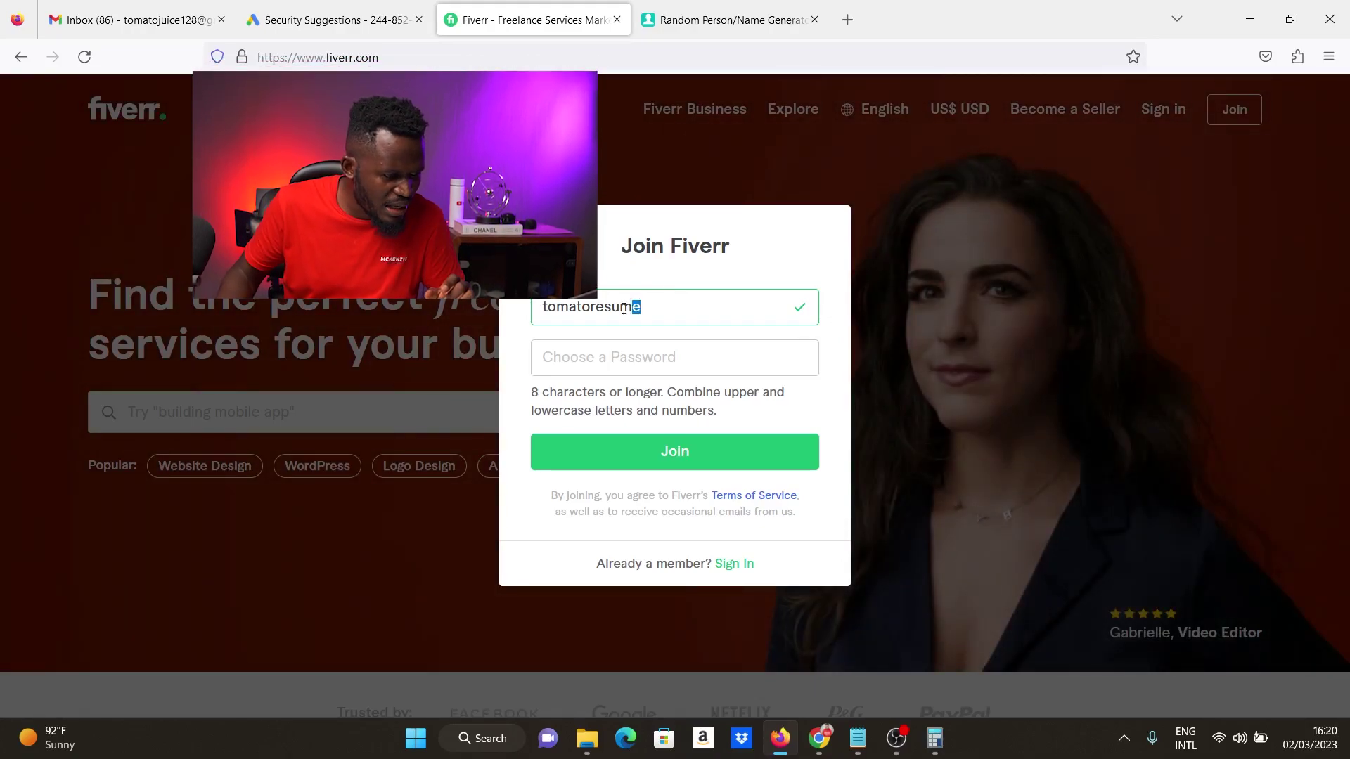
Step: Replace the suggested username's ending, enter an account password, and create the Fiverr account
{"action": "left_click_drag", "start_coordinate": [642, 308], "coordinate": [593, 318]}
{"action": "type", "text": "write"}
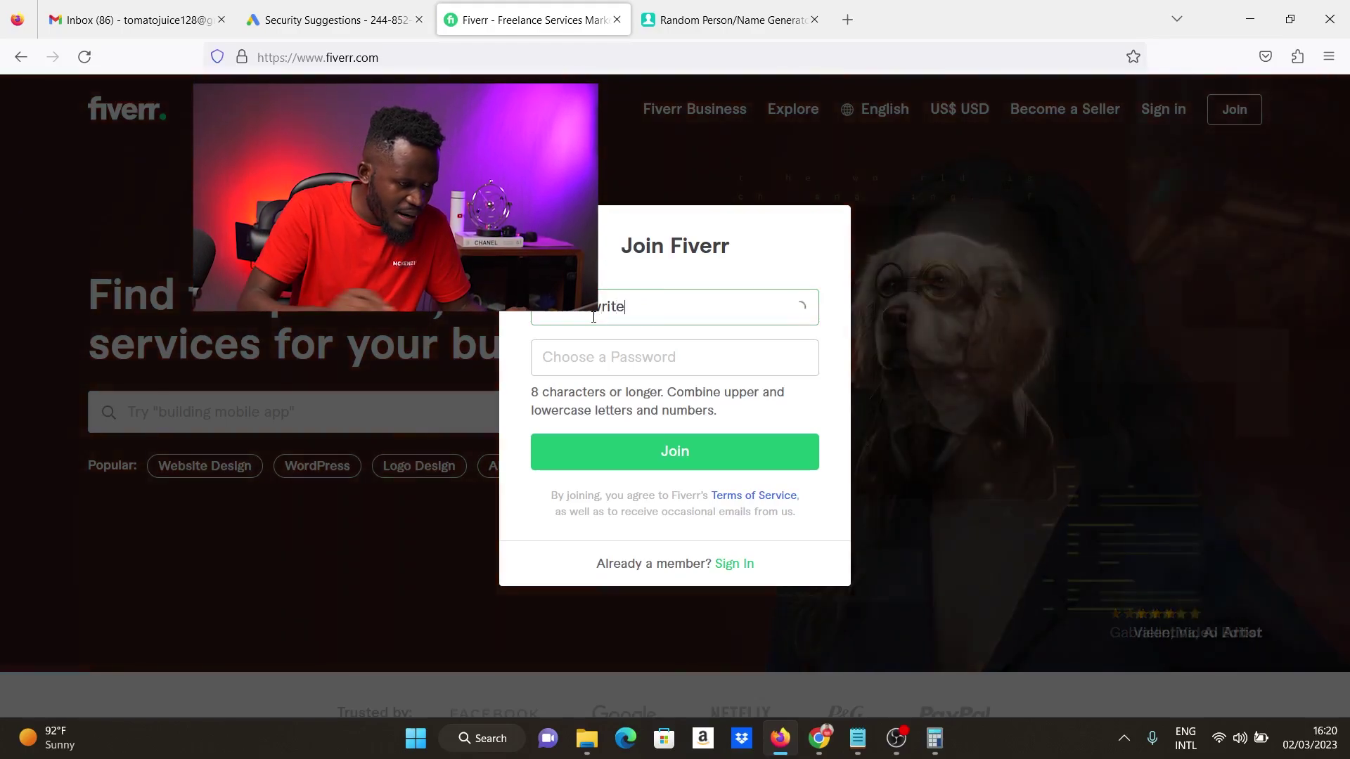
{"action": "type", "text": "s"}
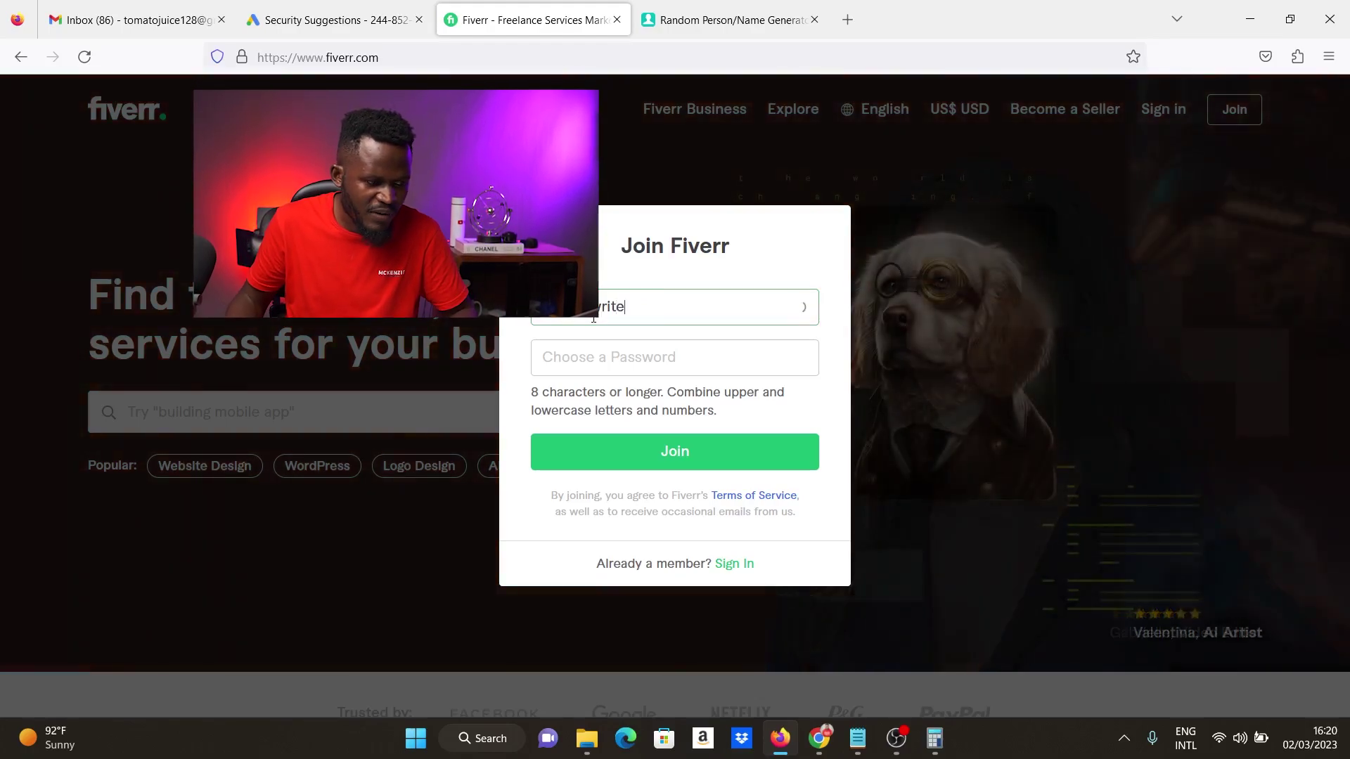
{"action": "left_click", "coordinate": [599, 359]}
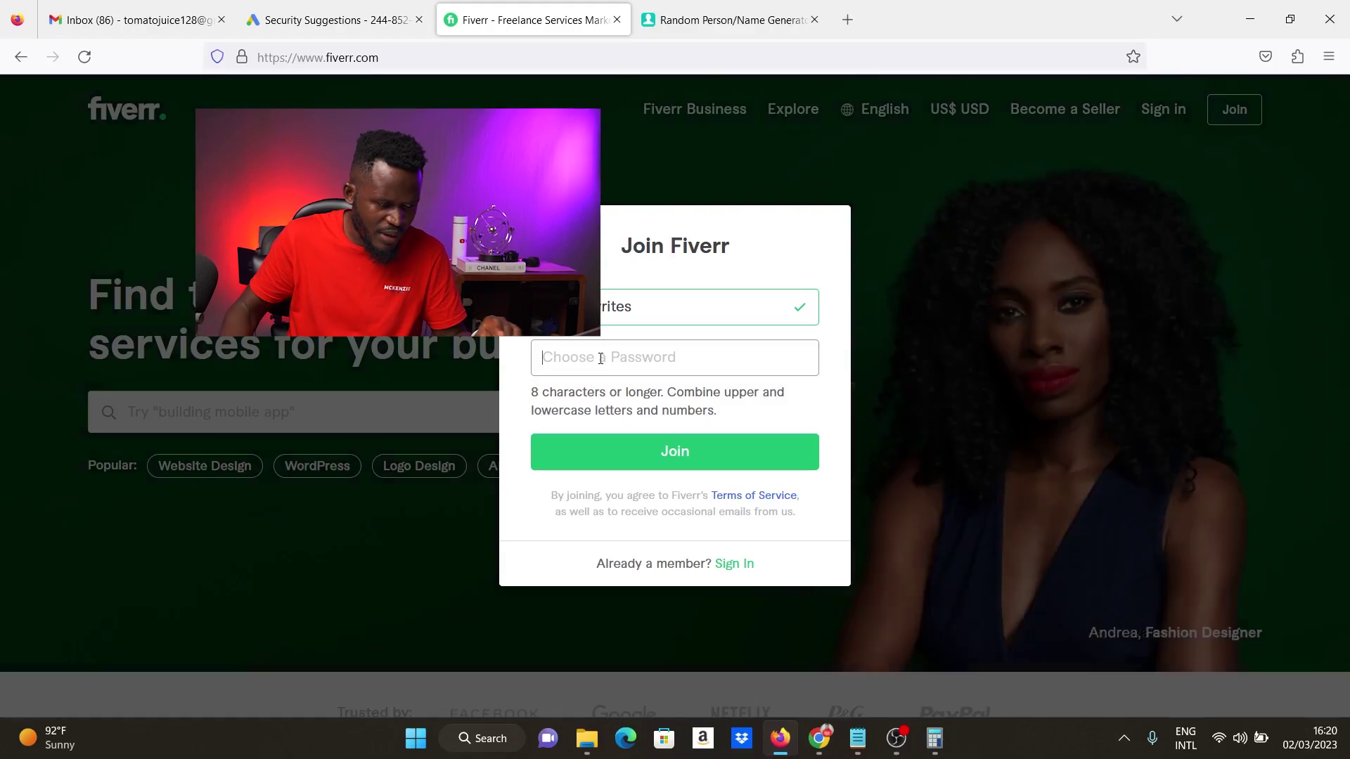
{"action": "left_click_drag", "start_coordinate": [531, 393], "coordinate": [724, 419]}
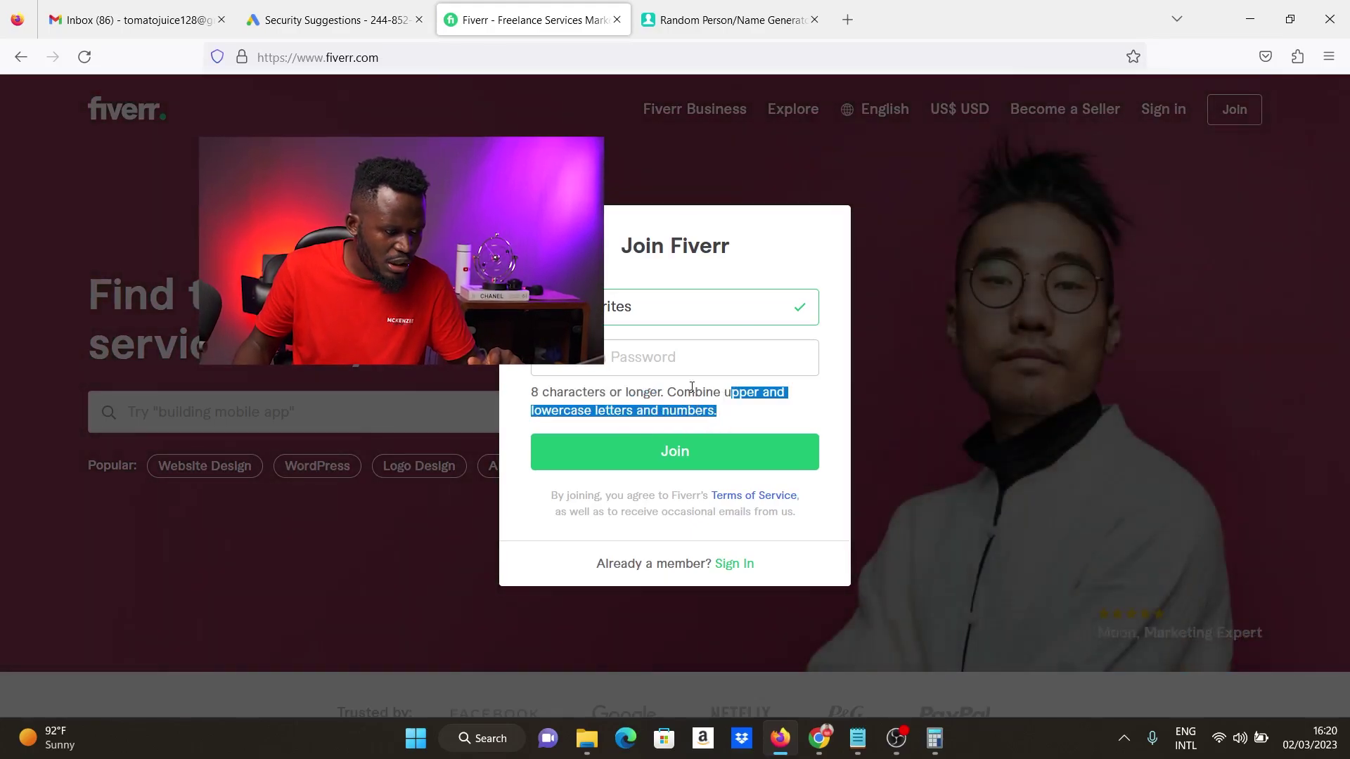
{"action": "left_click", "coordinate": [658, 356]}
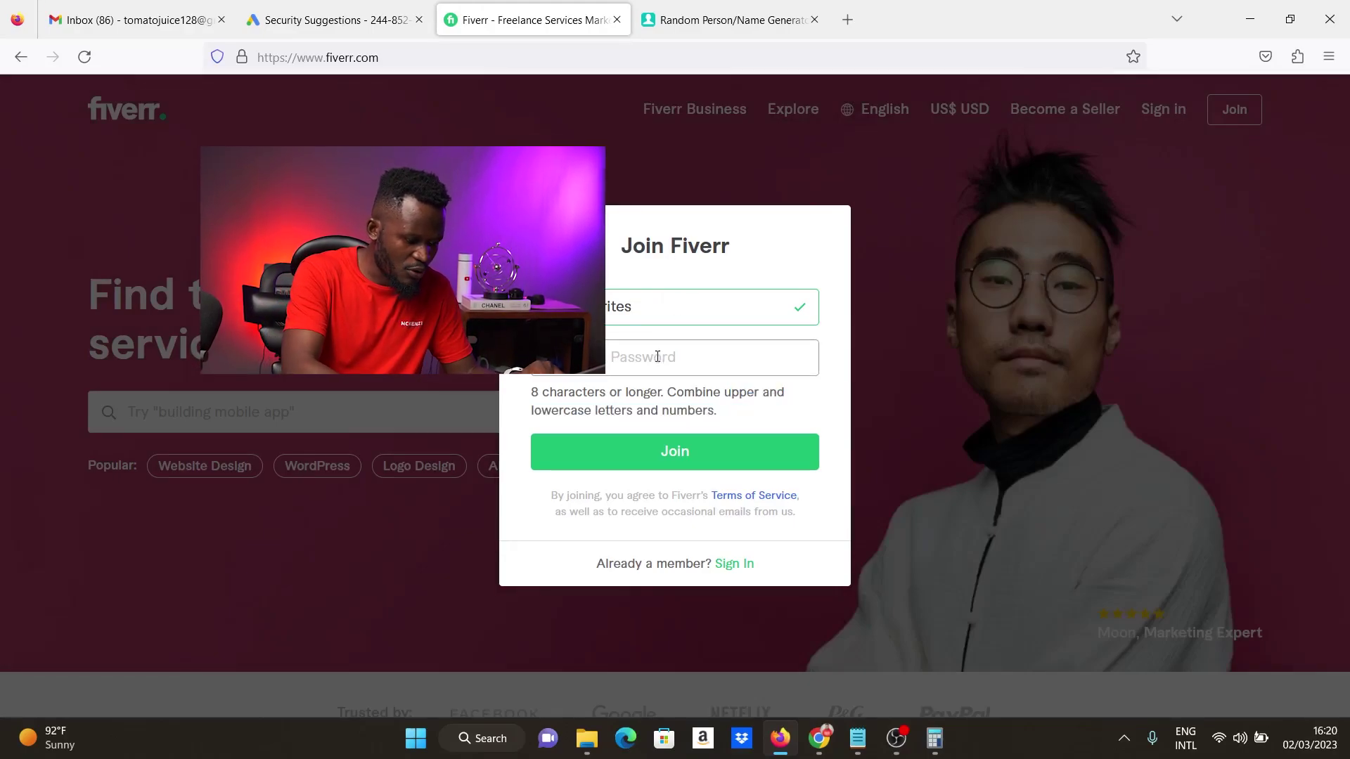
{"action": "type", "text": "••••••••••"}
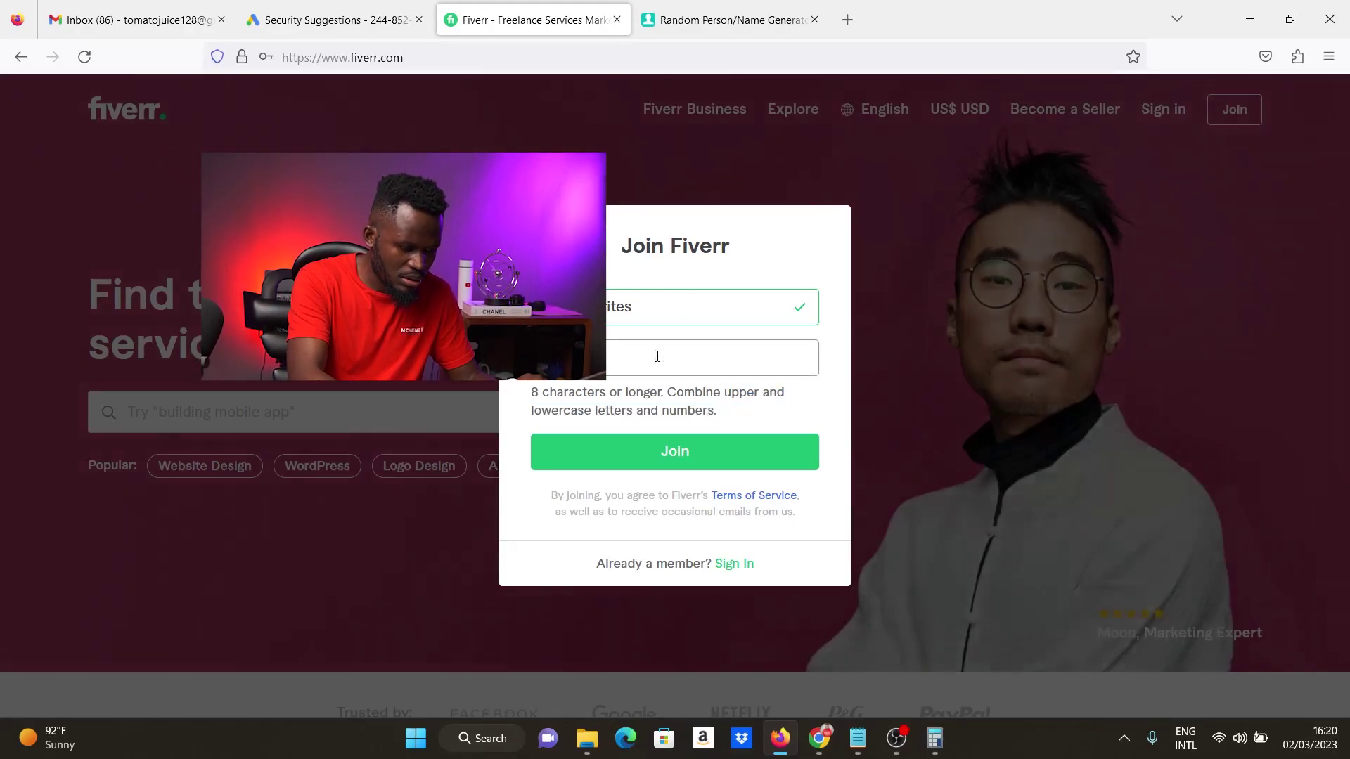
{"action": "type", "text": "••"}
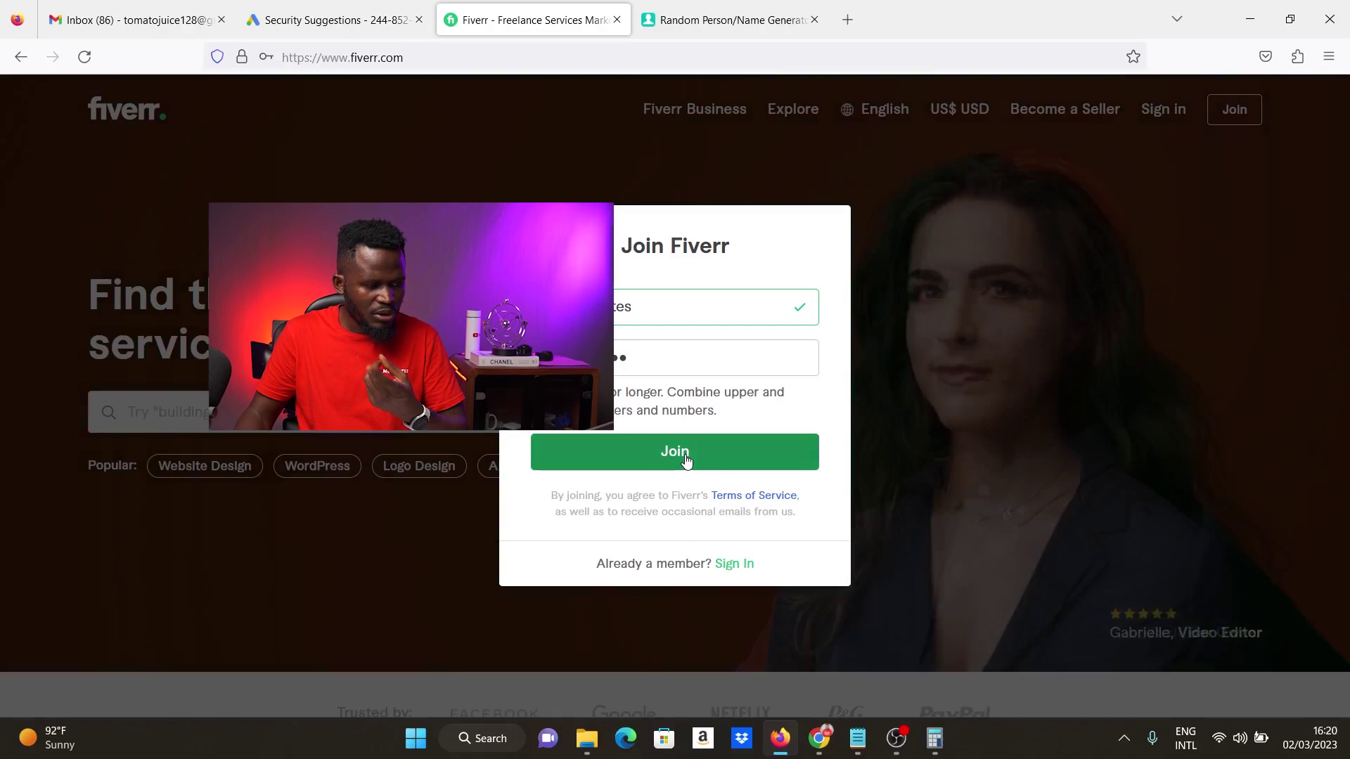
{"action": "left_click", "coordinate": [687, 458]}
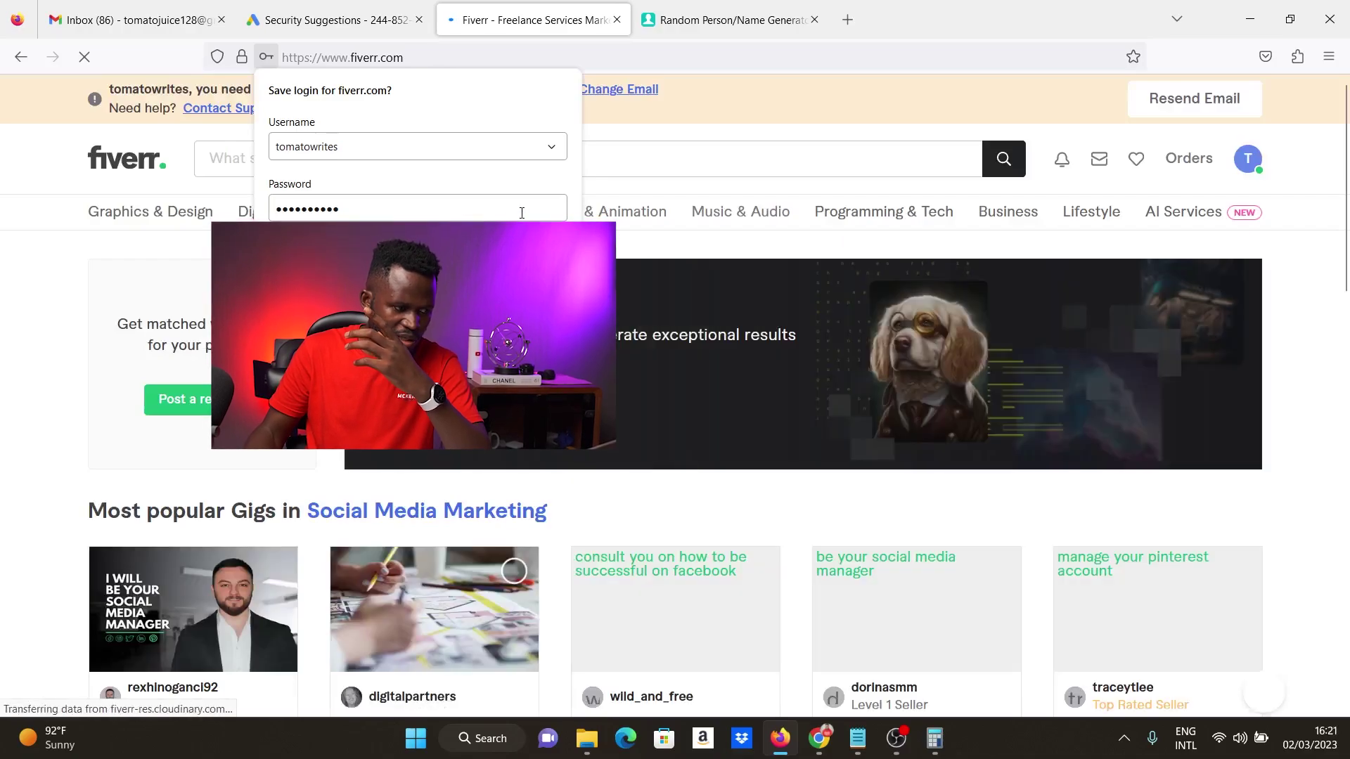
Step: Dismiss the save-login prompt and activate the account from Fiverr's activation email in Gmail
{"action": "left_click", "coordinate": [492, 282]}
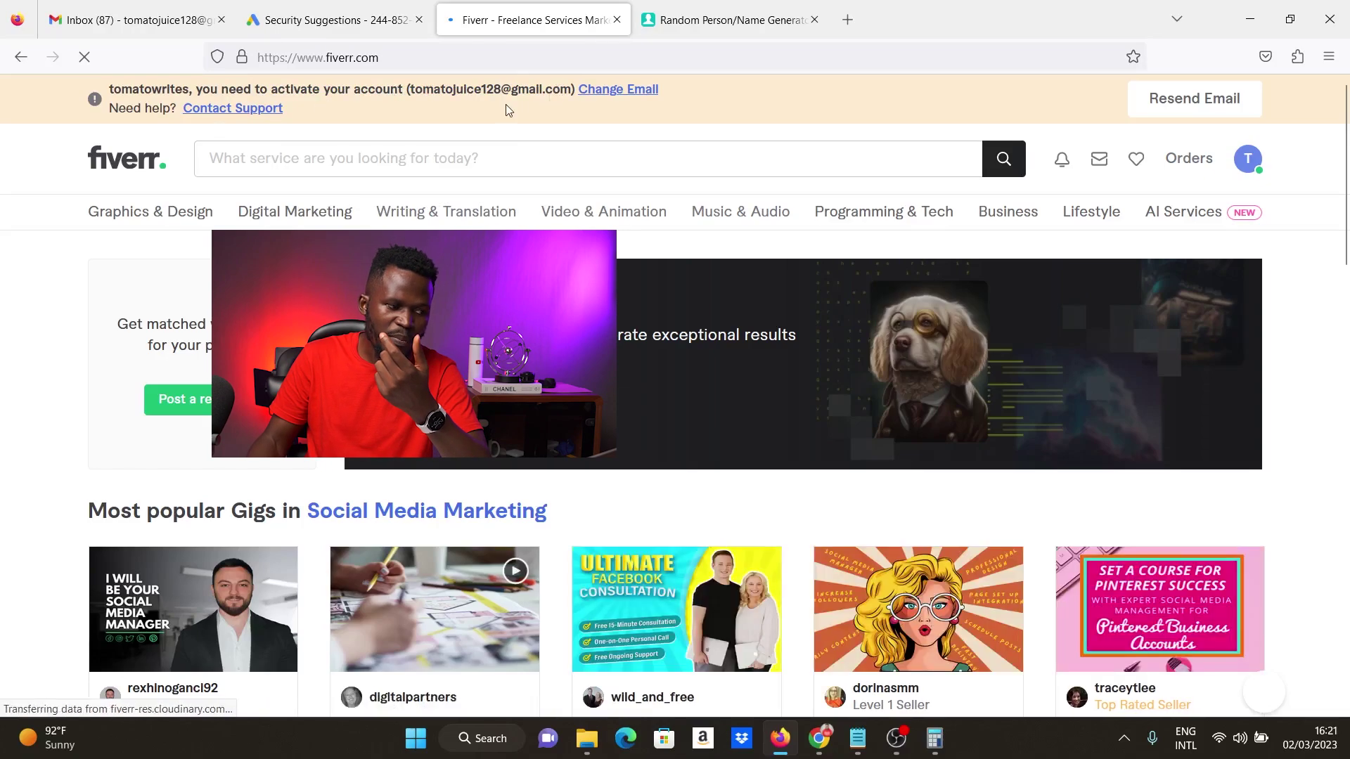
{"action": "left_click", "coordinate": [154, 18]}
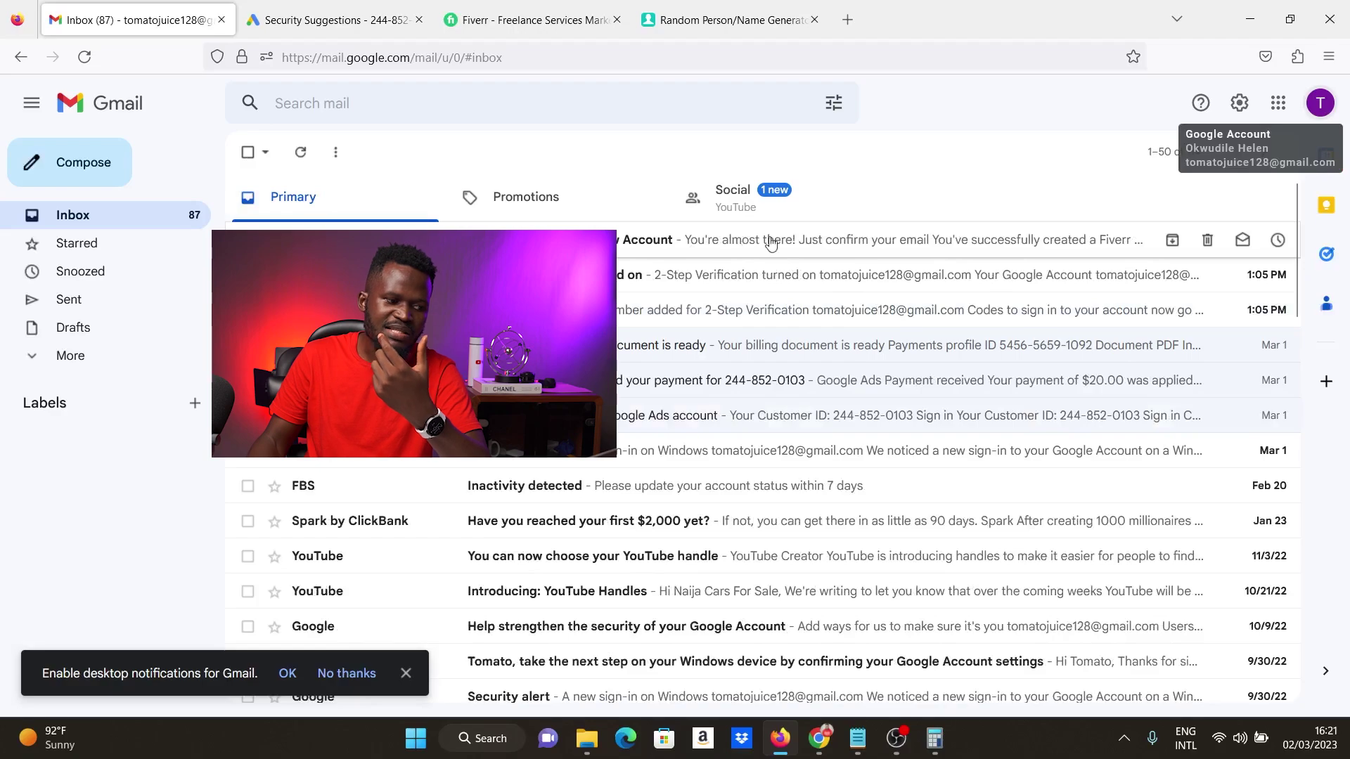
{"action": "left_click", "coordinate": [813, 242]}
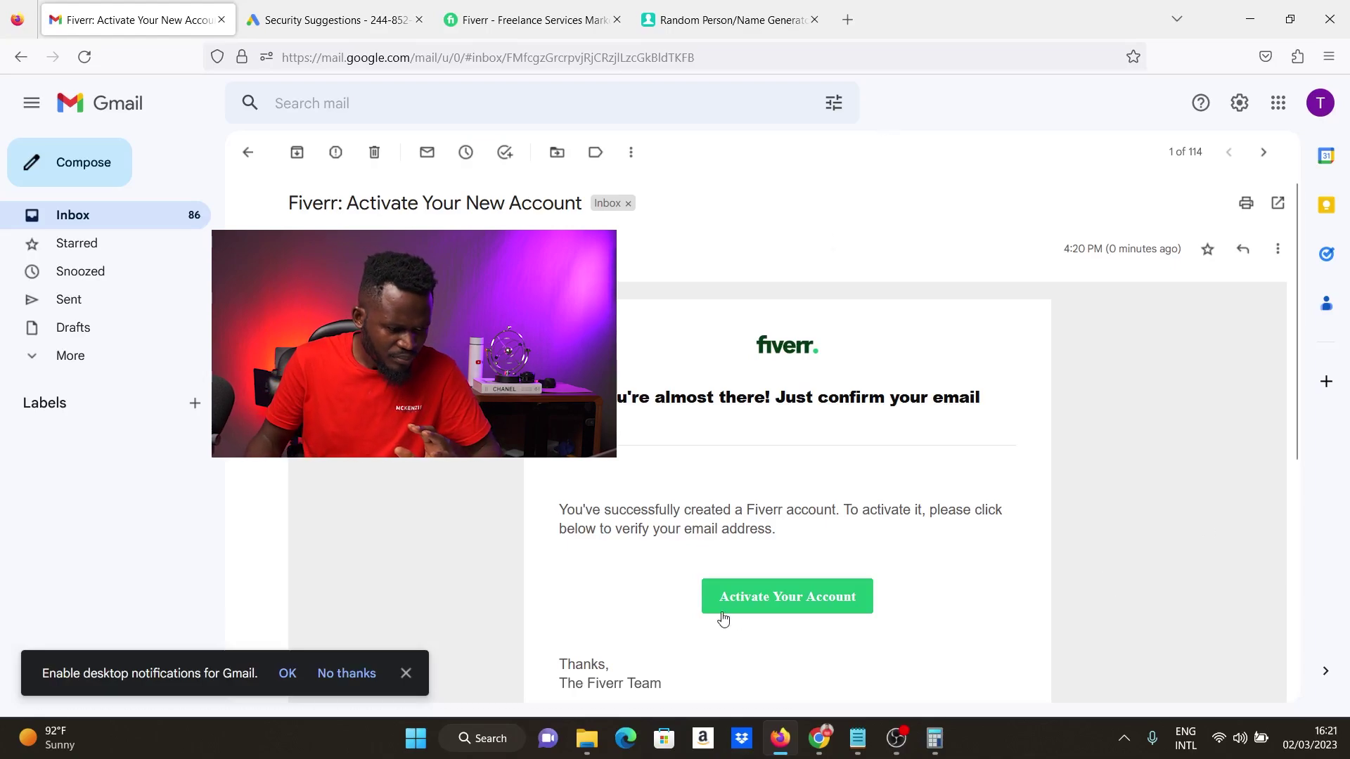
{"action": "left_click", "coordinate": [780, 599]}
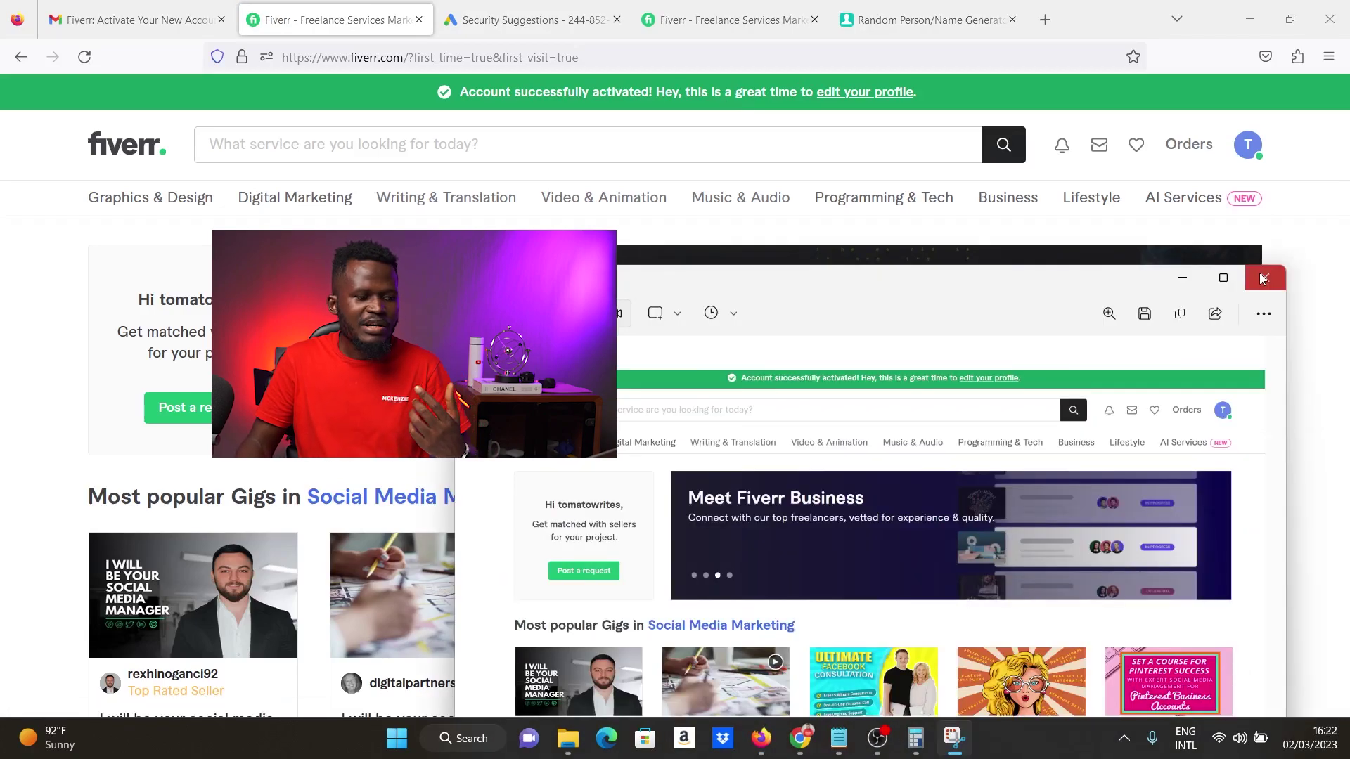
{"action": "left_click", "coordinate": [1263, 280]}
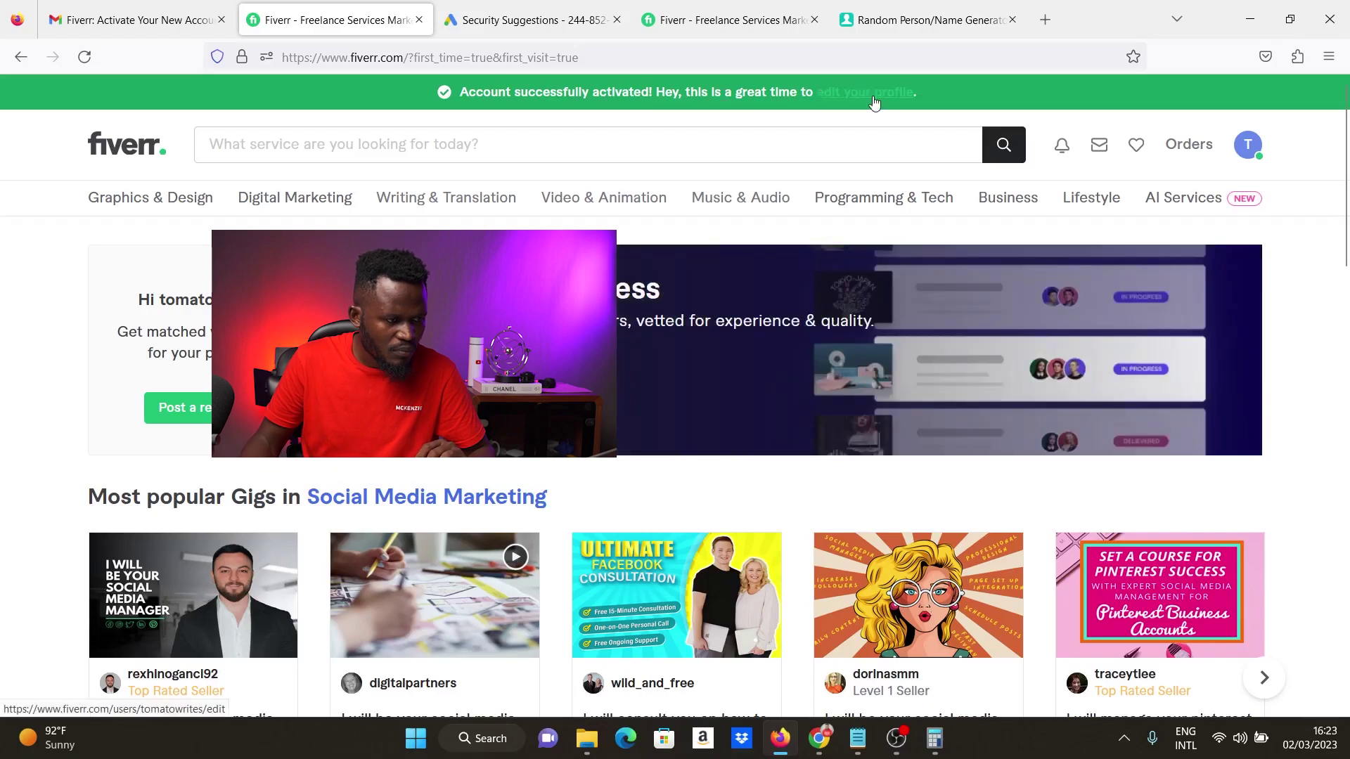
Step: Follow the banner's 'edit your profile' link to the account settings page
{"action": "left_click", "coordinate": [874, 103]}
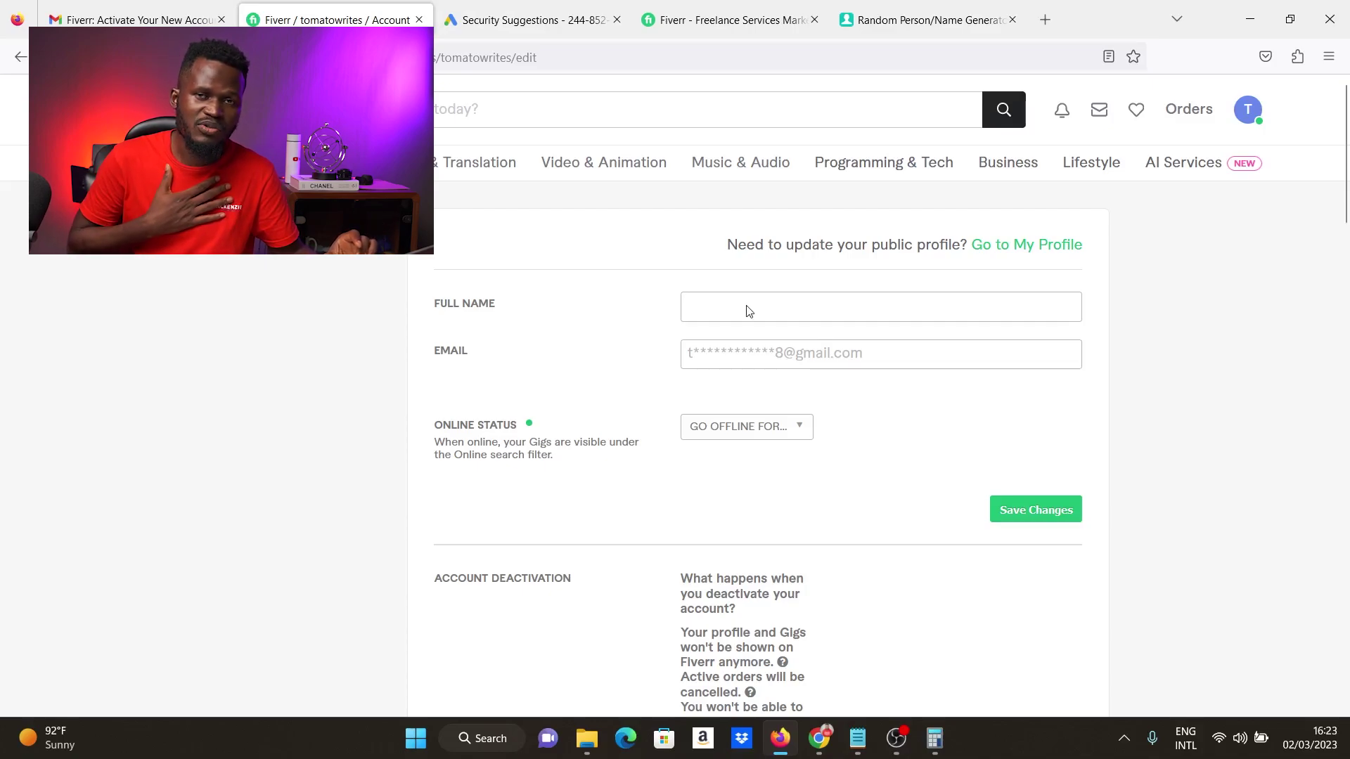
Step: Enter the account holder's full name and save the change
{"action": "left_click", "coordinate": [831, 306]}
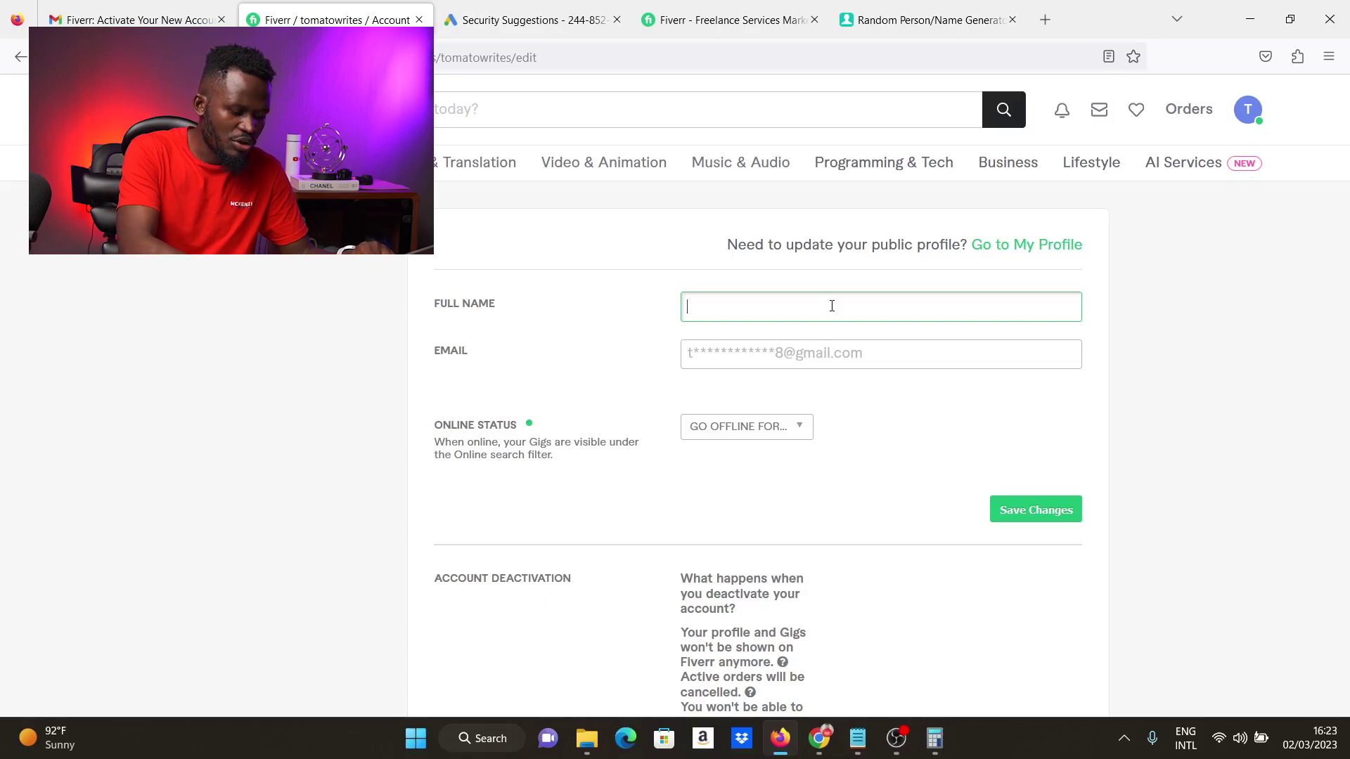
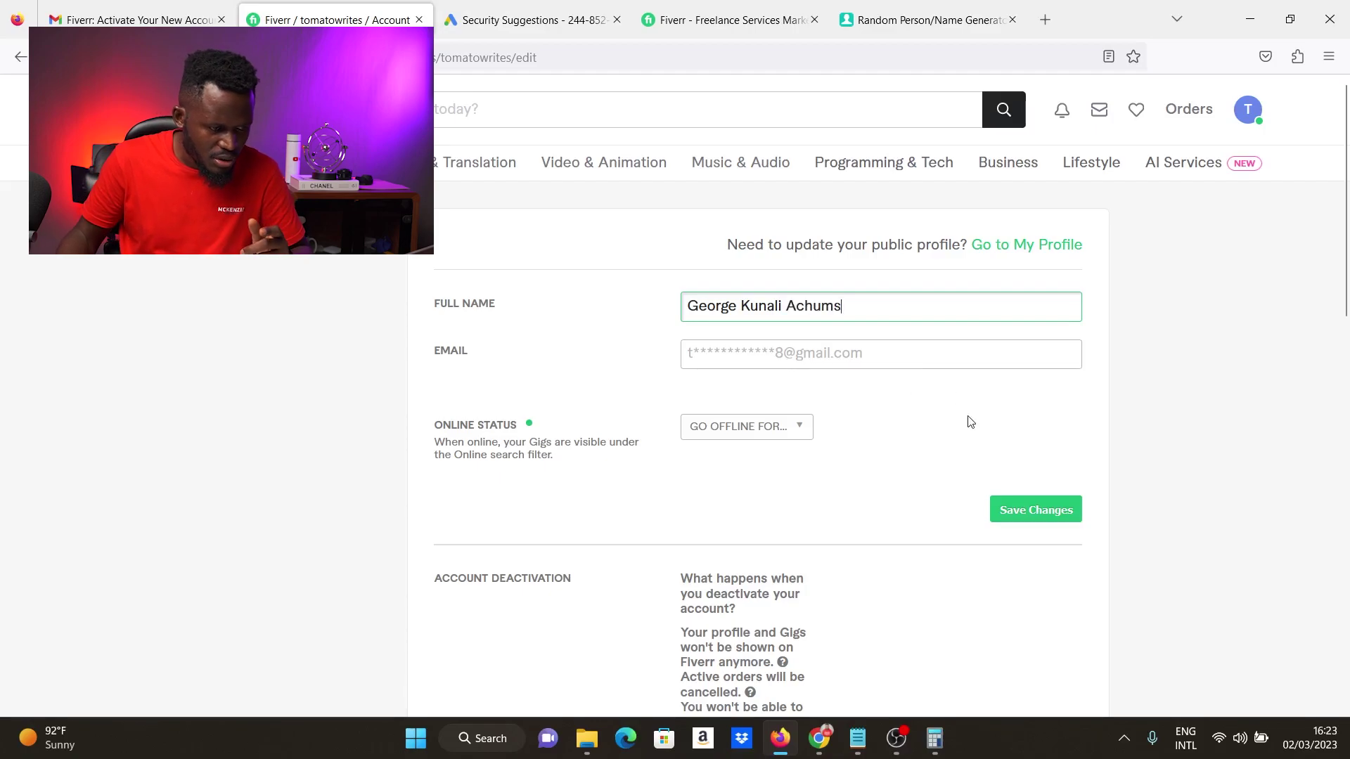
{"action": "left_click", "coordinate": [1012, 511]}
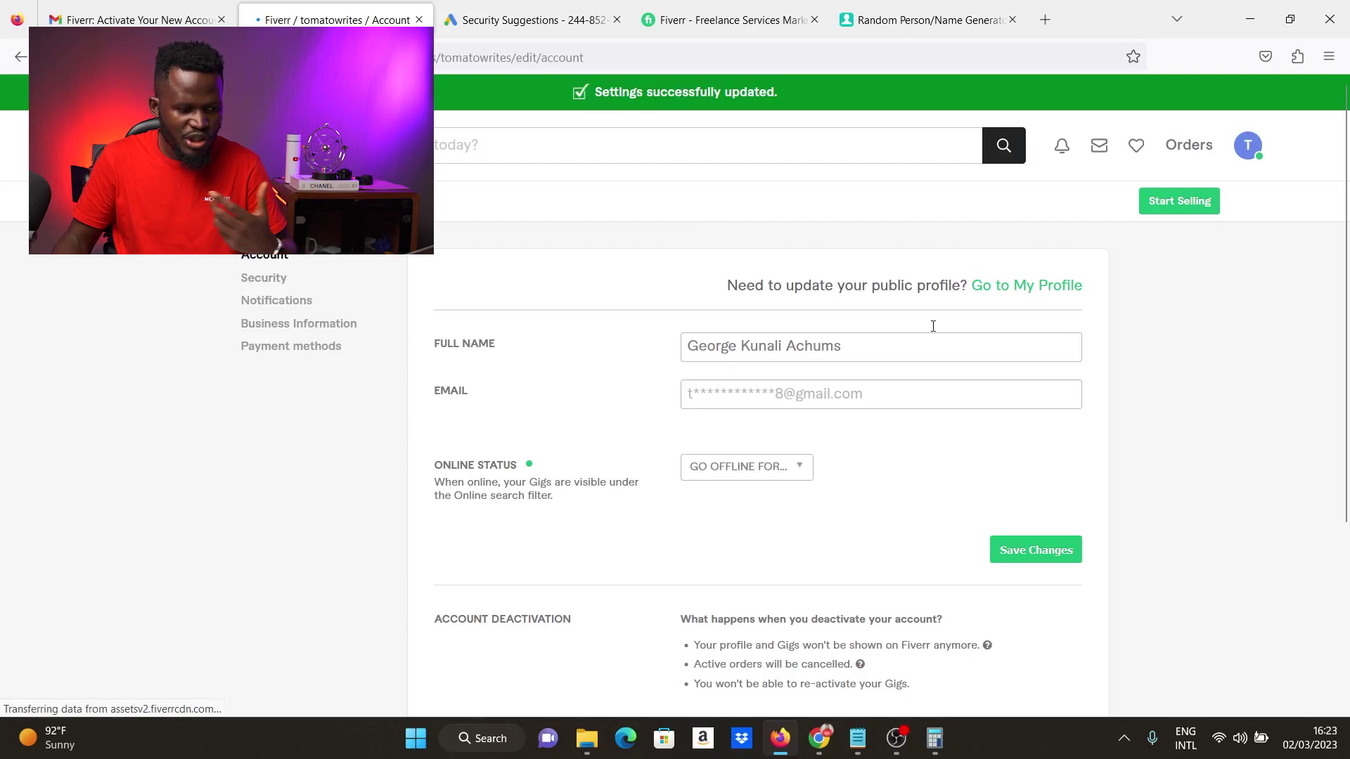
Step: Look through the account deactivation reasons without choosing one, then go to Security settings
{"action": "scroll", "coordinate": [865, 392], "scroll_direction": "down", "scroll_amount": 4}
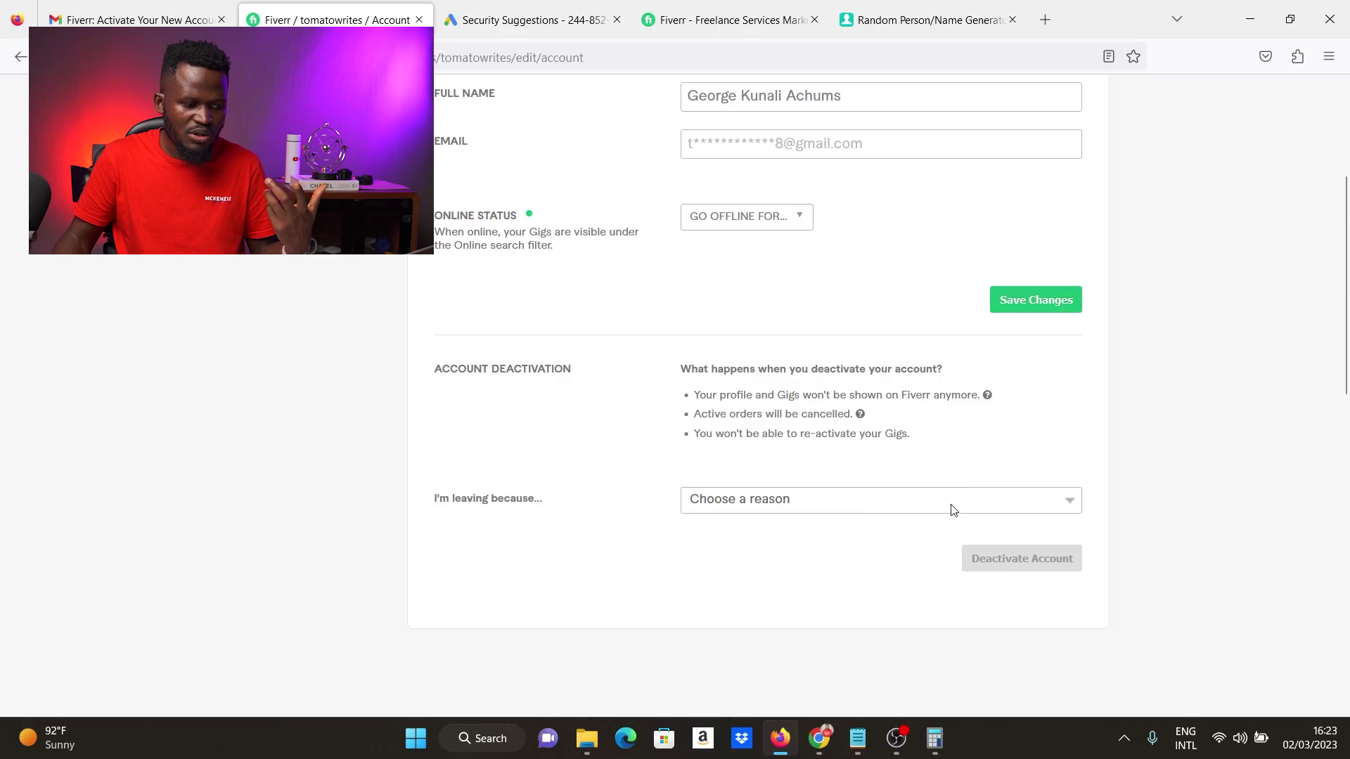
{"action": "left_click", "coordinate": [952, 506]}
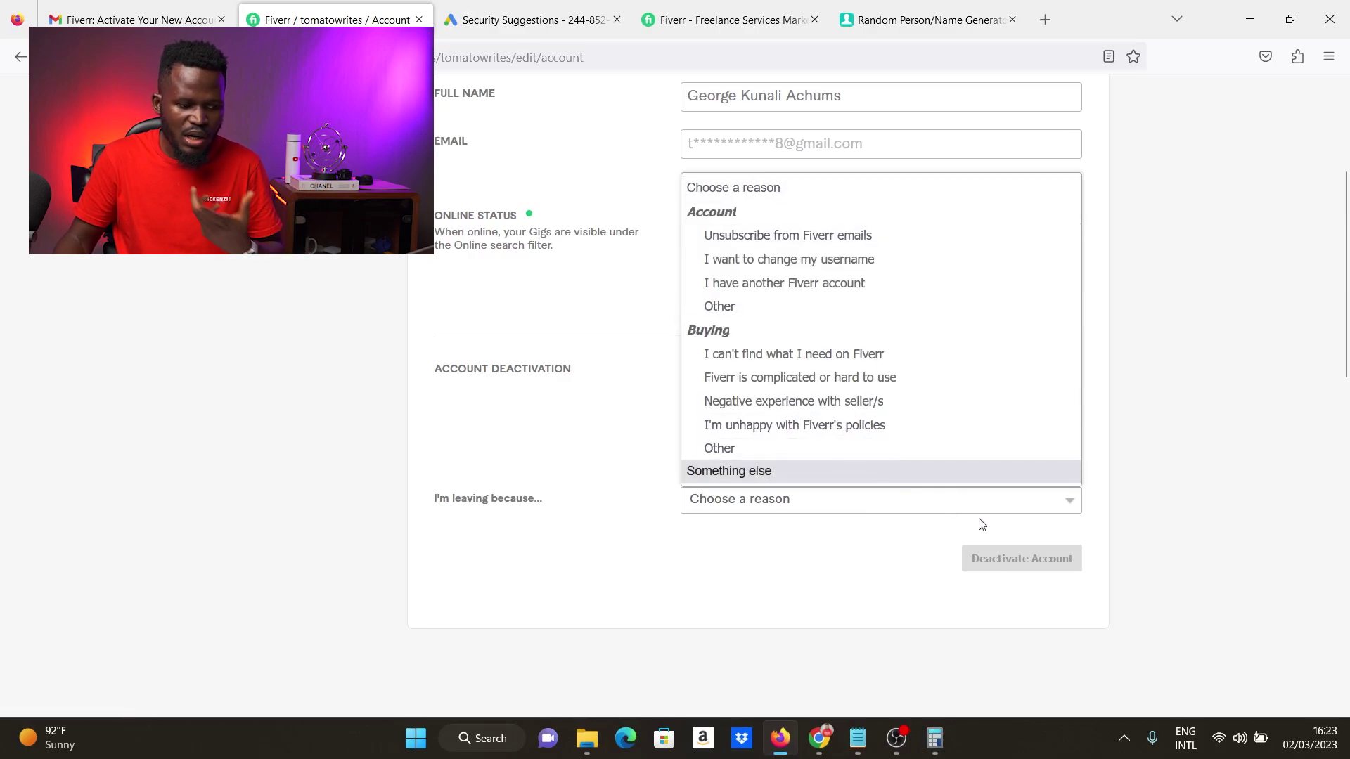
{"action": "left_click", "coordinate": [900, 590]}
{"action": "scroll", "coordinate": [977, 387], "scroll_direction": "up", "scroll_amount": 4}
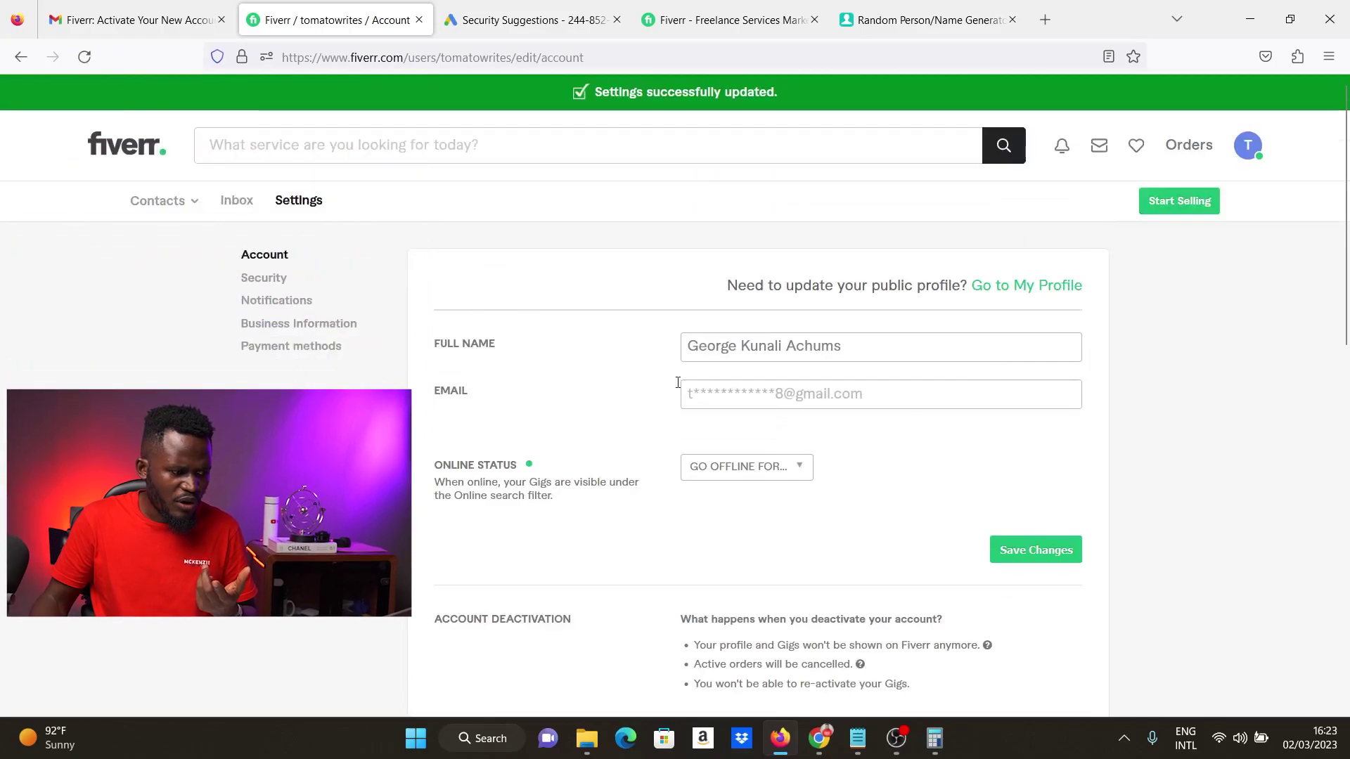
{"action": "left_click", "coordinate": [267, 281]}
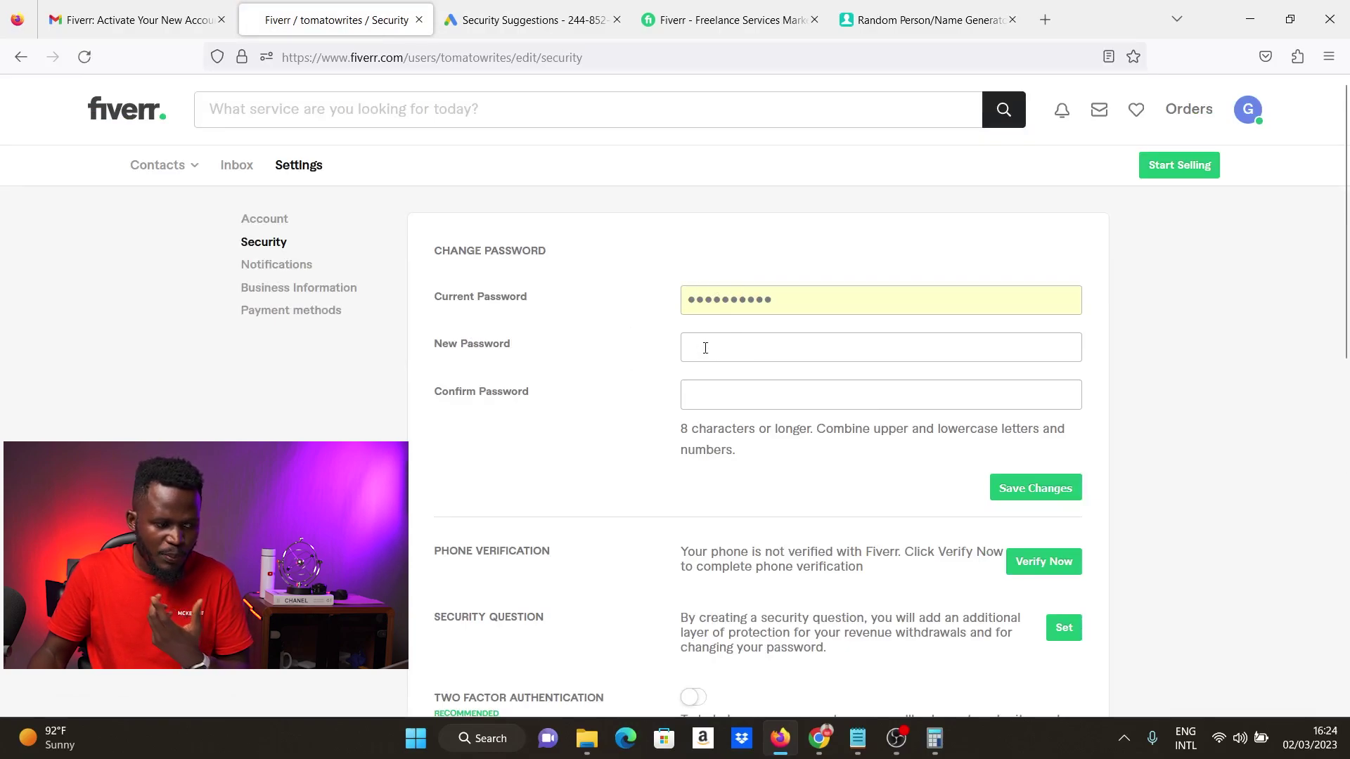
Step: Submit the password form and start phone verification, with Nigeria as the country
{"action": "left_click", "coordinate": [1019, 496]}
{"action": "scroll", "coordinate": [844, 478], "scroll_direction": "down", "scroll_amount": 4}
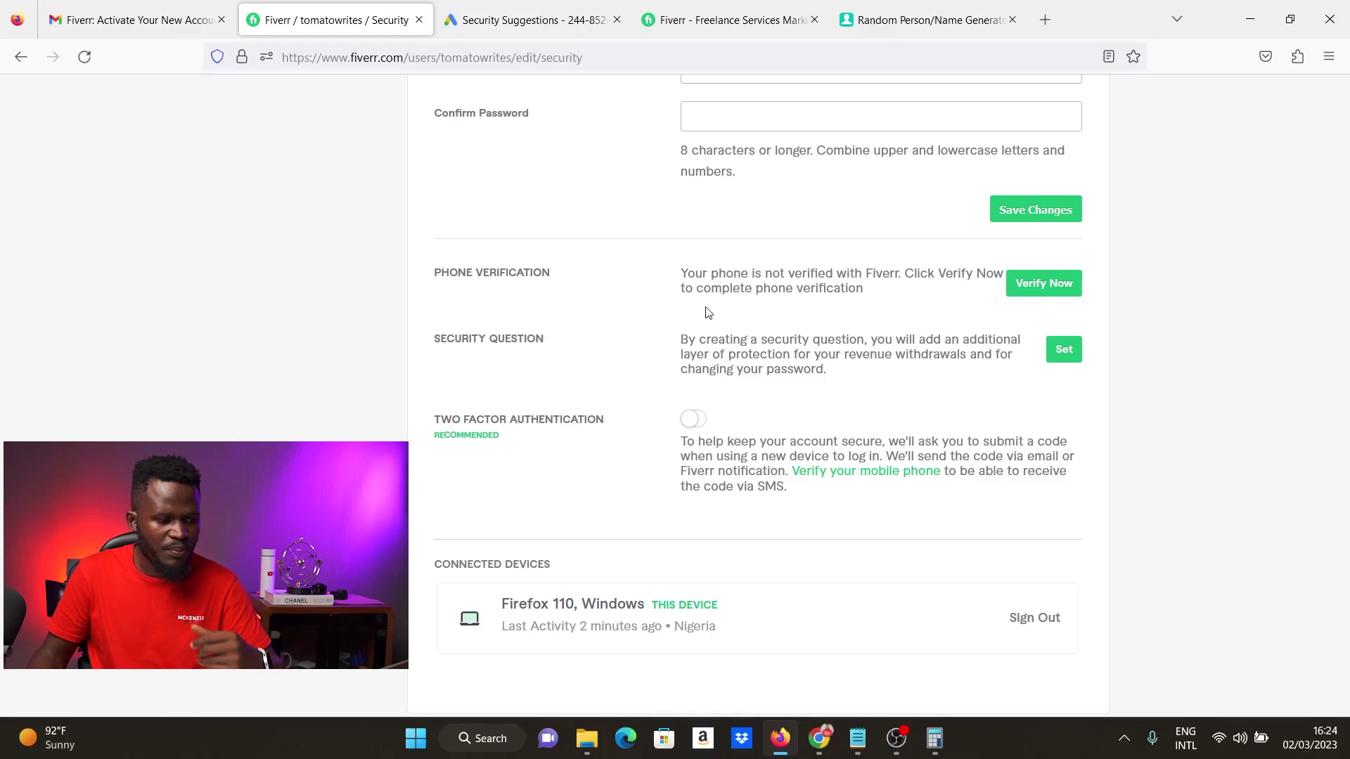
{"action": "left_click", "coordinate": [1046, 283]}
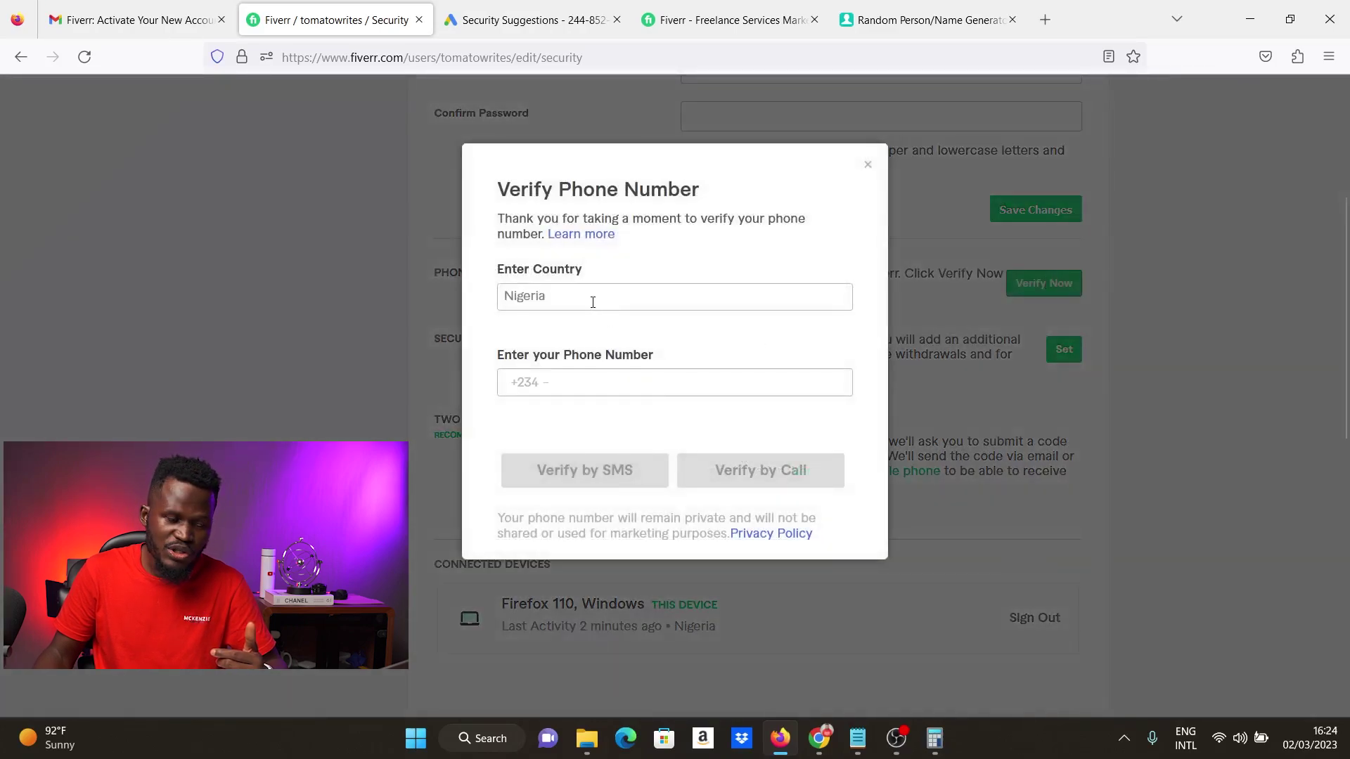
Step: Paste the phone number, get a code by SMS, enter it, and confirm the verification
{"action": "left_click", "coordinate": [612, 379]}
{"action": "key", "text": "ctrl+v"}
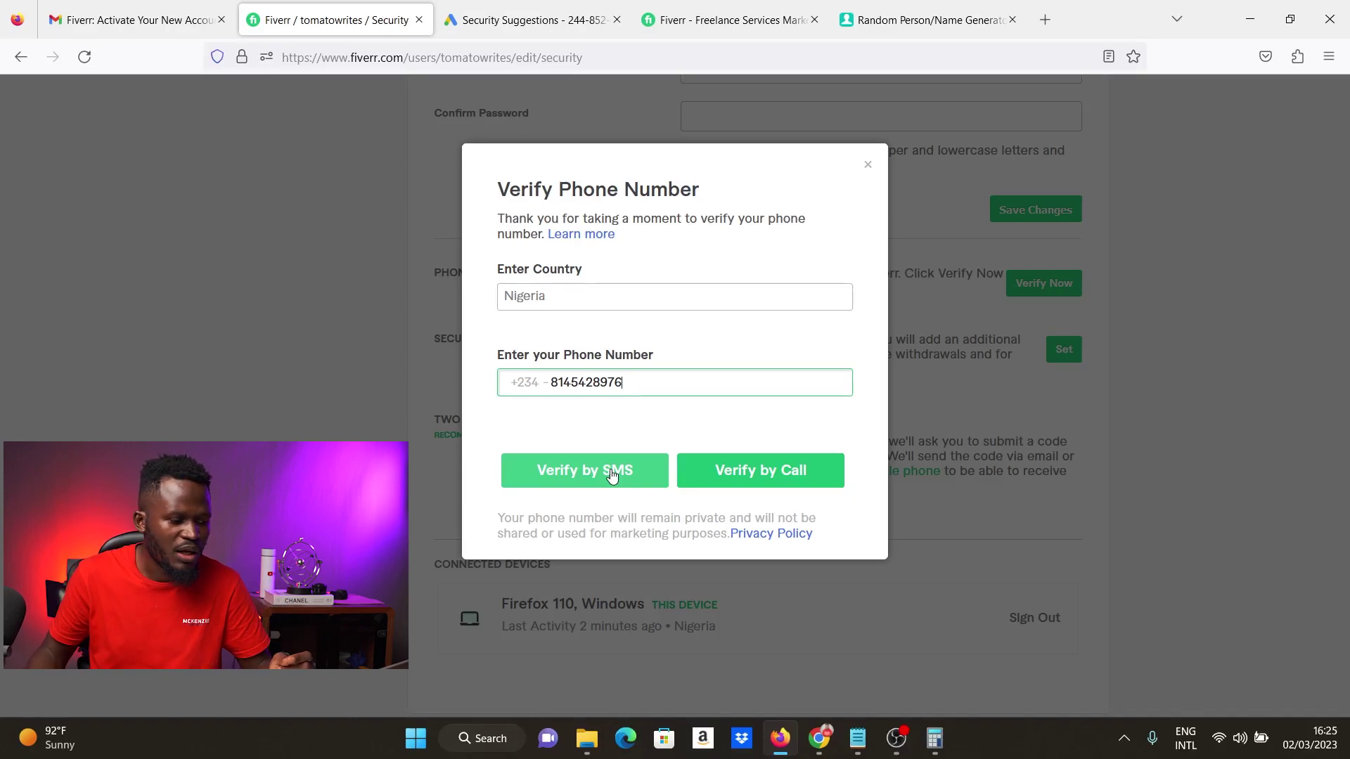
{"action": "left_click", "coordinate": [612, 473]}
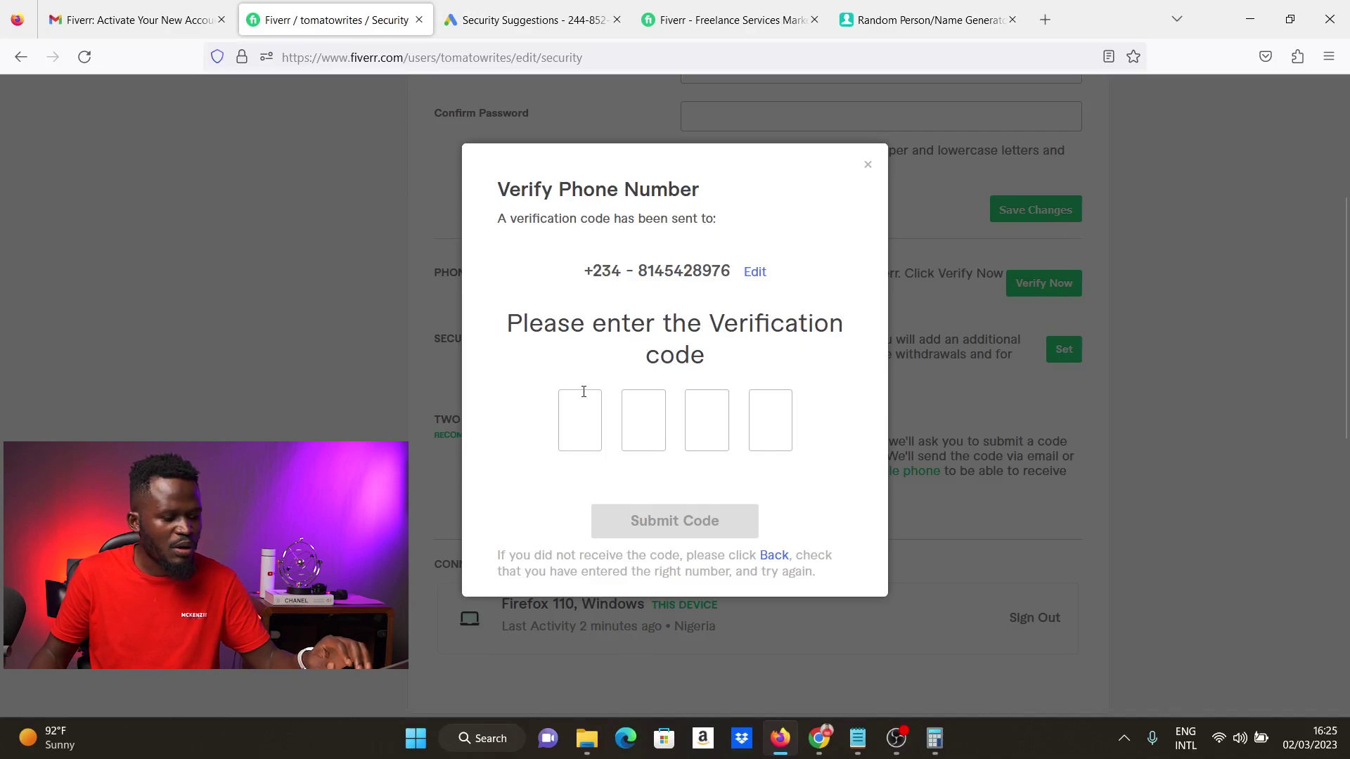
{"action": "left_click", "coordinate": [582, 414]}
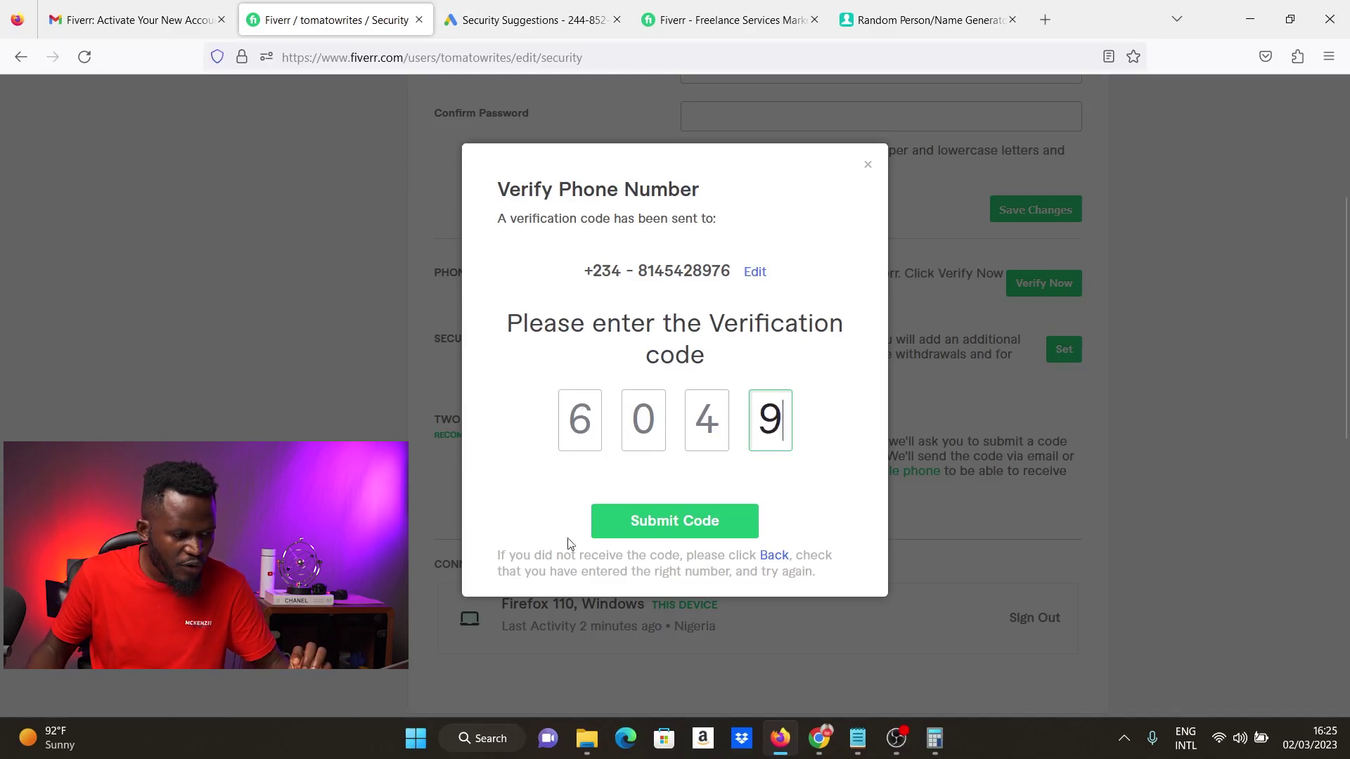
{"action": "left_click", "coordinate": [677, 522]}
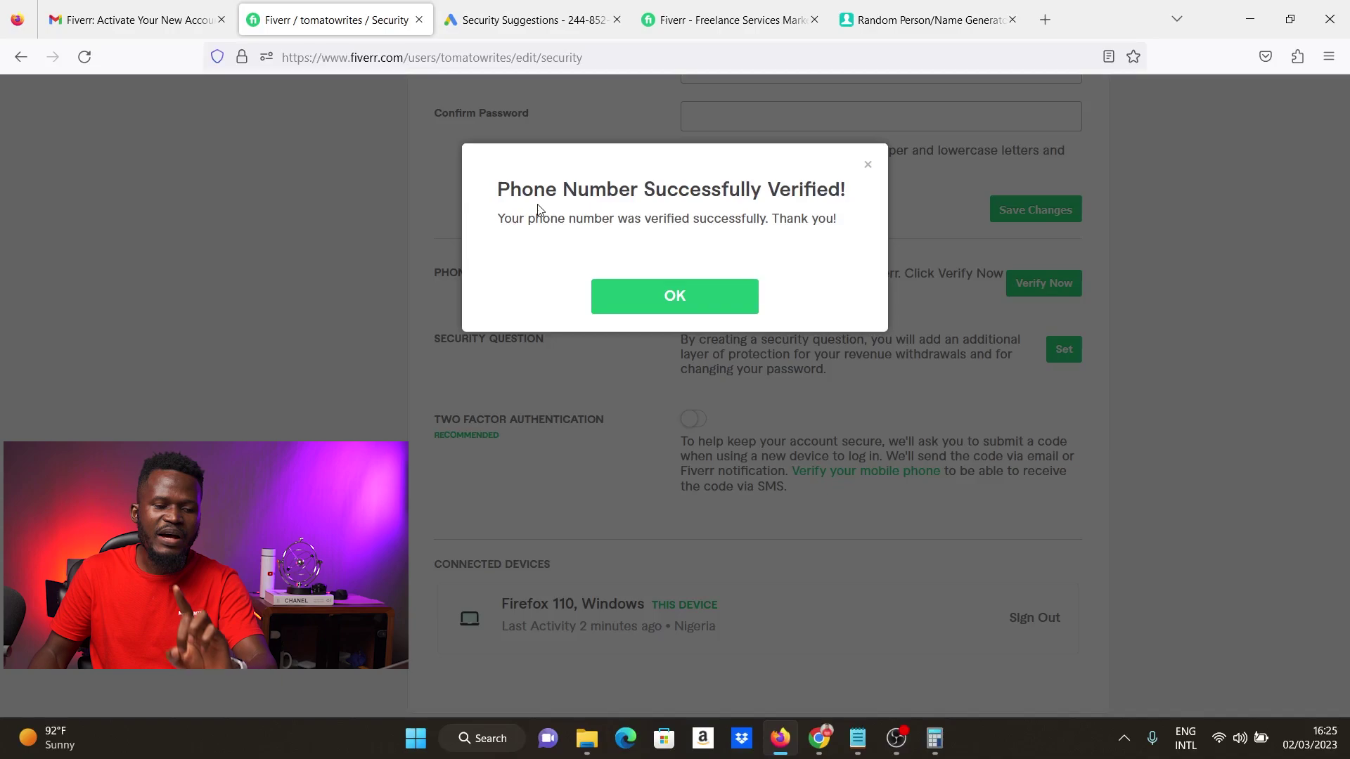
{"action": "left_click", "coordinate": [666, 300]}
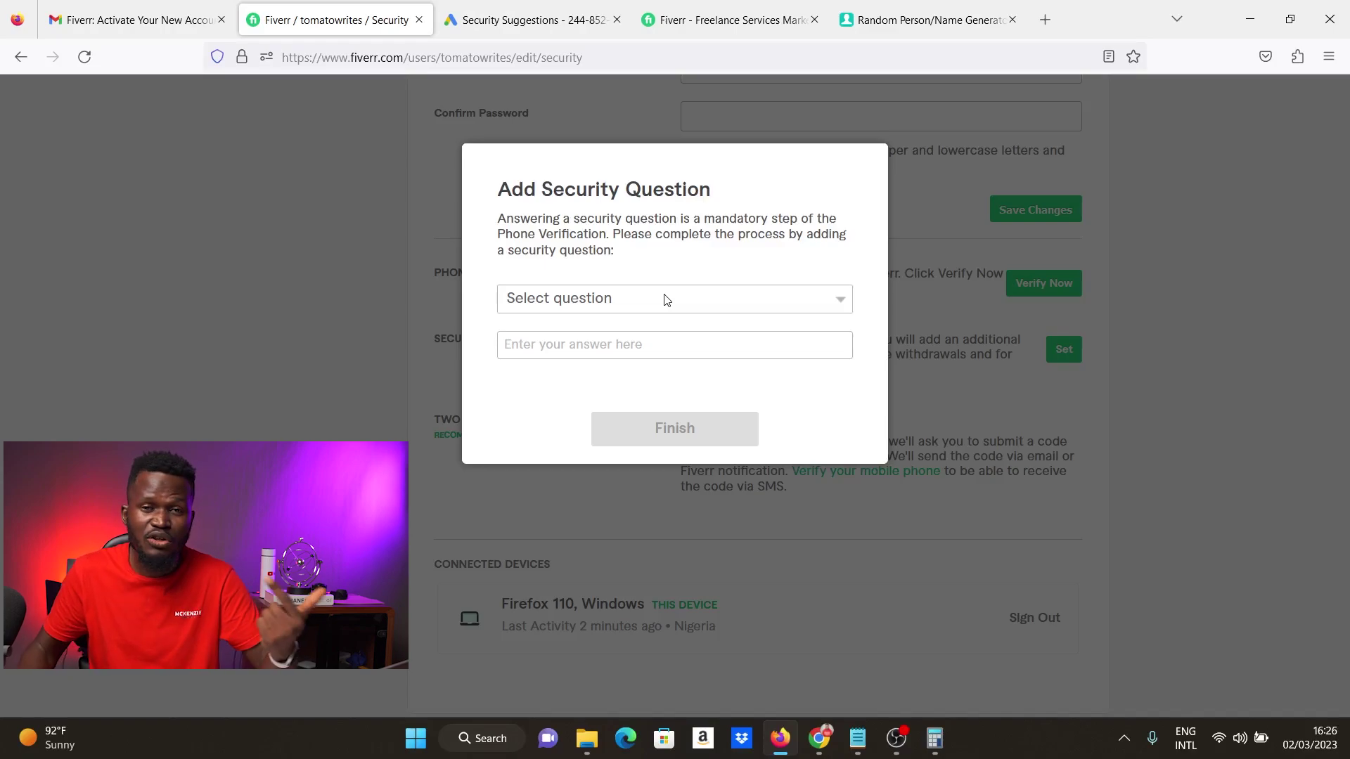
Step: Pick 'In what city did your parents meet?' as the security question and submit an answer
{"action": "left_click", "coordinate": [666, 300]}
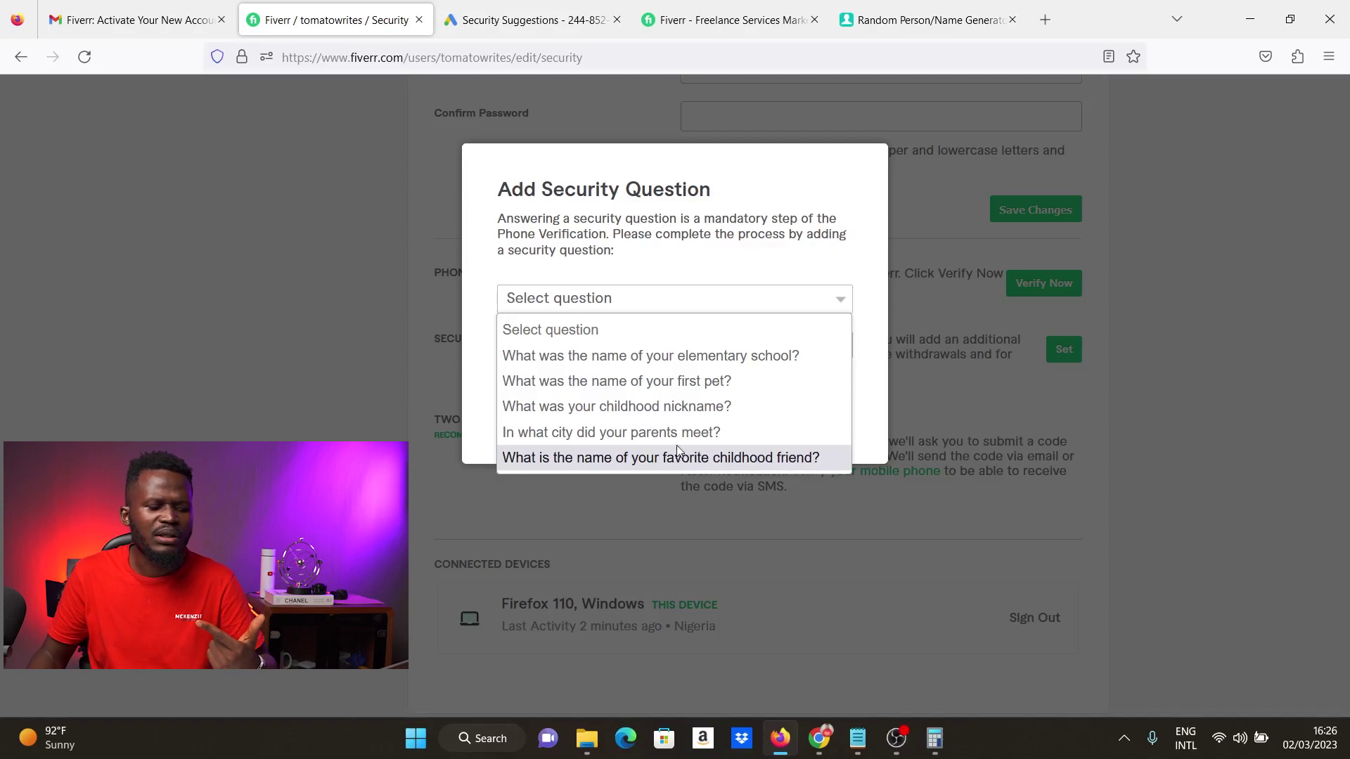
{"action": "left_click", "coordinate": [681, 433]}
{"action": "left_click", "coordinate": [697, 352]}
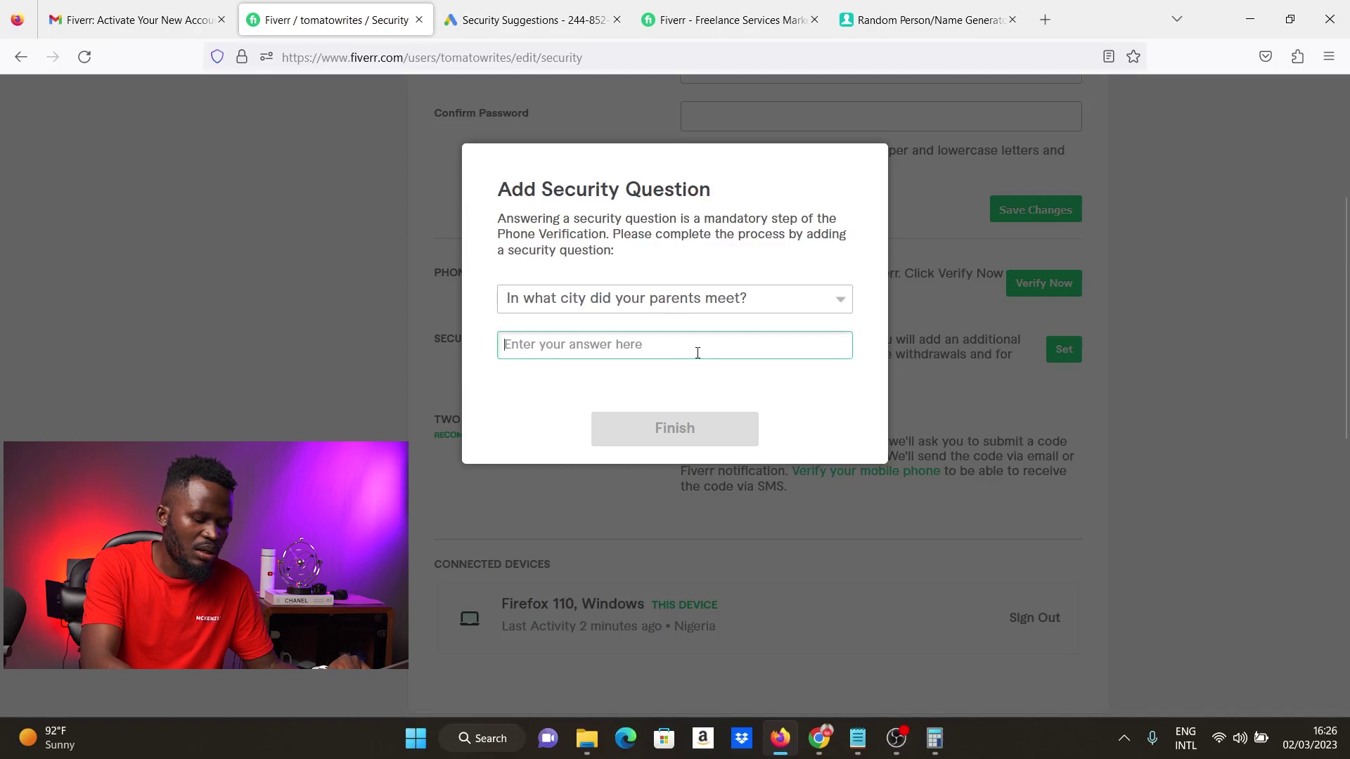
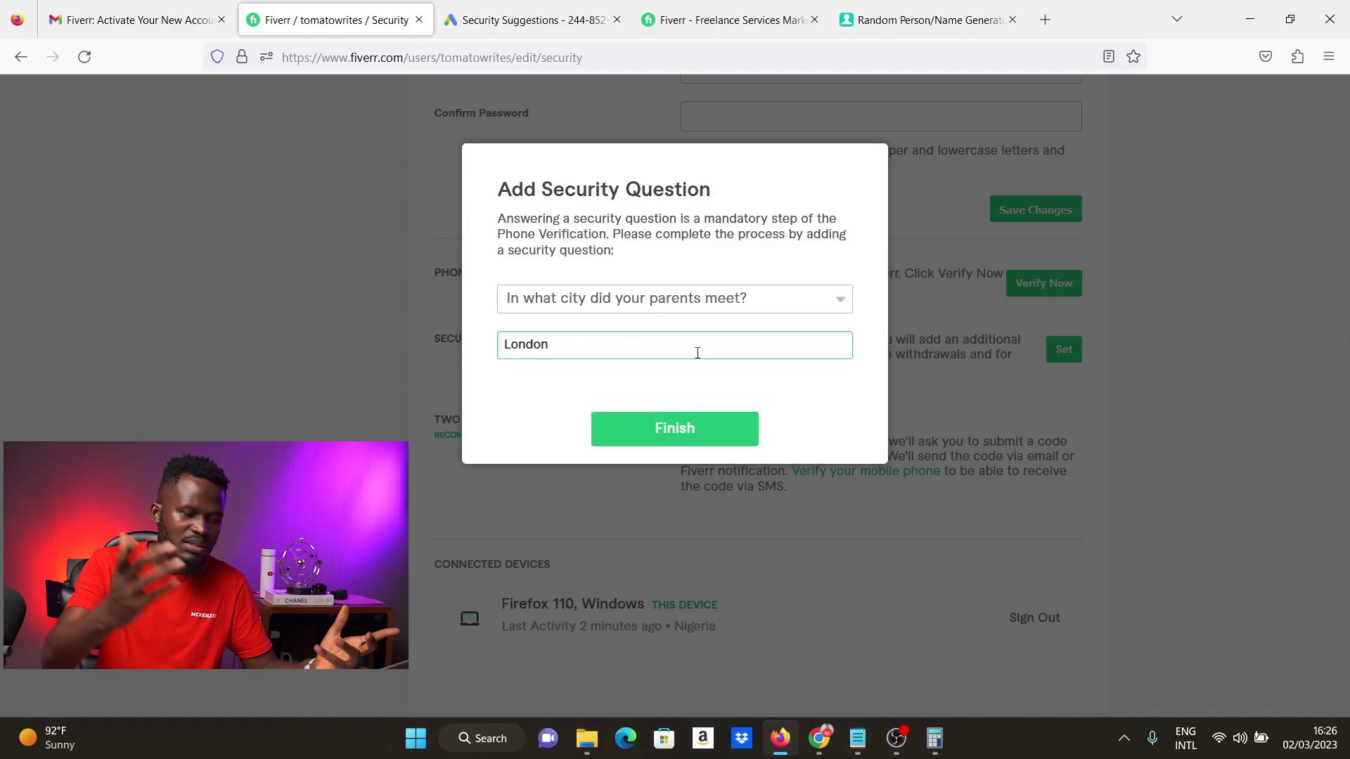
{"action": "left_click", "coordinate": [669, 440]}
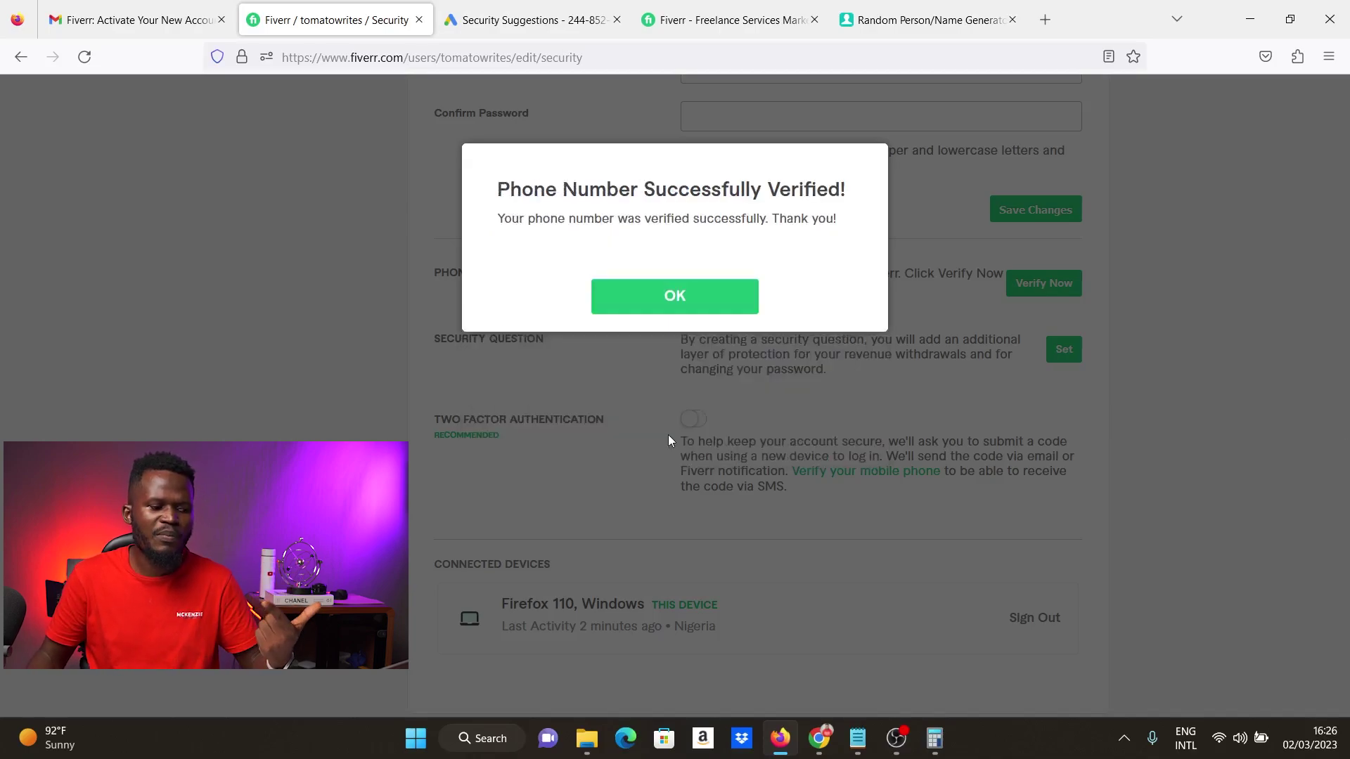
Step: Dismiss the success message and review Security settings showing the phone verified, two-factor off
{"action": "left_click", "coordinate": [685, 292]}
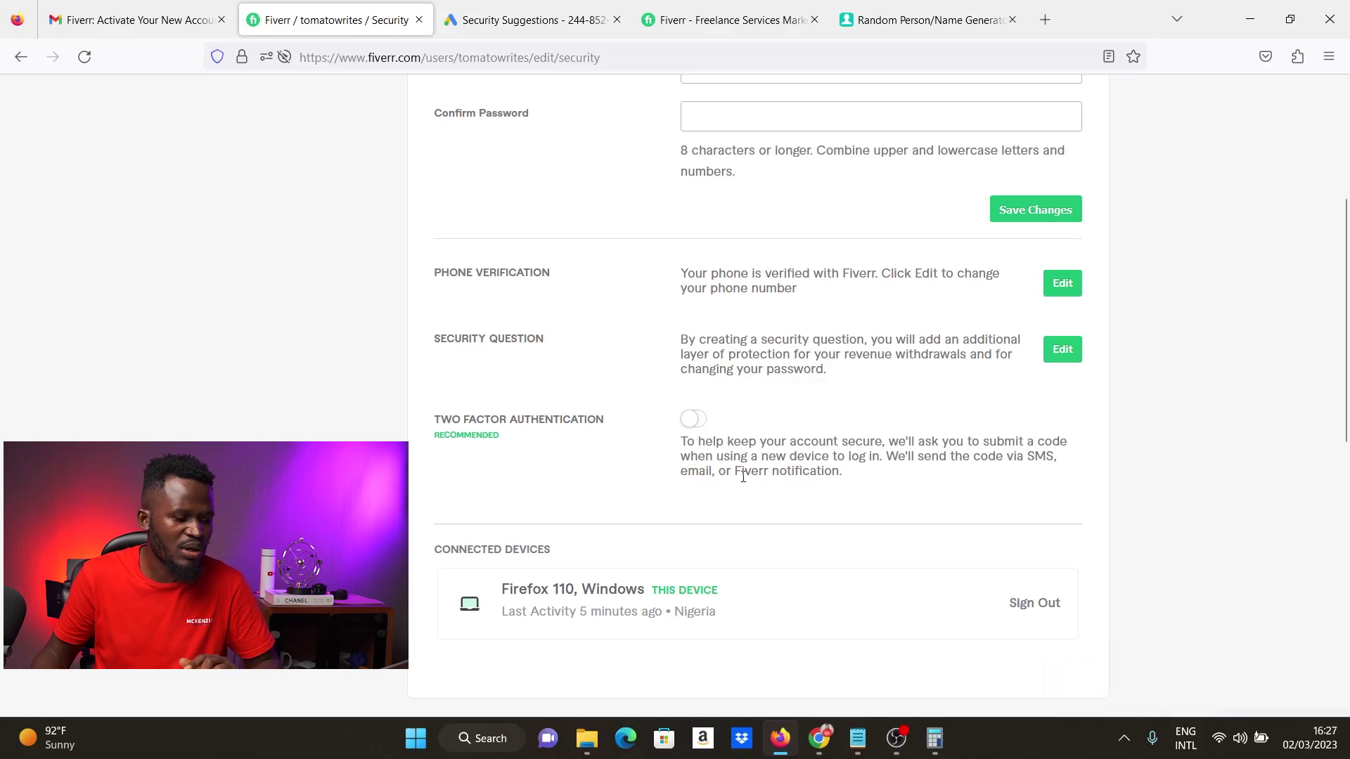
{"action": "scroll", "coordinate": [883, 479], "scroll_direction": "down", "scroll_amount": 3}
{"action": "scroll", "coordinate": [879, 477], "scroll_direction": "up", "scroll_amount": 7}
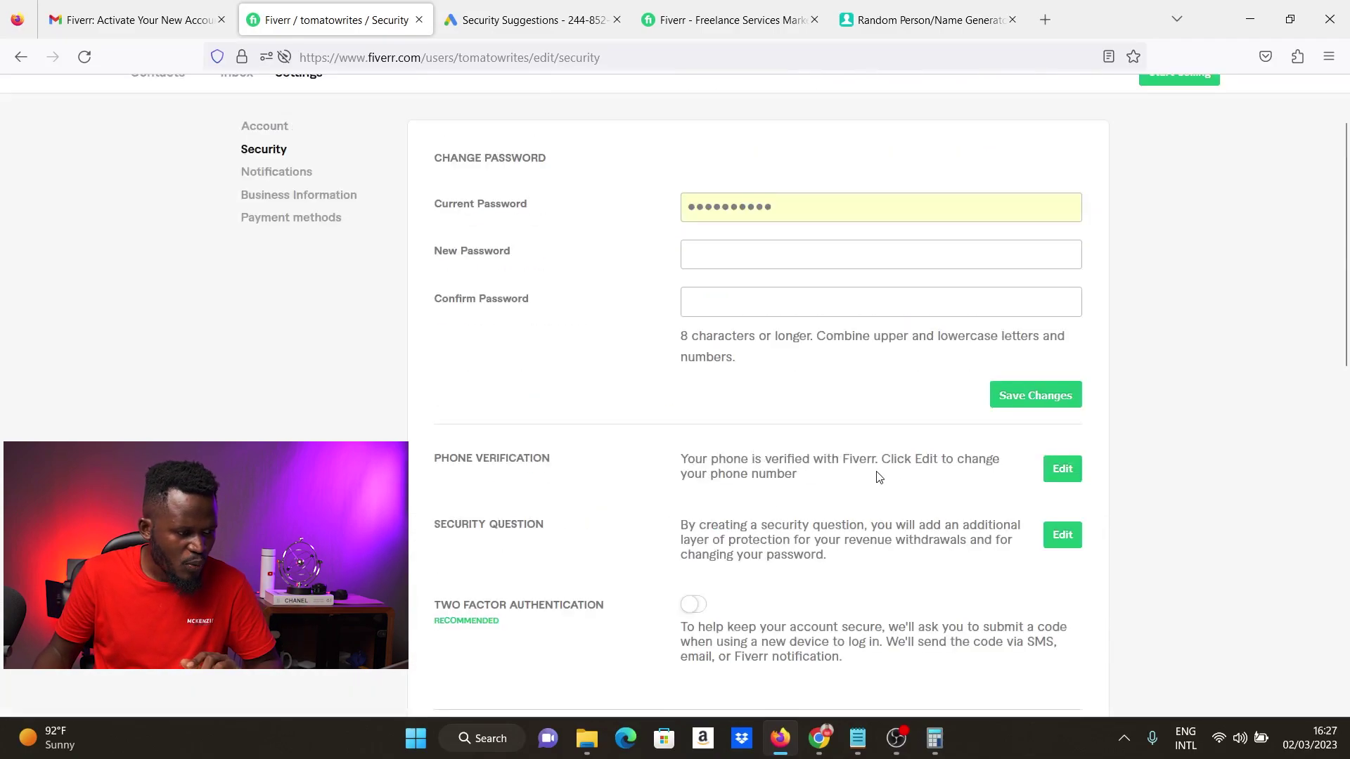
Step: Browse Notifications, scroll through the Business Information form, then view the empty Payment methods page
{"action": "left_click", "coordinate": [278, 270]}
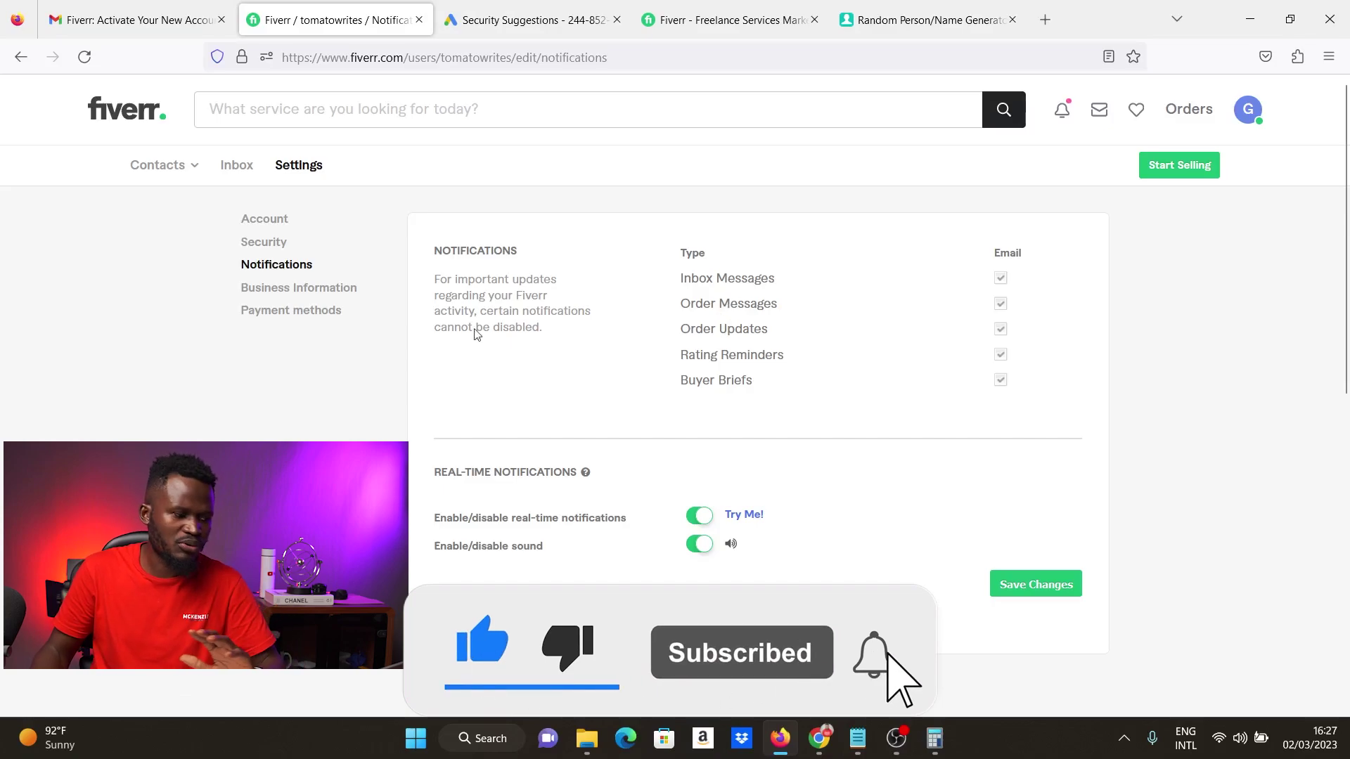
{"action": "left_click", "coordinate": [321, 296]}
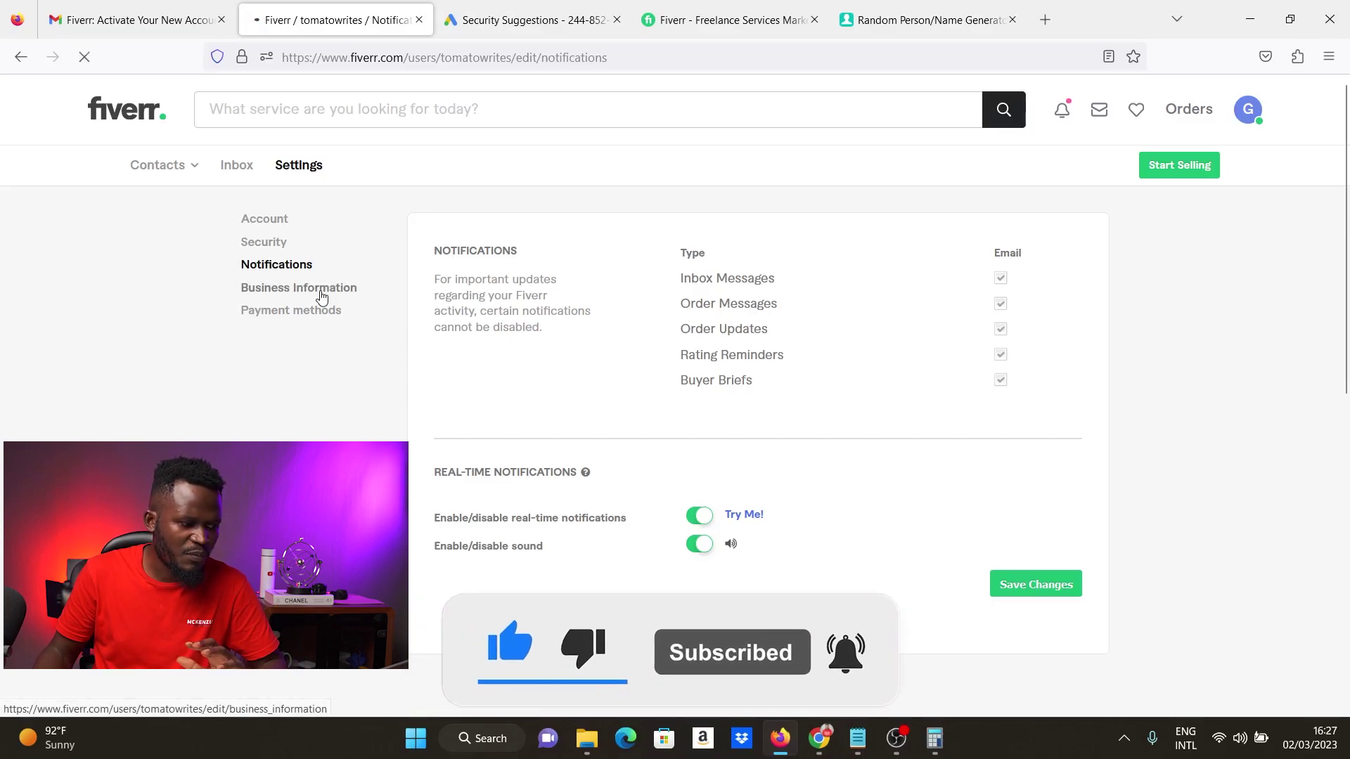
{"action": "left_click", "coordinate": [763, 296]}
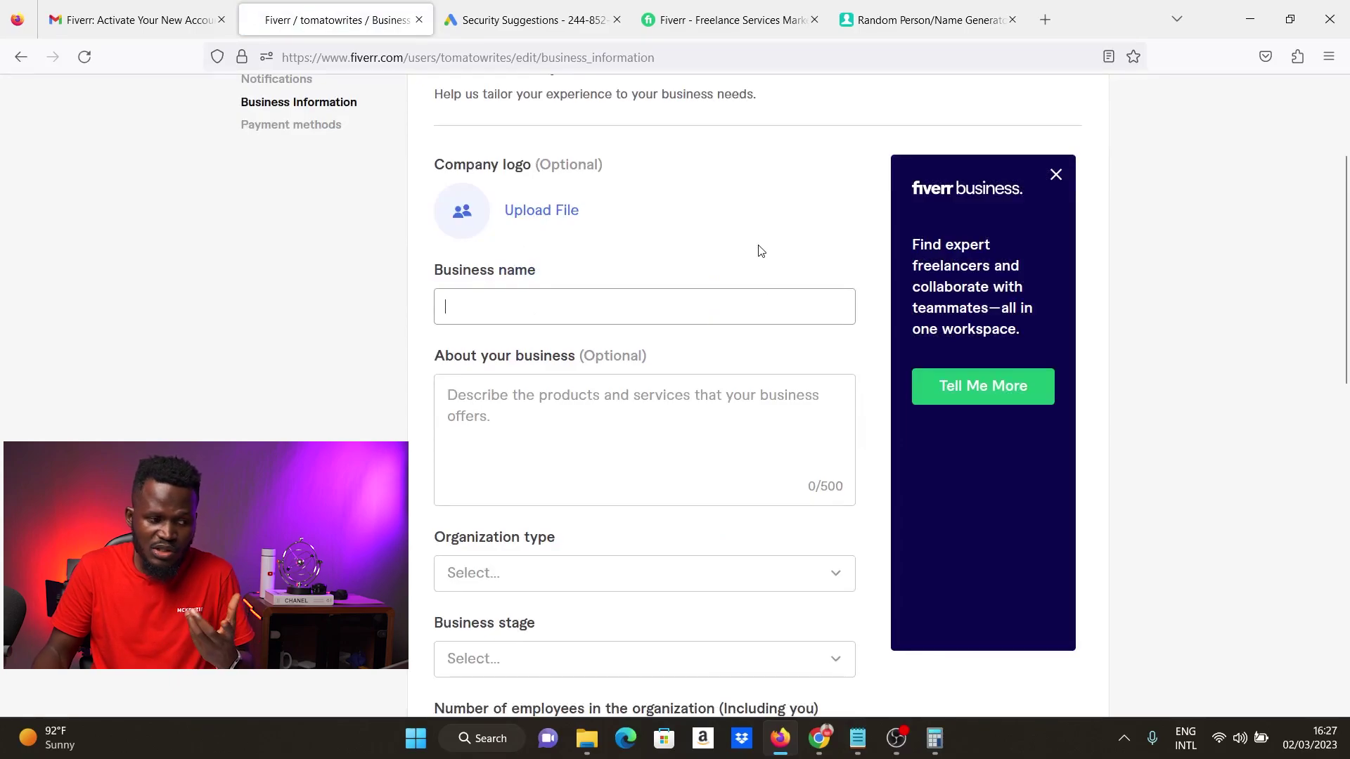
{"action": "scroll", "coordinate": [762, 257], "scroll_direction": "down", "scroll_amount": 1}
{"action": "scroll", "coordinate": [762, 260], "scroll_direction": "down", "scroll_amount": 8}
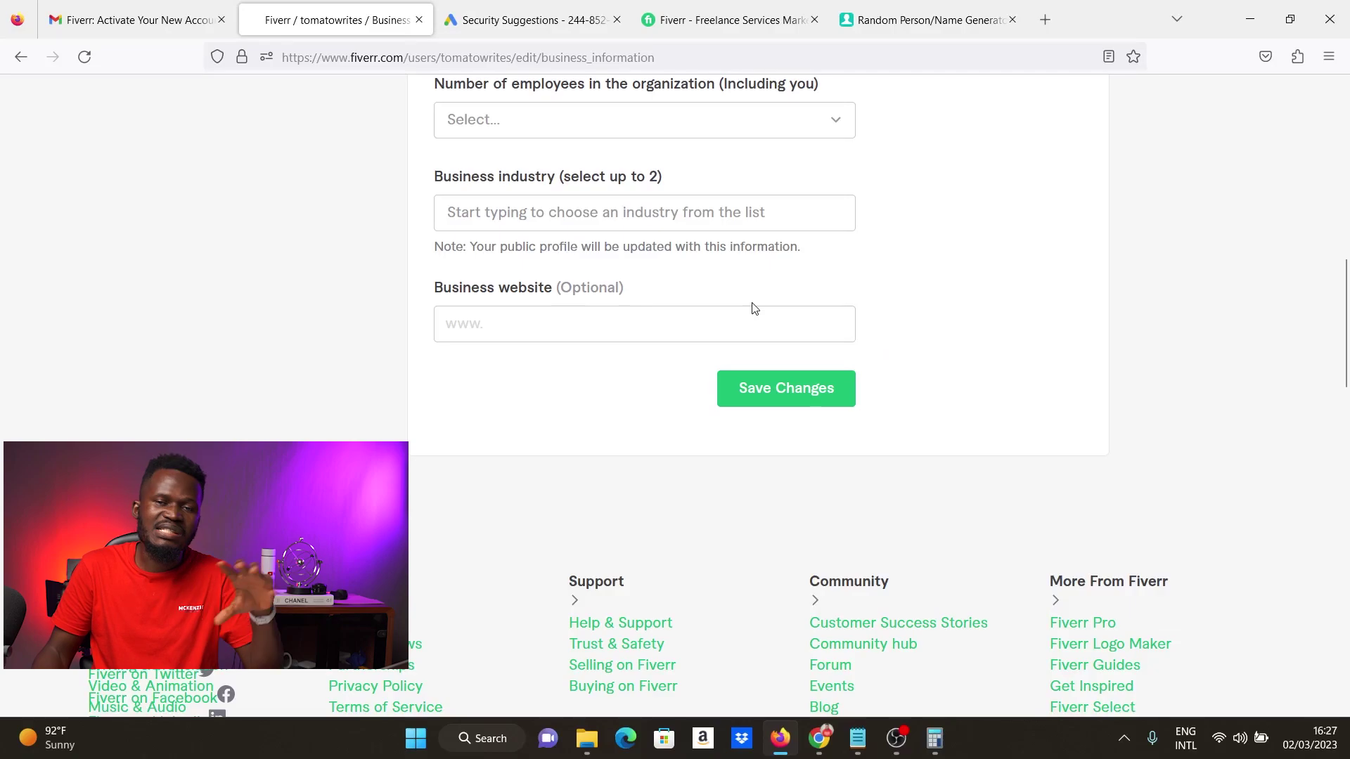
{"action": "scroll", "coordinate": [752, 309], "scroll_direction": "down", "scroll_amount": 5}
{"action": "scroll", "coordinate": [751, 365], "scroll_direction": "up", "scroll_amount": 12}
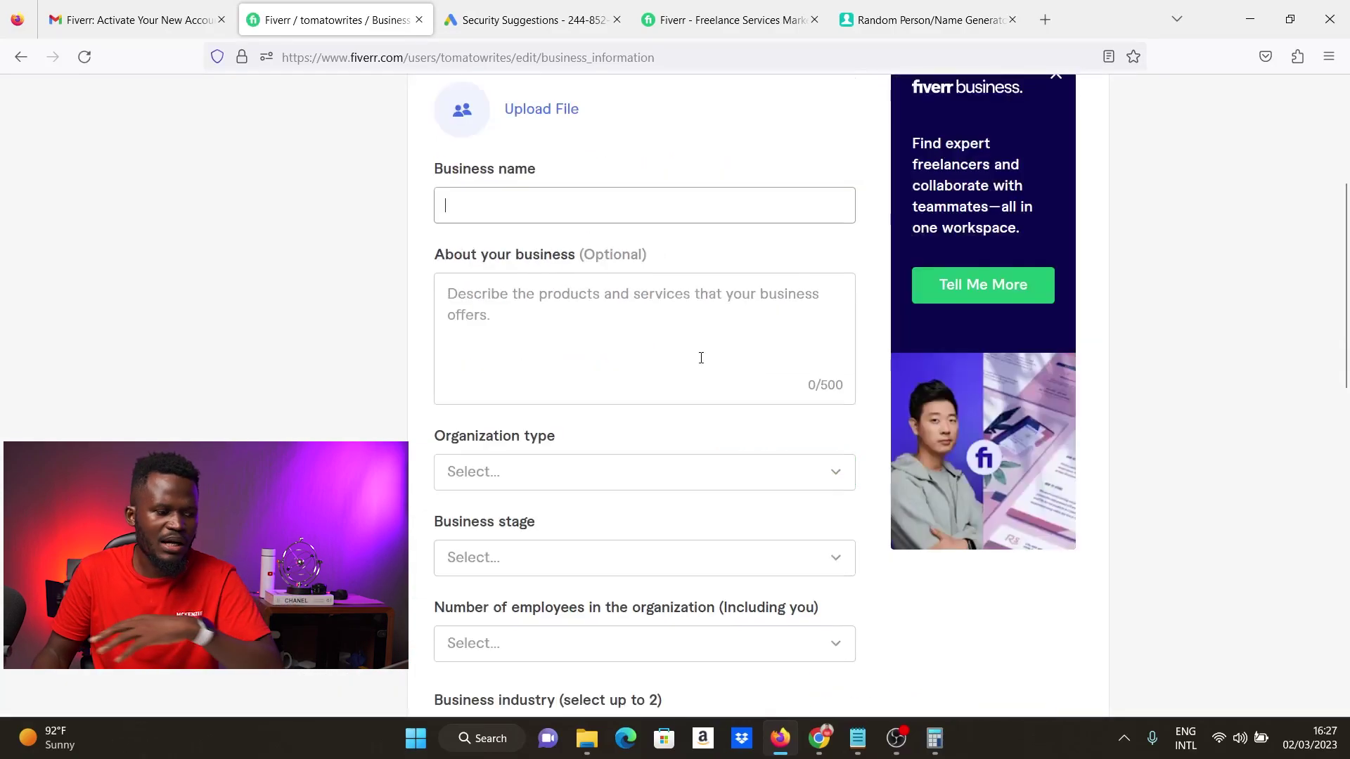
{"action": "scroll", "coordinate": [696, 357], "scroll_direction": "up", "scroll_amount": 4}
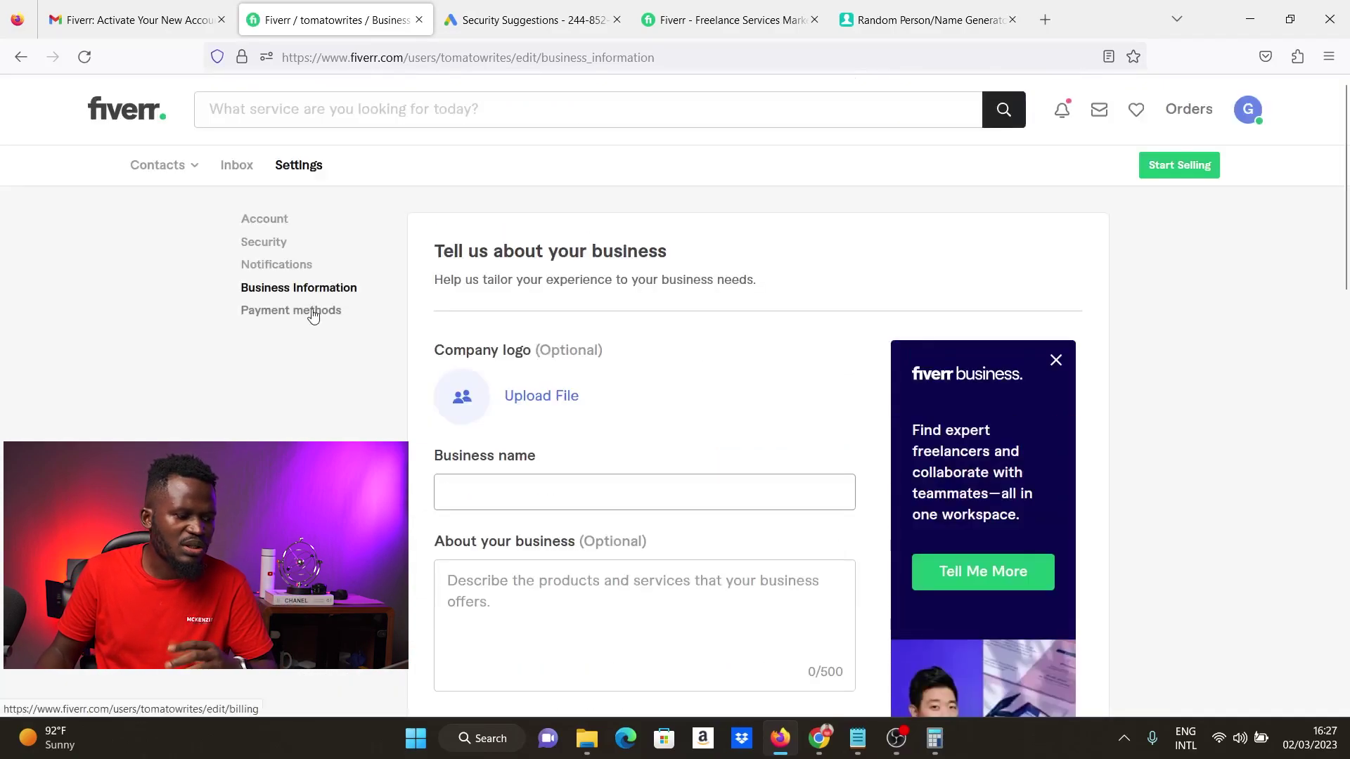
{"action": "left_click", "coordinate": [313, 312]}
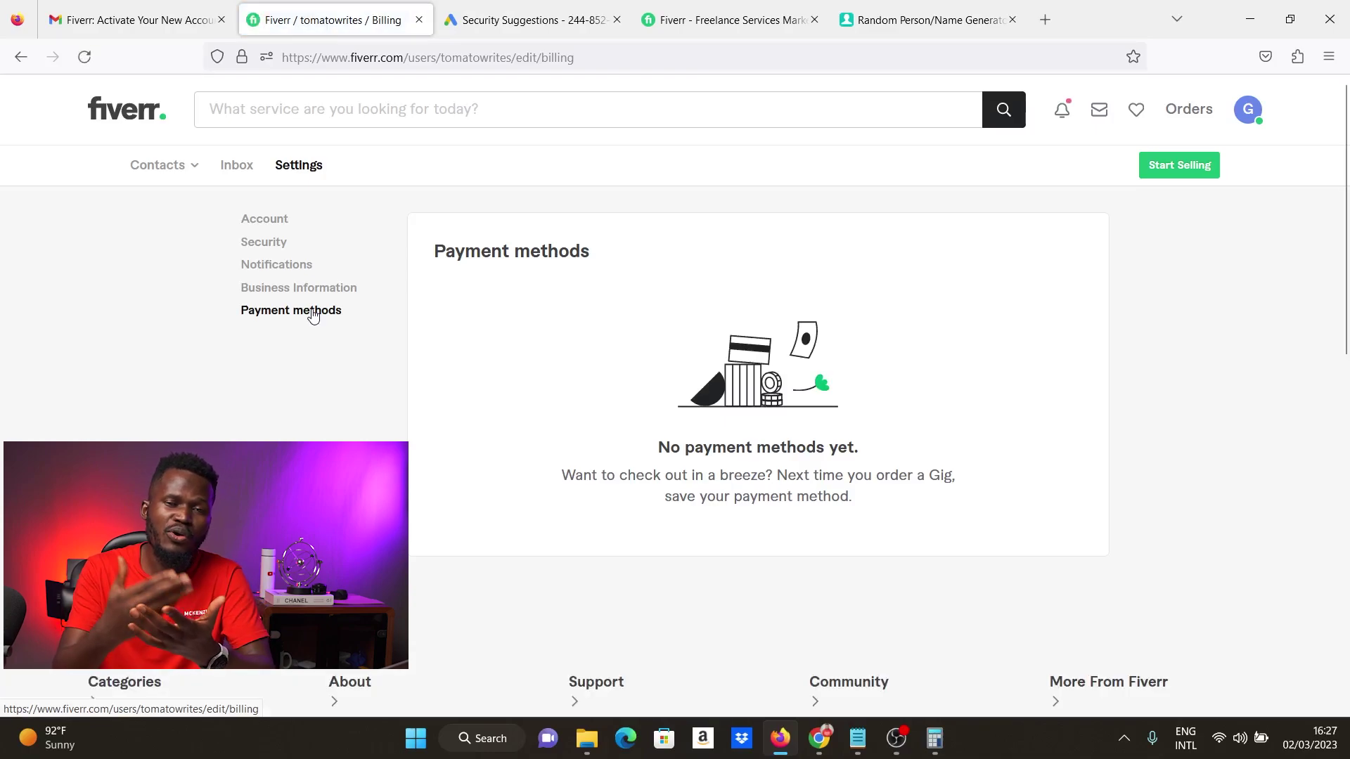
{"action": "left_click", "coordinate": [313, 313]}
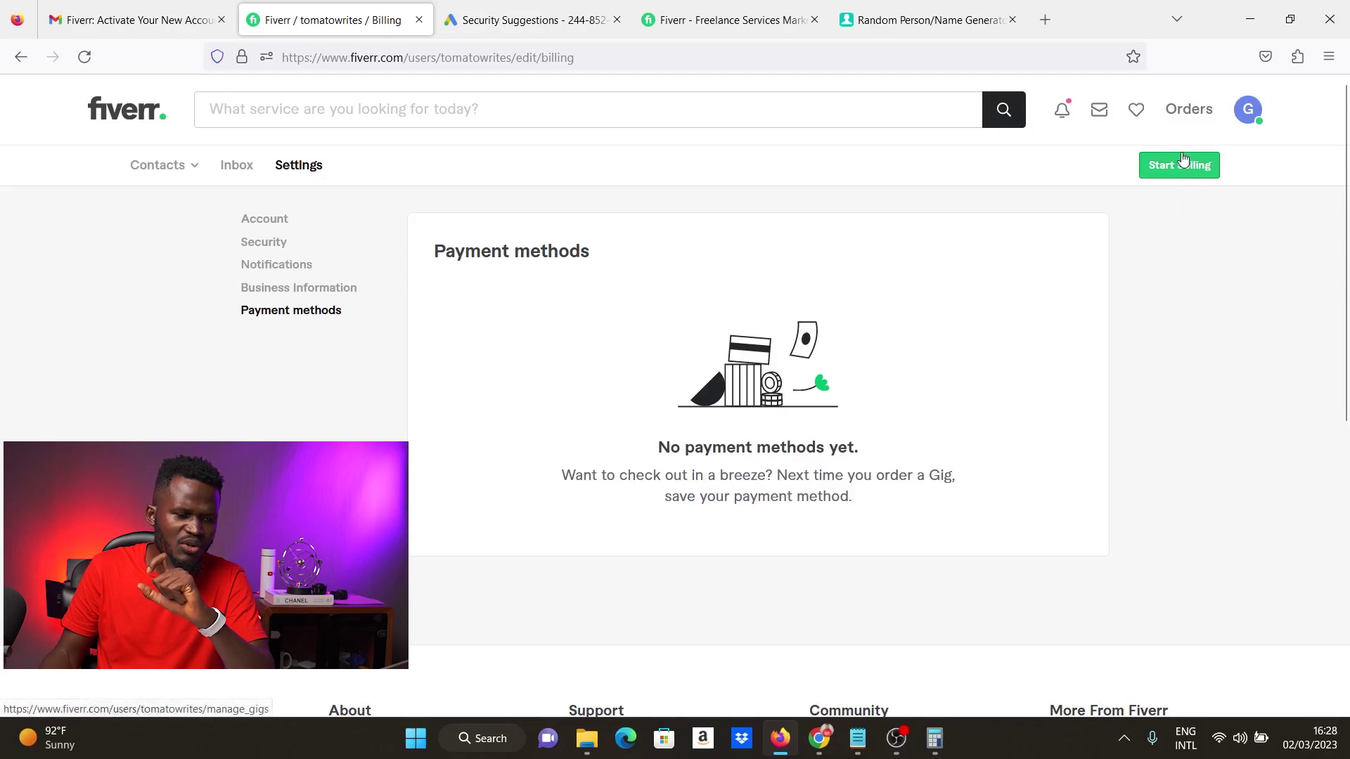
Step: Open the profile page and upload Untitled1-removebg from Downloads as the profile photo
{"action": "left_click", "coordinate": [1248, 121]}
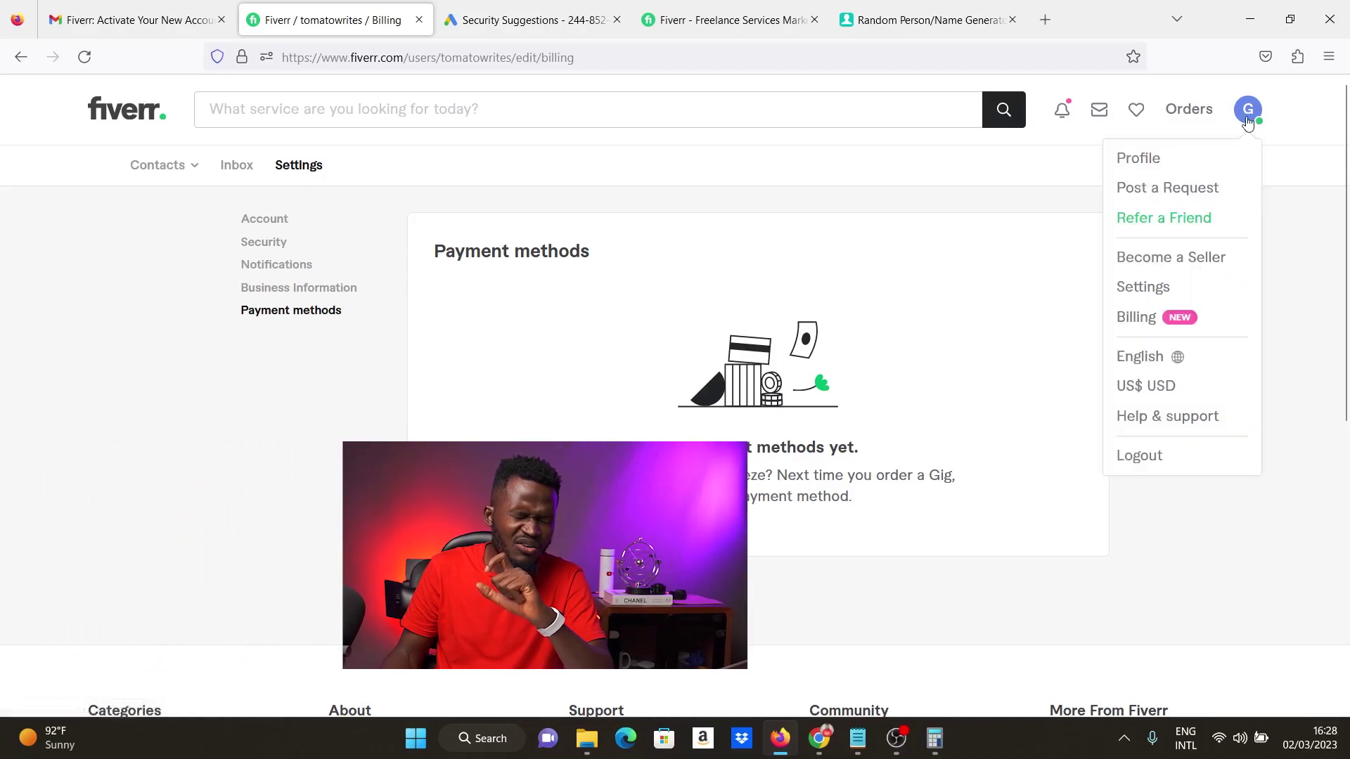
{"action": "left_click", "coordinate": [1139, 159]}
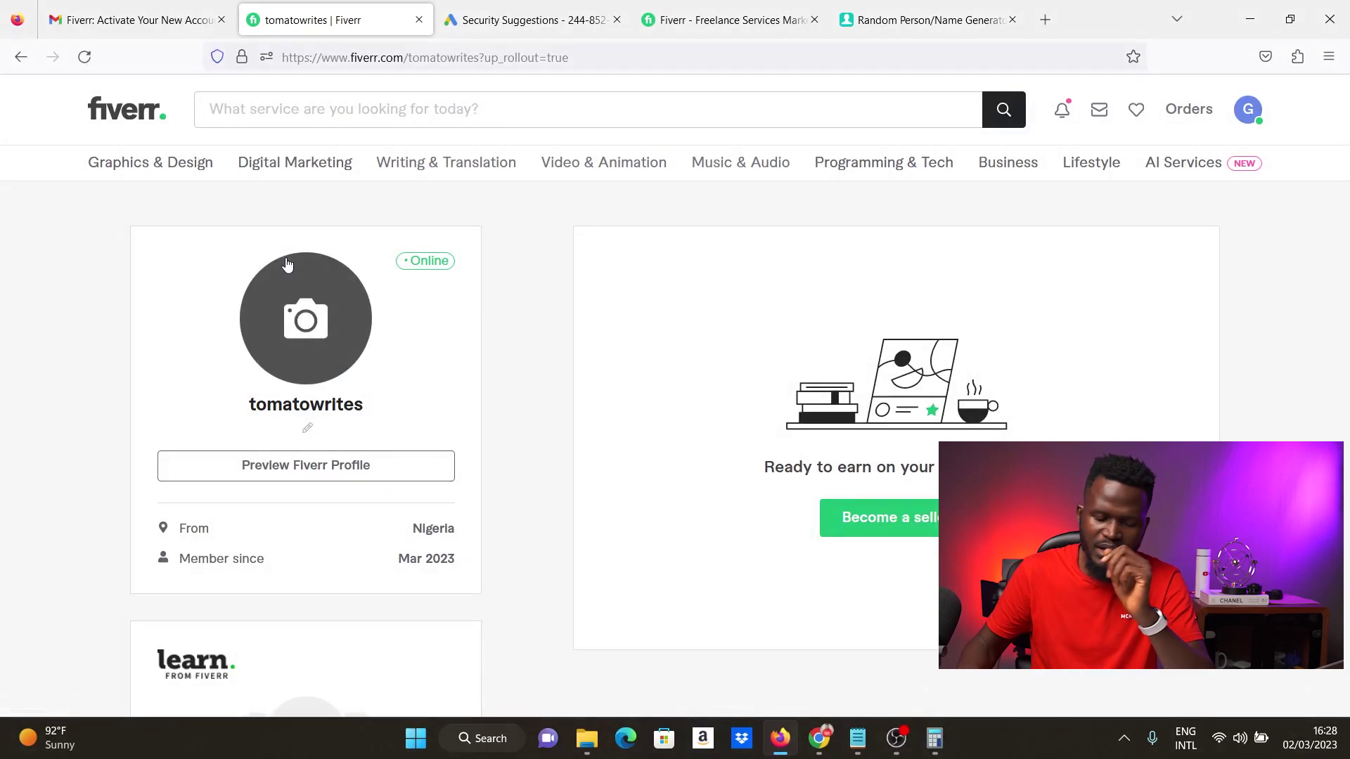
{"action": "left_click", "coordinate": [314, 332]}
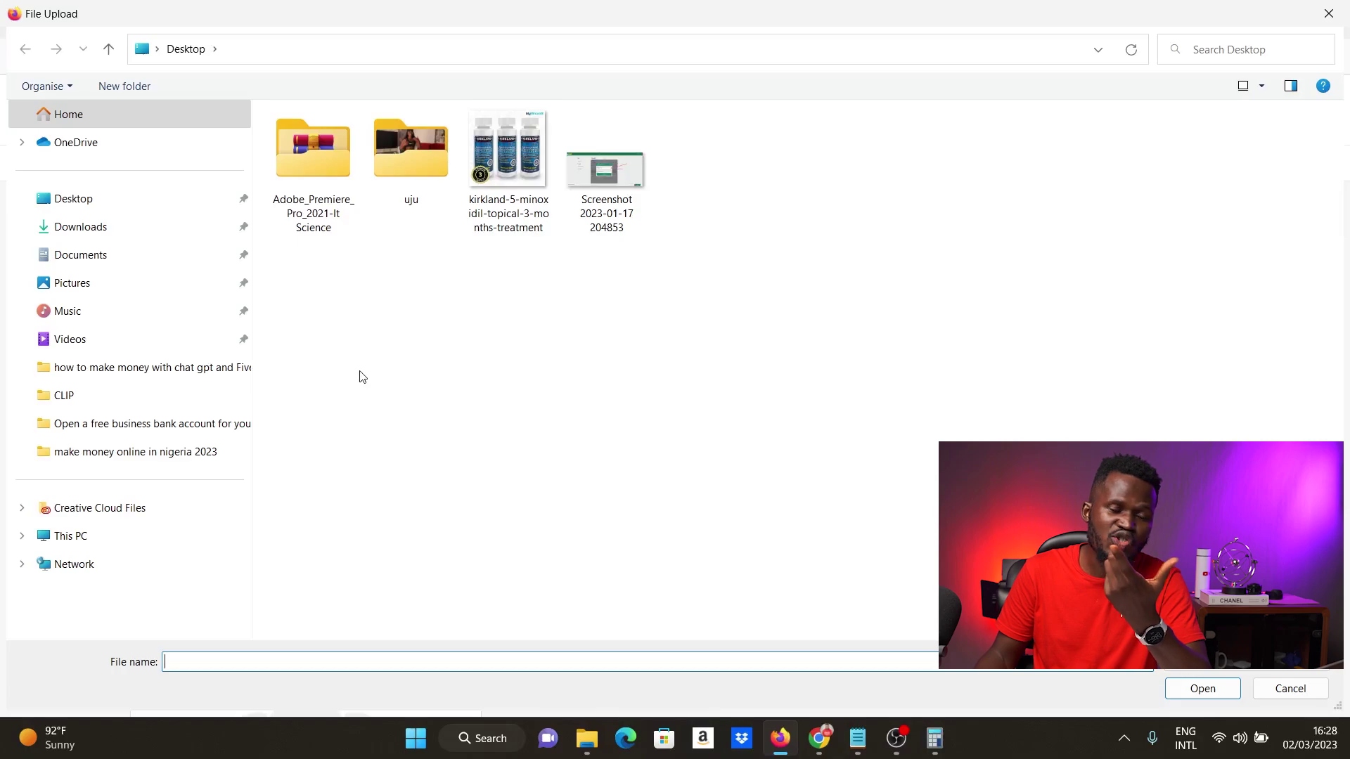
{"action": "left_click", "coordinate": [114, 230]}
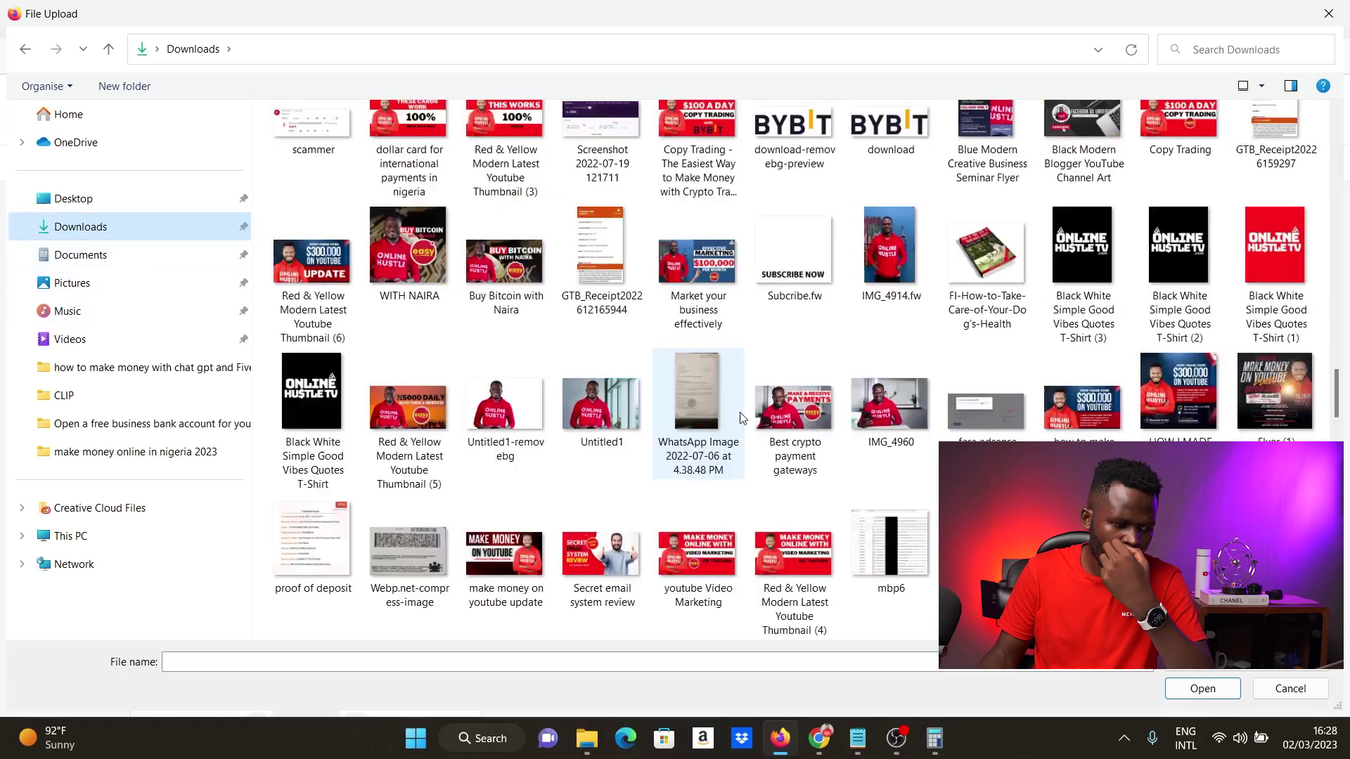
{"action": "double_click", "coordinate": [507, 415]}
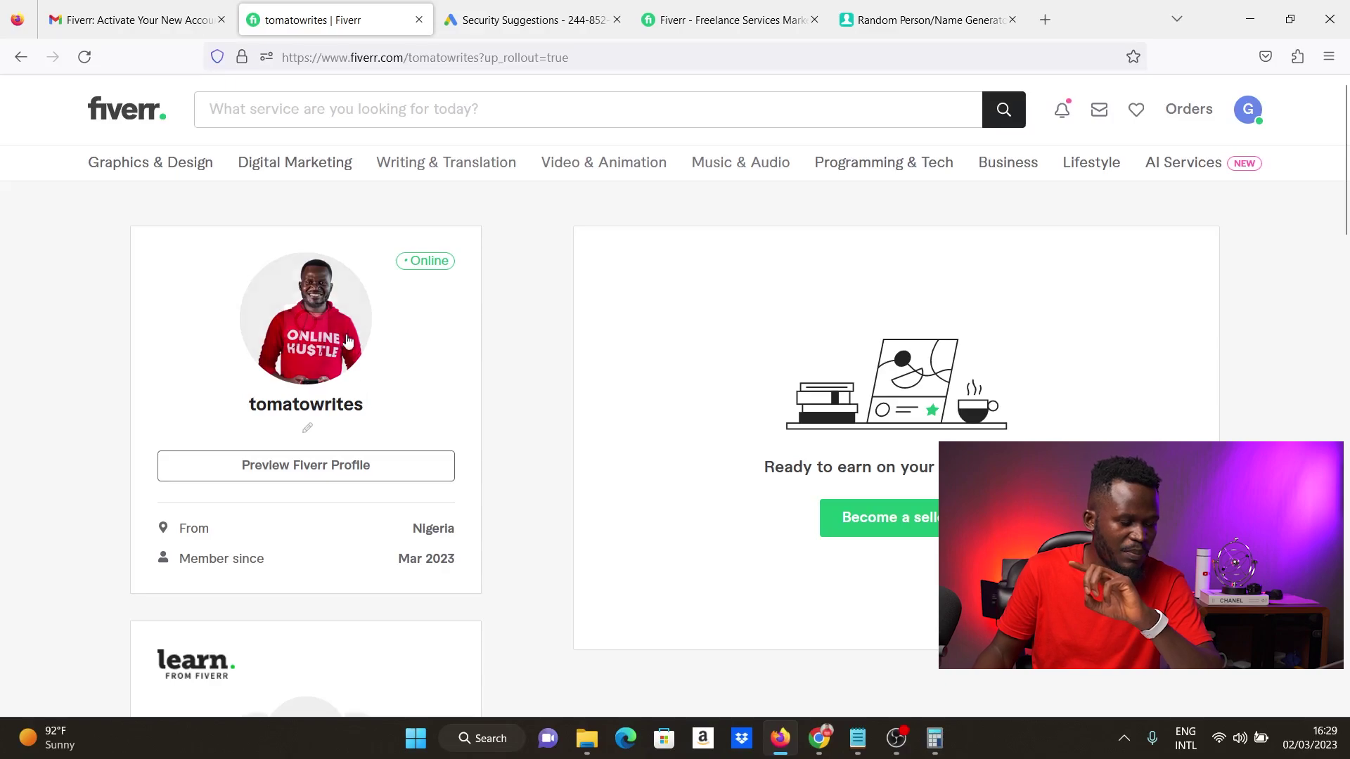
Step: Set the profile's one-line story to 'I write for a living!' and save it
{"action": "mouse_move", "coordinate": [310, 270]}
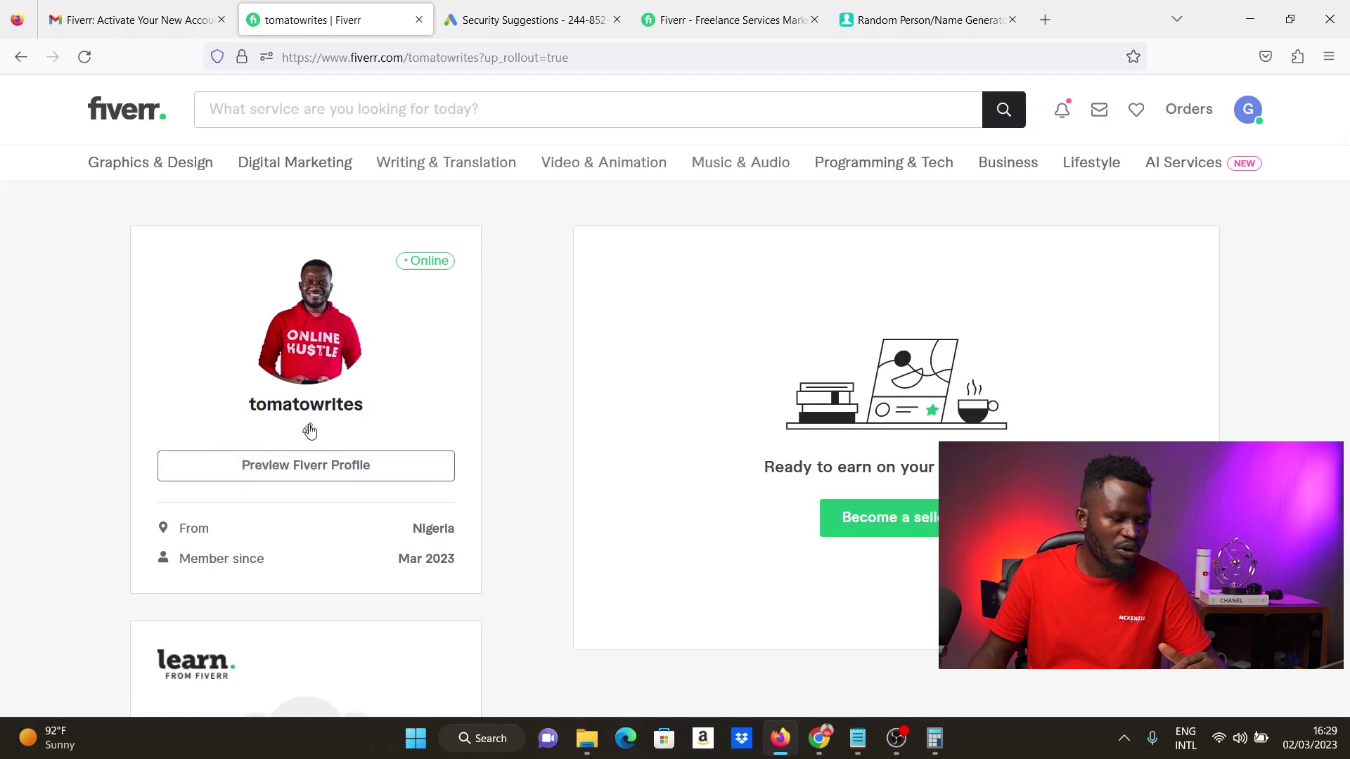
{"action": "left_click", "coordinate": [310, 431]}
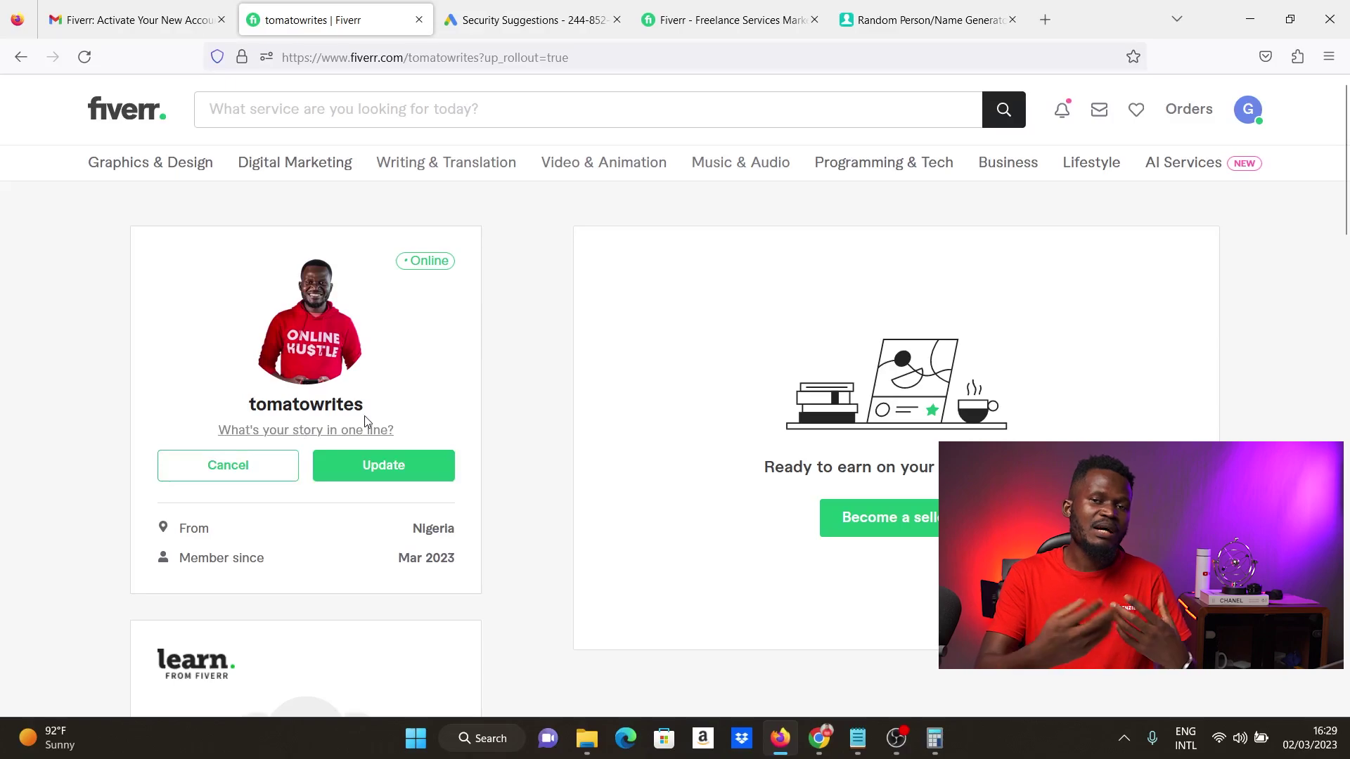
{"action": "type", "text": "I write for"}
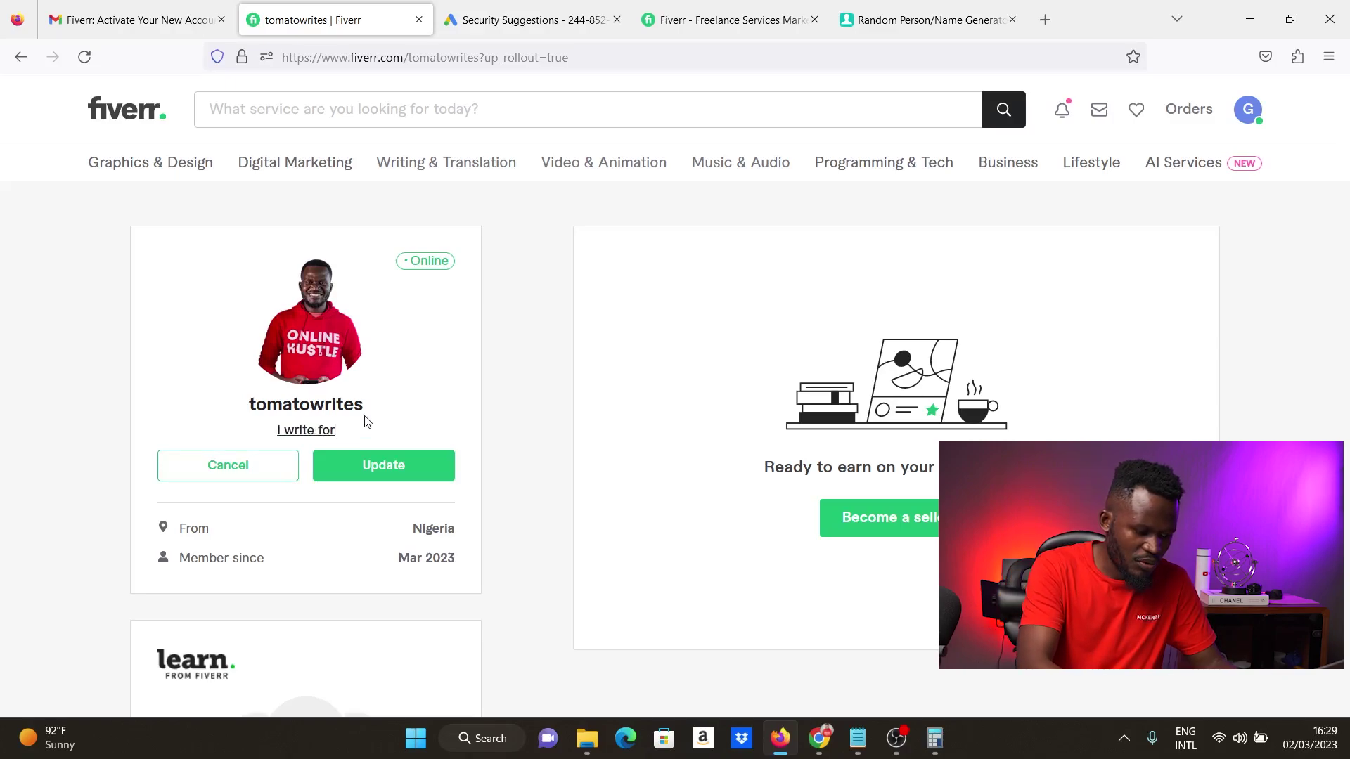
{"action": "type", "text": " a living"}
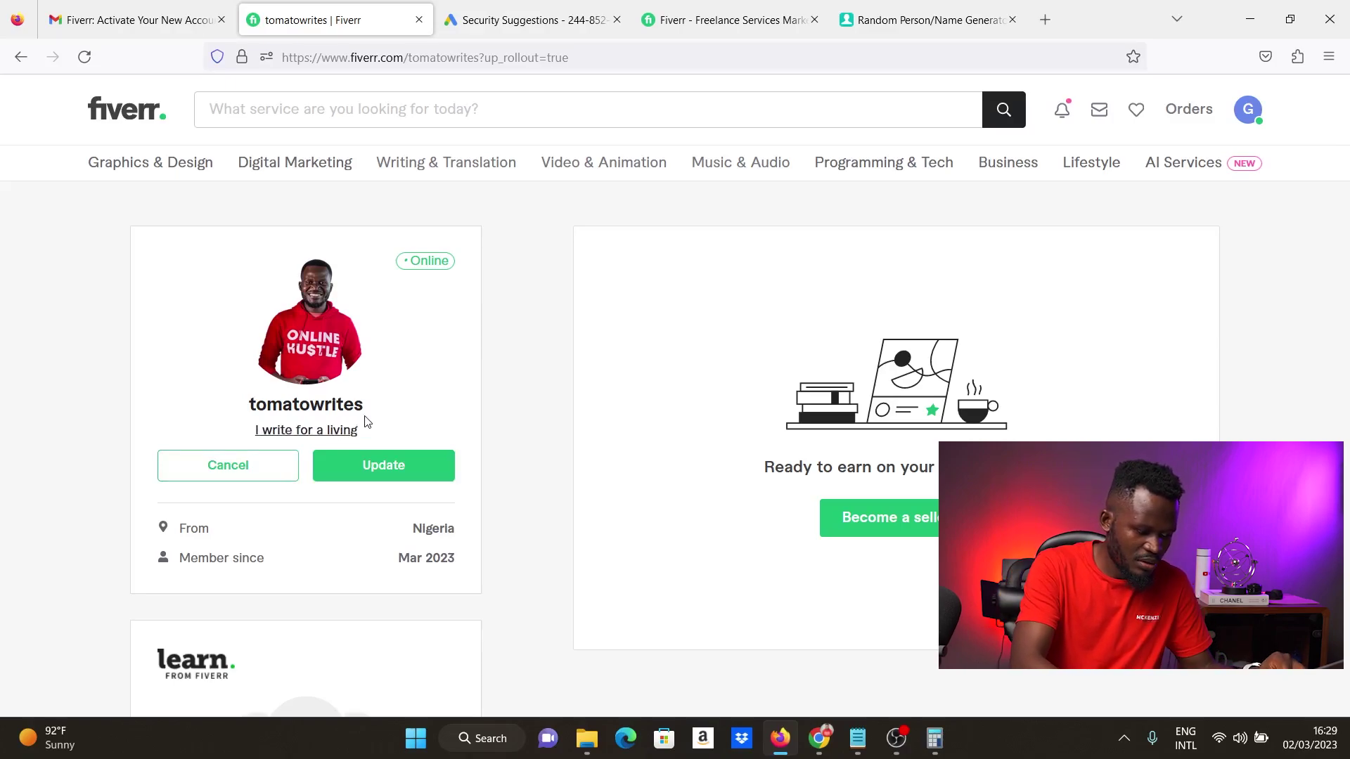
{"action": "type", "text": "!"}
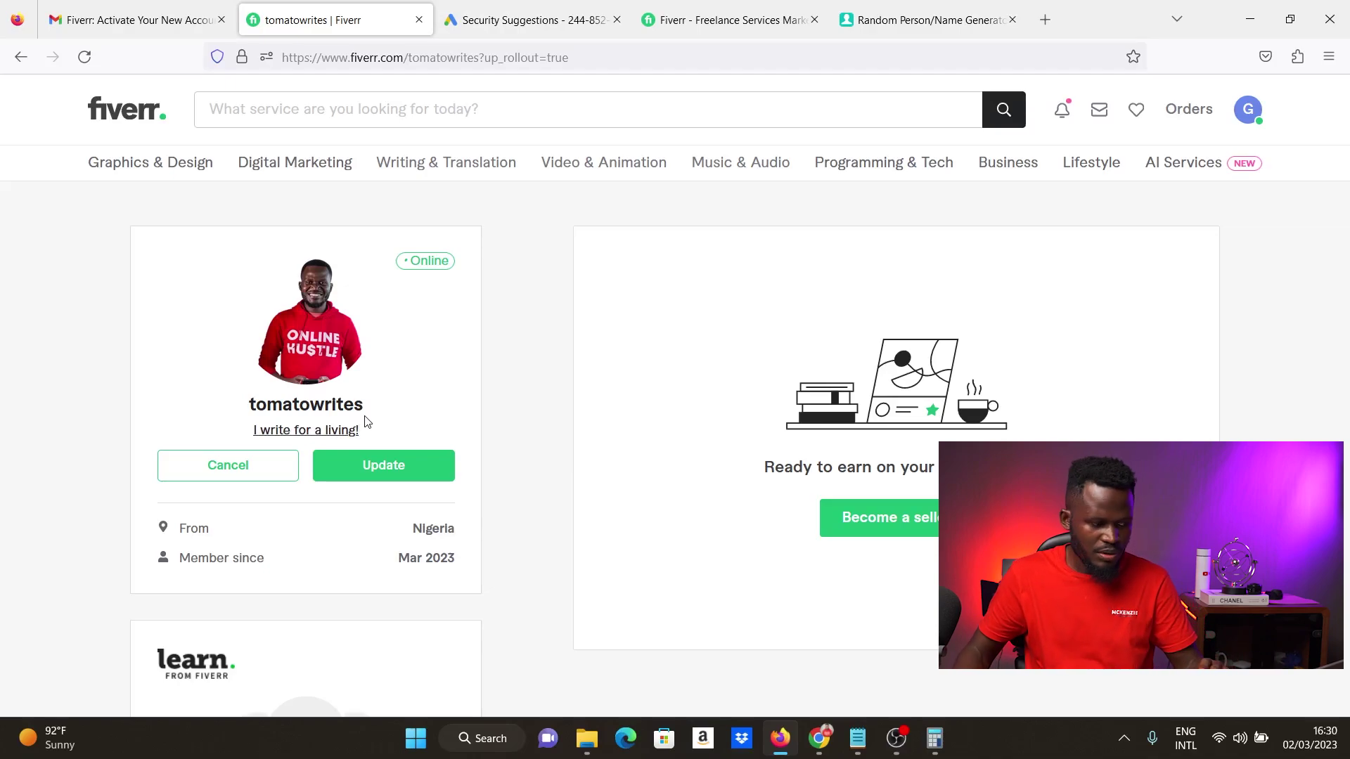
{"action": "left_click", "coordinate": [359, 469]}
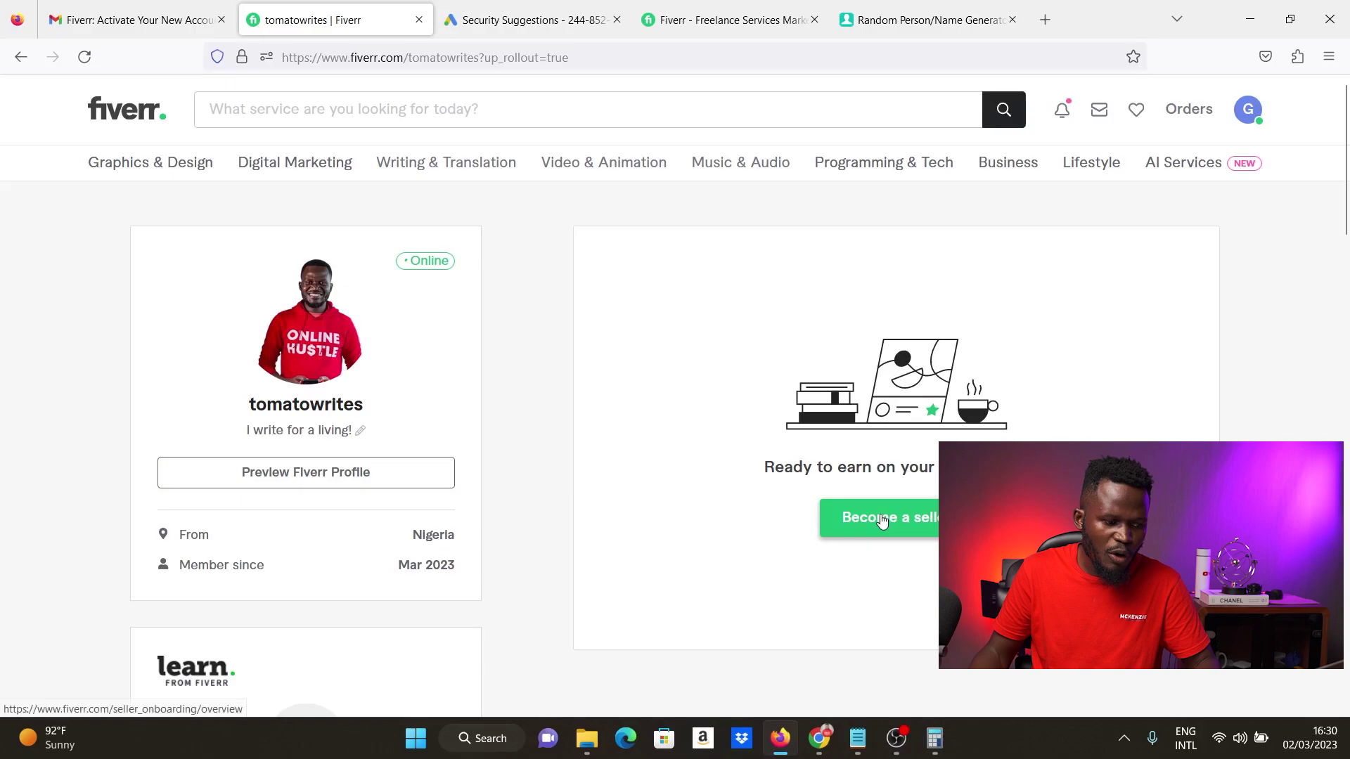
Step: Go to the Start Selling page and choose Become a Seller to reach the onboarding overview
{"action": "left_click", "coordinate": [21, 57]}
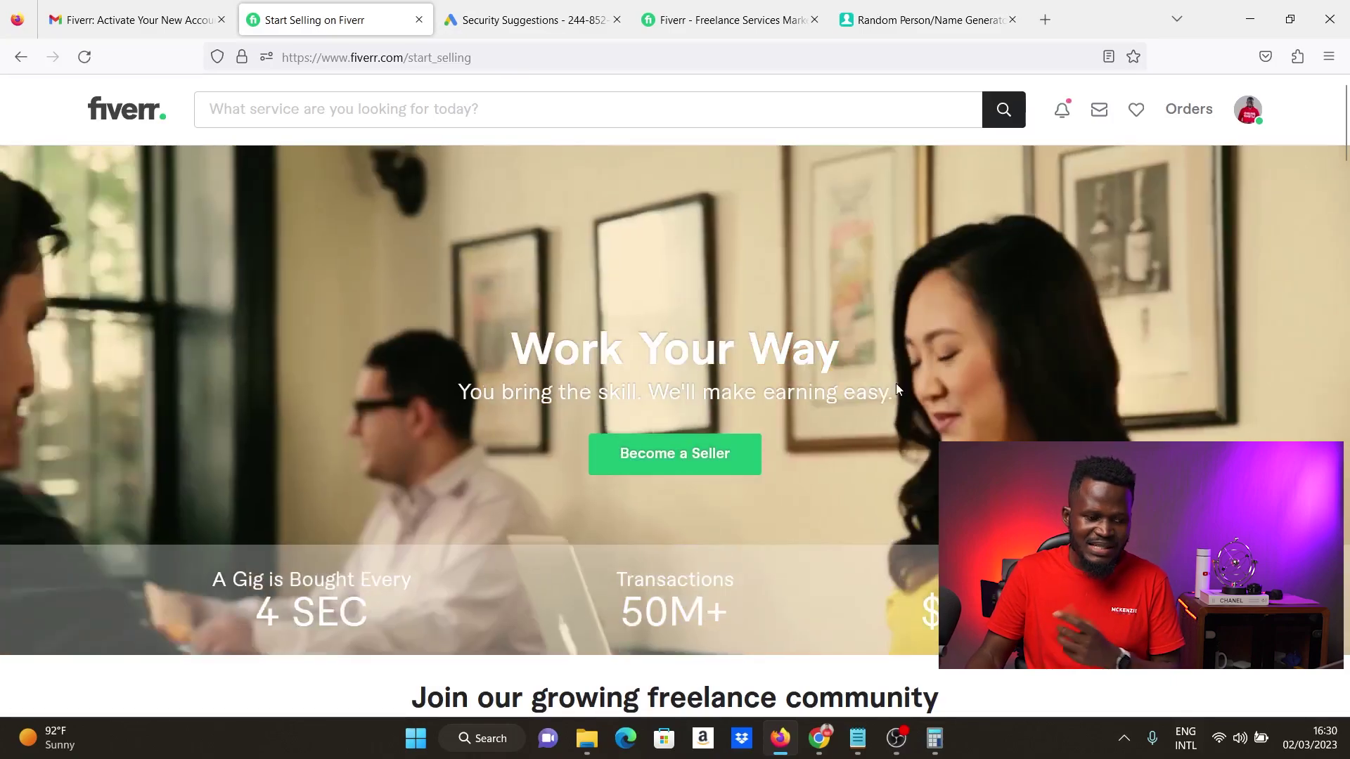
{"action": "scroll", "coordinate": [735, 554], "scroll_direction": "down", "scroll_amount": 1}
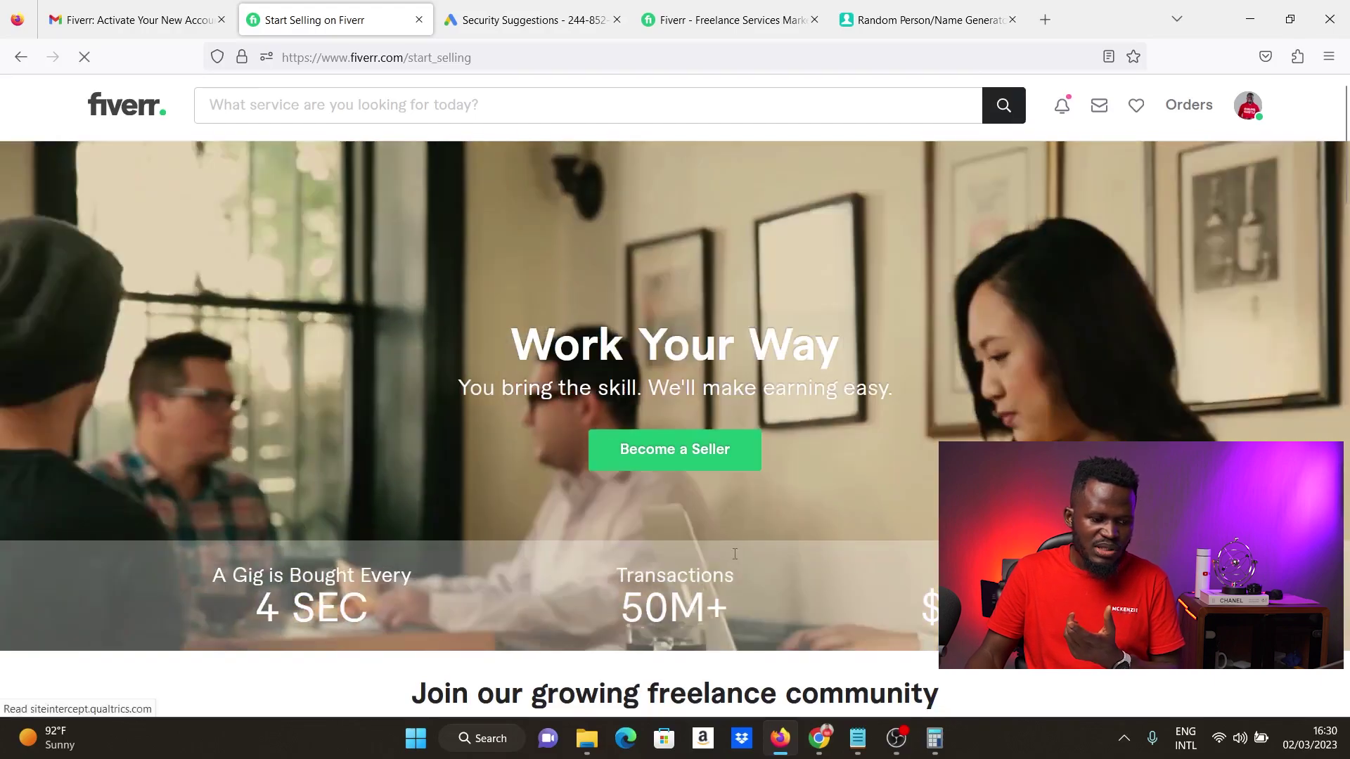
{"action": "scroll", "coordinate": [735, 553], "scroll_direction": "down", "scroll_amount": 4}
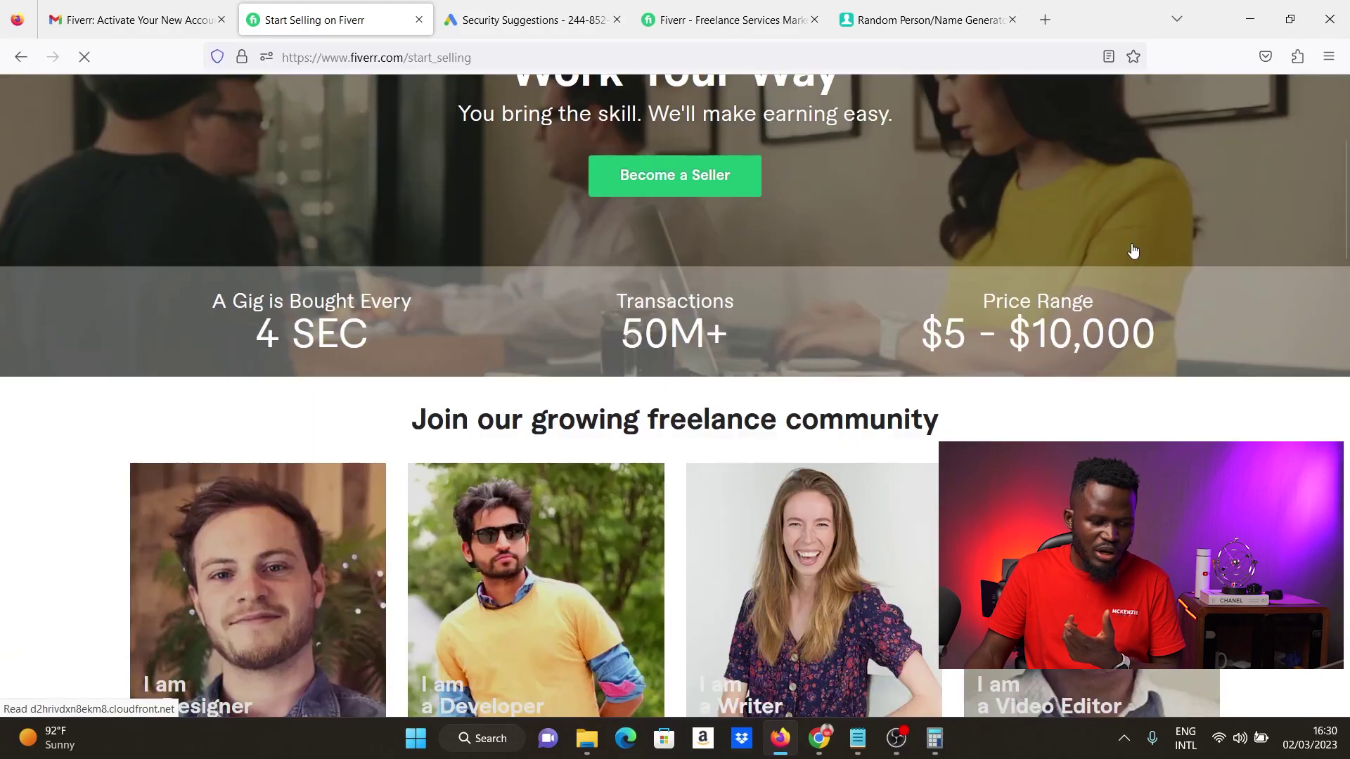
{"action": "left_click", "coordinate": [1345, 263]}
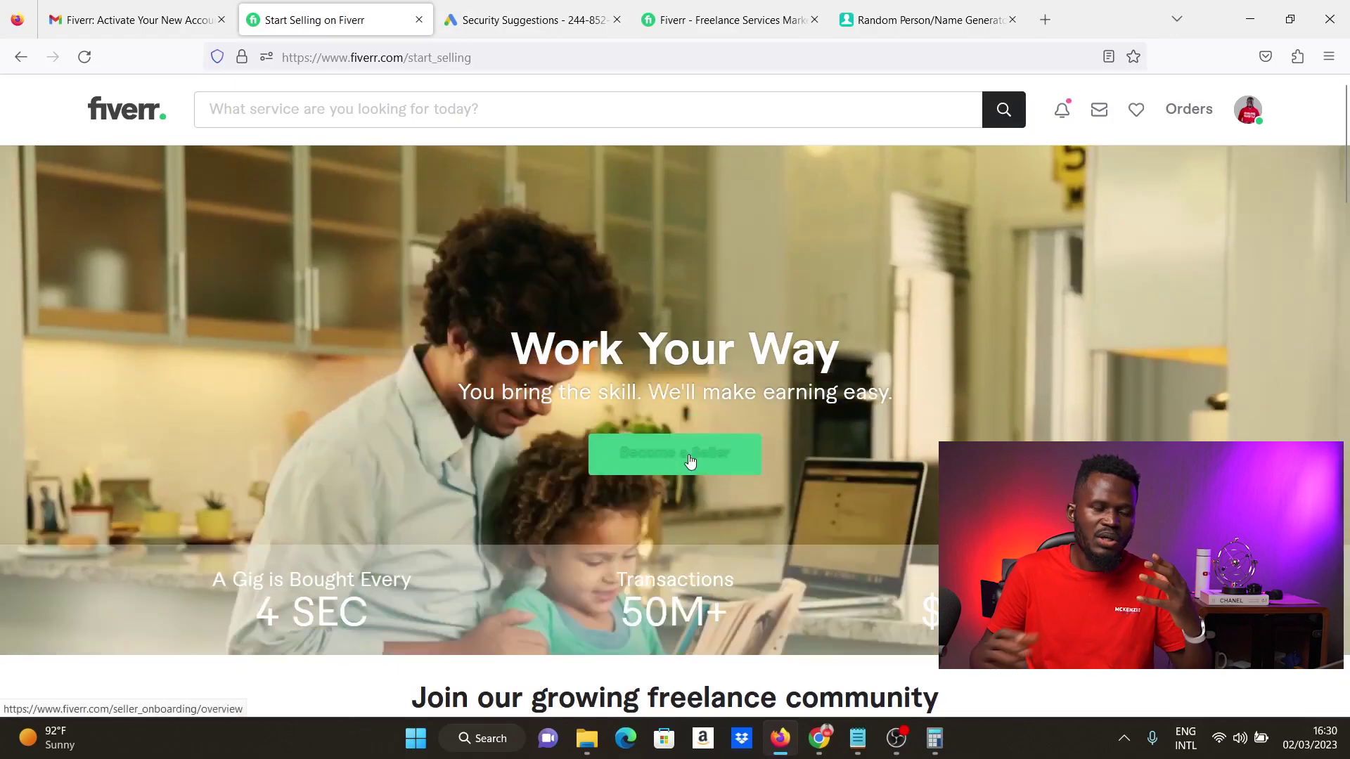
{"action": "left_click", "coordinate": [688, 459]}
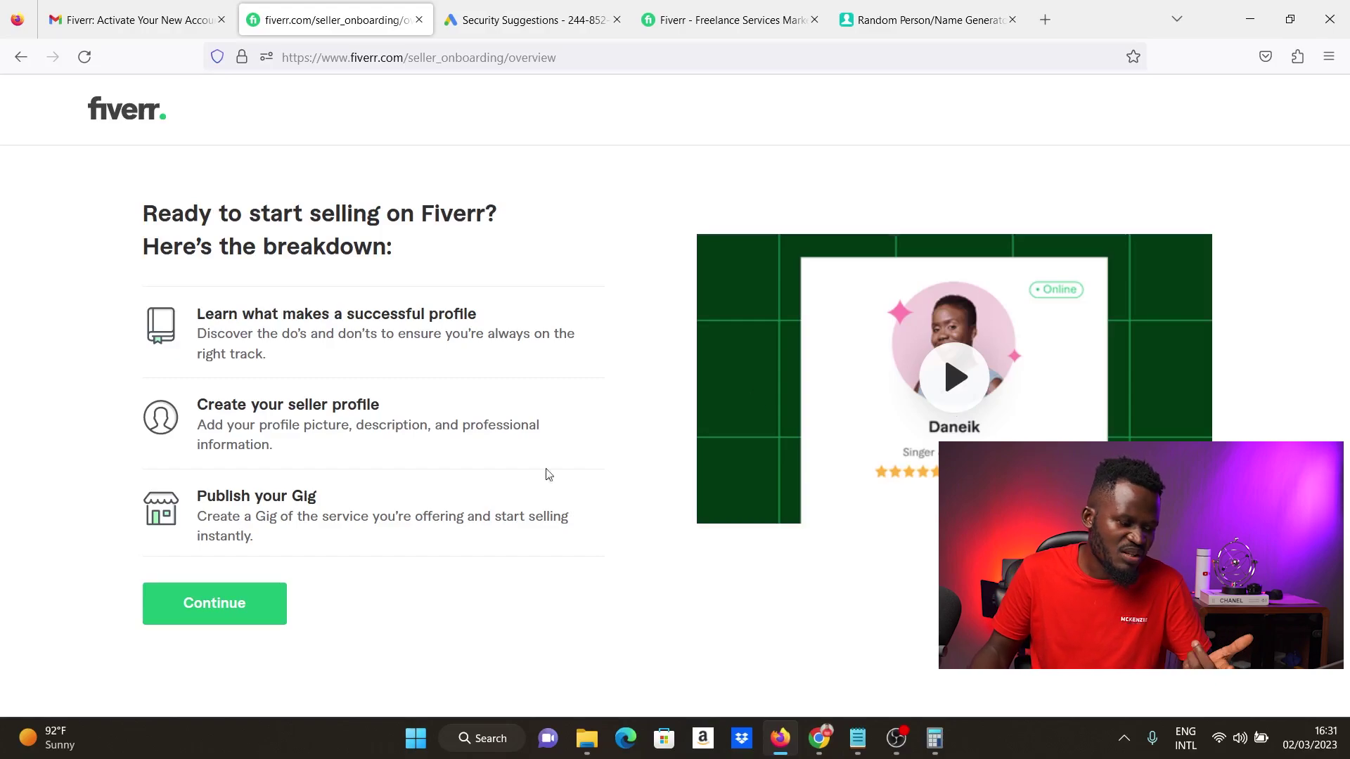
Step: Continue through the overview, profile tips and 'steer clear of' pages to the Personal Info form
{"action": "left_click", "coordinate": [196, 606]}
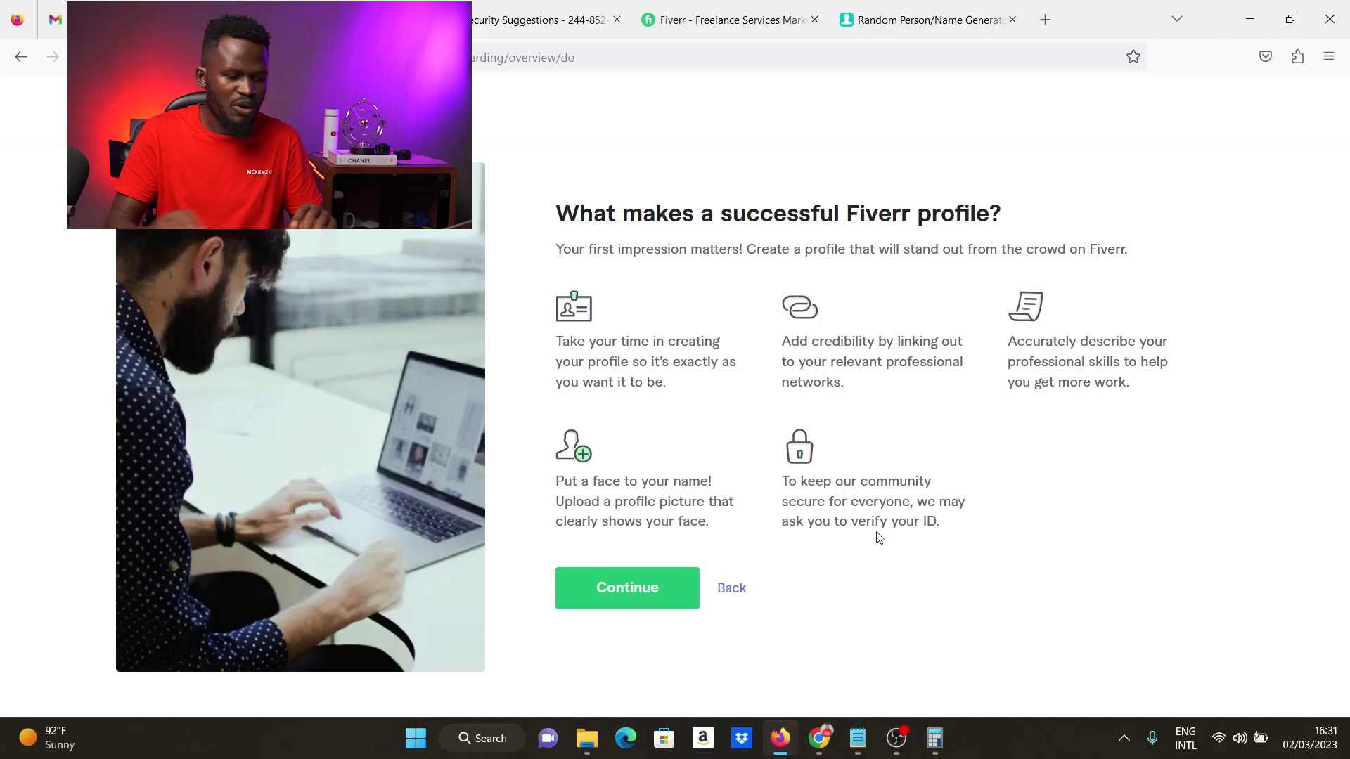
{"action": "left_click", "coordinate": [639, 600]}
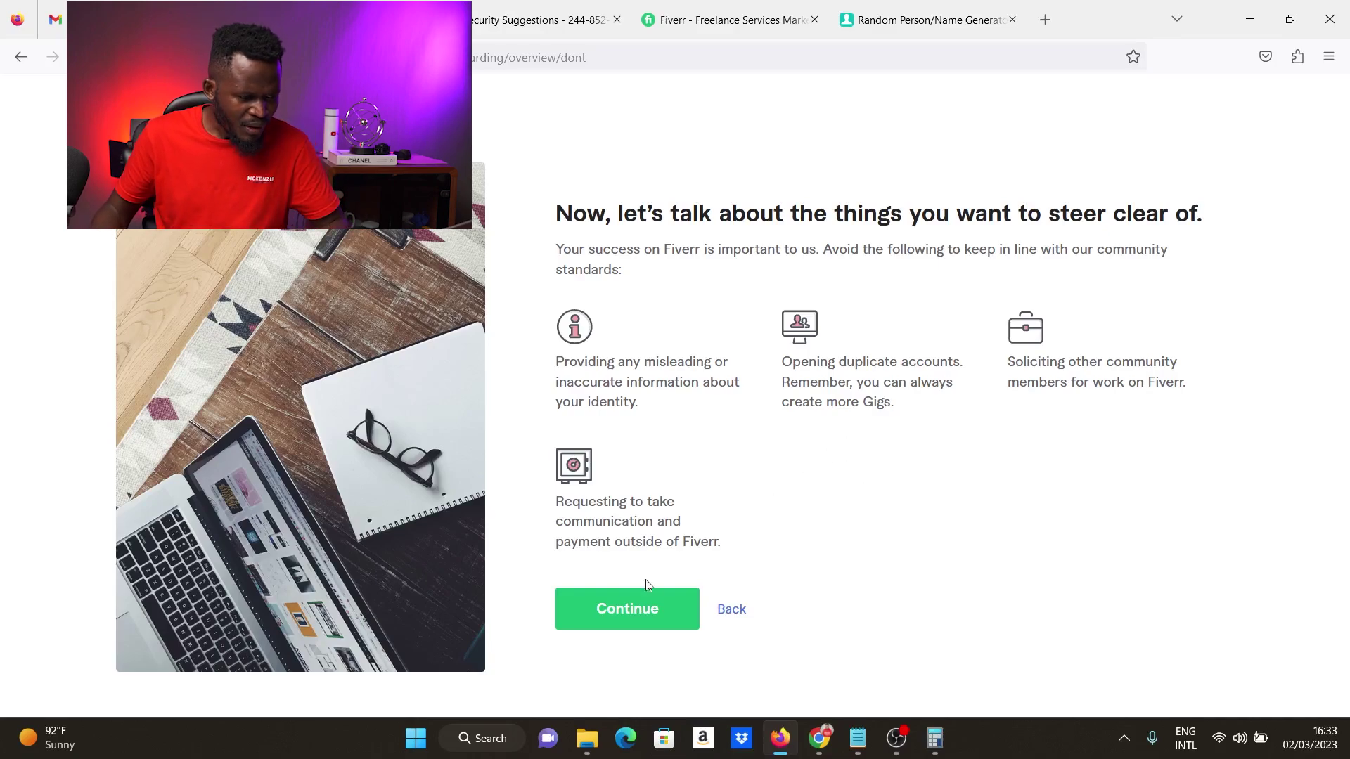
{"action": "left_click", "coordinate": [630, 614]}
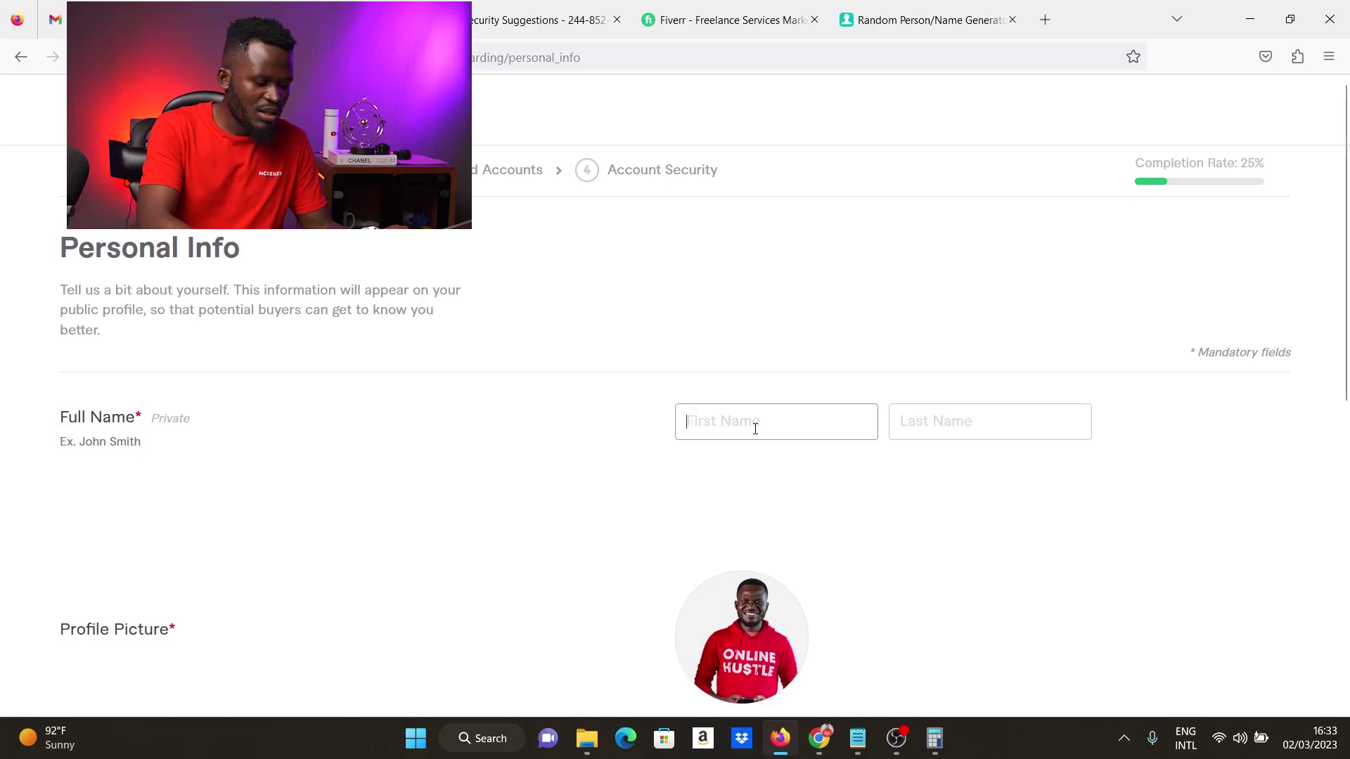
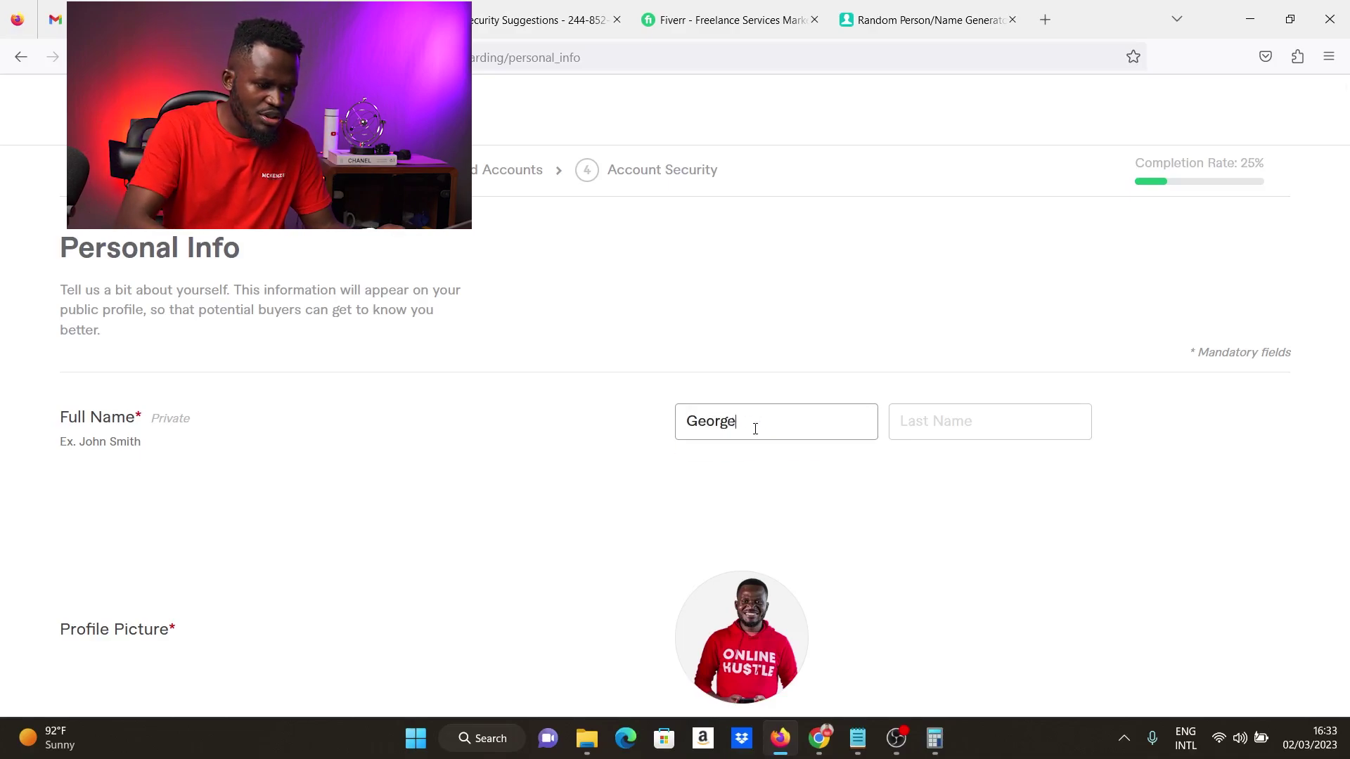
Step: Enter the seller's first and last name and paste the prepared 195-character description
{"action": "key", "text": "Tab"}
{"action": "scroll", "coordinate": [1052, 461], "scroll_direction": "down", "scroll_amount": 5}
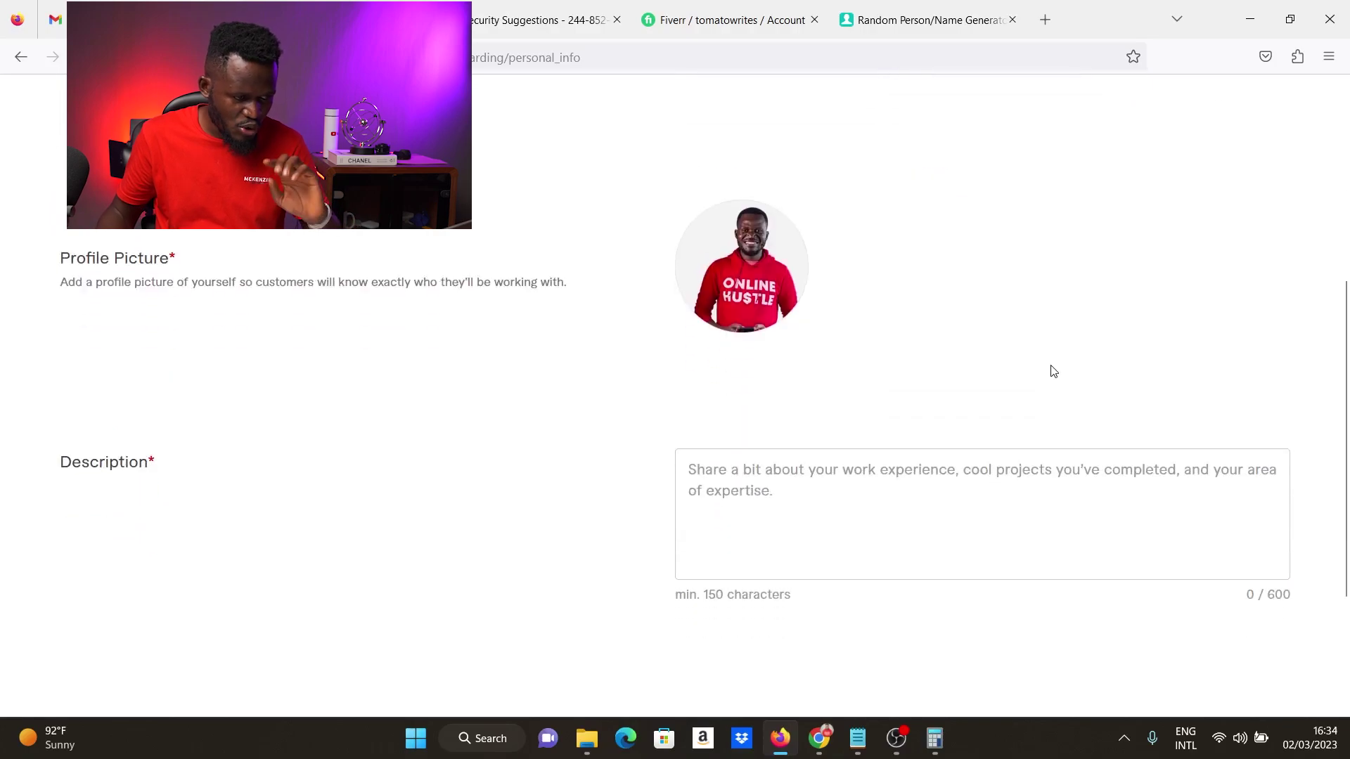
{"action": "left_click", "coordinate": [801, 502]}
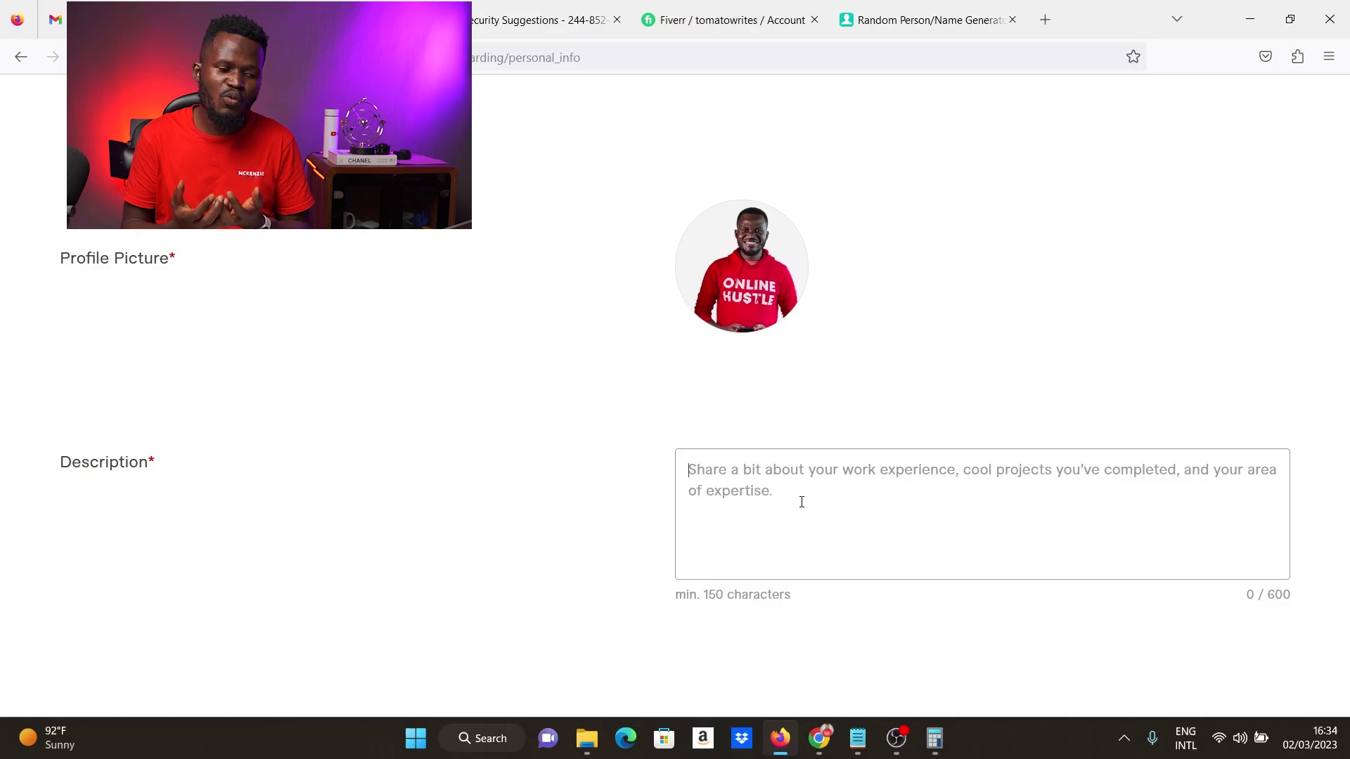
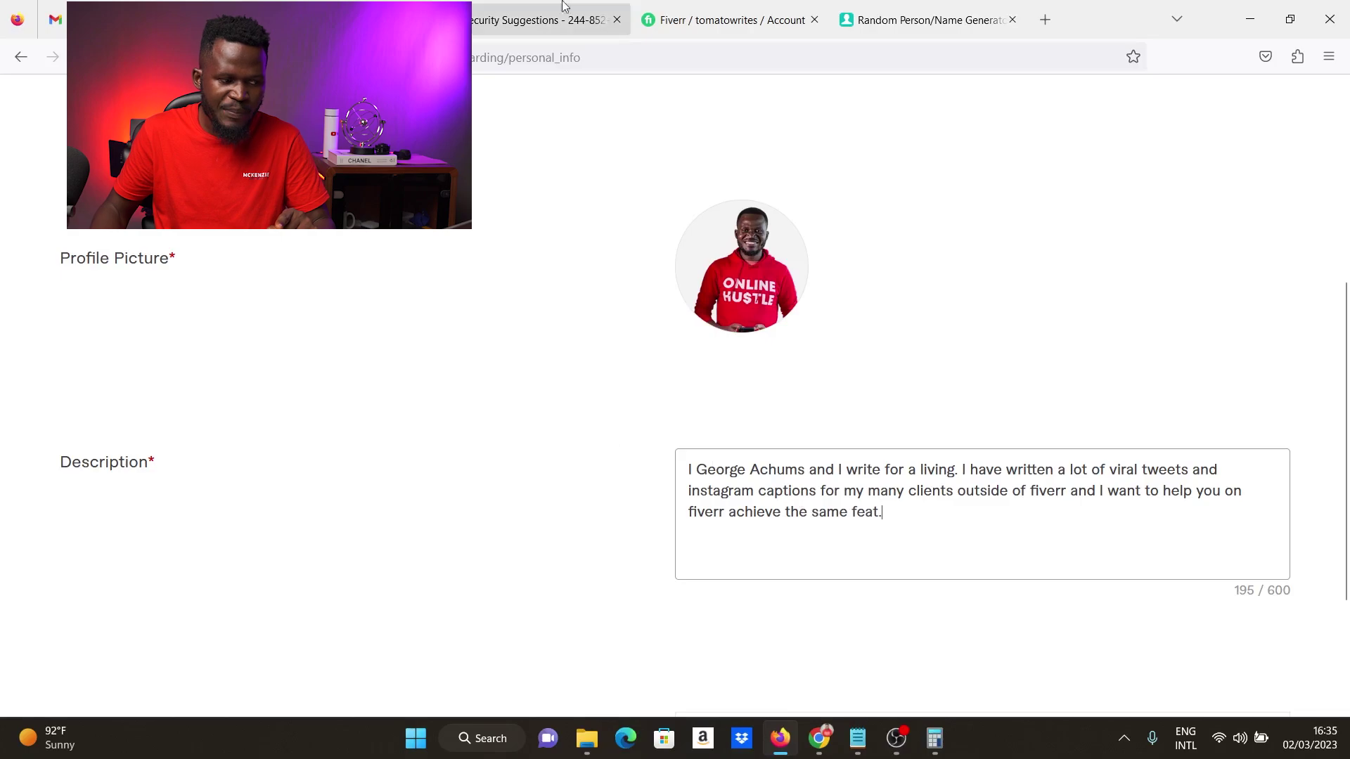
{"action": "left_click", "coordinate": [666, 7]}
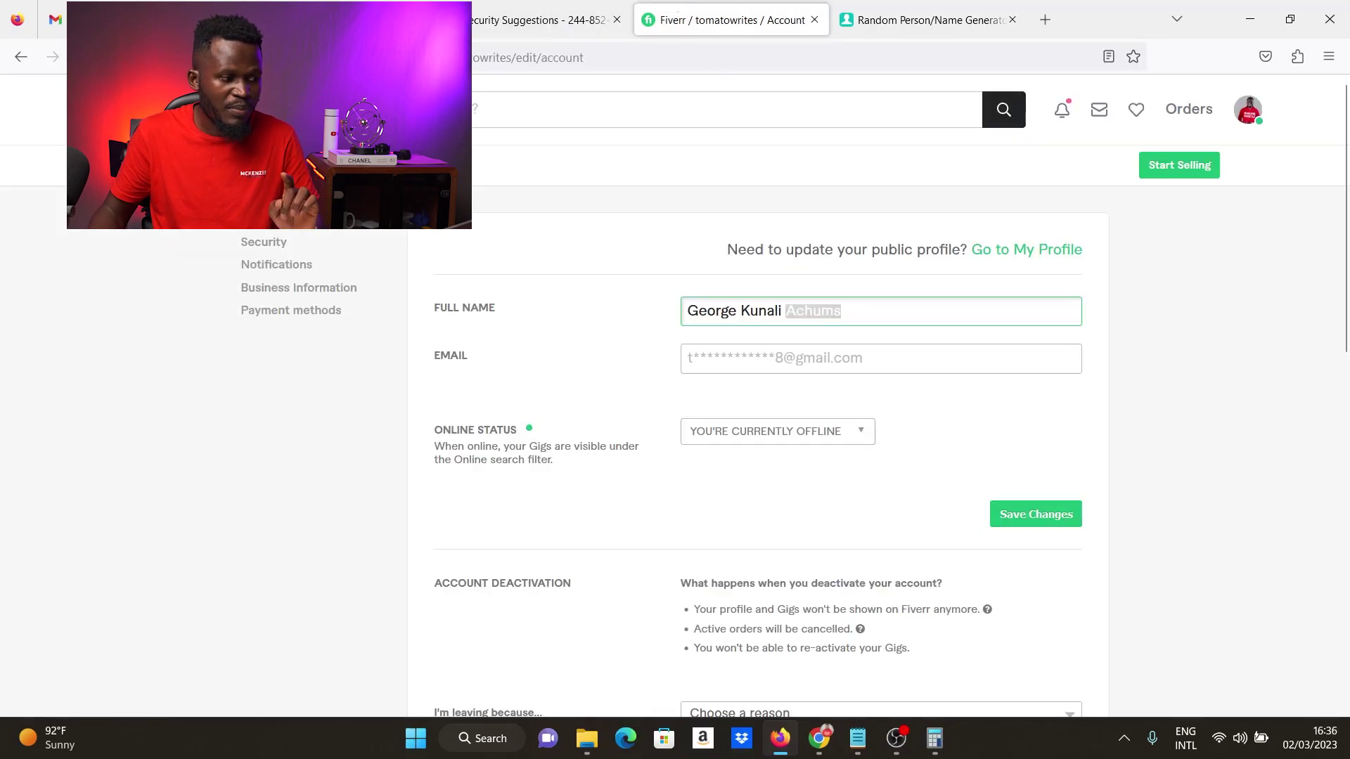
Step: Return to the Fiverr marketplace home page from the other Fiverr tab
{"action": "left_click", "coordinate": [116, 109]}
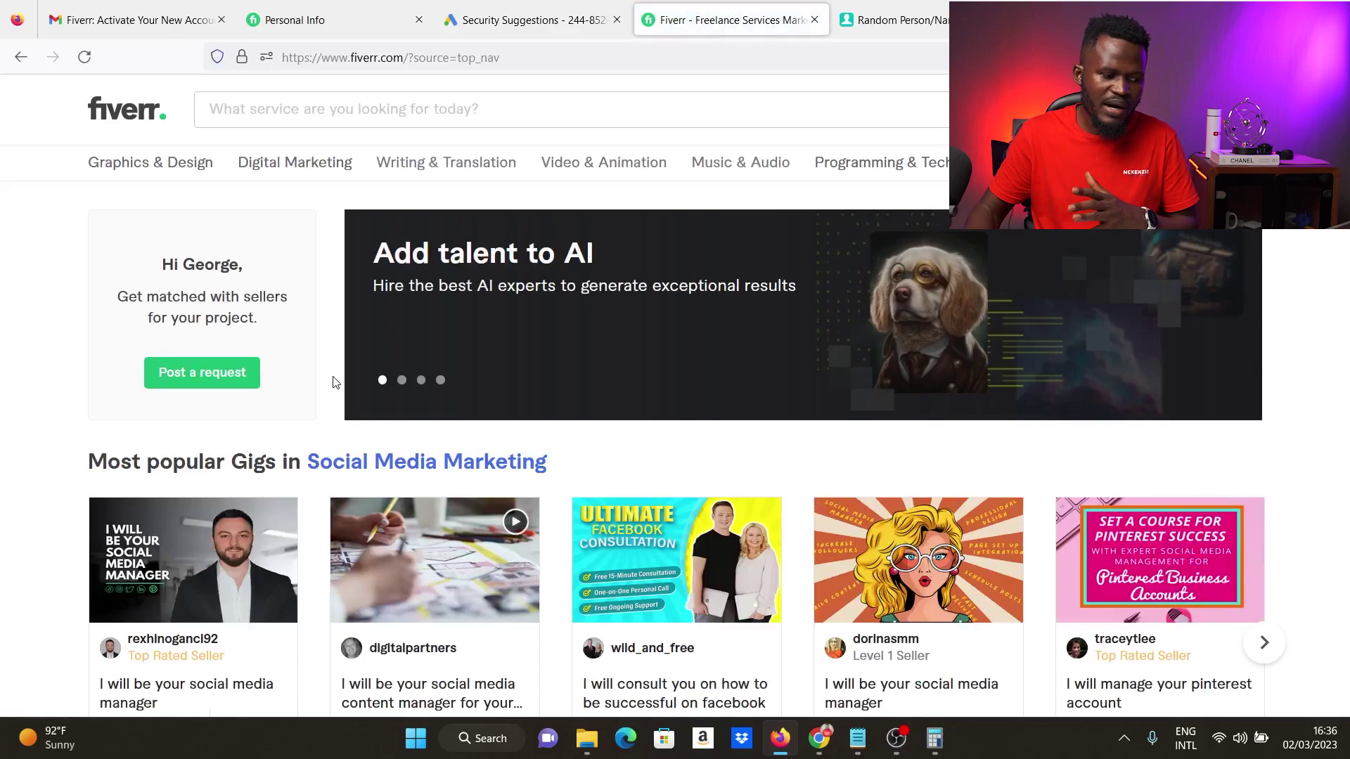
Step: Open Writing & Translation, then its Articles & Blog Posts listings (80,926 services)
{"action": "scroll", "coordinate": [334, 382], "scroll_direction": "down", "scroll_amount": 3}
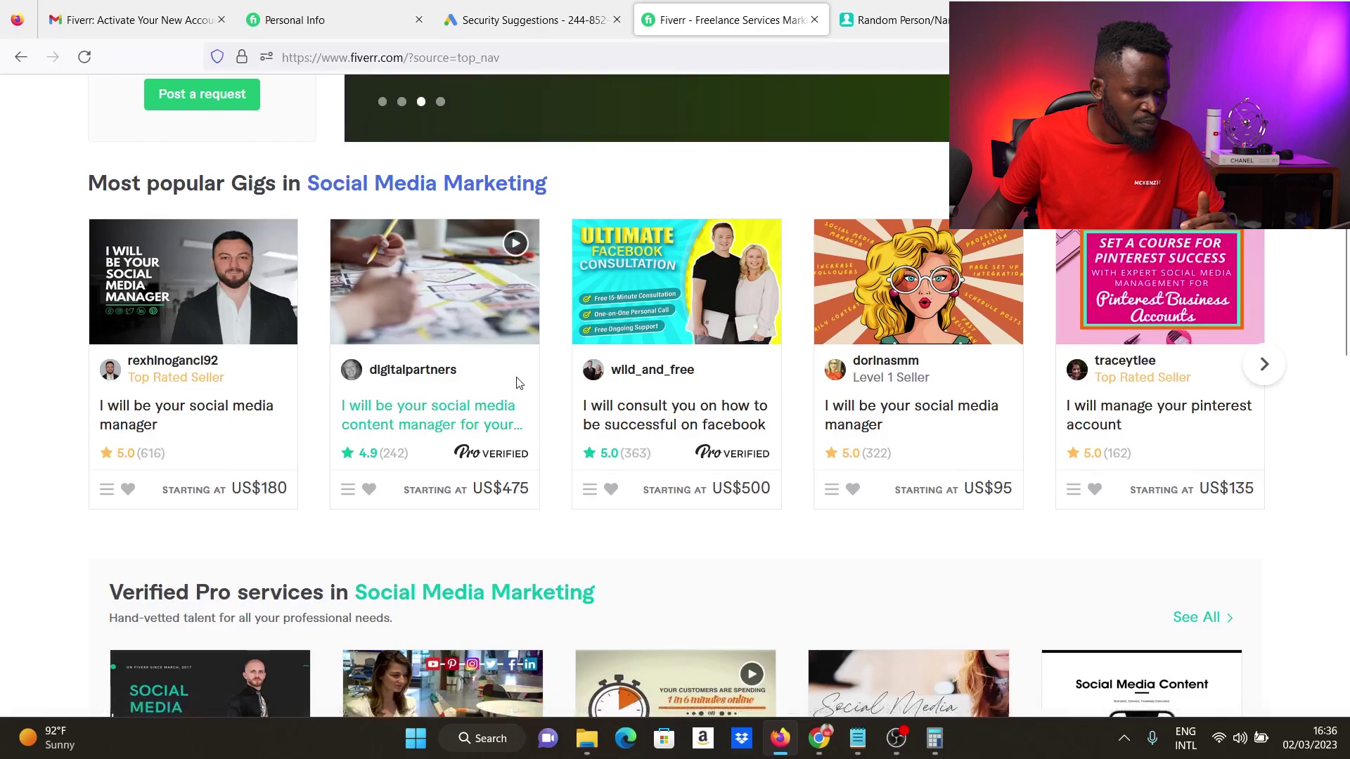
{"action": "scroll", "coordinate": [534, 389], "scroll_direction": "up", "scroll_amount": 4}
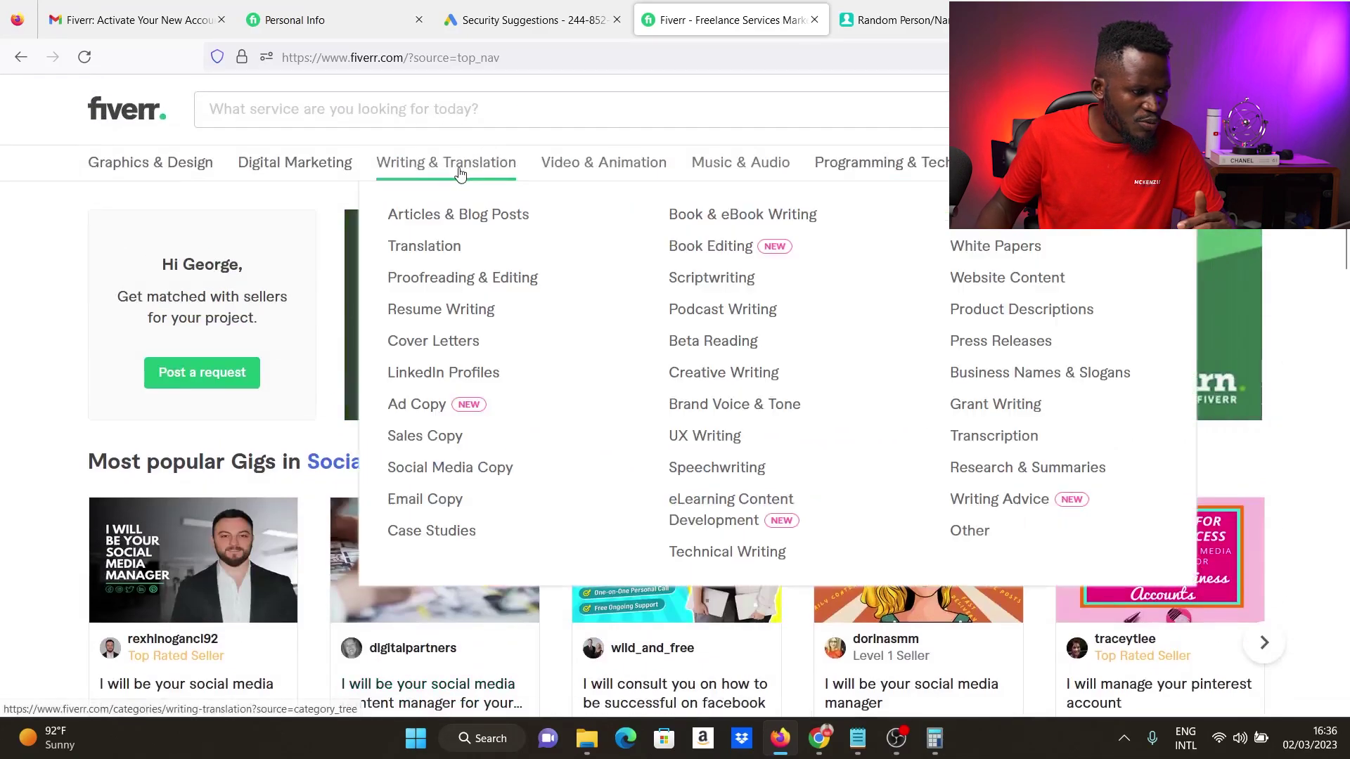
{"action": "left_click", "coordinate": [461, 174]}
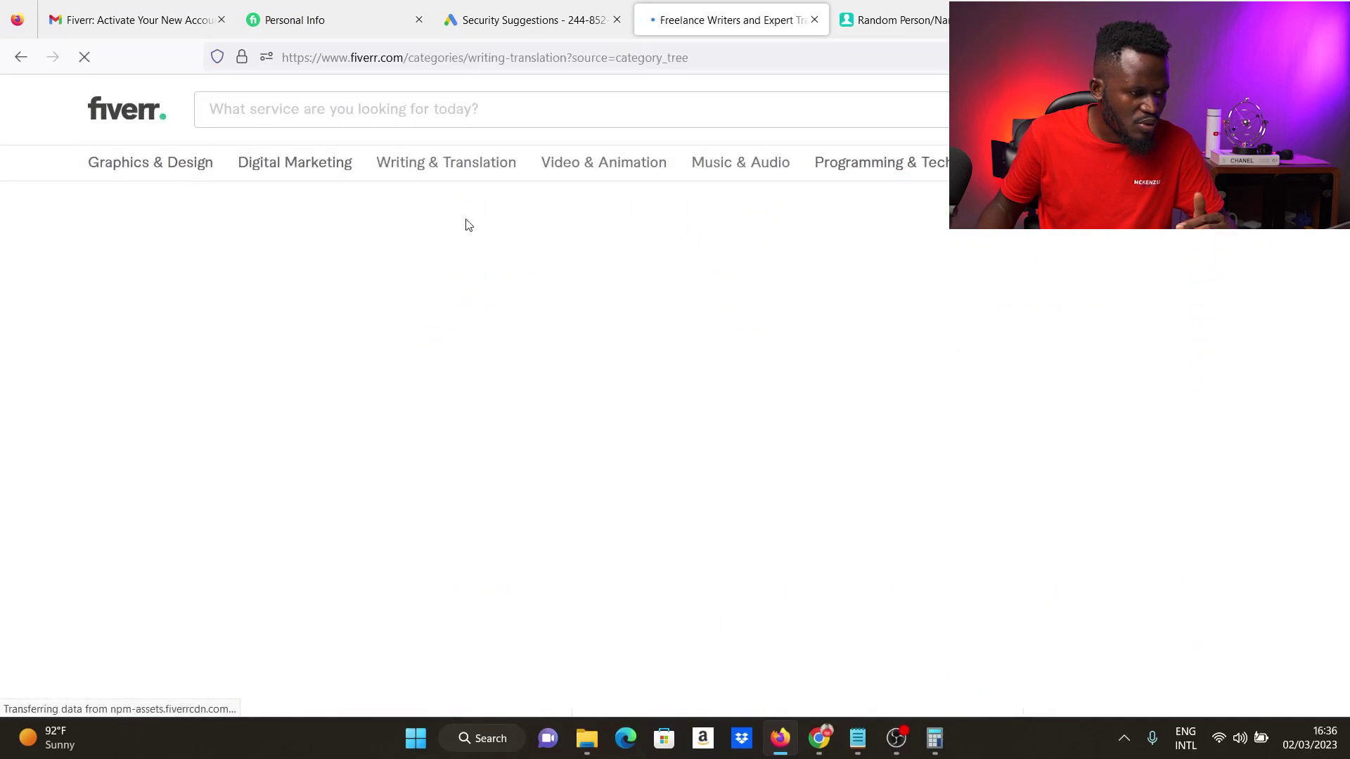
{"action": "scroll", "coordinate": [489, 426], "scroll_direction": "down", "scroll_amount": 5}
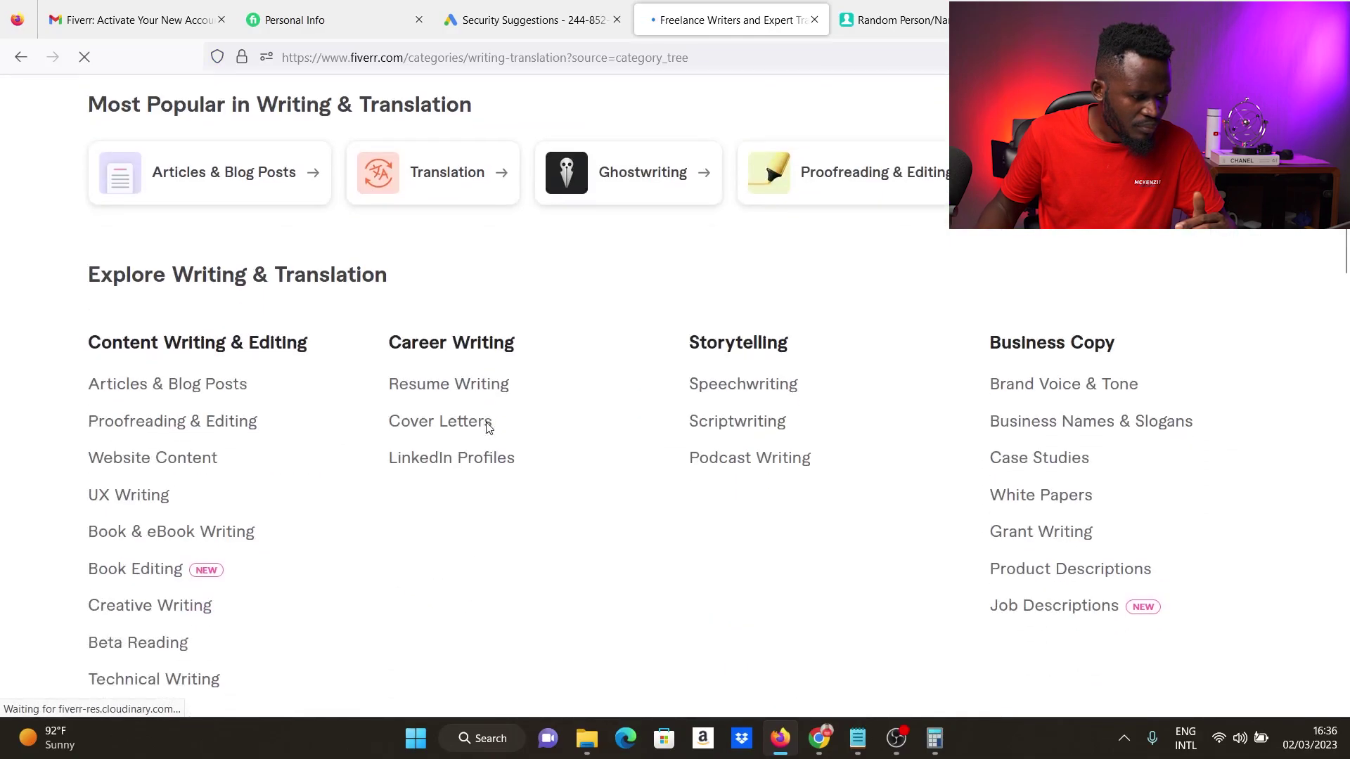
{"action": "scroll", "coordinate": [487, 428], "scroll_direction": "down", "scroll_amount": 4}
{"action": "scroll", "coordinate": [487, 428], "scroll_direction": "up", "scroll_amount": 7}
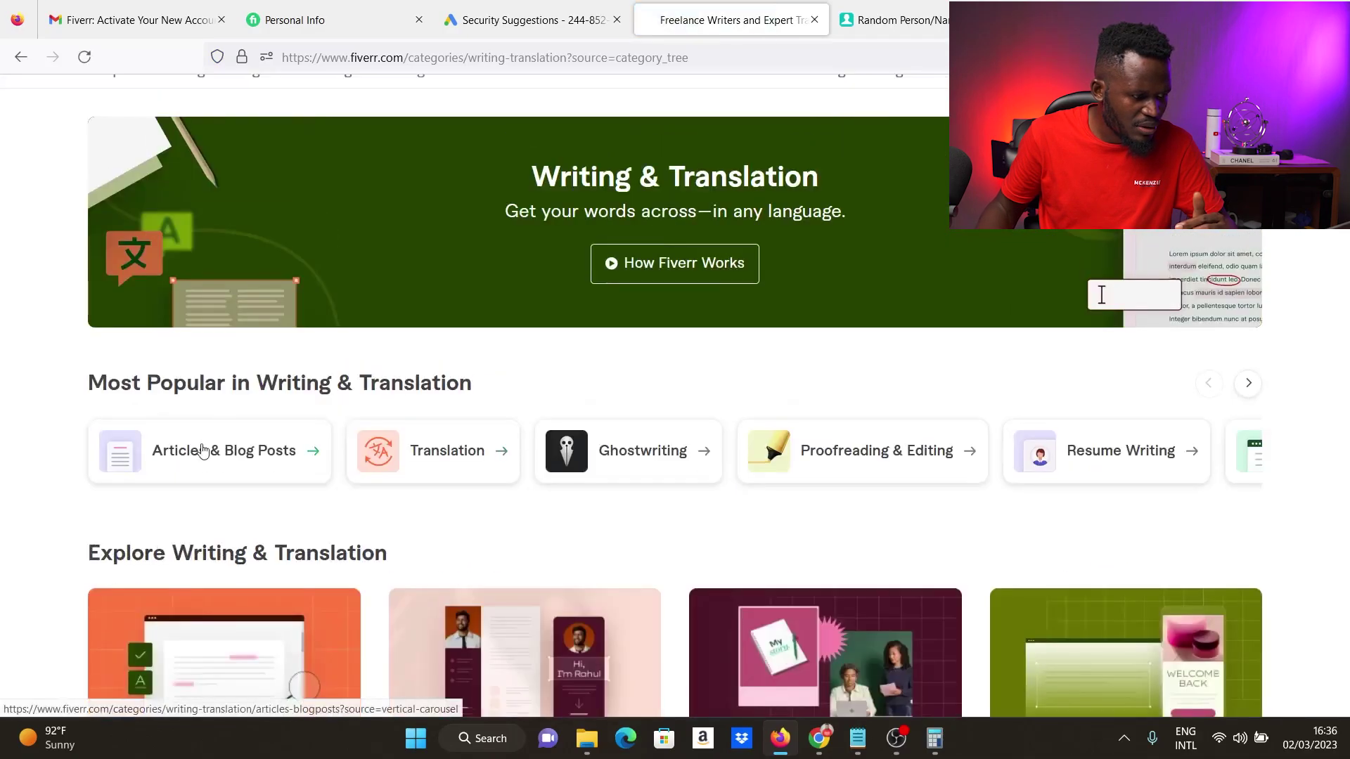
{"action": "left_click", "coordinate": [202, 451]}
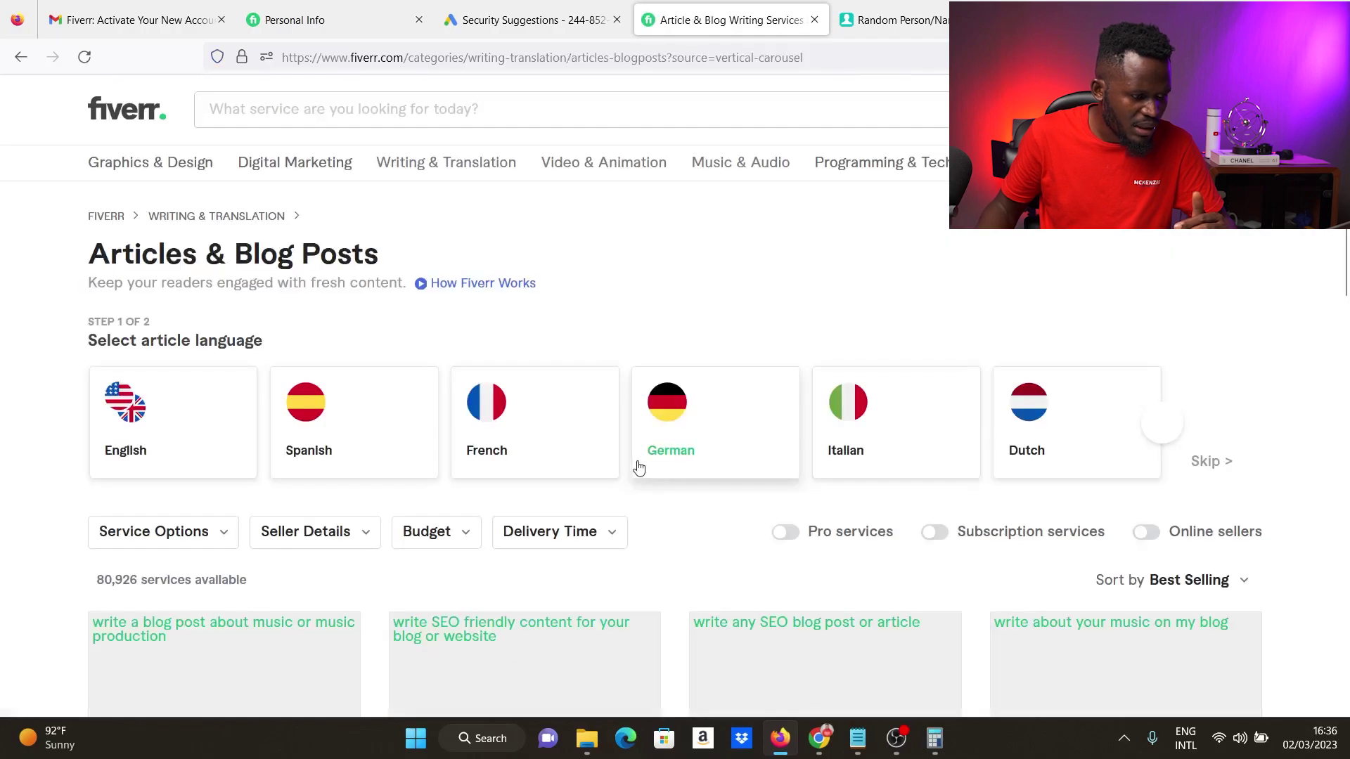
Step: Open the US$10 'I will write SEO friendly content' gig from the listings
{"action": "scroll", "coordinate": [638, 467], "scroll_direction": "down", "scroll_amount": 6}
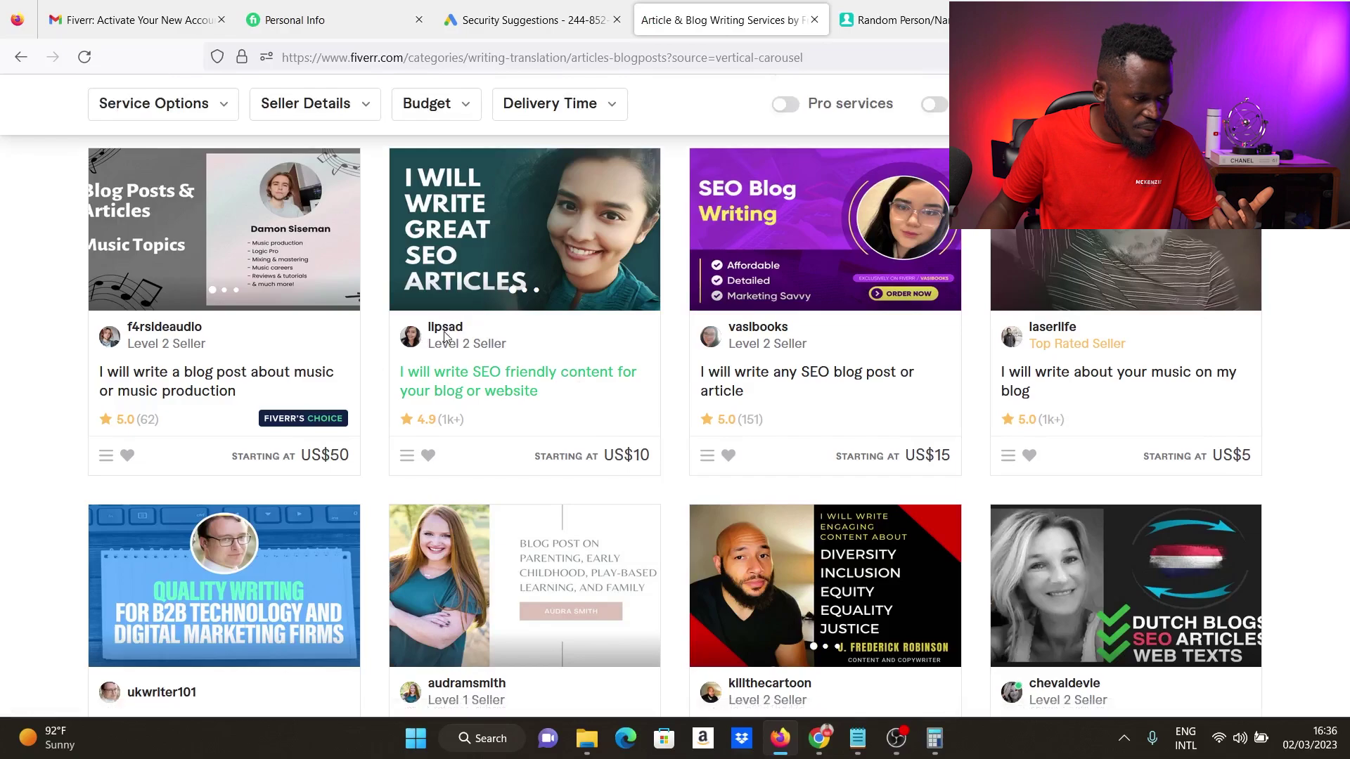
{"action": "left_click", "coordinate": [453, 377]}
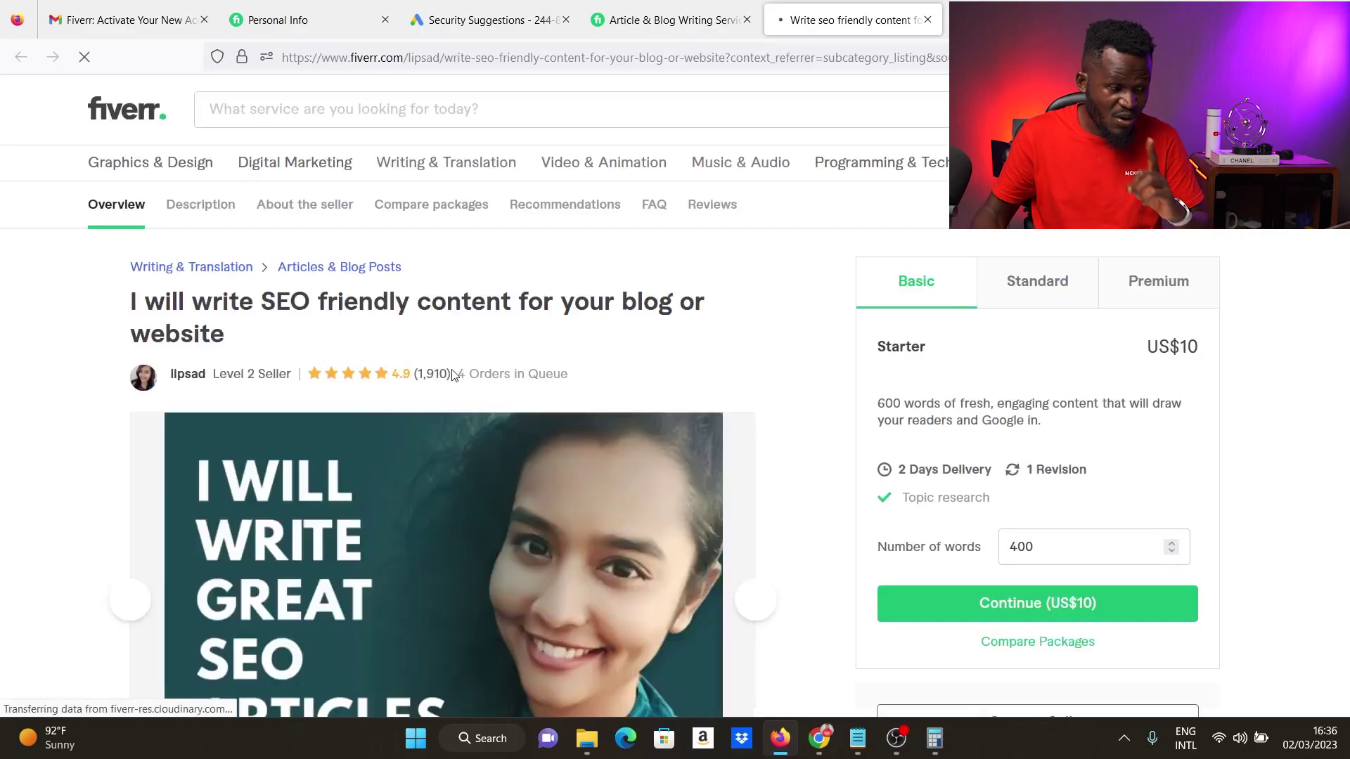
Step: Go to the gig's About the seller section and select the bio's three middle paragraphs for Notepad
{"action": "left_click", "coordinate": [182, 375]}
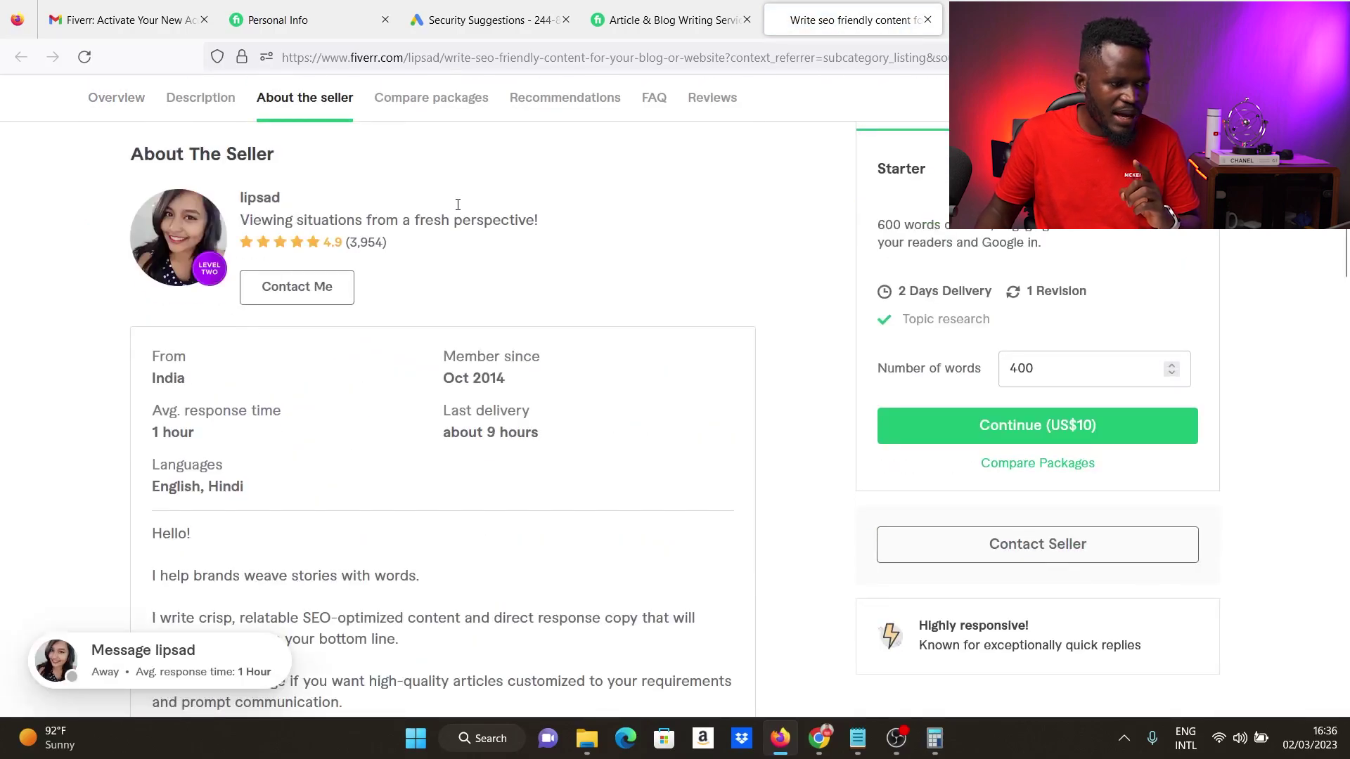
{"action": "triple_click", "coordinate": [545, 218]}
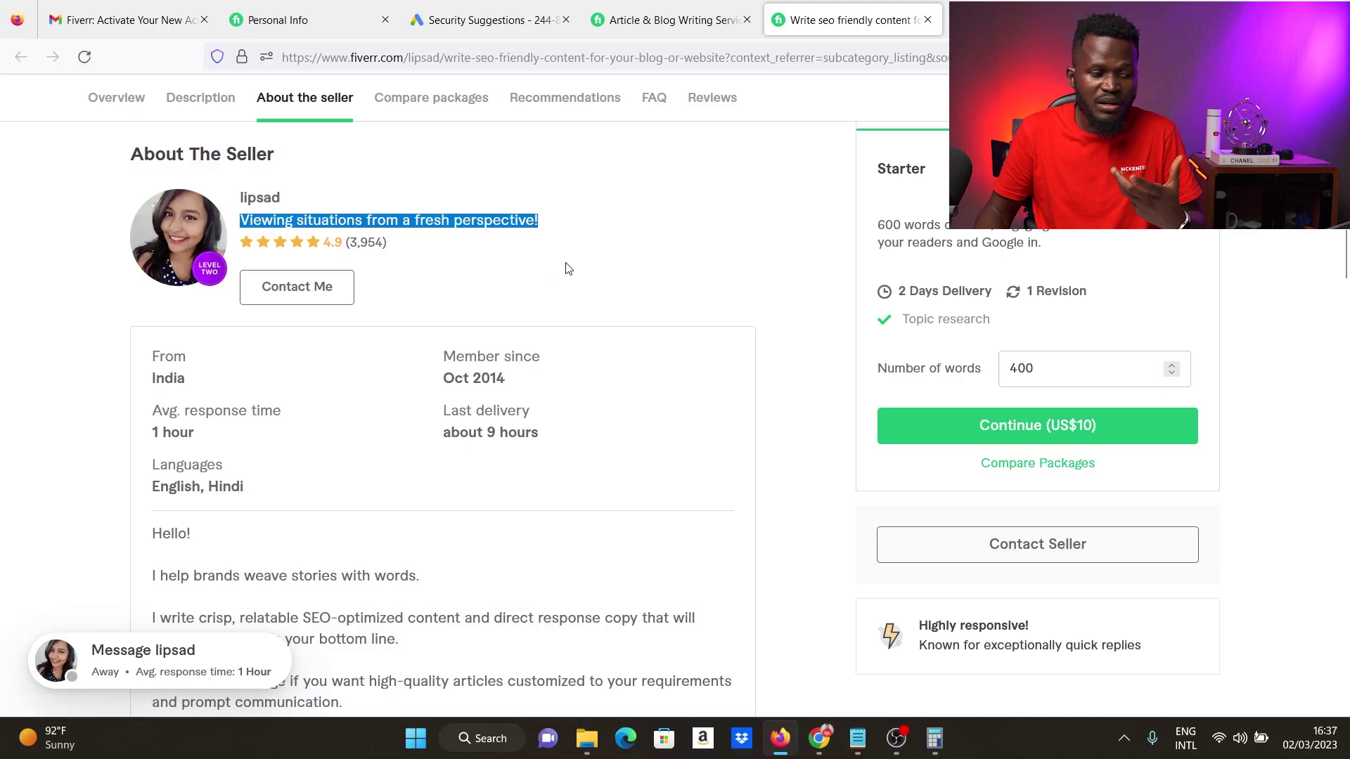
{"action": "left_click", "coordinate": [562, 267]}
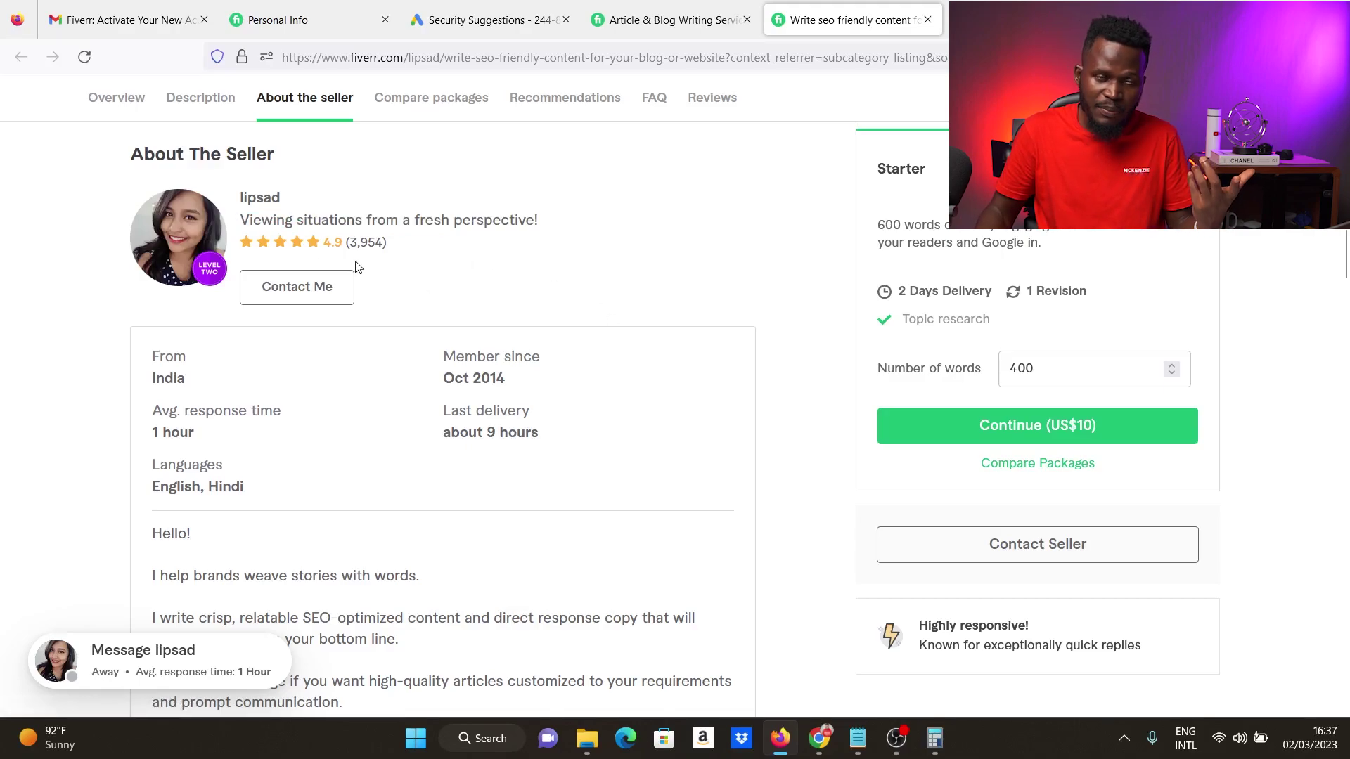
{"action": "scroll", "coordinate": [355, 267], "scroll_direction": "down", "scroll_amount": 5}
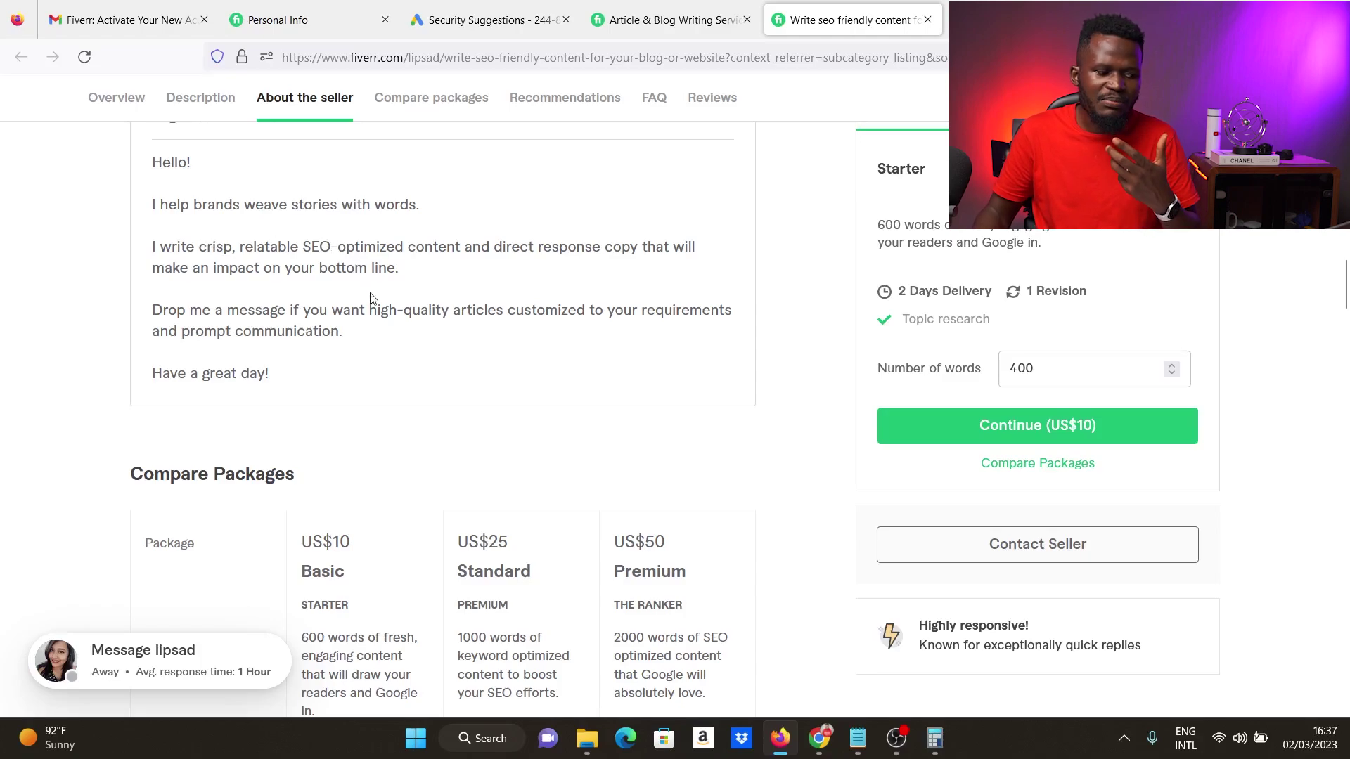
{"action": "left_click_drag", "start_coordinate": [355, 338], "coordinate": [156, 209]}
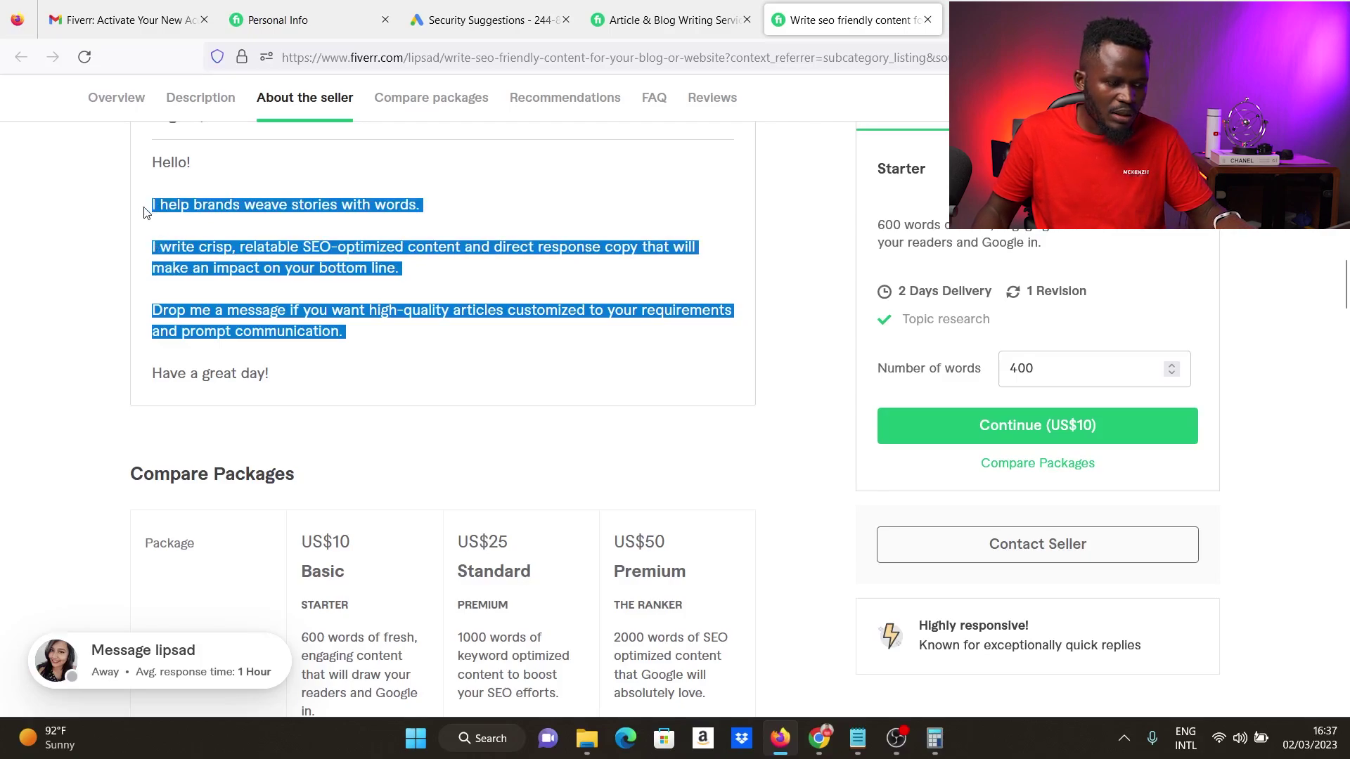
{"action": "left_click", "coordinate": [859, 739]}
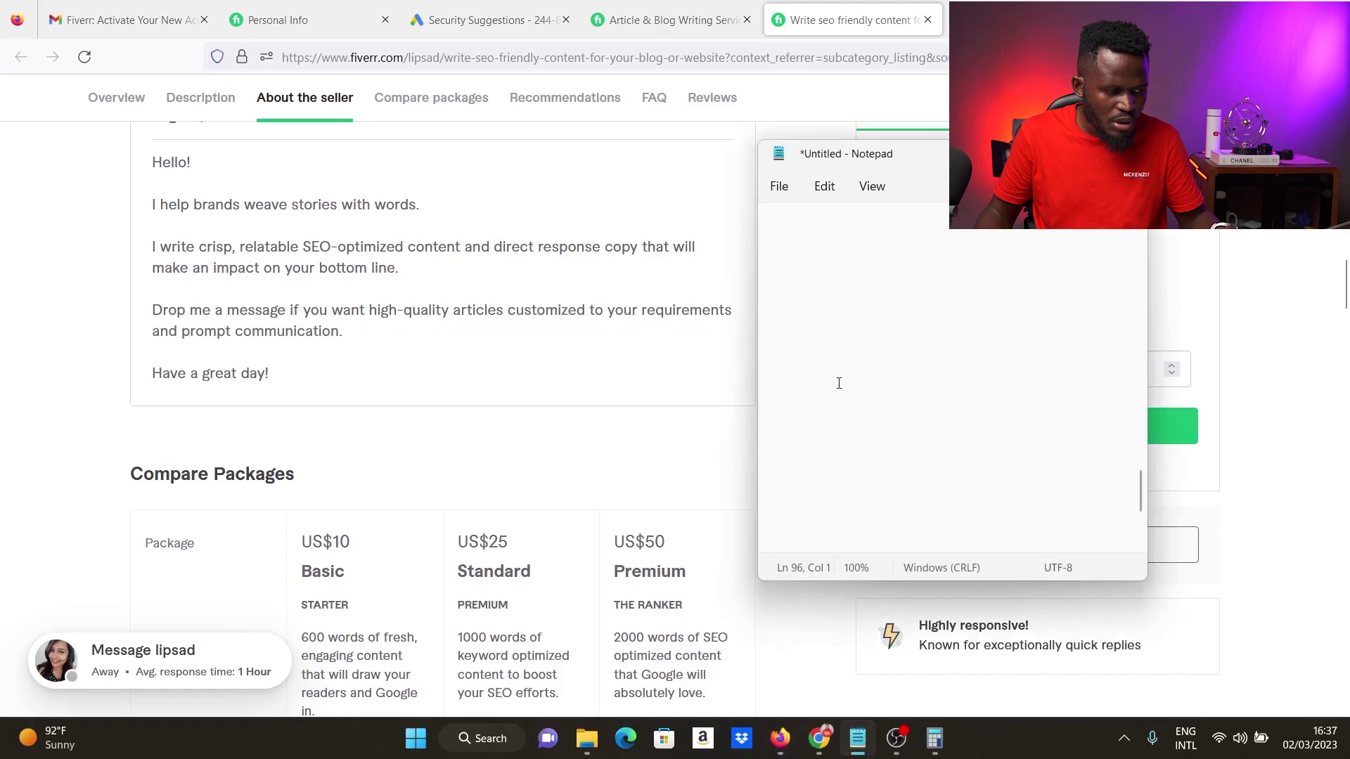
Step: Paste the seller bio into Notepad and reword its opening, adding 'will' and 'Leave a ... for mw'
{"action": "type", "text": "I help brands weave stories with words.    I write crisp, relatable SEO-optimized content and direct response copy that will make an impact on your bottom line.    Drop me a message if you want high-quality articles customized to your requirements and prompt communication."}
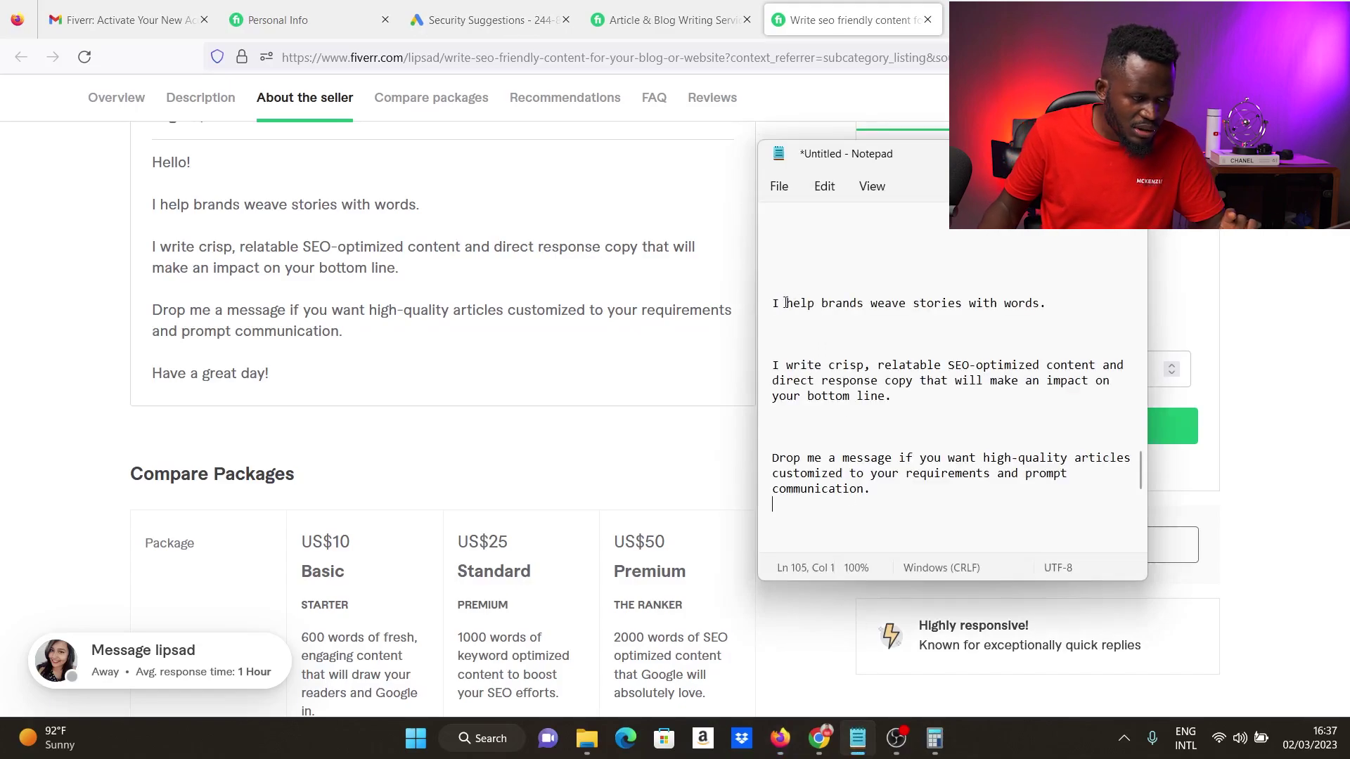
{"action": "left_click_drag", "start_coordinate": [786, 303], "coordinate": [808, 302]}
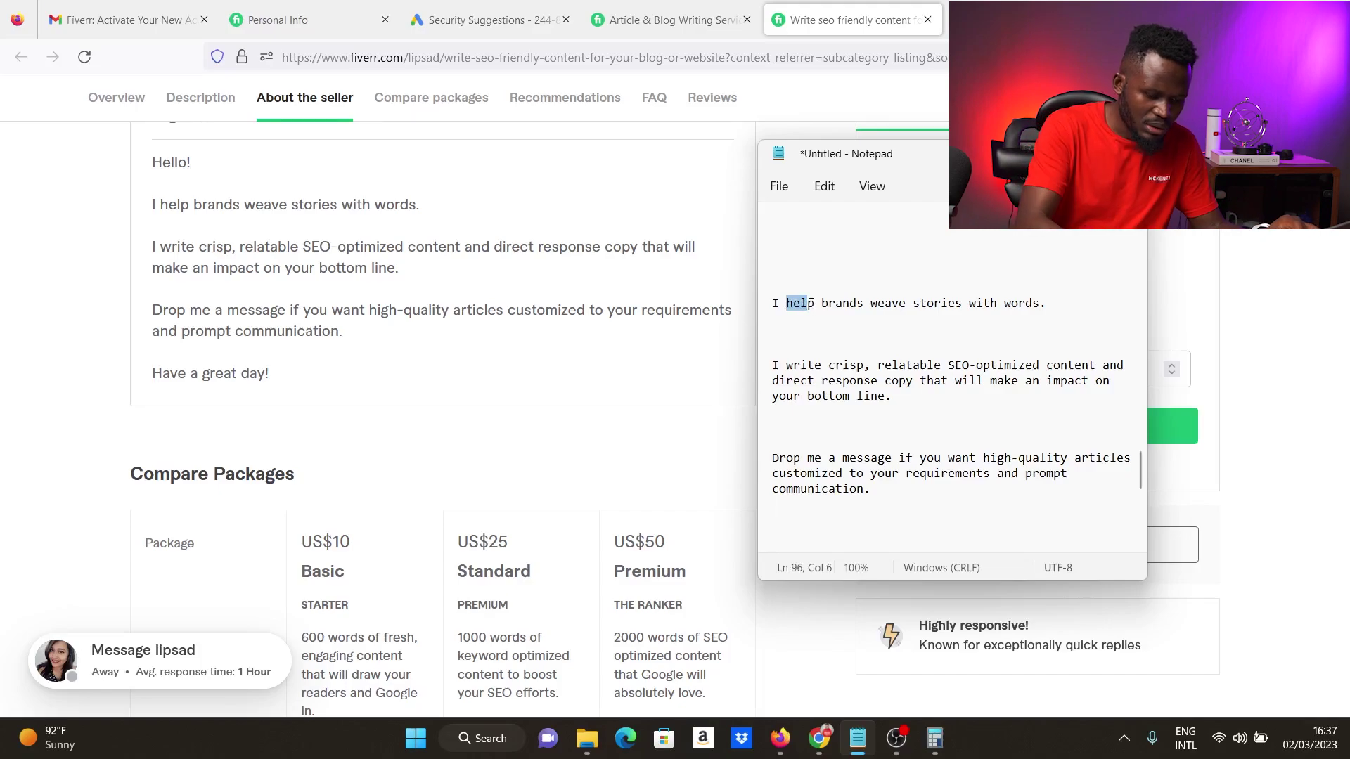
{"action": "left_click", "coordinate": [786, 303]}
{"action": "type", "text": "will"}
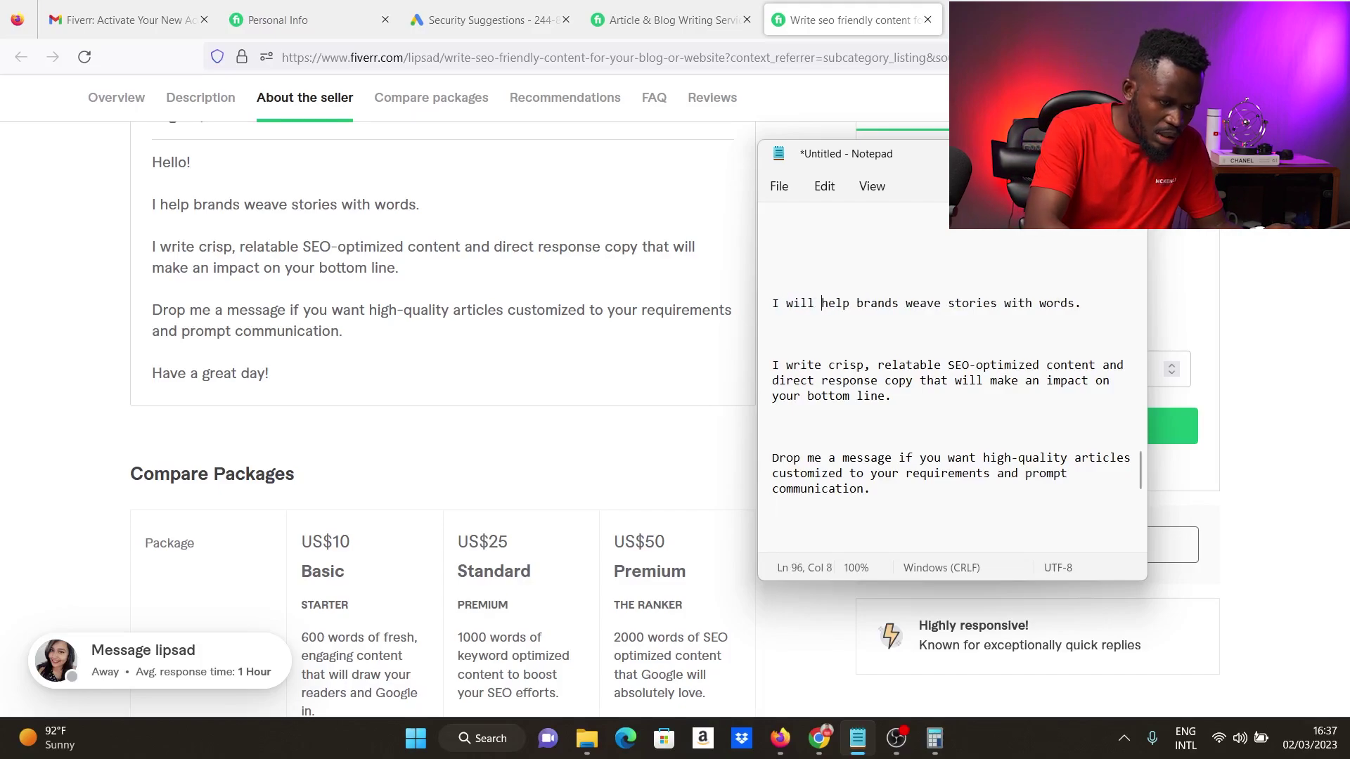
{"action": "key", "text": "BackSpace"}
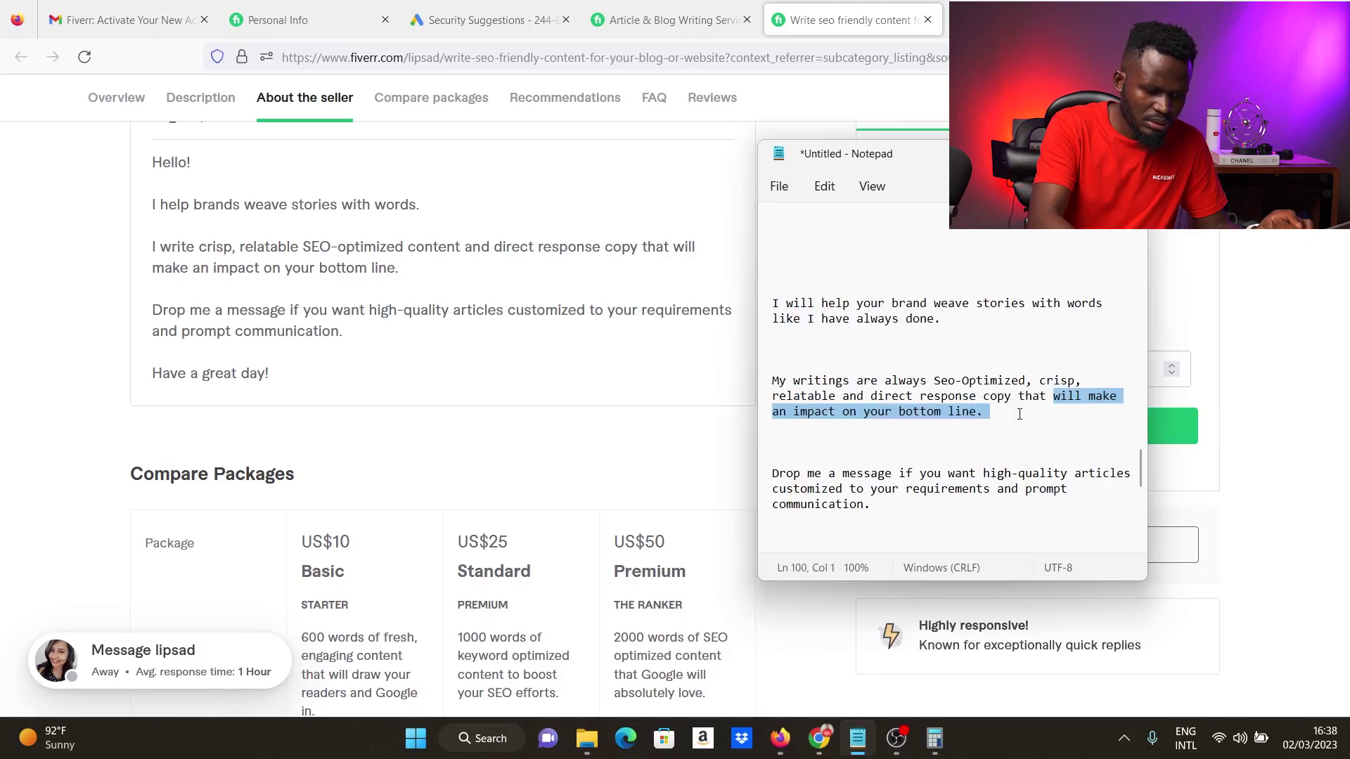
{"action": "key", "text": "BackSpace"}
{"action": "key", "text": "BackSpace"}
{"action": "key", "text": "BackSpace"}
{"action": "key", "text": "BackSpace"}
{"action": "key", "text": "BackSpace"}
{"action": "key", "text": "BackSpace"}
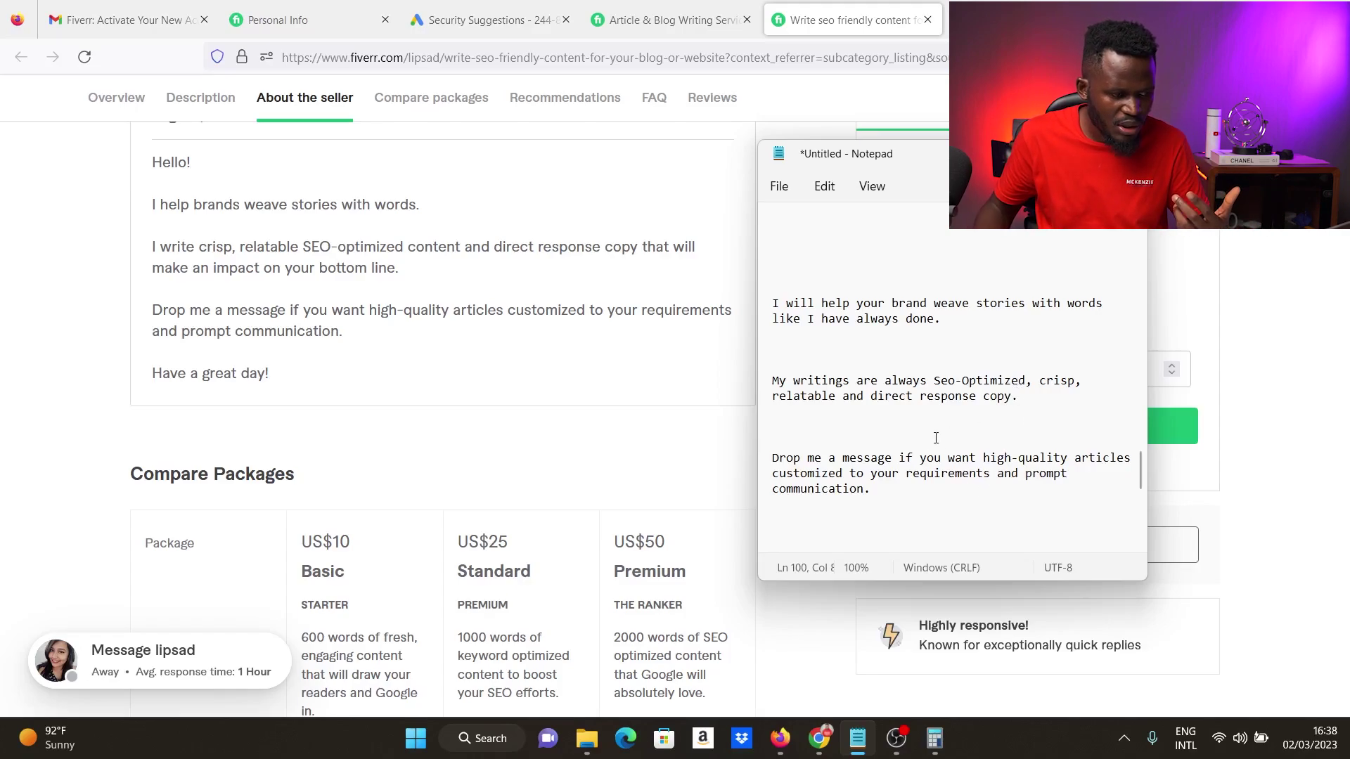
{"action": "left_click_drag", "start_coordinate": [802, 460], "coordinate": [780, 455]}
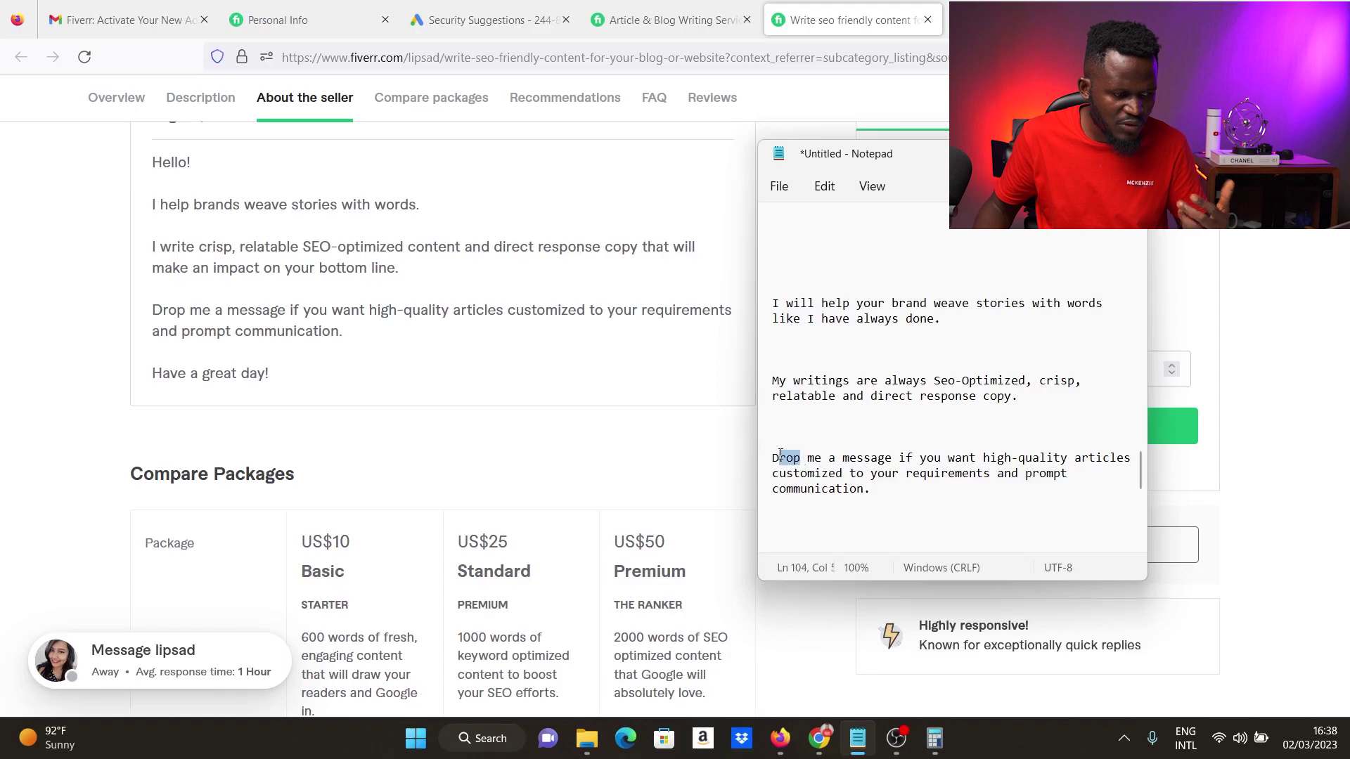
{"action": "type", "text": "Leave a"}
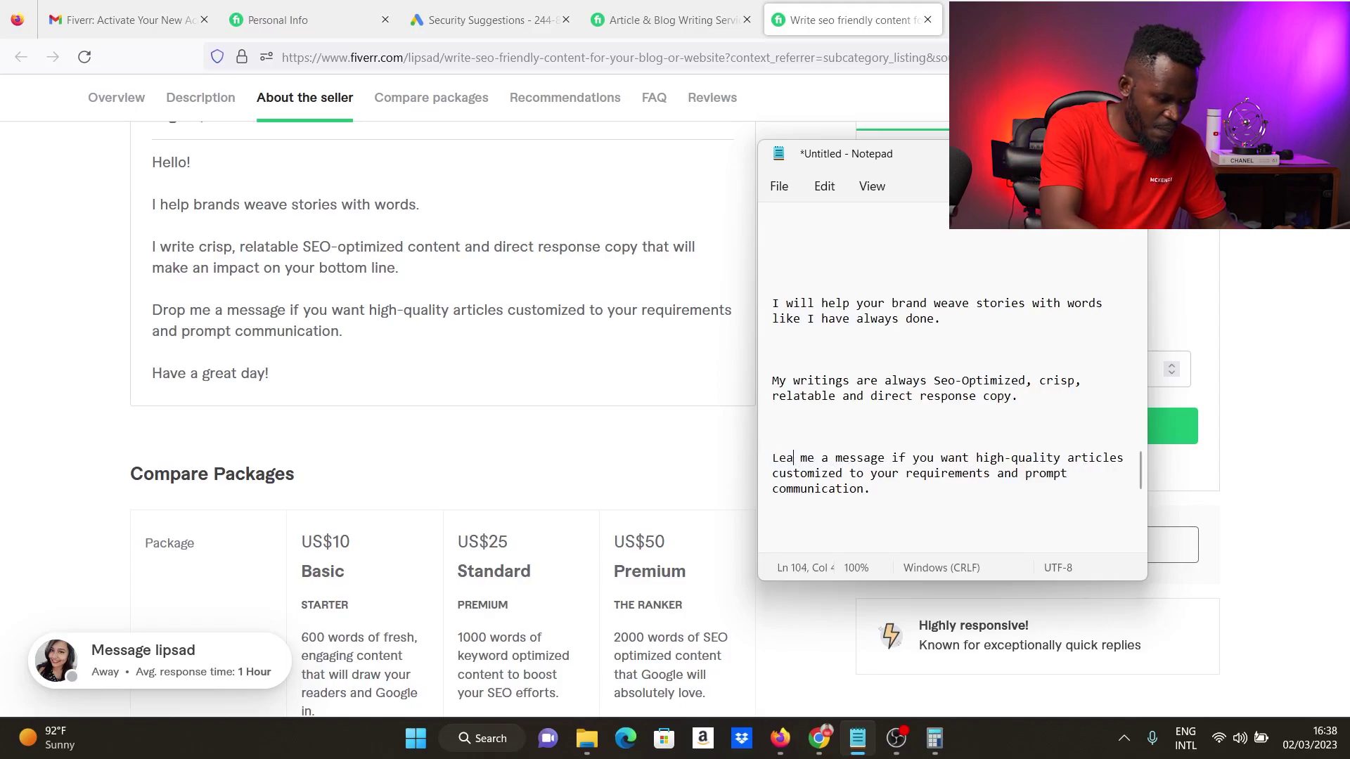
{"action": "key", "text": "Delete"}
{"action": "key", "text": "Delete"}
{"action": "key", "text": "Delete"}
{"action": "key", "text": "Delete"}
{"action": "key", "text": "Delete"}
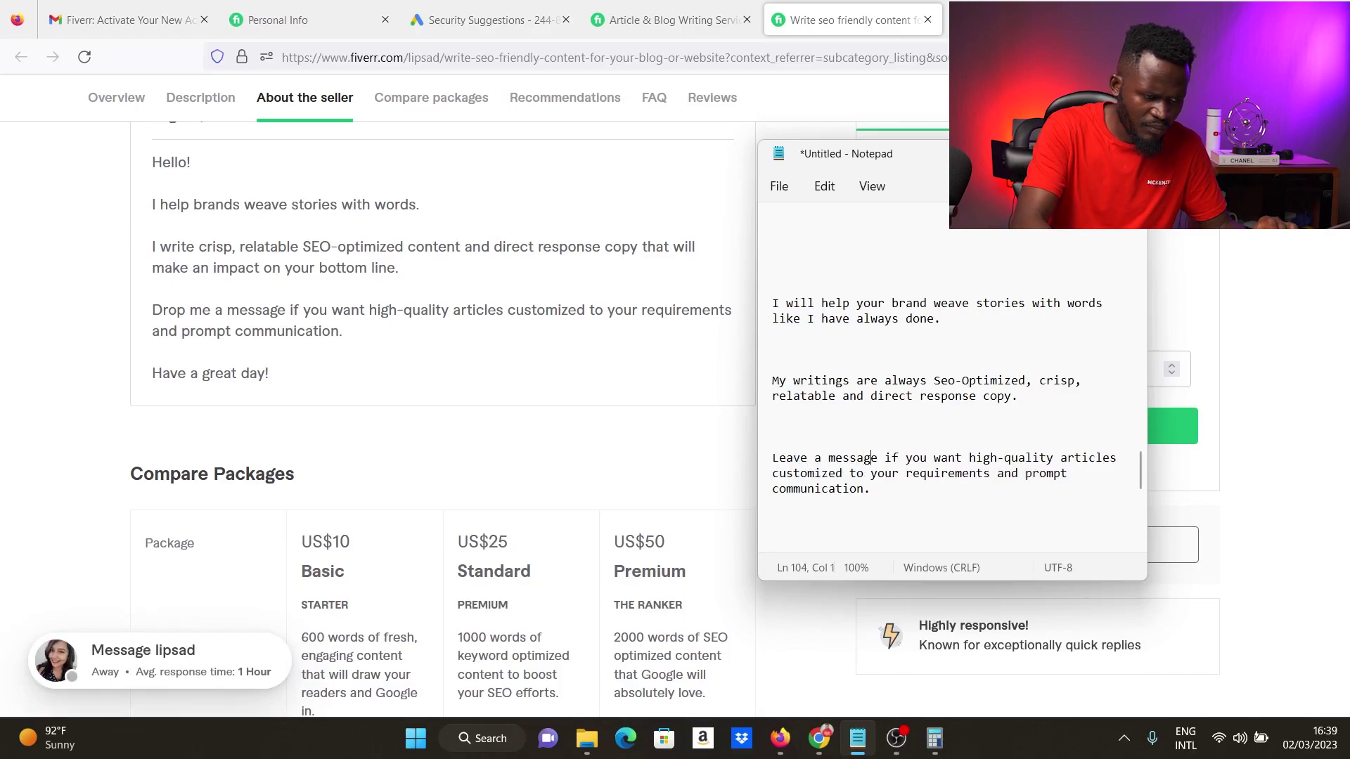
{"action": "type", "text": "for mw"}
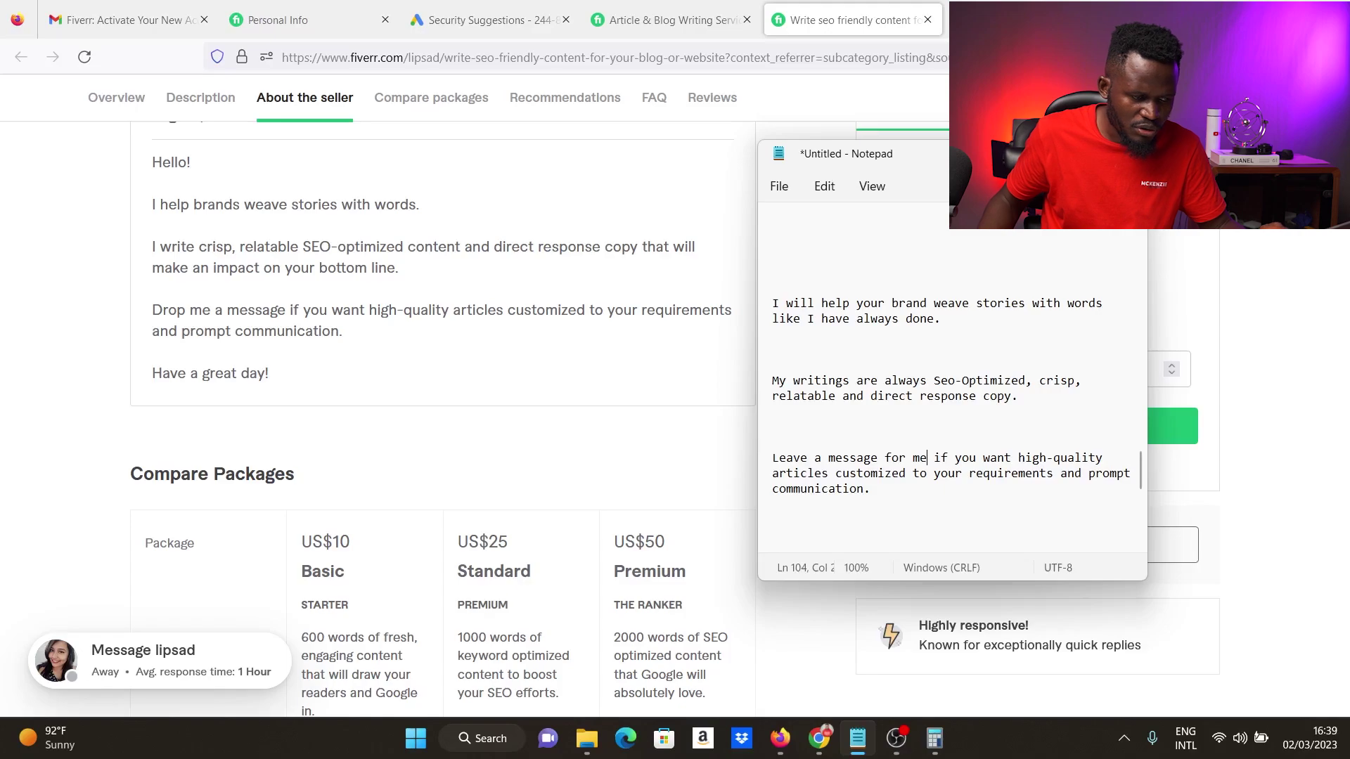
Step: Replace 'want' with 'need very', trim the ending, and select the rewritten description for the profile
{"action": "left_click_drag", "start_coordinate": [1014, 458], "coordinate": [992, 461]}
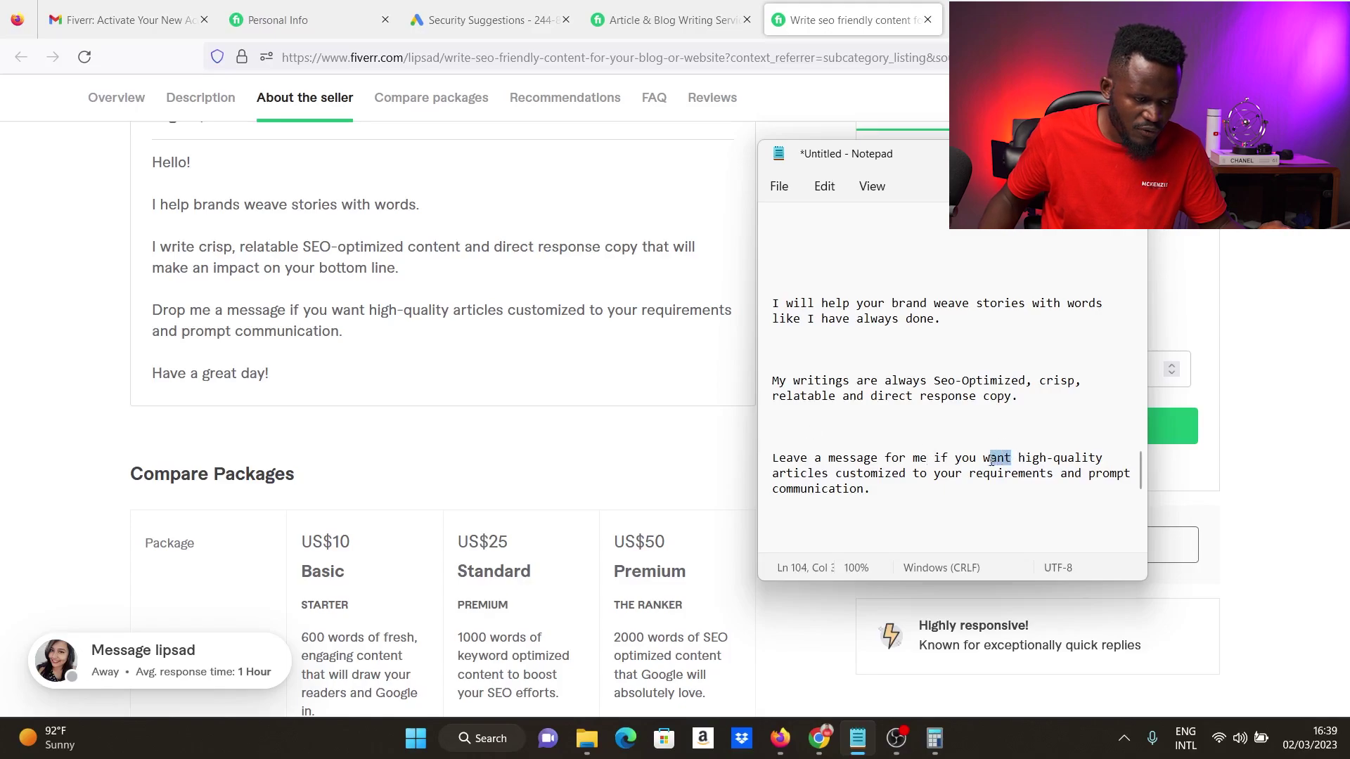
{"action": "key", "text": "BackSpace"}
{"action": "key", "text": "BackSpace"}
{"action": "type", "text": "need"}
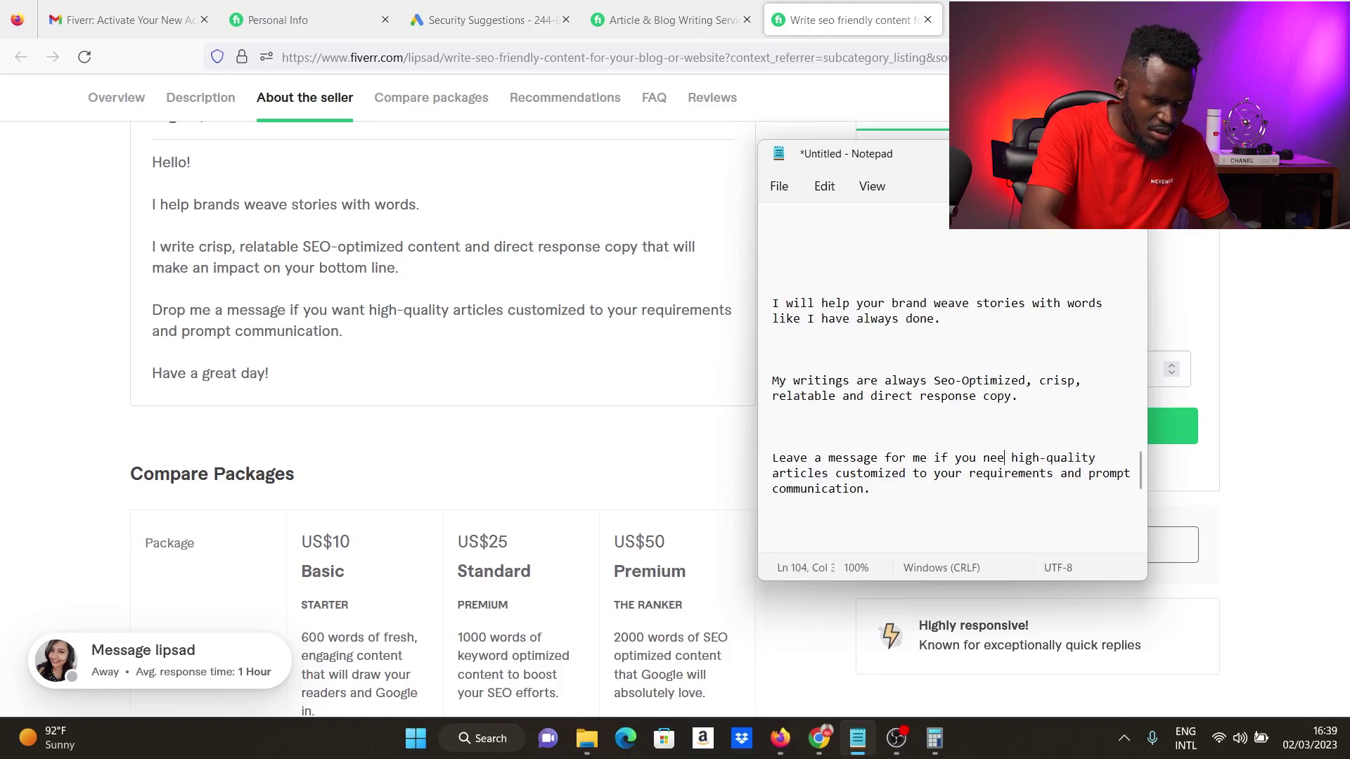
{"action": "type", "text": " very"}
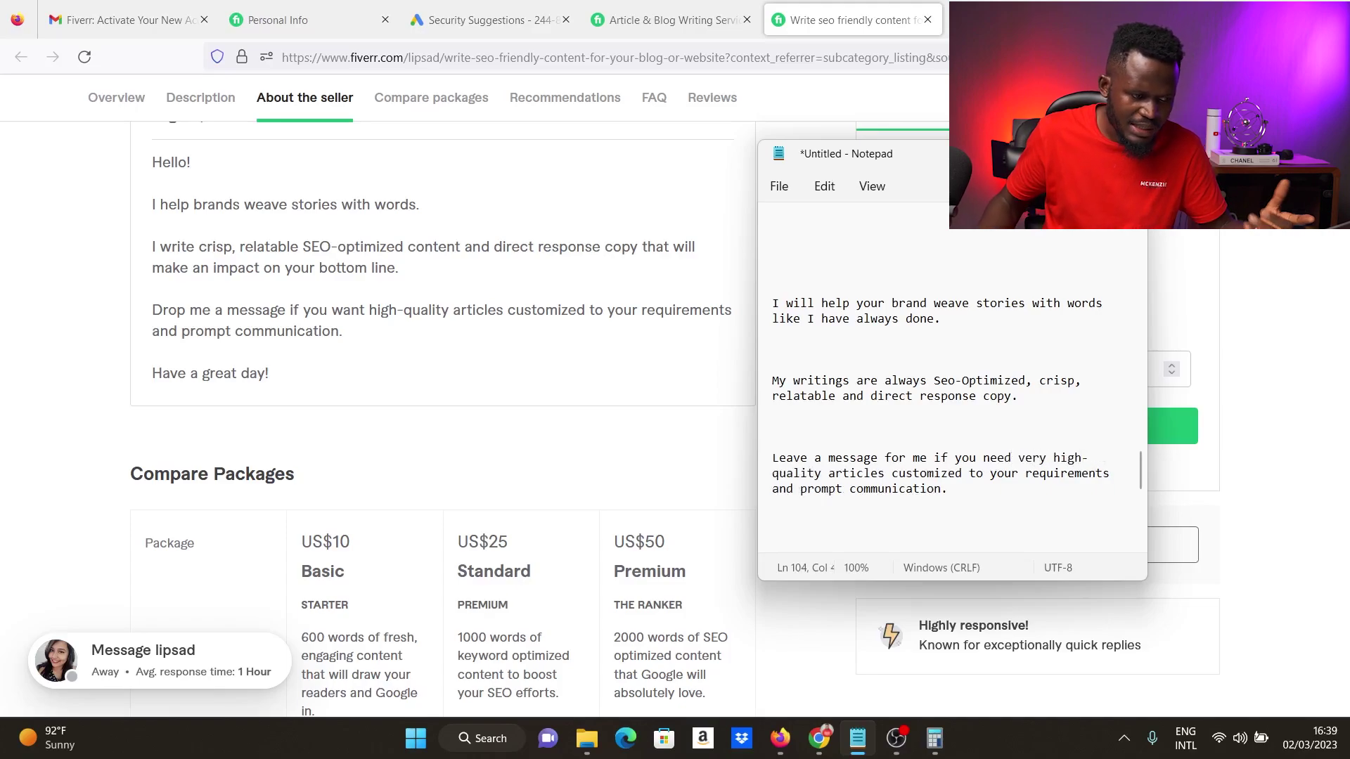
{"action": "left_click_drag", "start_coordinate": [1056, 461], "coordinate": [907, 498]}
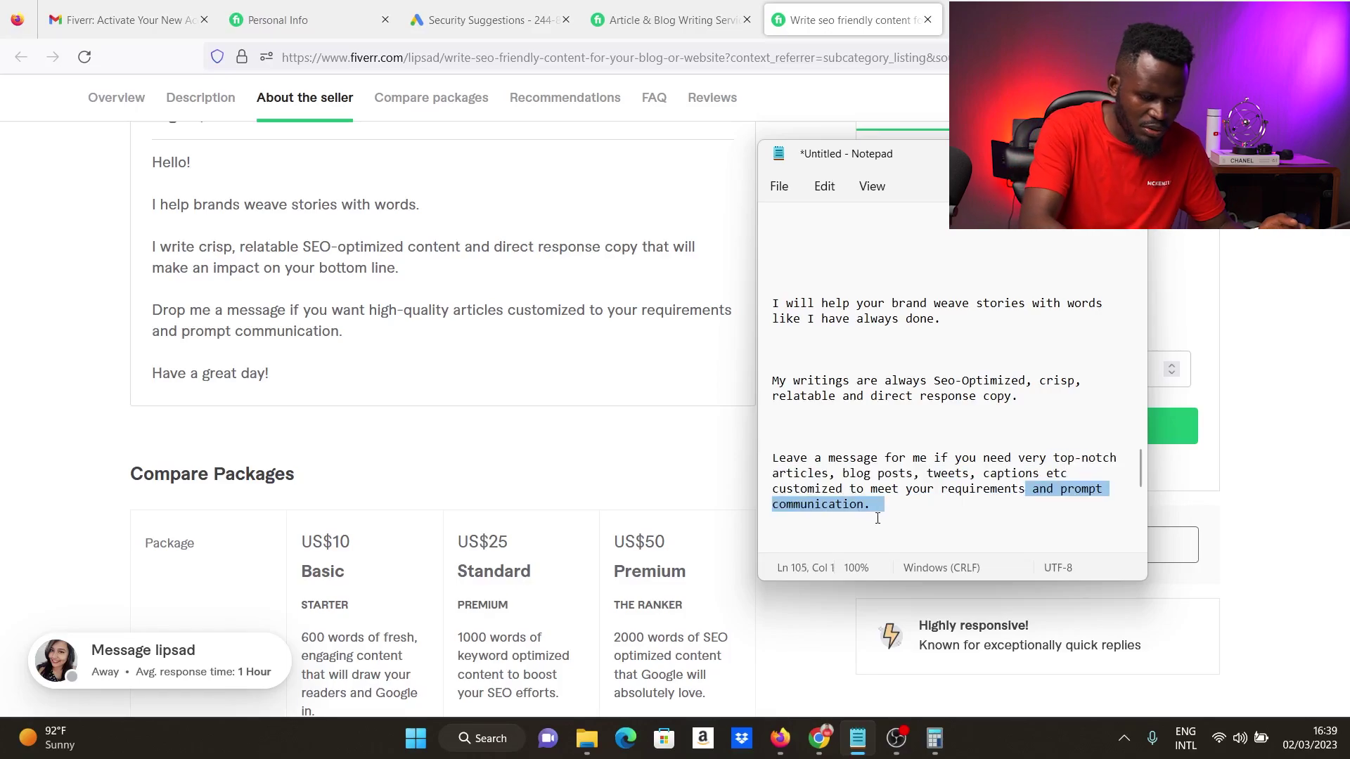
{"action": "key", "text": "BackSpace"}
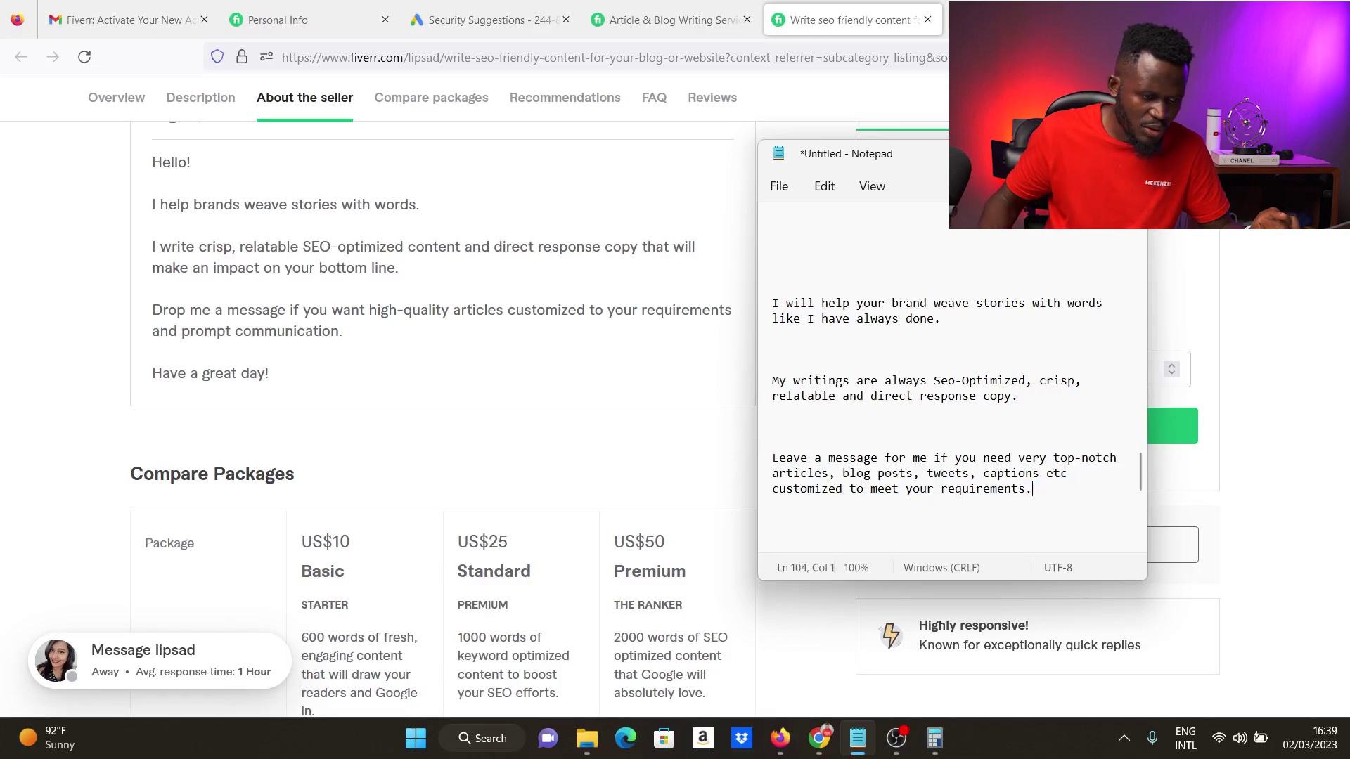
{"action": "left_click_drag", "start_coordinate": [1042, 487], "coordinate": [737, 296]}
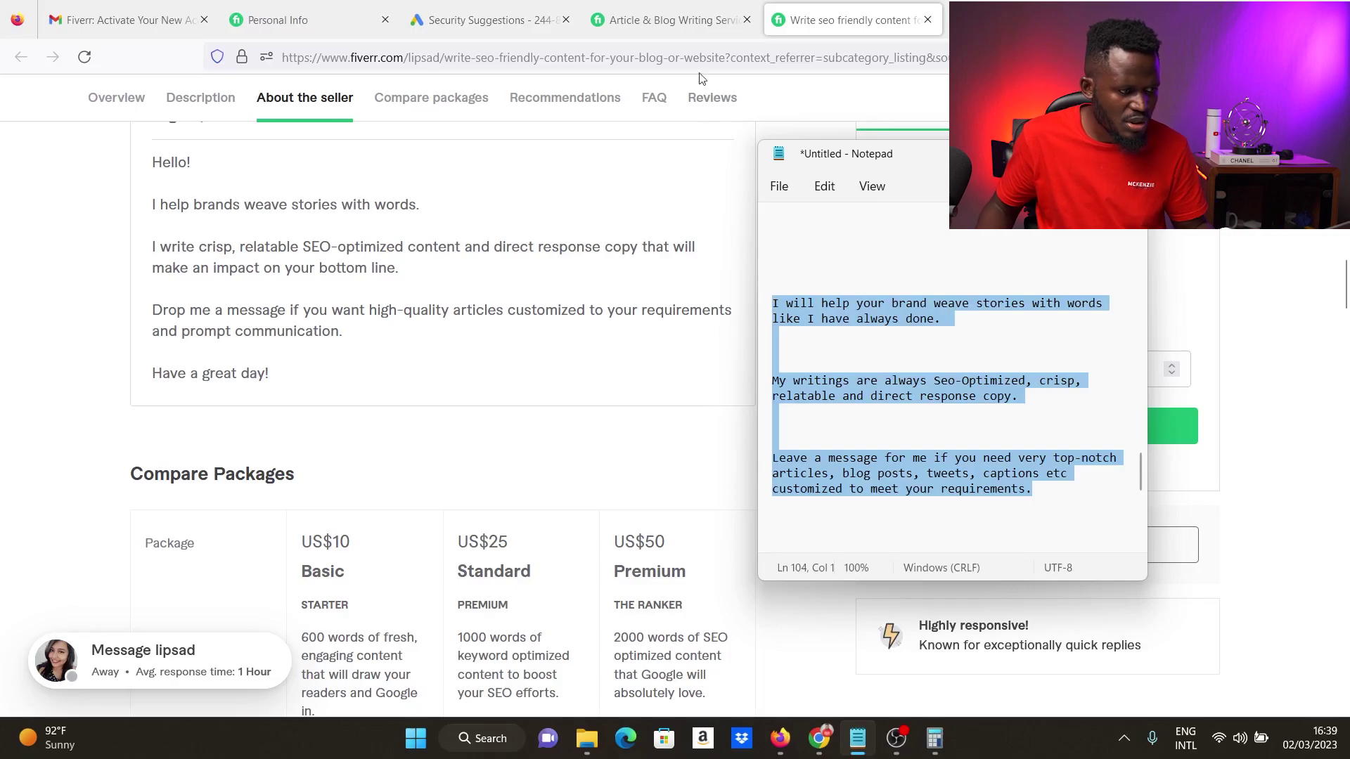
{"action": "left_click", "coordinate": [668, 20]}
{"action": "left_click", "coordinate": [328, 19]}
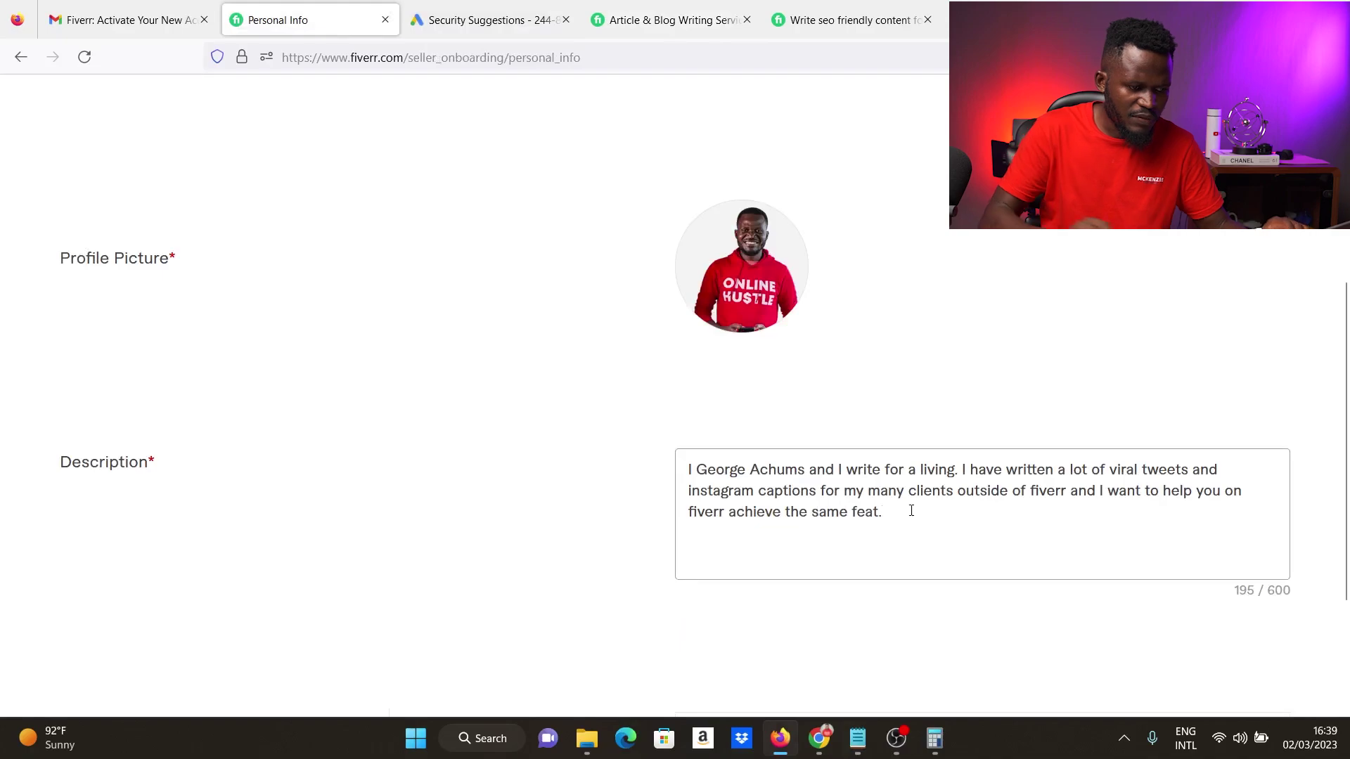
Step: Paste the reworded articles-and-captions bio into Description and delete the extra blank lines, reaching 484/600
{"action": "key", "text": "Return"}
{"action": "key", "text": "ctrl+v"}
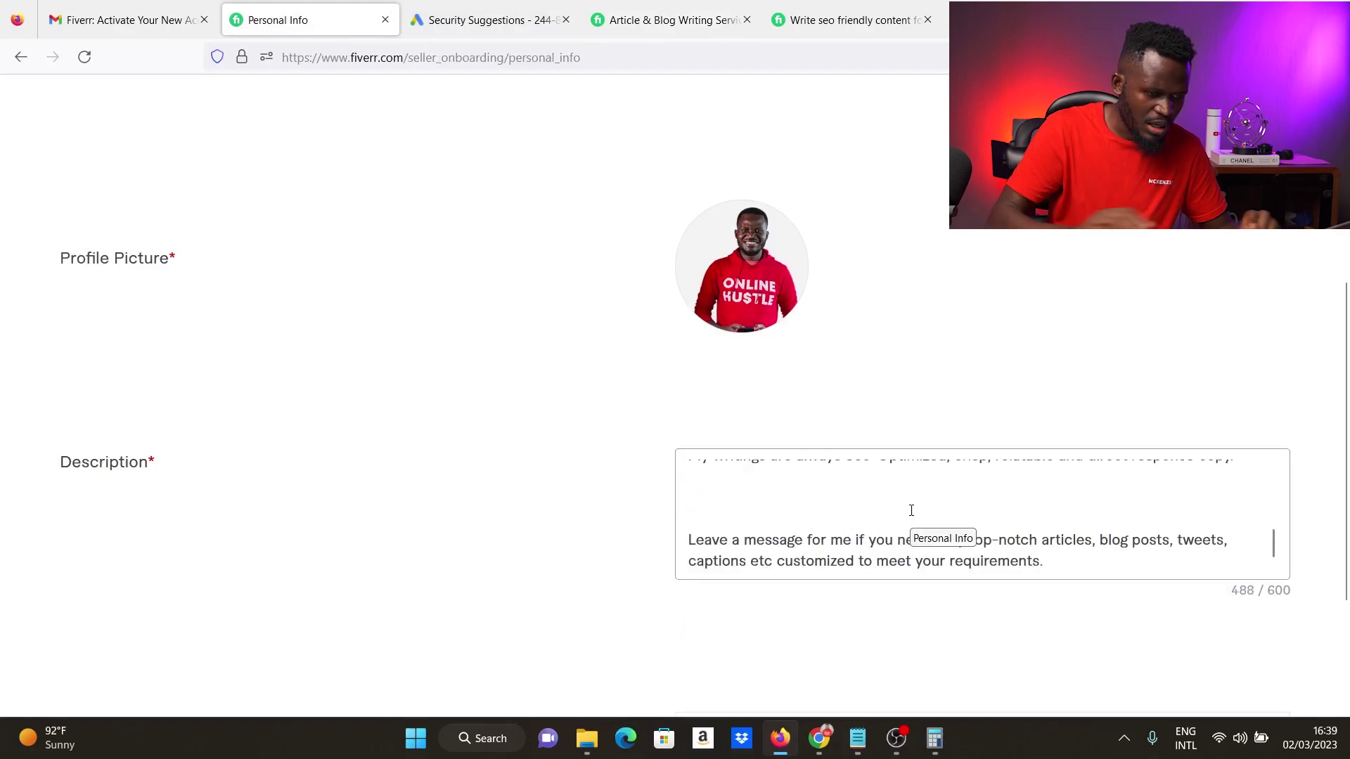
{"action": "key", "text": "BackSpace"}
{"action": "key", "text": "BackSpace"}
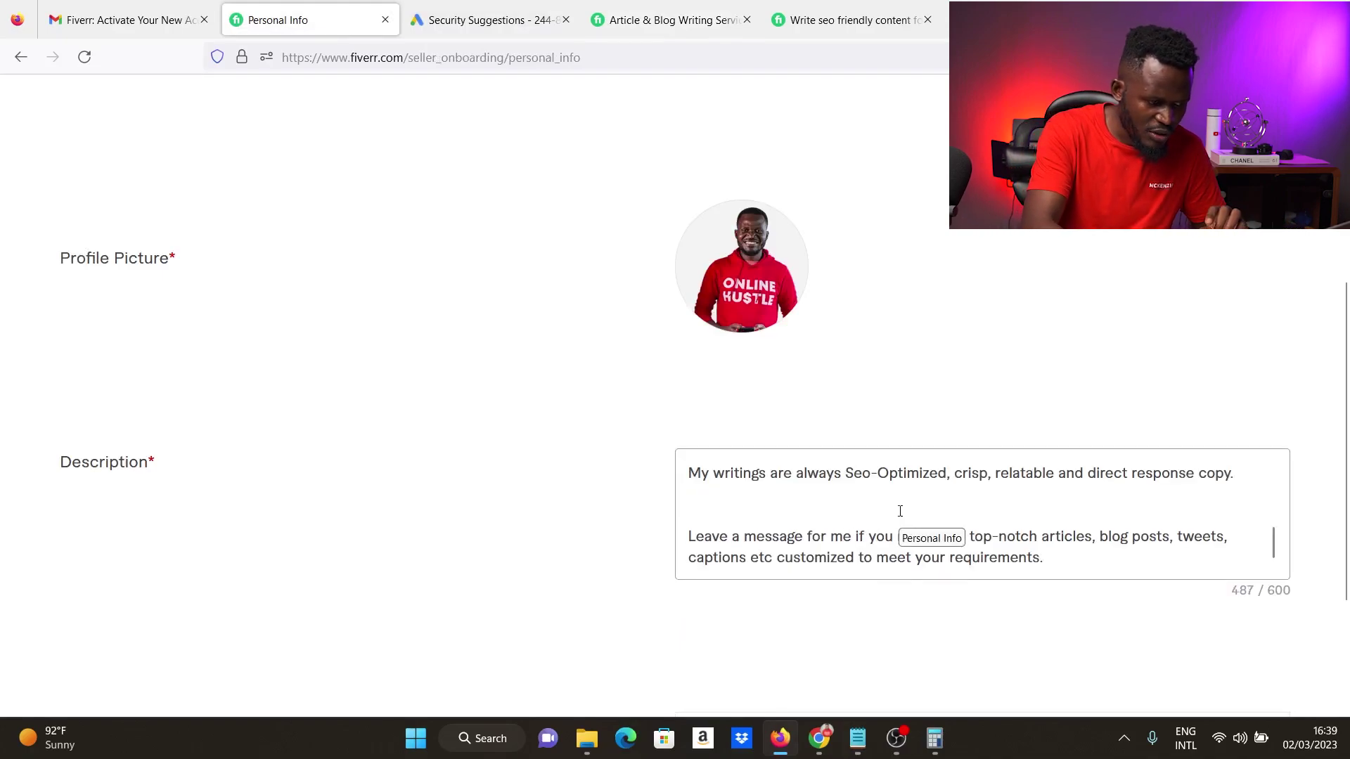
{"action": "scroll", "coordinate": [949, 492], "scroll_direction": "up", "scroll_amount": 2}
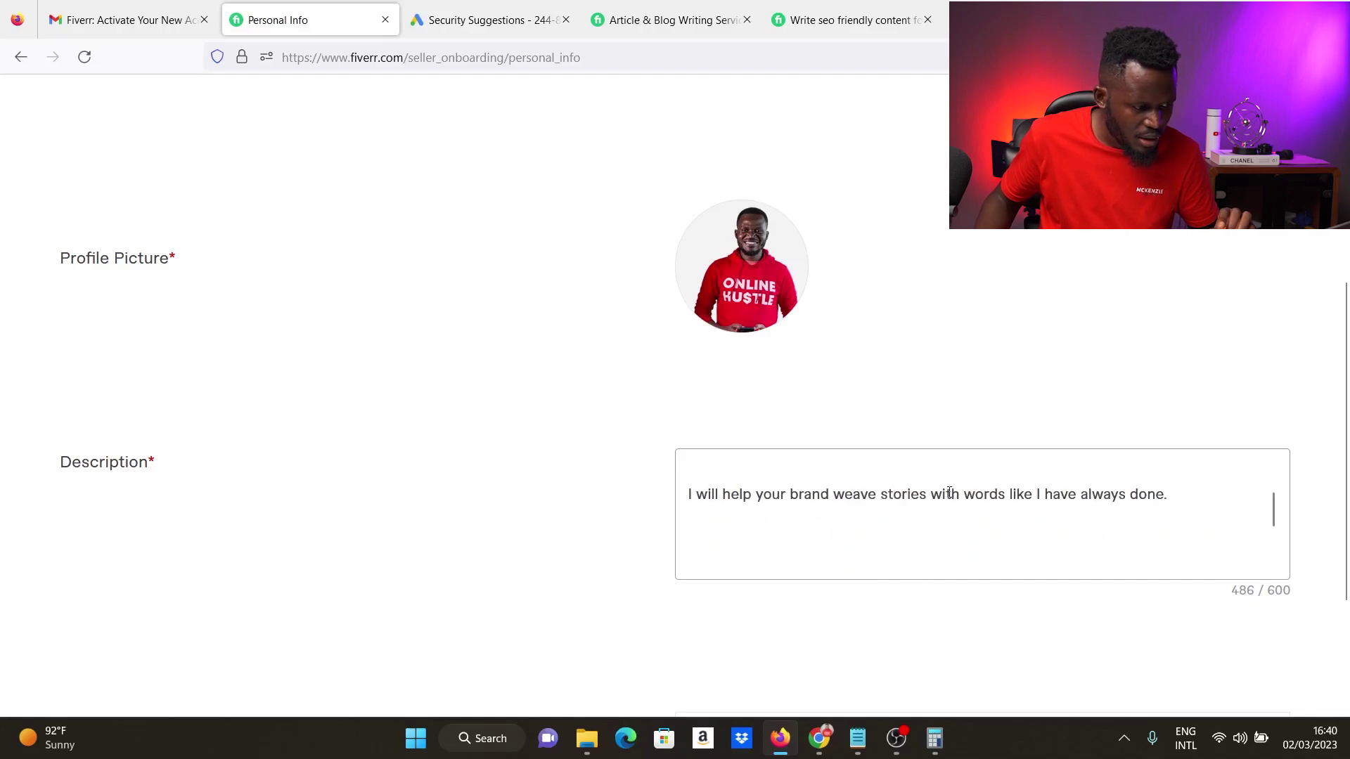
{"action": "left_click", "coordinate": [832, 537]}
{"action": "key", "text": "Delete"}
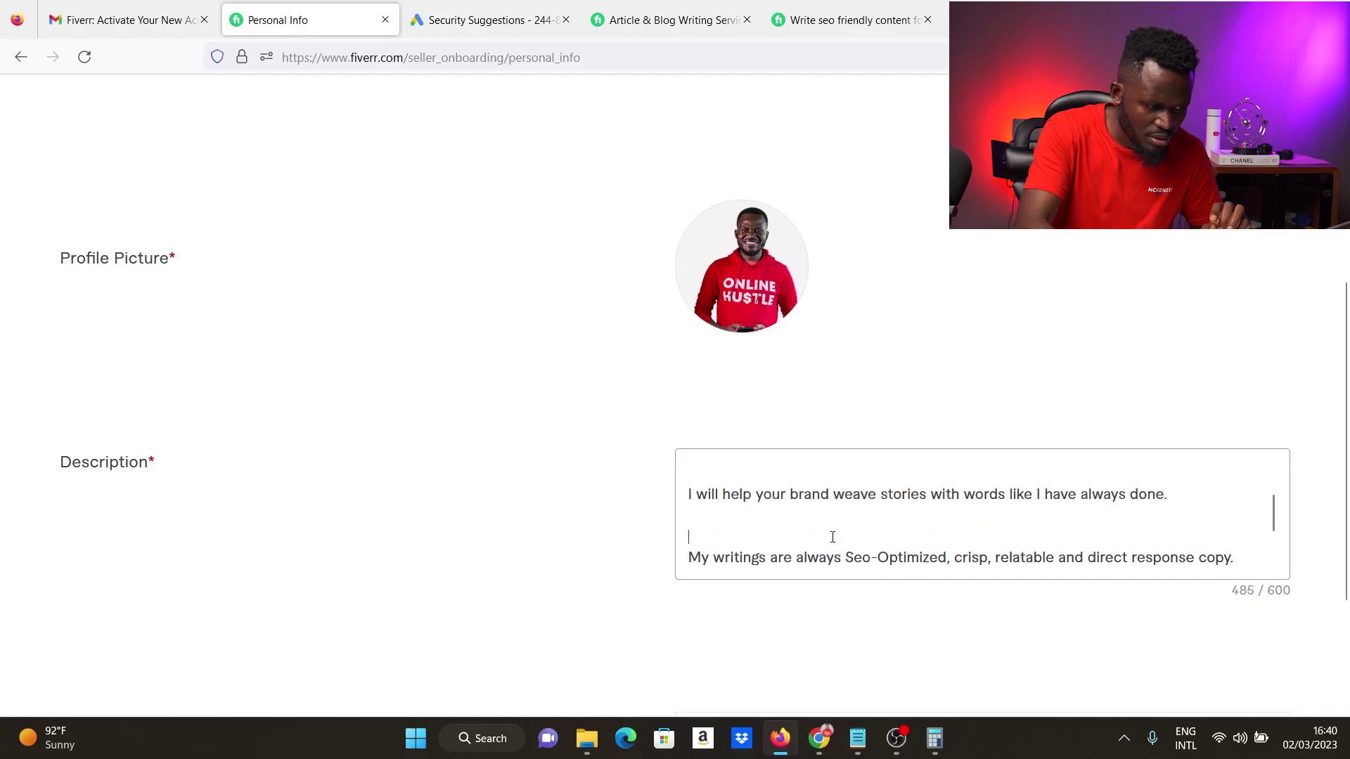
{"action": "key", "text": "Delete"}
{"action": "scroll", "coordinate": [830, 535], "scroll_direction": "up", "scroll_amount": 2}
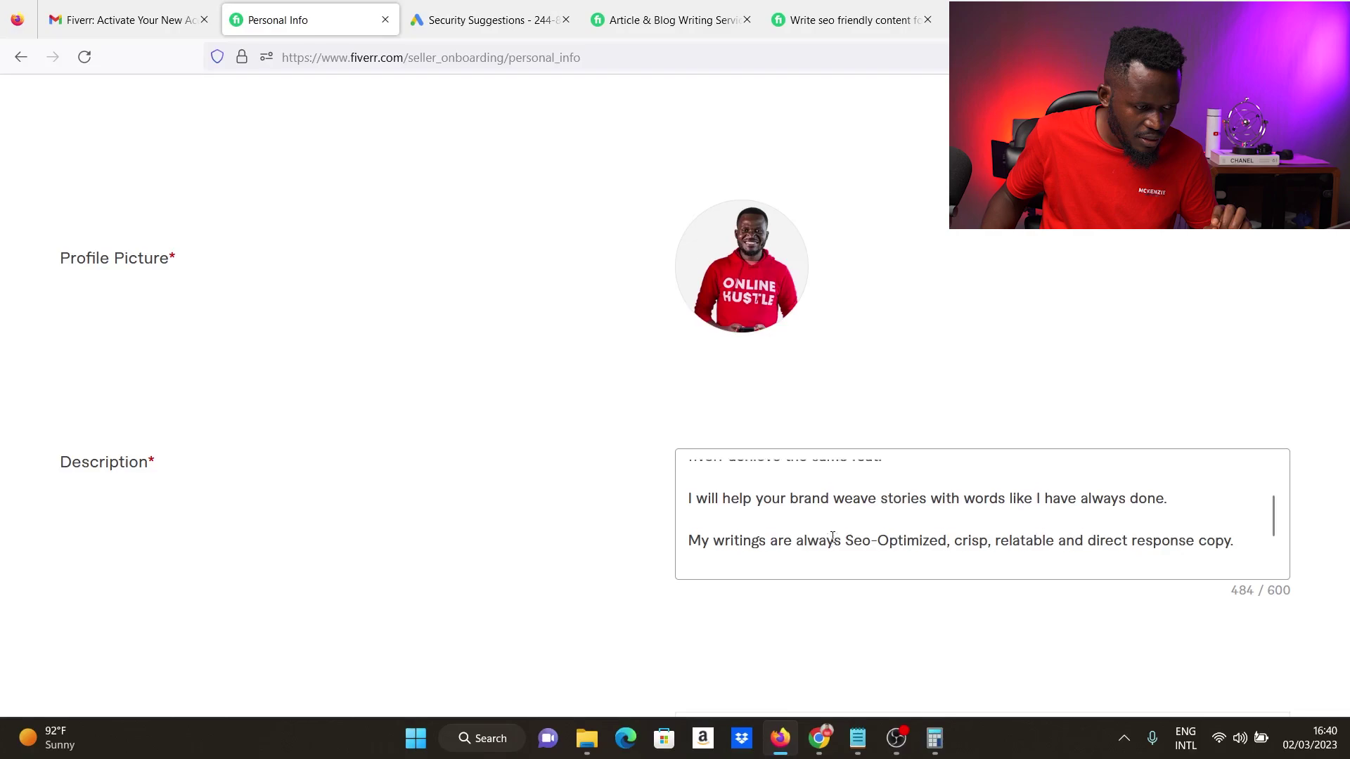
{"action": "scroll", "coordinate": [830, 535], "scroll_direction": "down", "scroll_amount": 3}
{"action": "scroll", "coordinate": [970, 365], "scroll_direction": "down", "scroll_amount": 2}
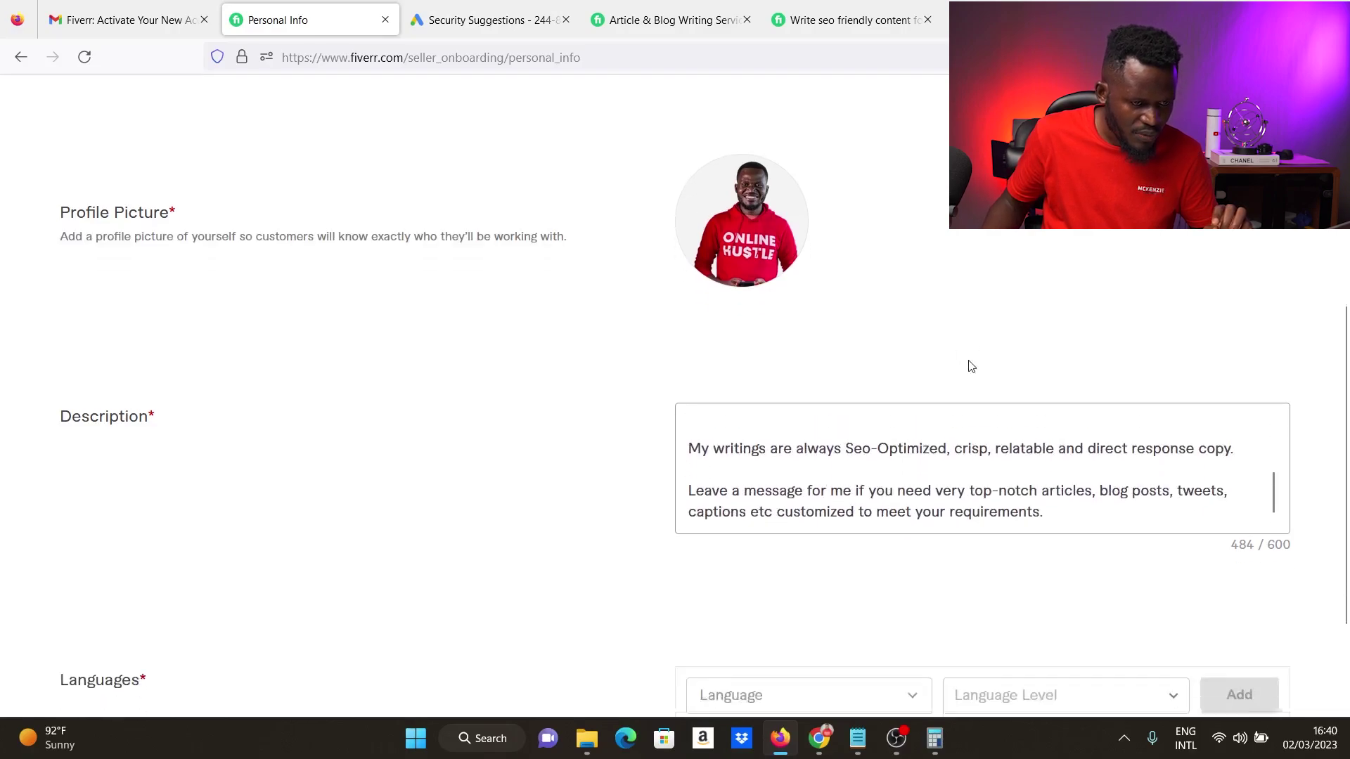
{"action": "scroll", "coordinate": [971, 372], "scroll_direction": "down", "scroll_amount": 2}
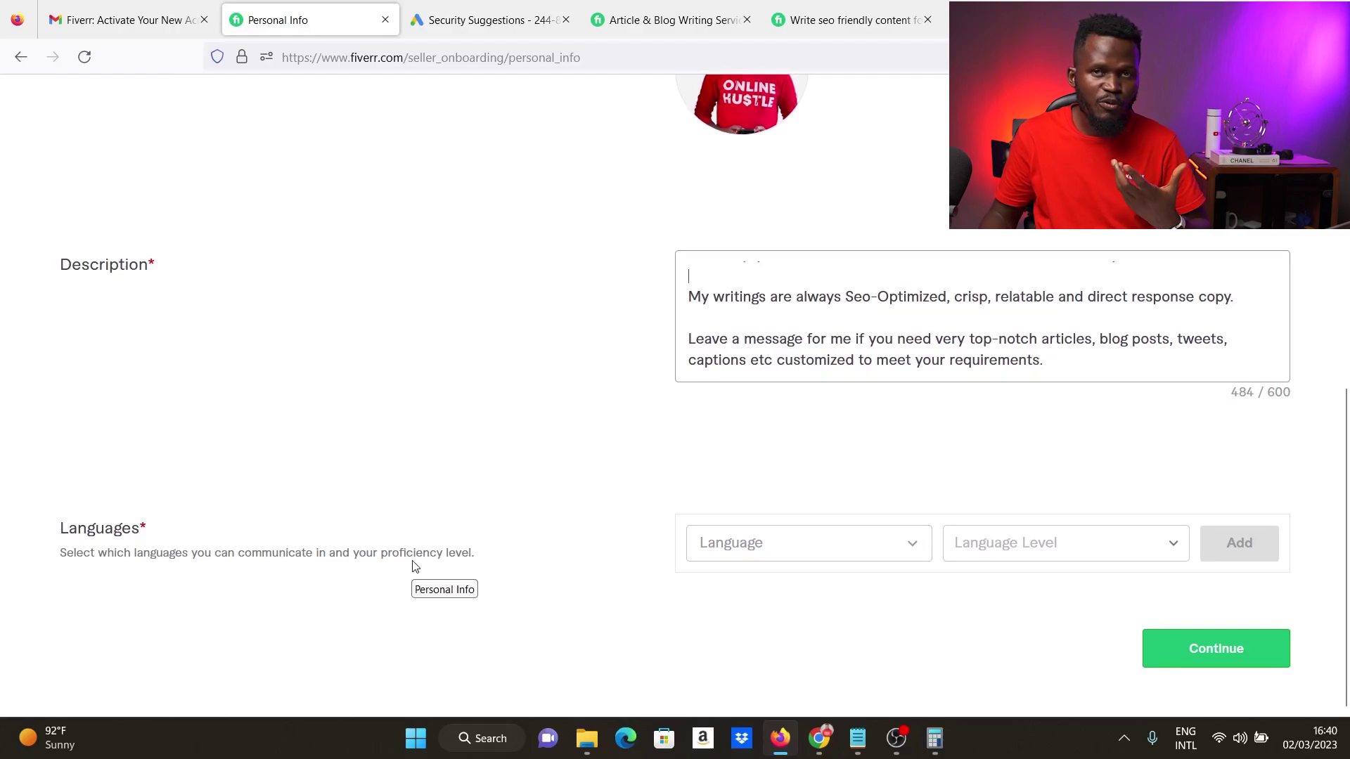
Step: Add English at Native/Bilingual level to the languages
{"action": "left_click", "coordinate": [769, 546]}
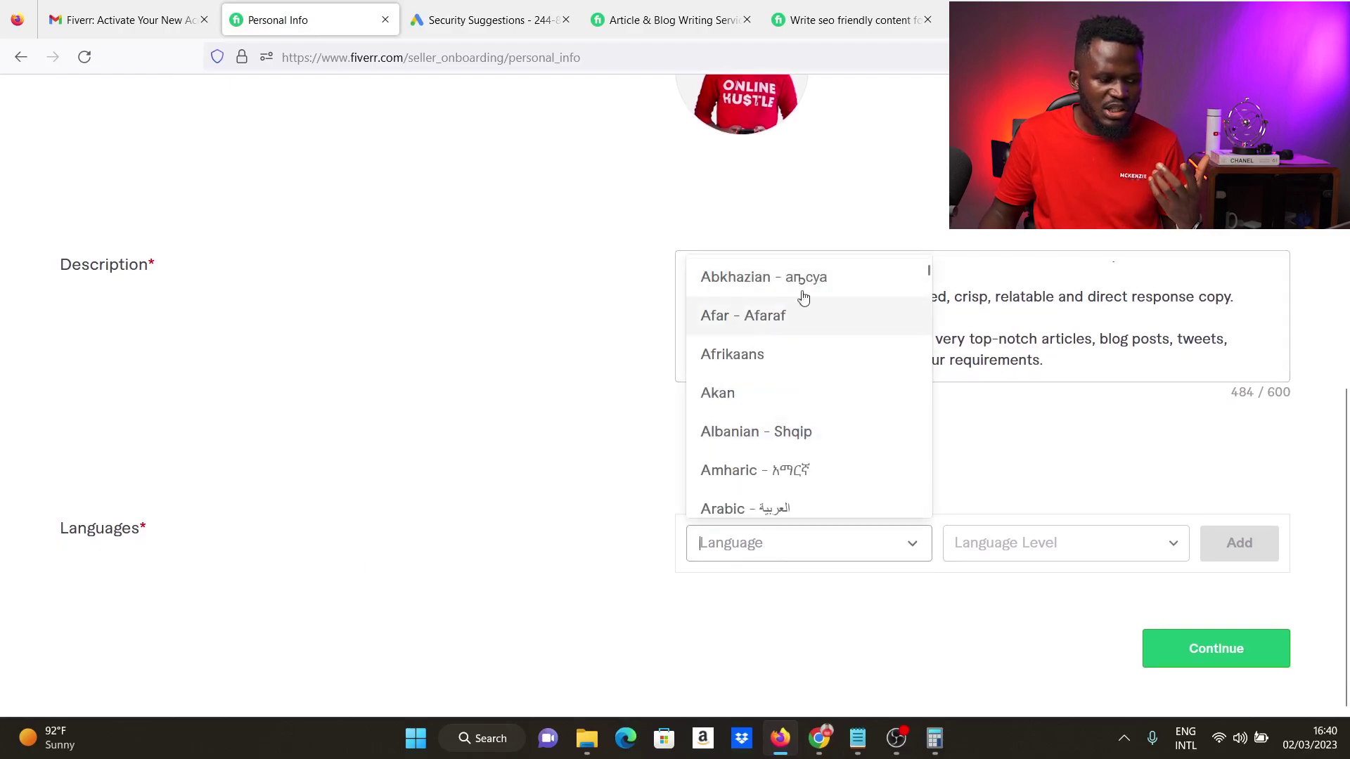
{"action": "type", "text": "eng"}
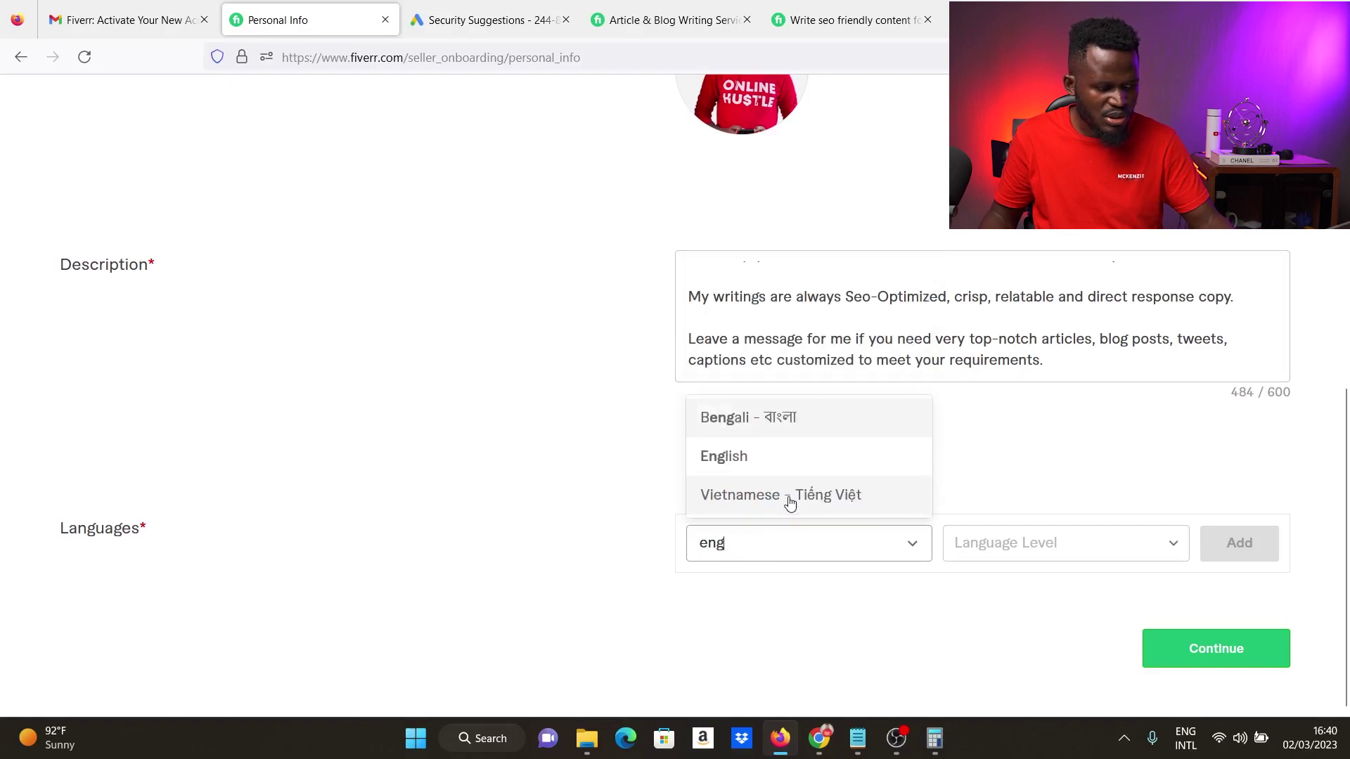
{"action": "left_click", "coordinate": [750, 464]}
{"action": "left_click", "coordinate": [1107, 550]}
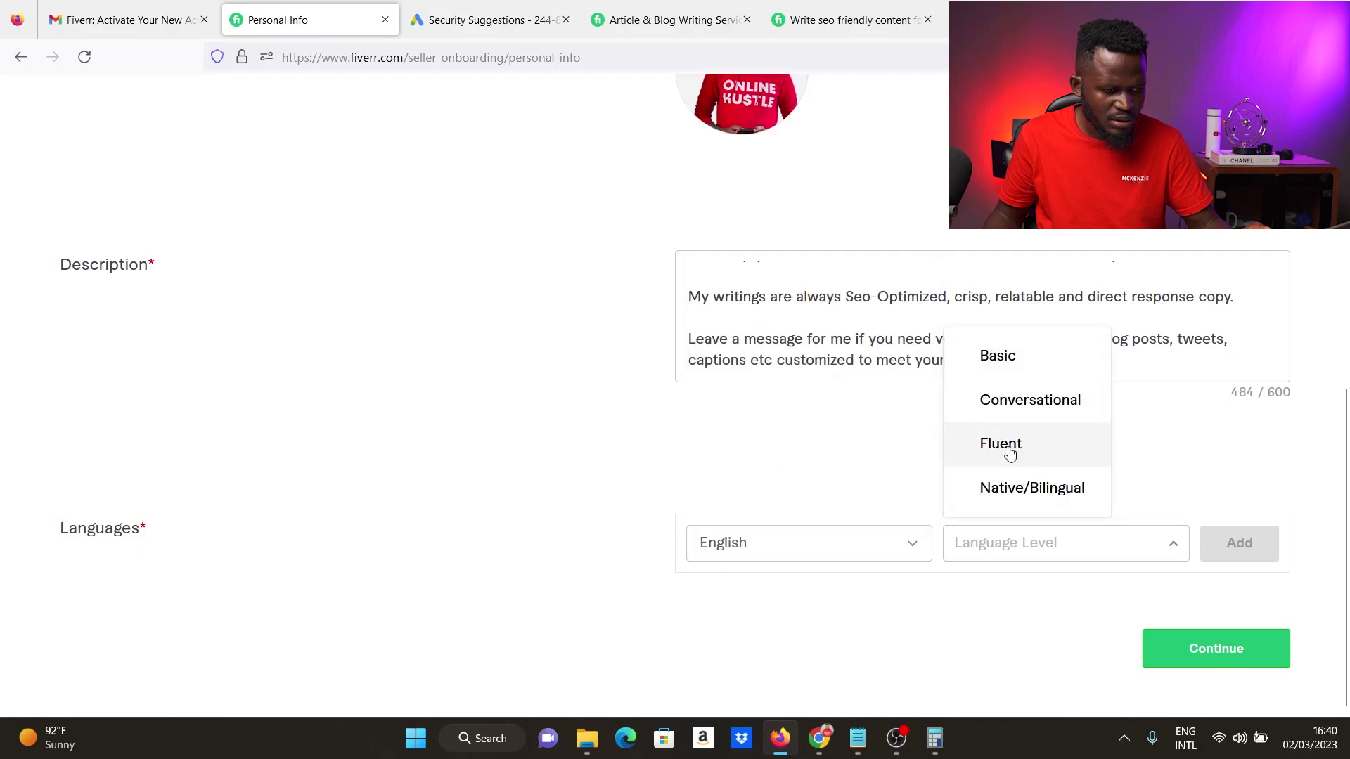
{"action": "left_click", "coordinate": [1033, 496]}
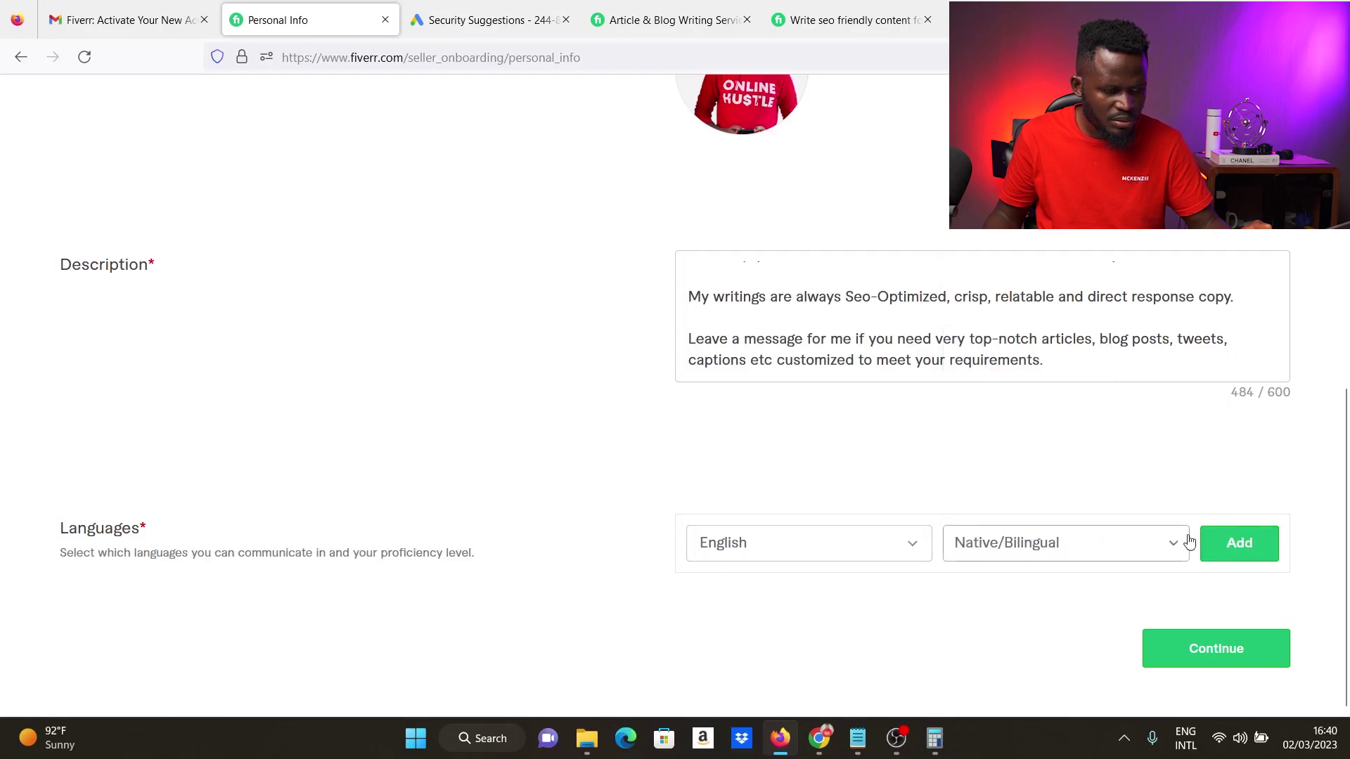
{"action": "left_click", "coordinate": [1226, 546]}
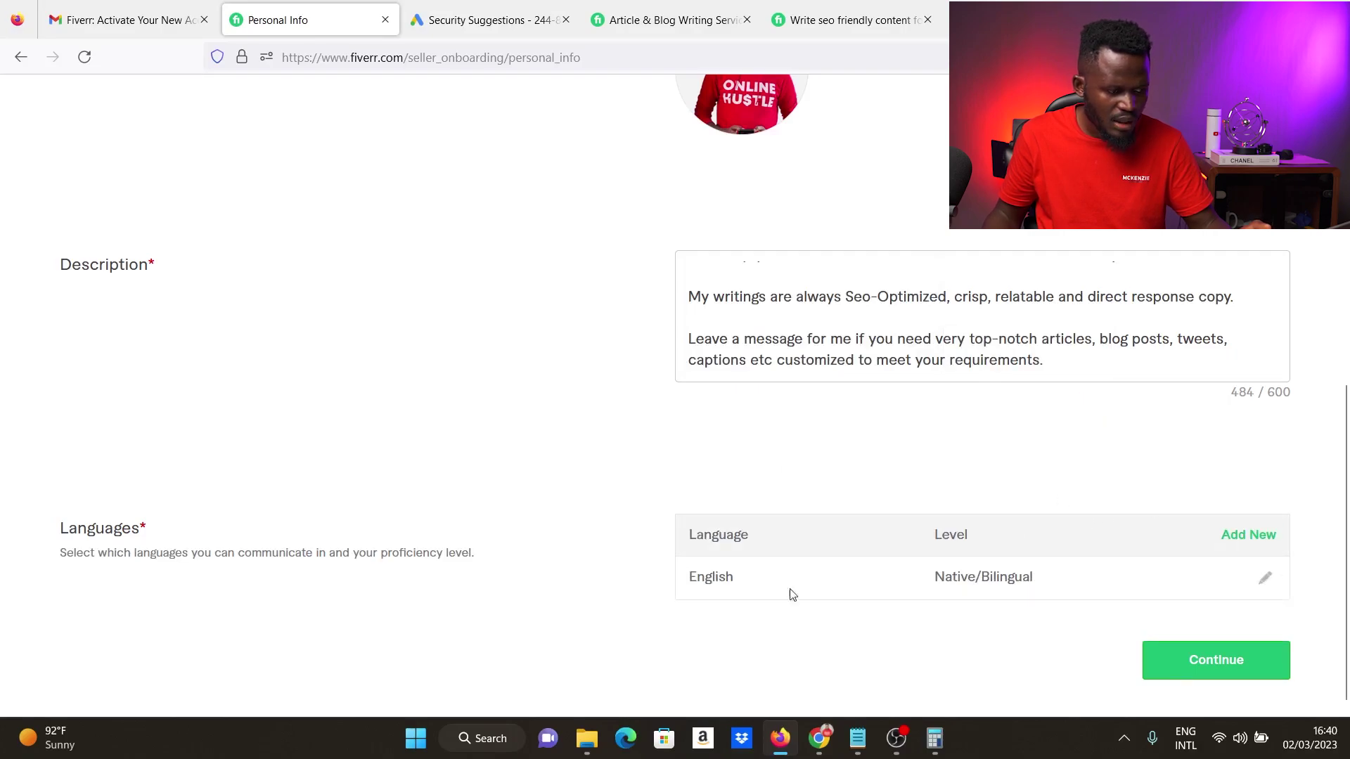
{"action": "scroll", "coordinate": [1241, 578], "scroll_direction": "down", "scroll_amount": 1}
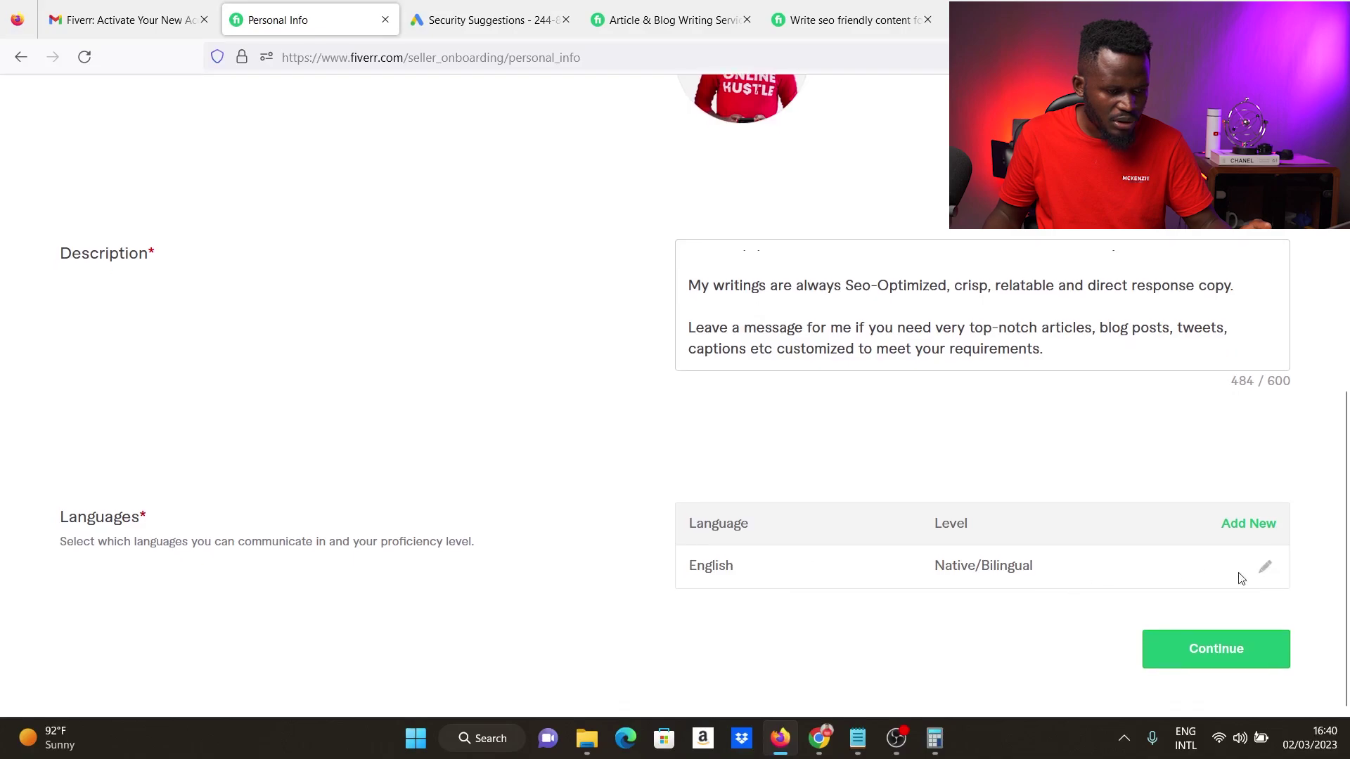
Step: Add Spanish at Fluent level, then continue to the Professional Info step
{"action": "left_click", "coordinate": [1253, 524]}
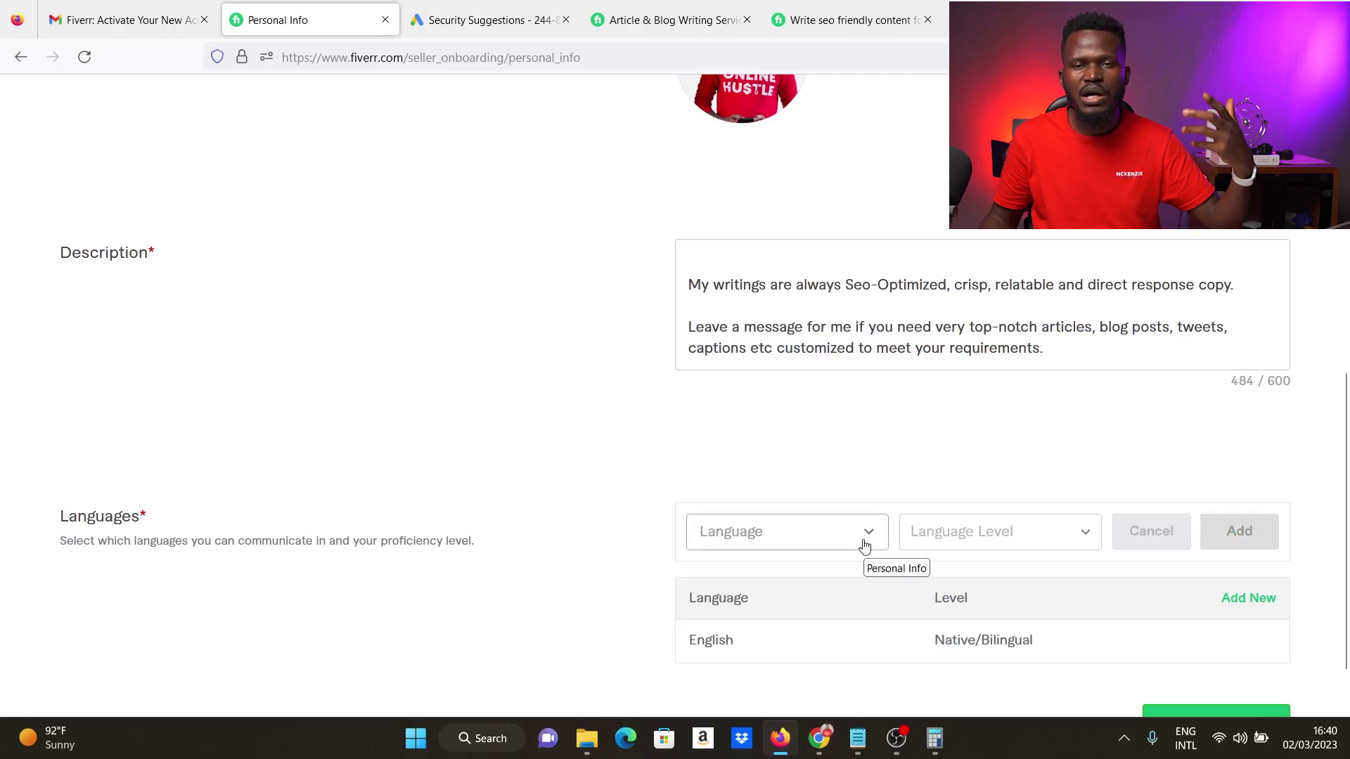
{"action": "left_click", "coordinate": [828, 536]}
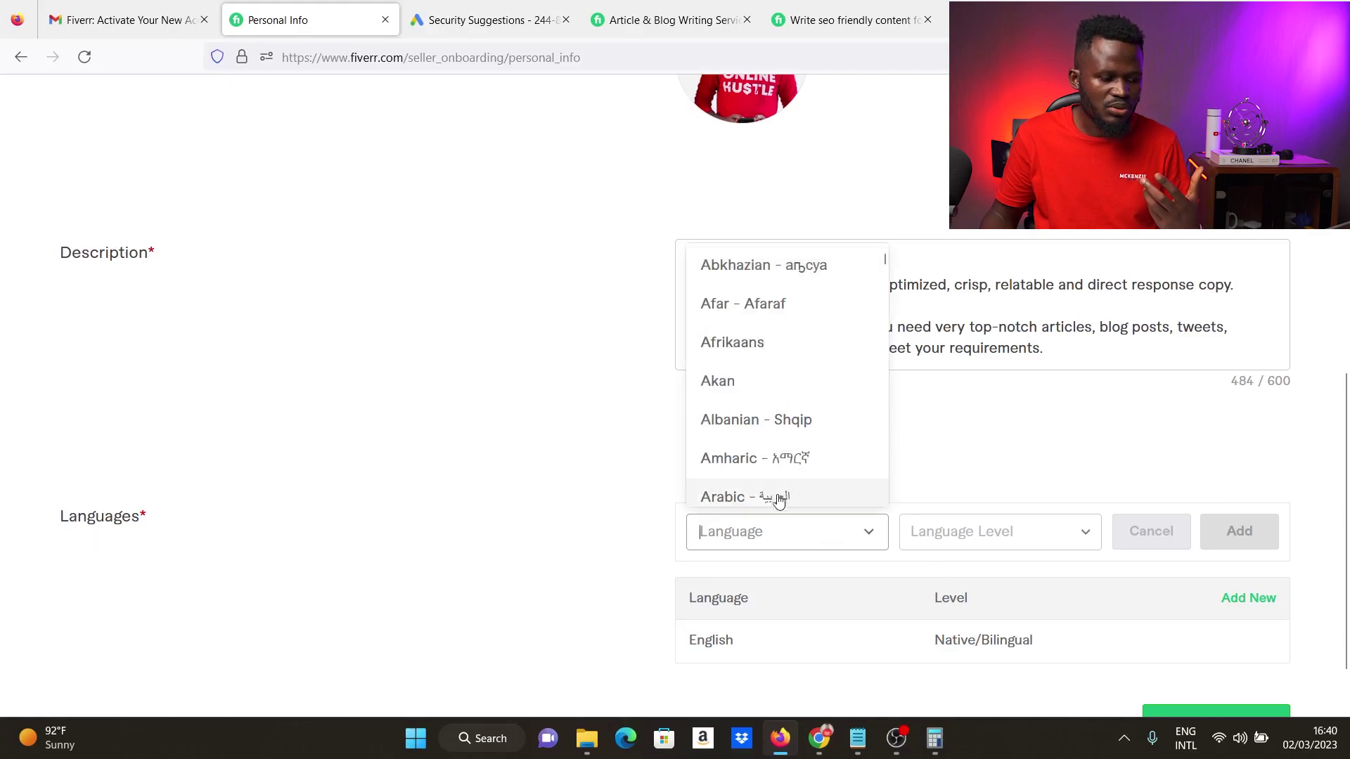
{"action": "type", "text": "s"}
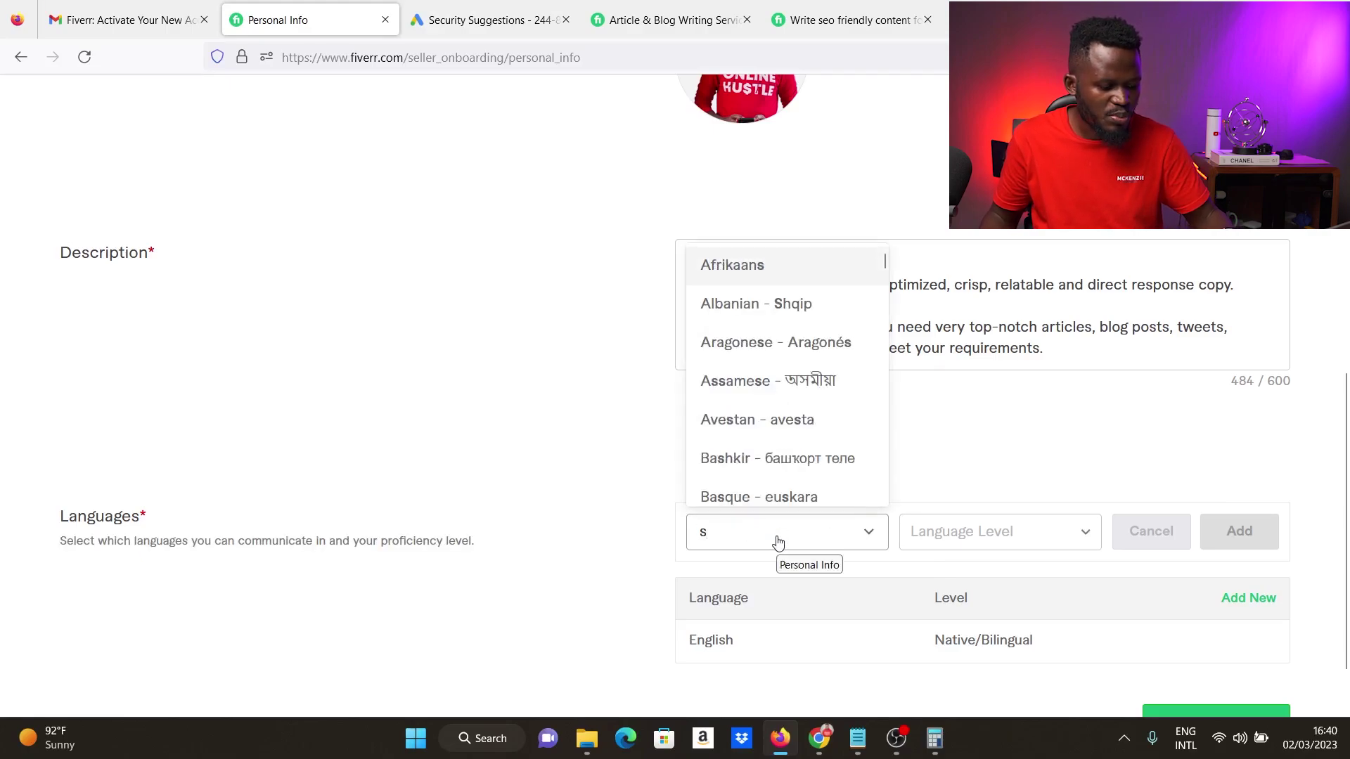
{"action": "type", "text": "p"}
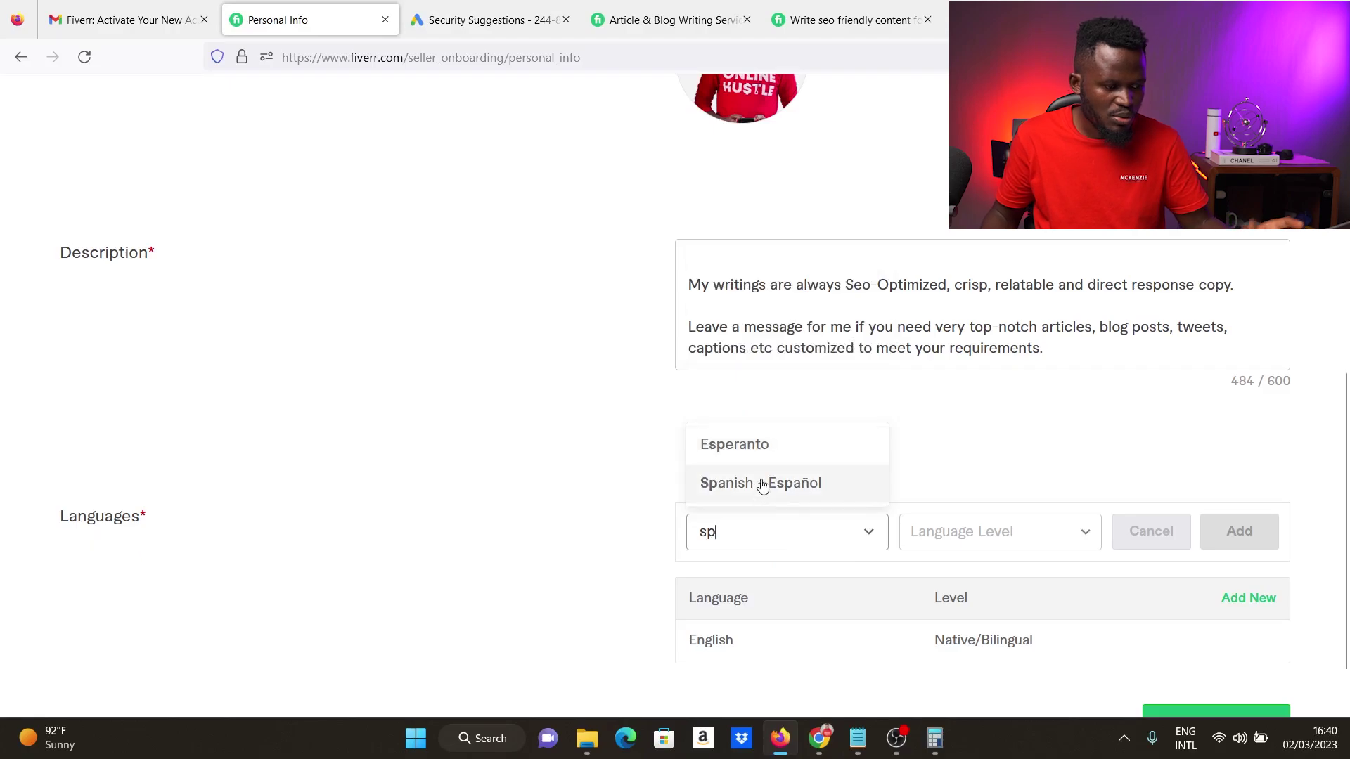
{"action": "left_click", "coordinate": [773, 482]}
{"action": "left_click", "coordinate": [1088, 532]}
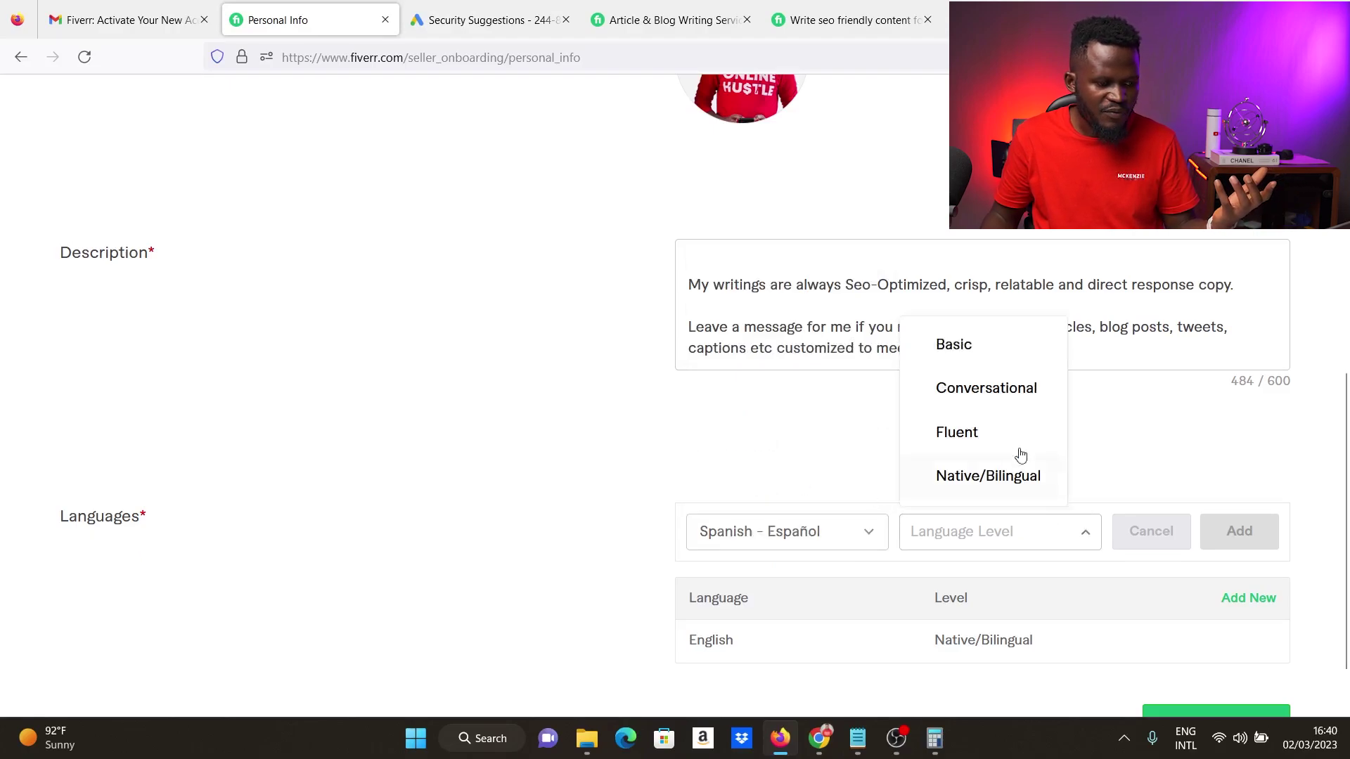
{"action": "left_click", "coordinate": [990, 448]}
{"action": "left_click", "coordinate": [1239, 531]}
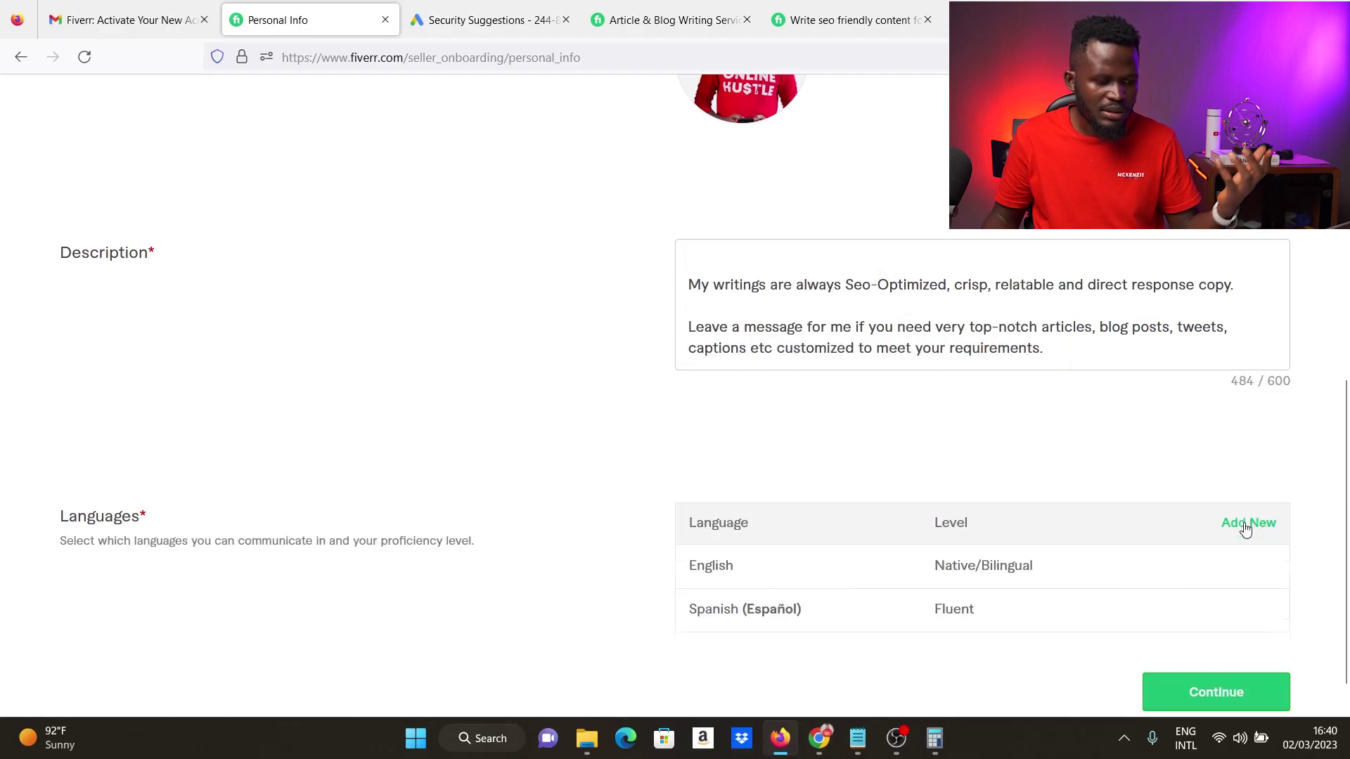
{"action": "scroll", "coordinate": [1154, 526], "scroll_direction": "down", "scroll_amount": 1}
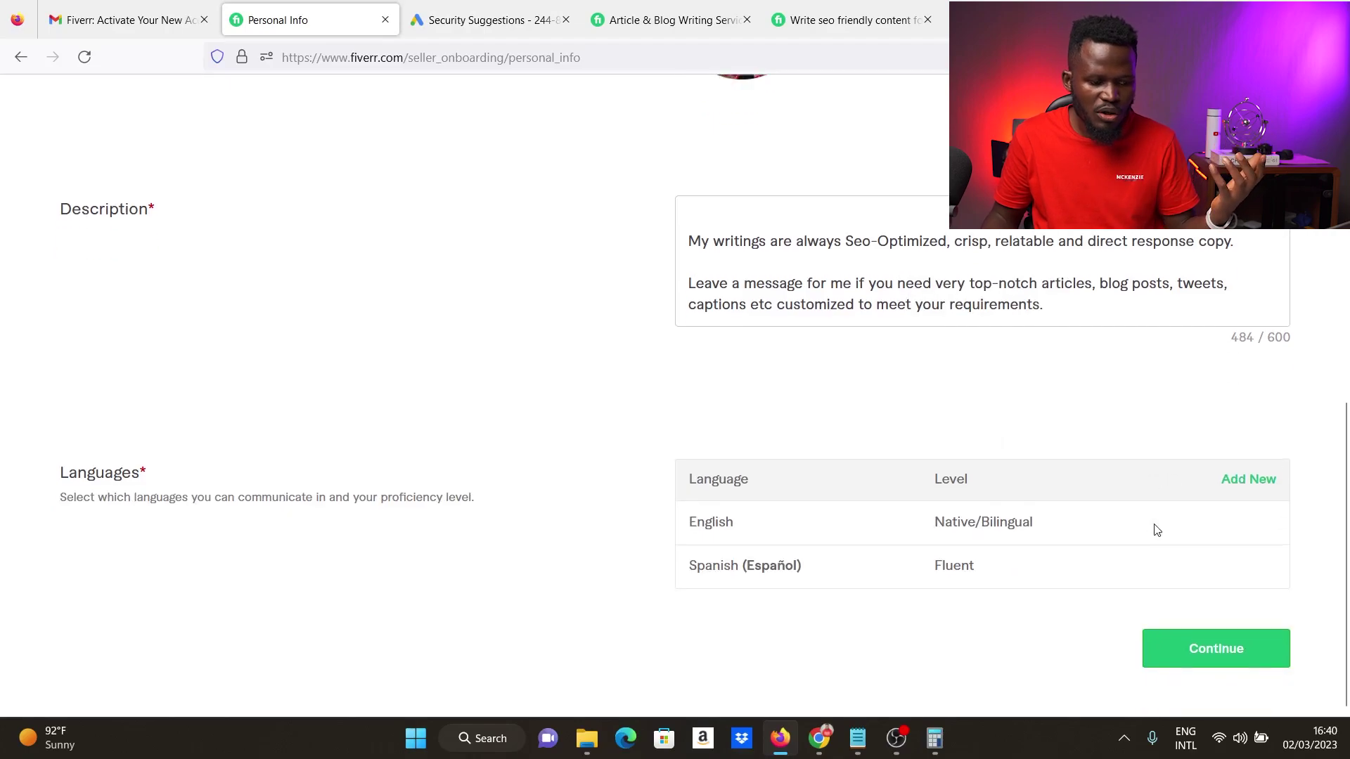
{"action": "left_click", "coordinate": [1226, 645]}
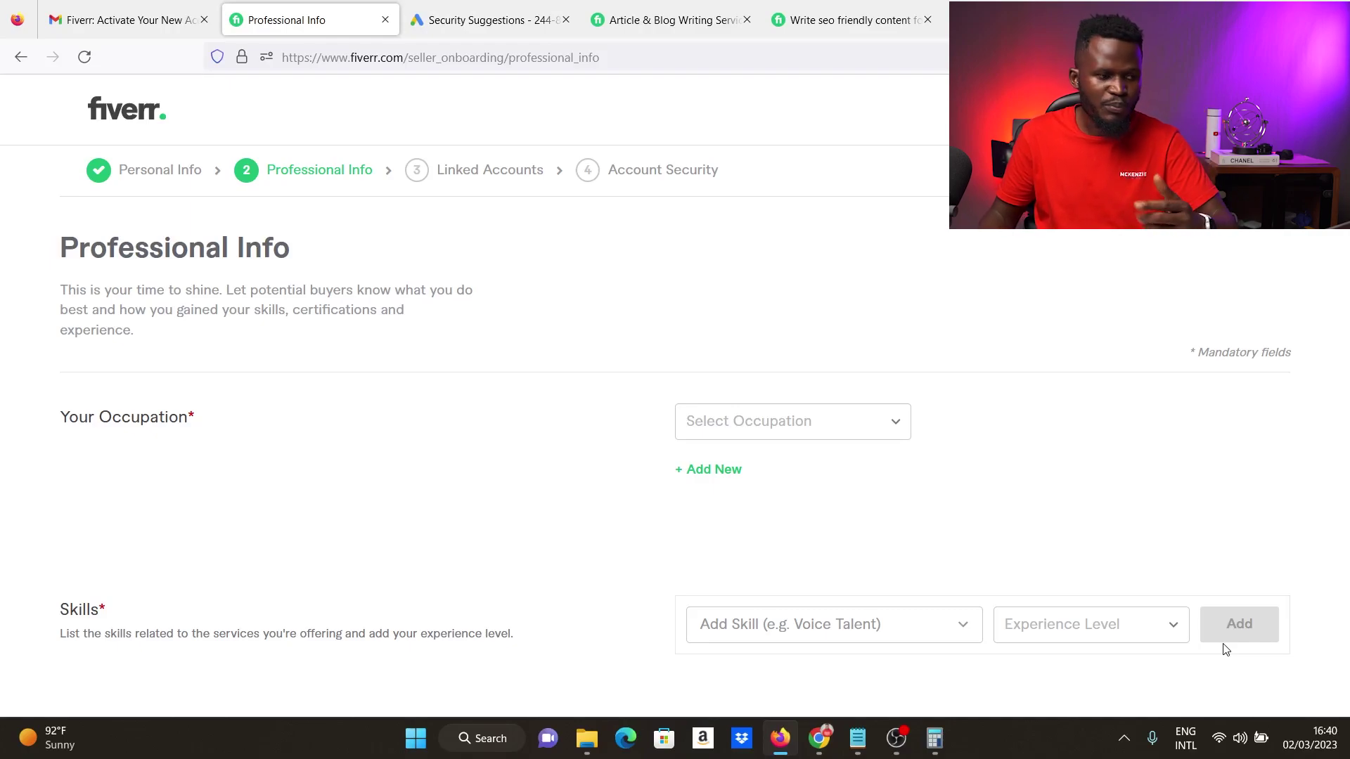
Step: Set the occupation to Writing & Translation, from 2007 to 2023
{"action": "left_click", "coordinate": [815, 432]}
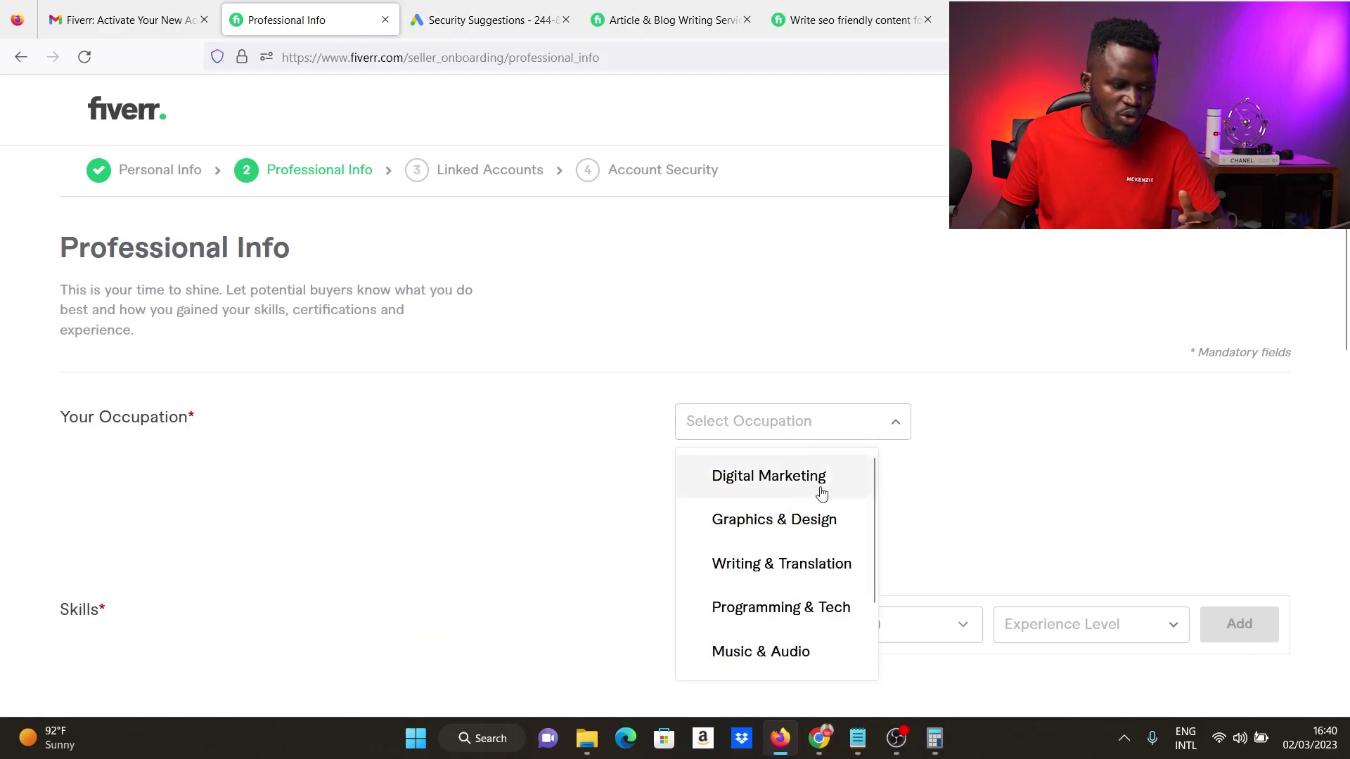
{"action": "scroll", "coordinate": [773, 492], "scroll_direction": "down", "scroll_amount": 2}
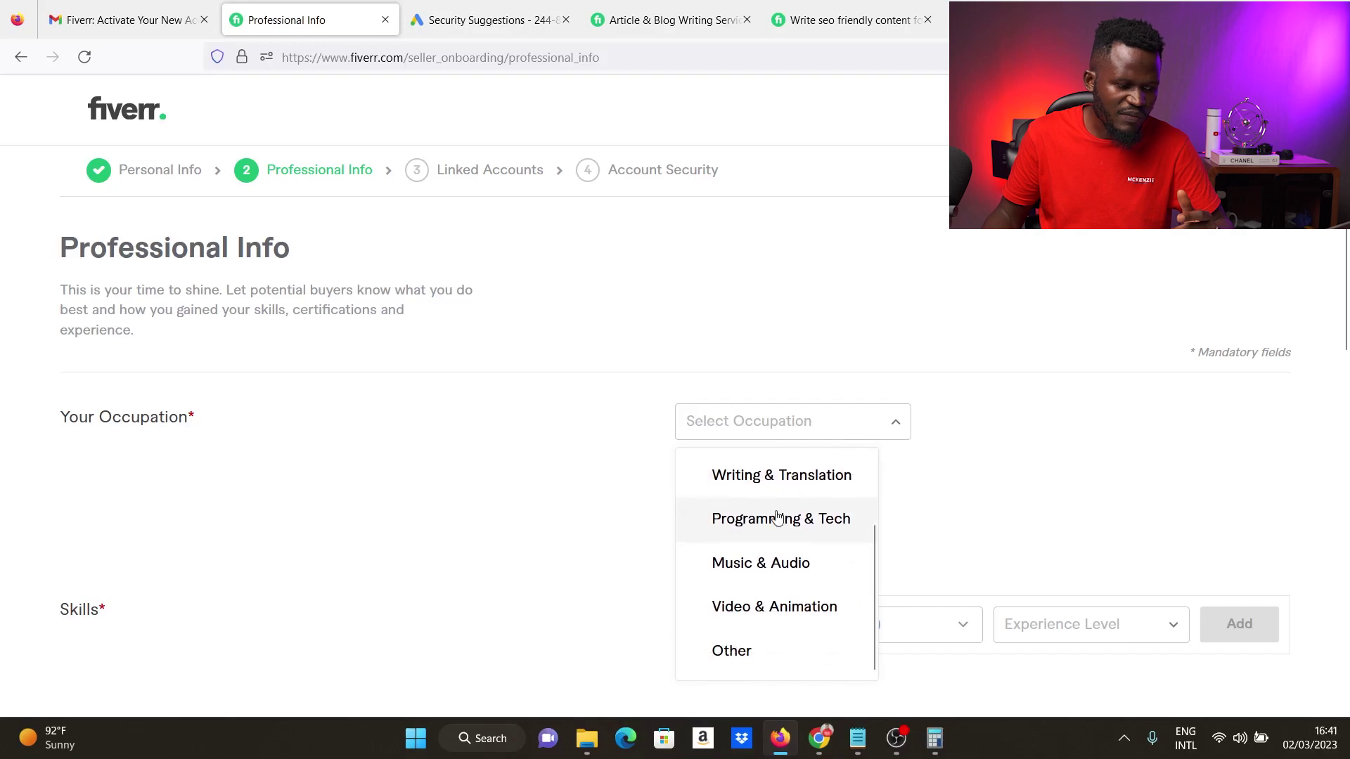
{"action": "scroll", "coordinate": [788, 519], "scroll_direction": "up", "scroll_amount": 2}
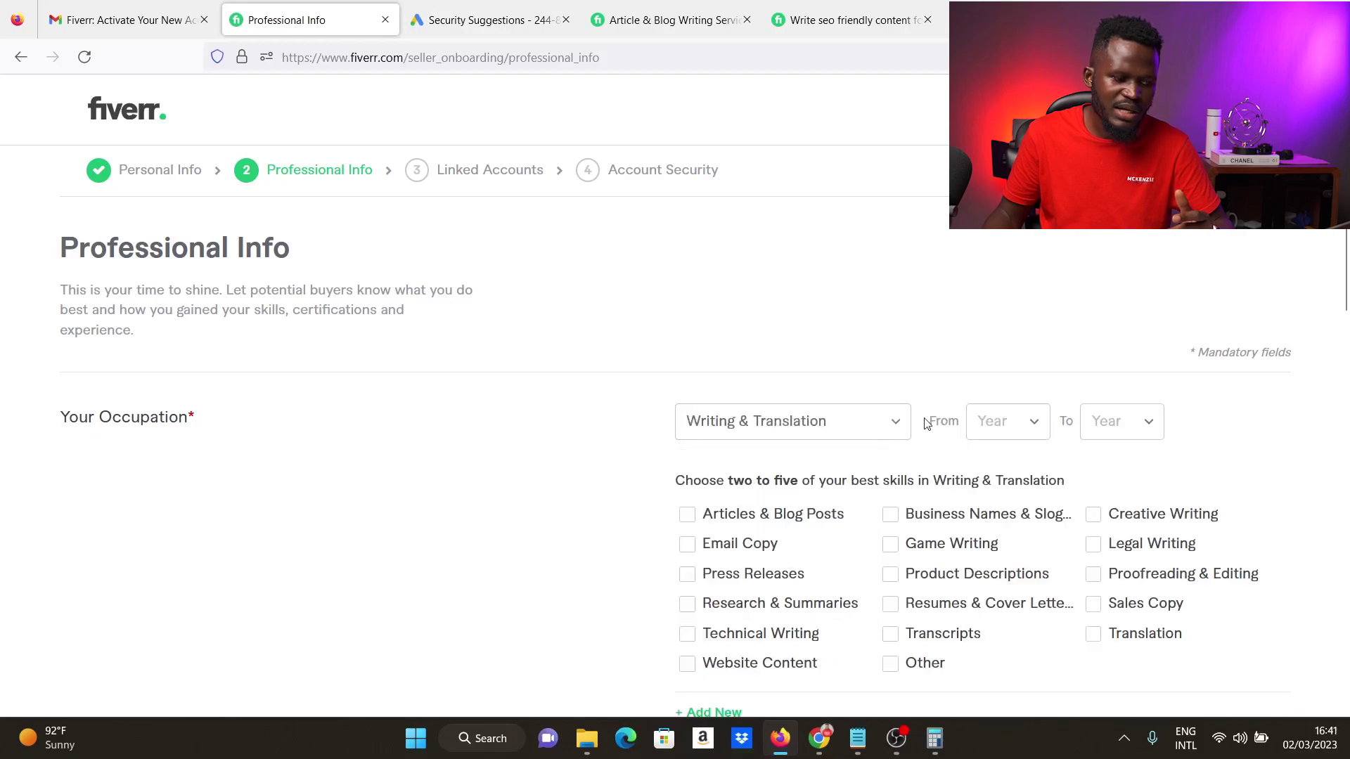
{"action": "left_click", "coordinate": [1029, 428]}
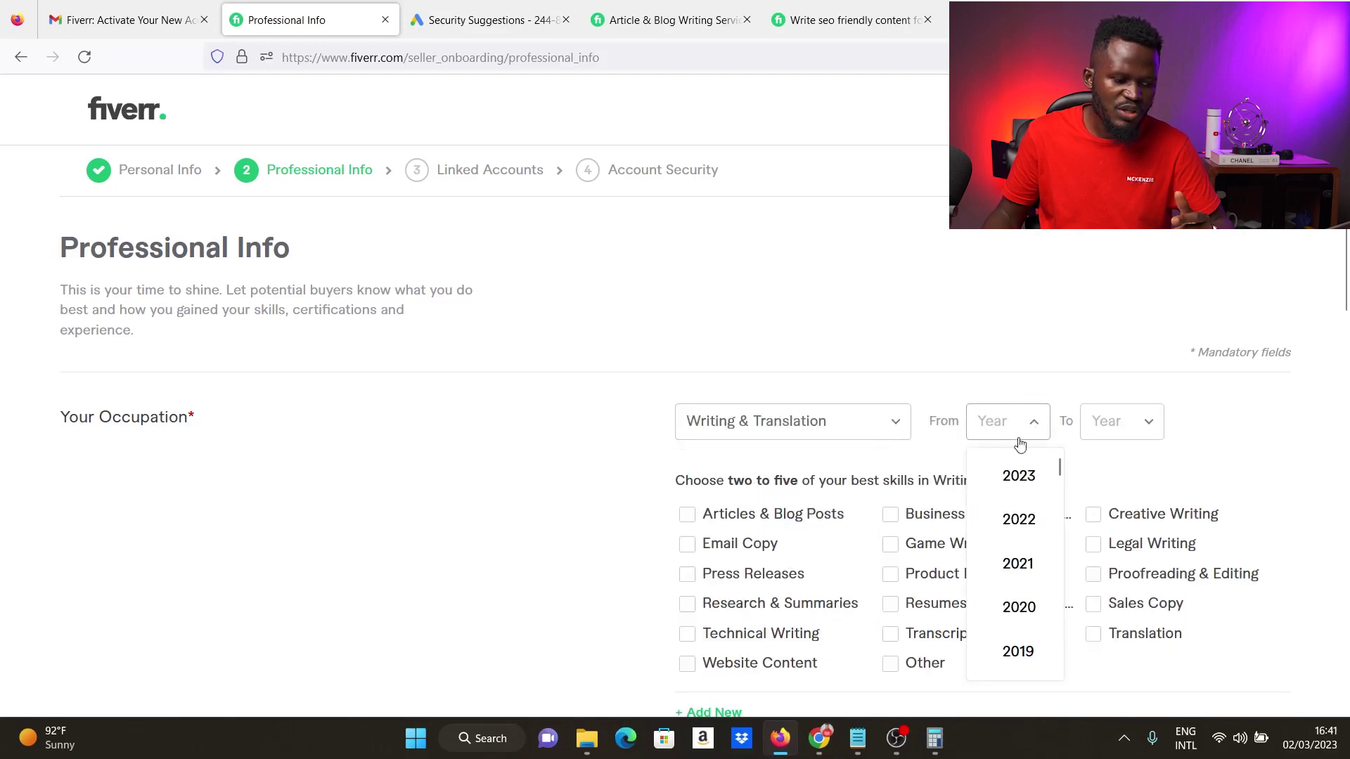
{"action": "scroll", "coordinate": [1030, 548], "scroll_direction": "down", "scroll_amount": 3}
{"action": "scroll", "coordinate": [1030, 548], "scroll_direction": "down", "scroll_amount": 4}
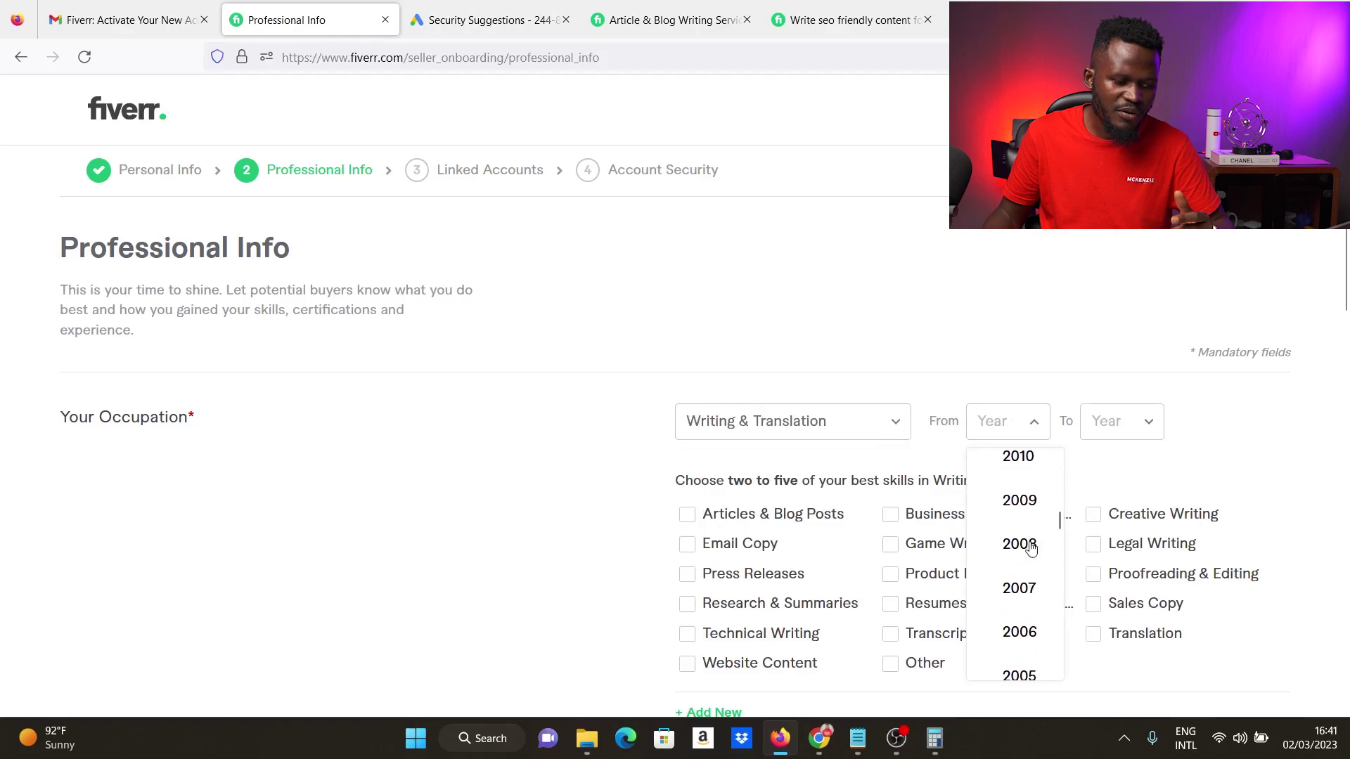
{"action": "left_click", "coordinate": [1021, 591]}
{"action": "left_click", "coordinate": [1118, 420]}
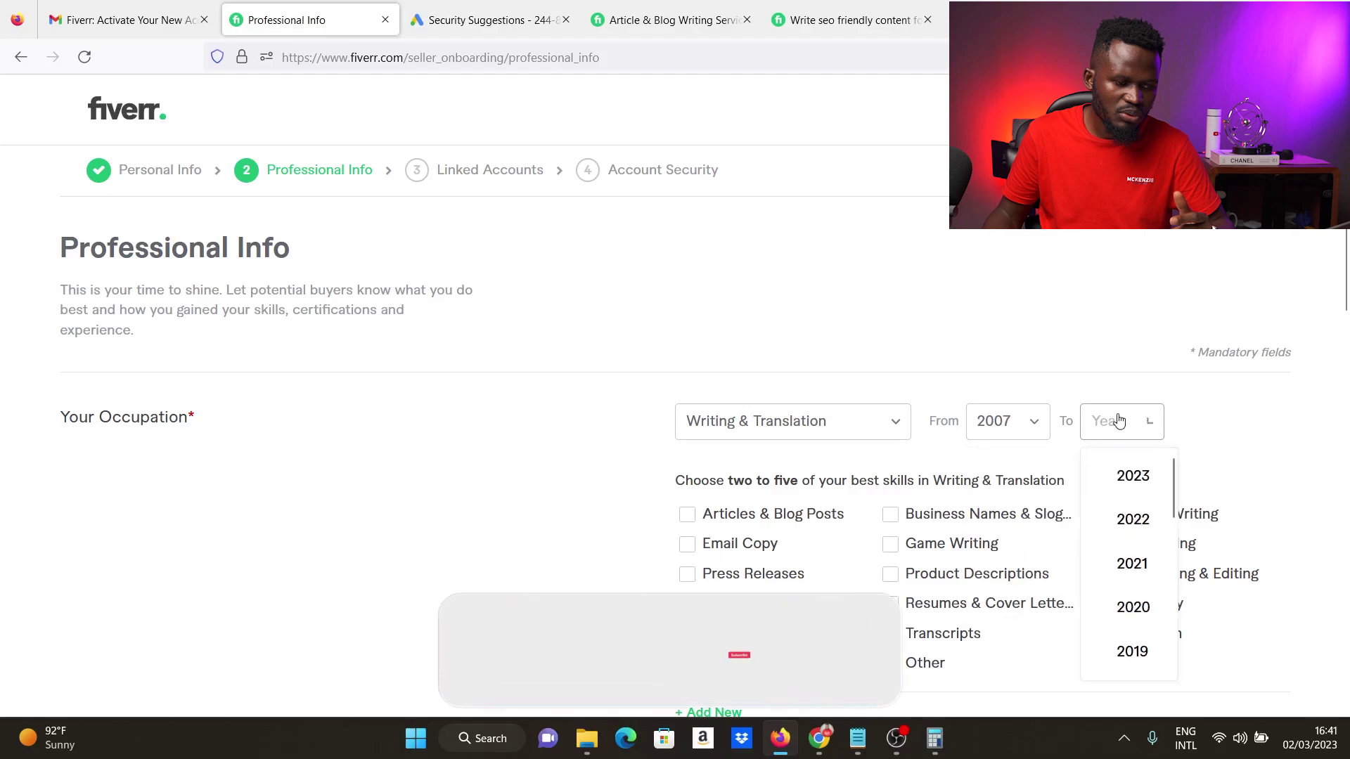
{"action": "left_click", "coordinate": [1132, 476]}
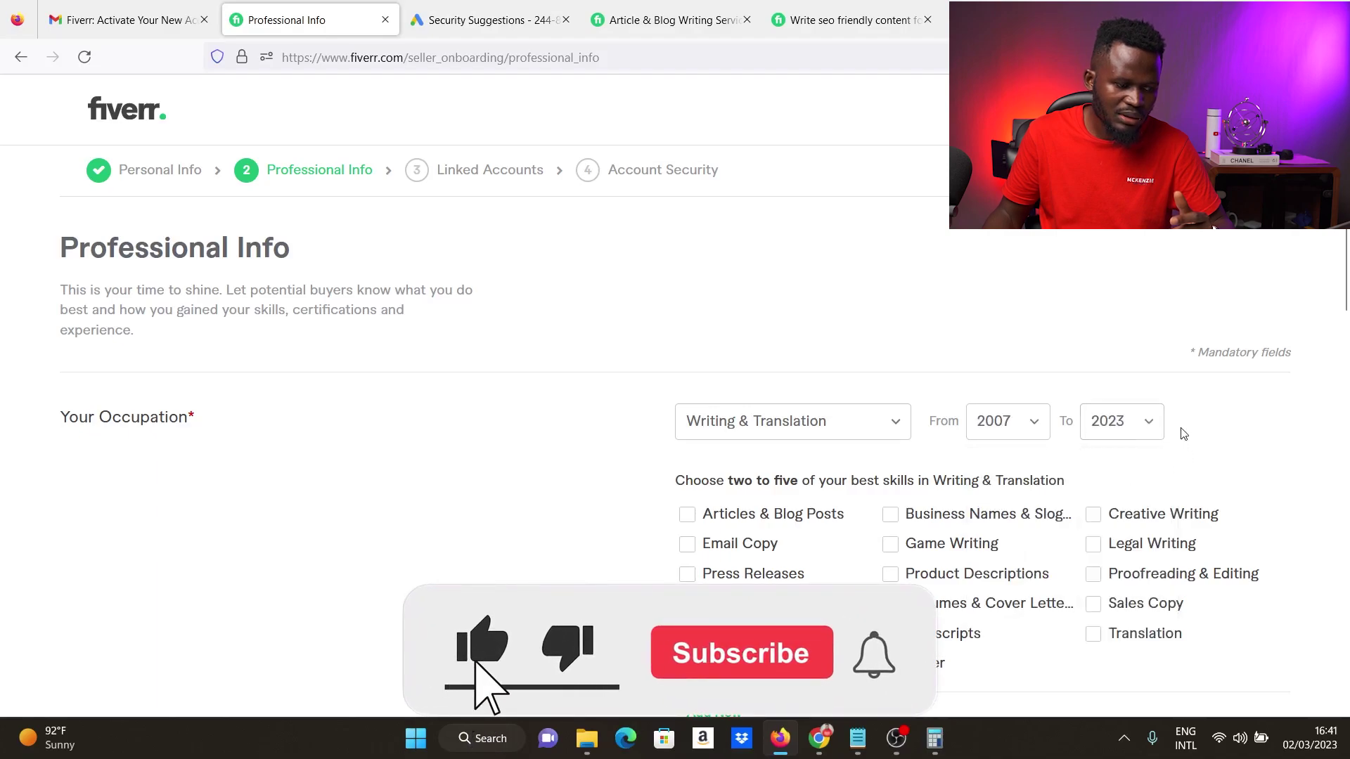
Step: Tick Articles & Blog Posts, Email Copy and Press Releases as occupation skills
{"action": "scroll", "coordinate": [1181, 434], "scroll_direction": "down", "scroll_amount": 1}
{"action": "left_click", "coordinate": [687, 422]}
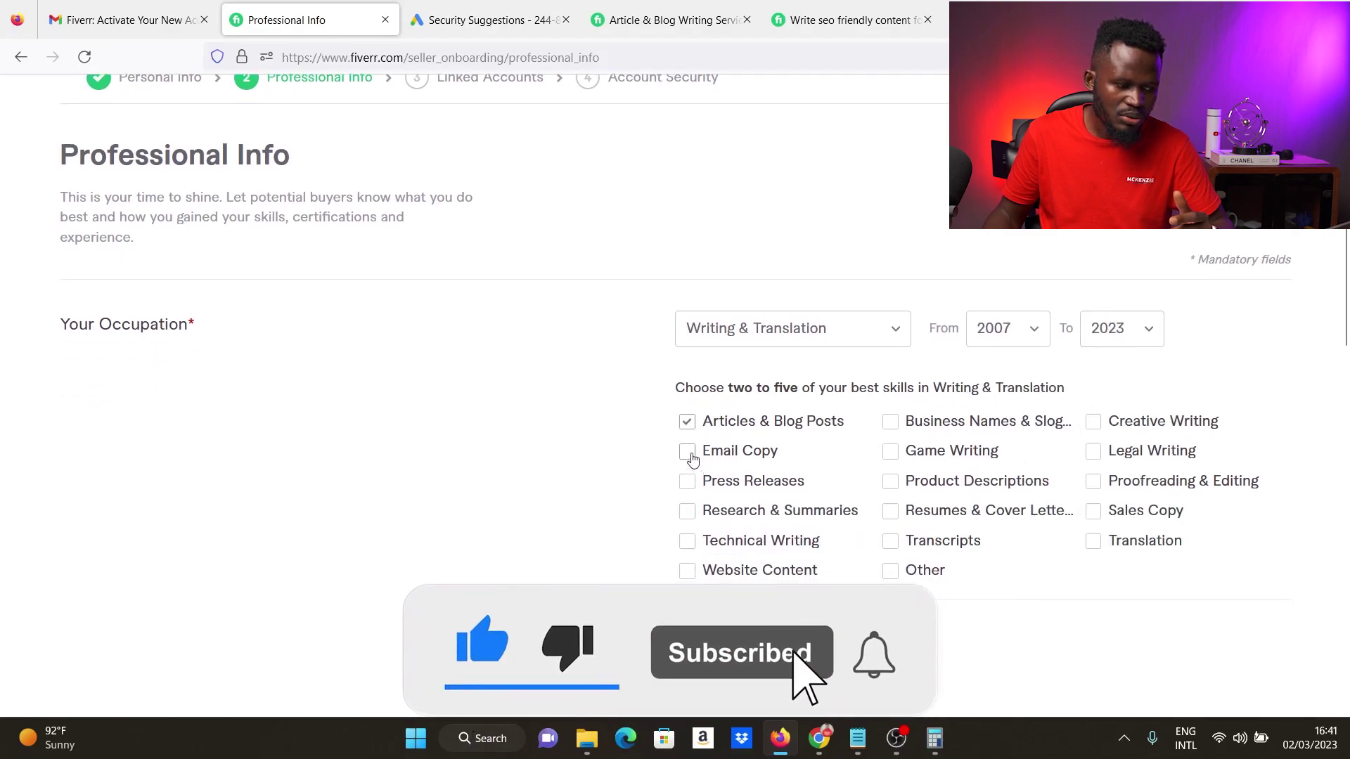
{"action": "left_click", "coordinate": [687, 452]}
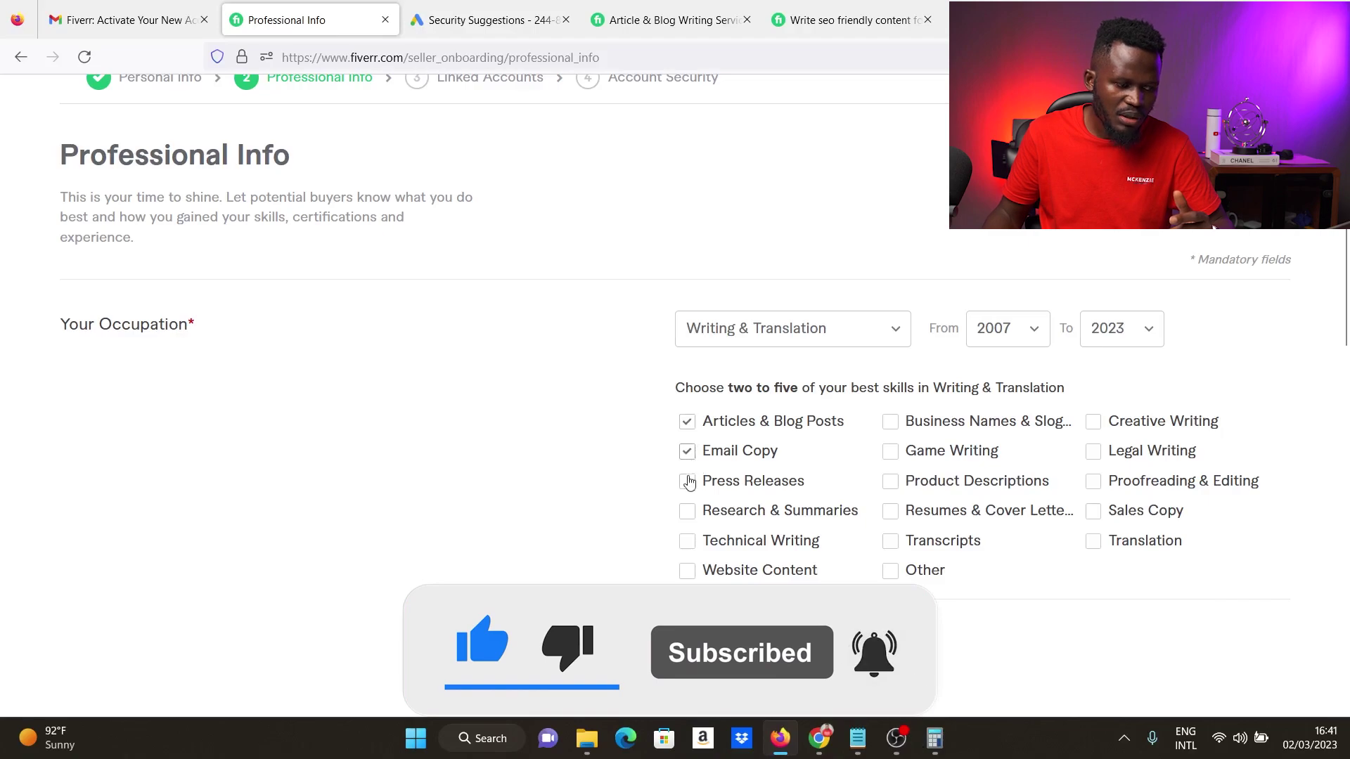
{"action": "left_click", "coordinate": [688, 482]}
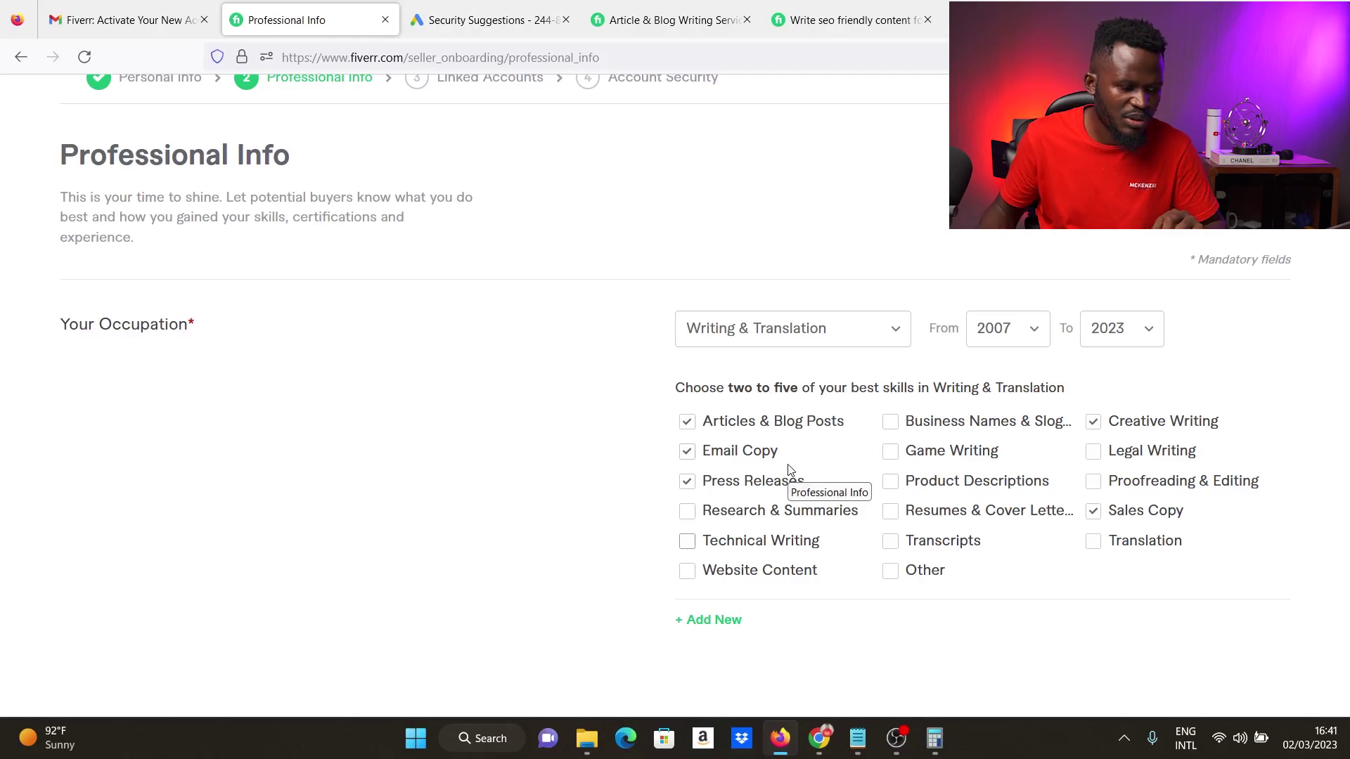
{"action": "scroll", "coordinate": [788, 468], "scroll_direction": "down", "scroll_amount": 4}
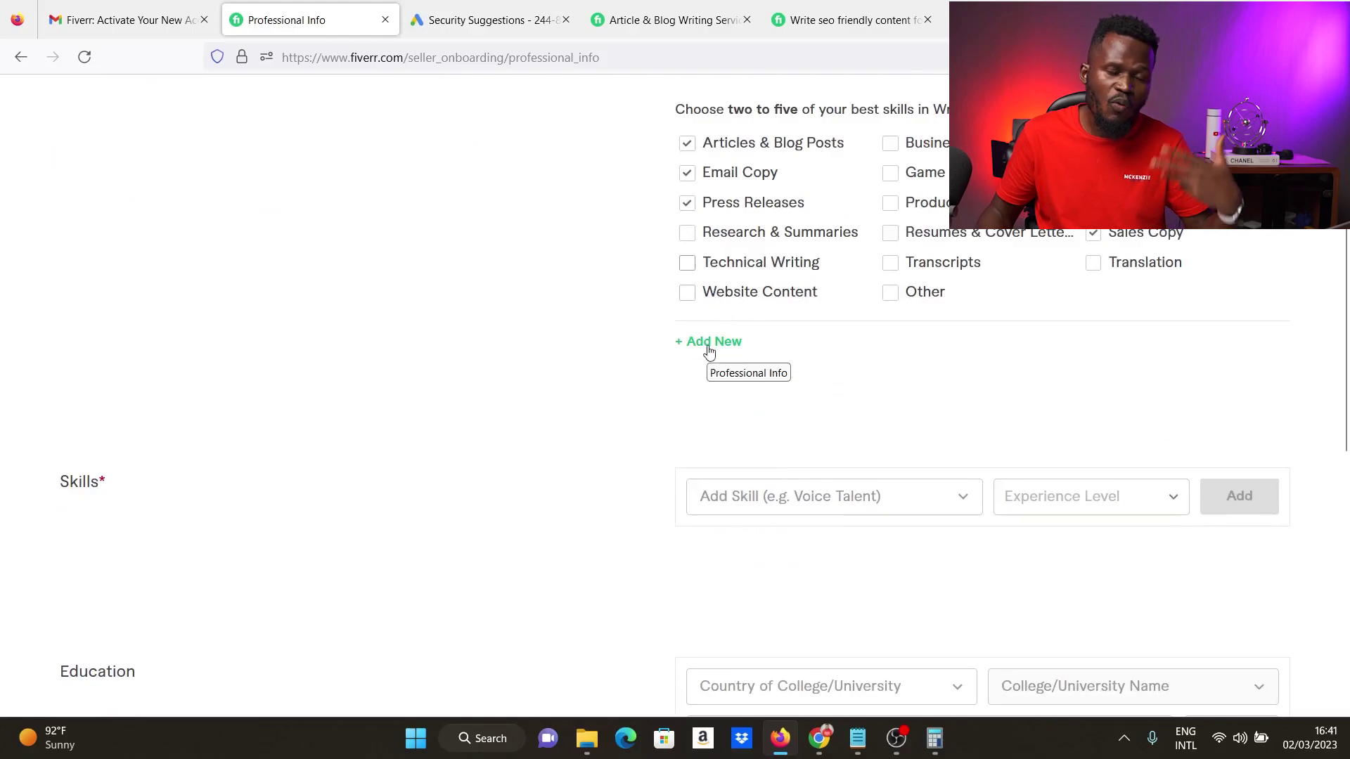
Step: Add Articles writing as a skill at Expert level
{"action": "scroll", "coordinate": [868, 395], "scroll_direction": "down", "scroll_amount": 1}
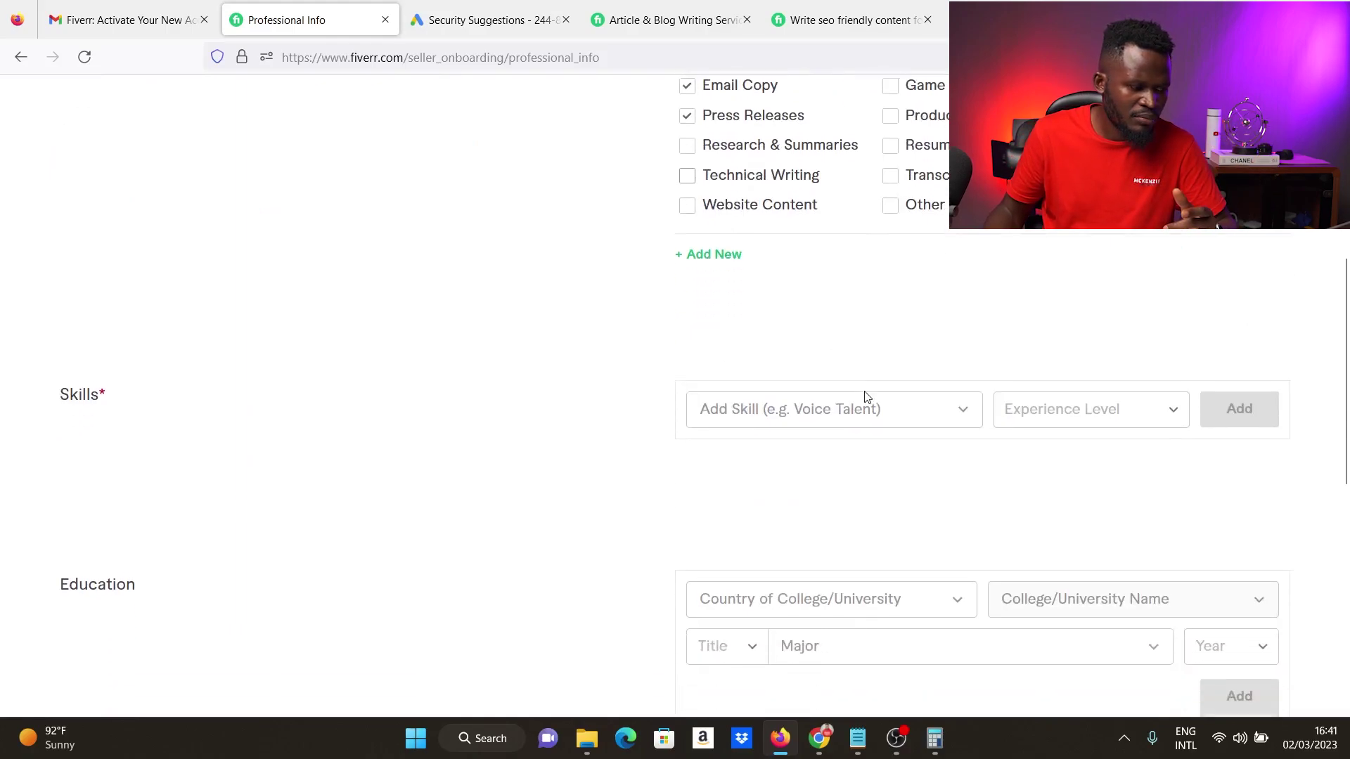
{"action": "left_click", "coordinate": [862, 413]}
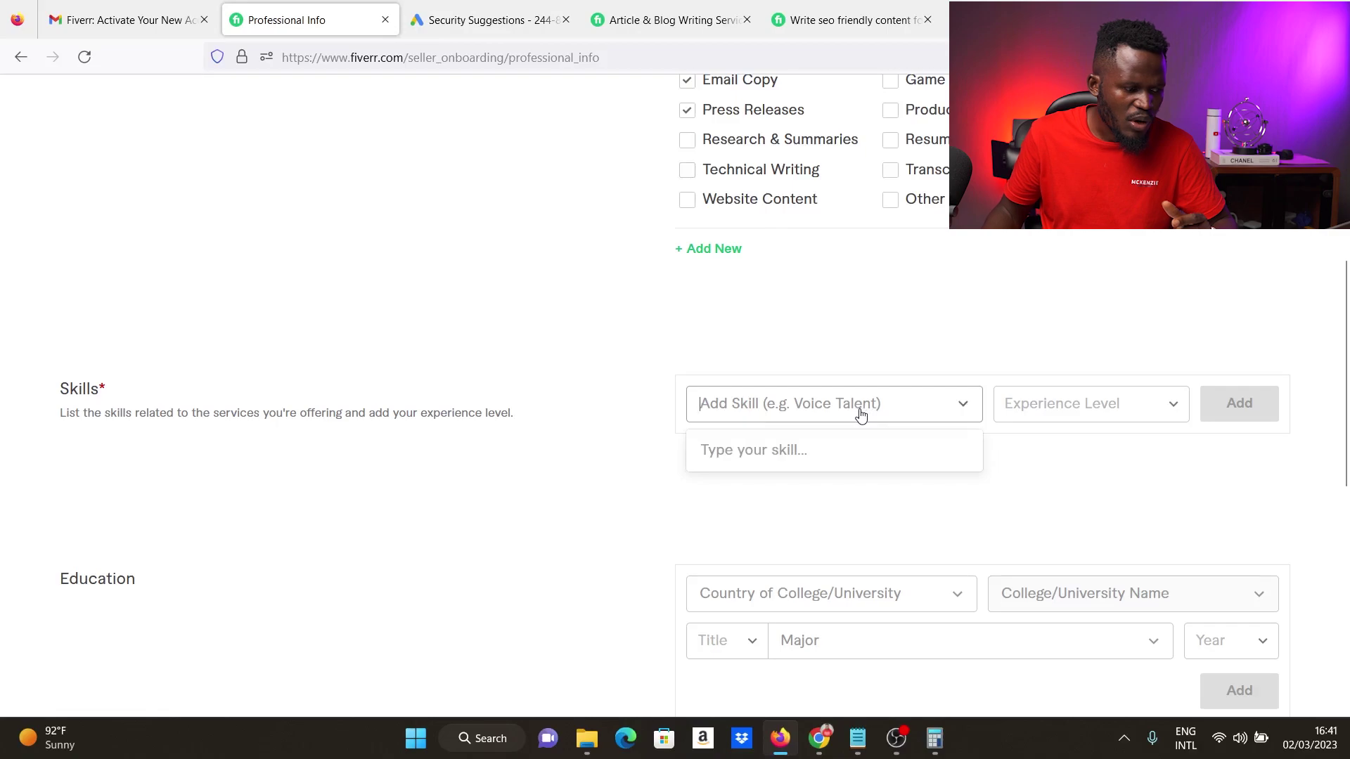
{"action": "type", "text": "writi"}
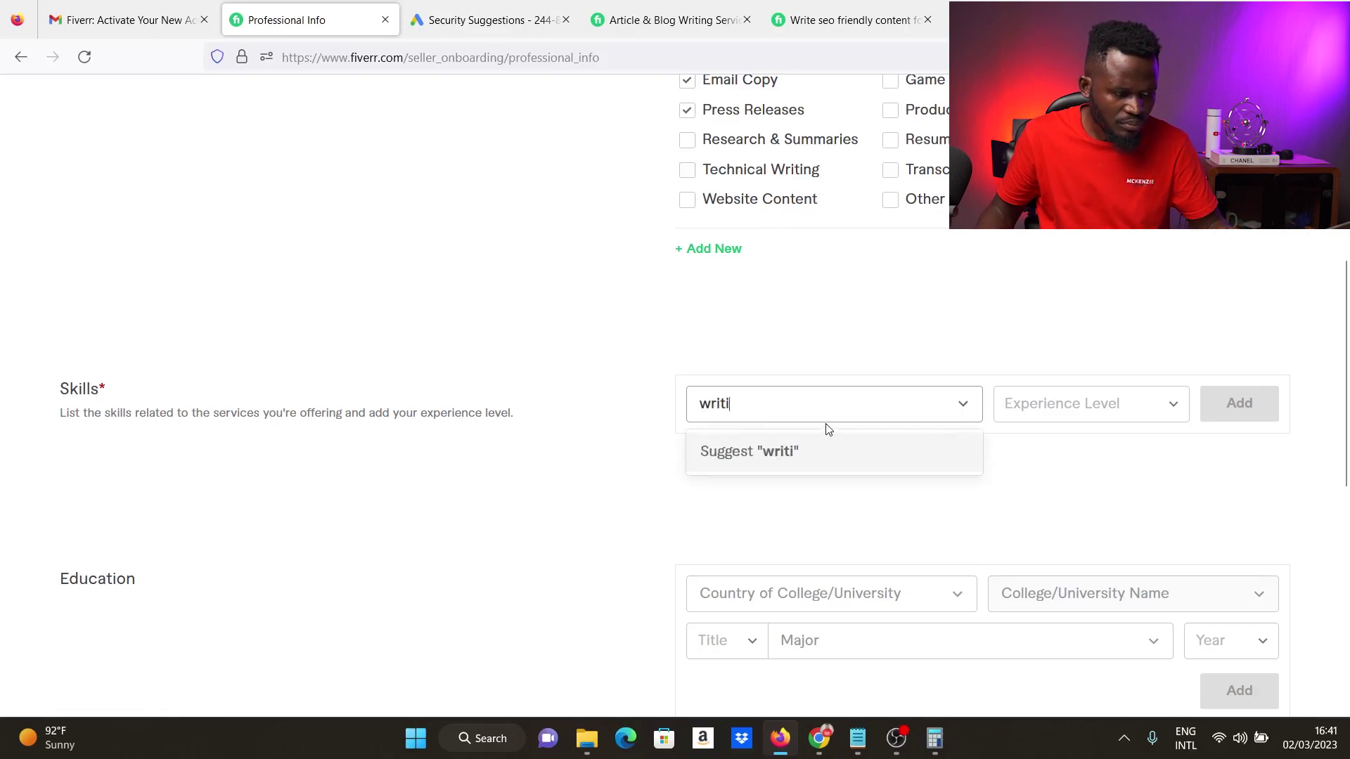
{"action": "key", "text": "BackSpace"}
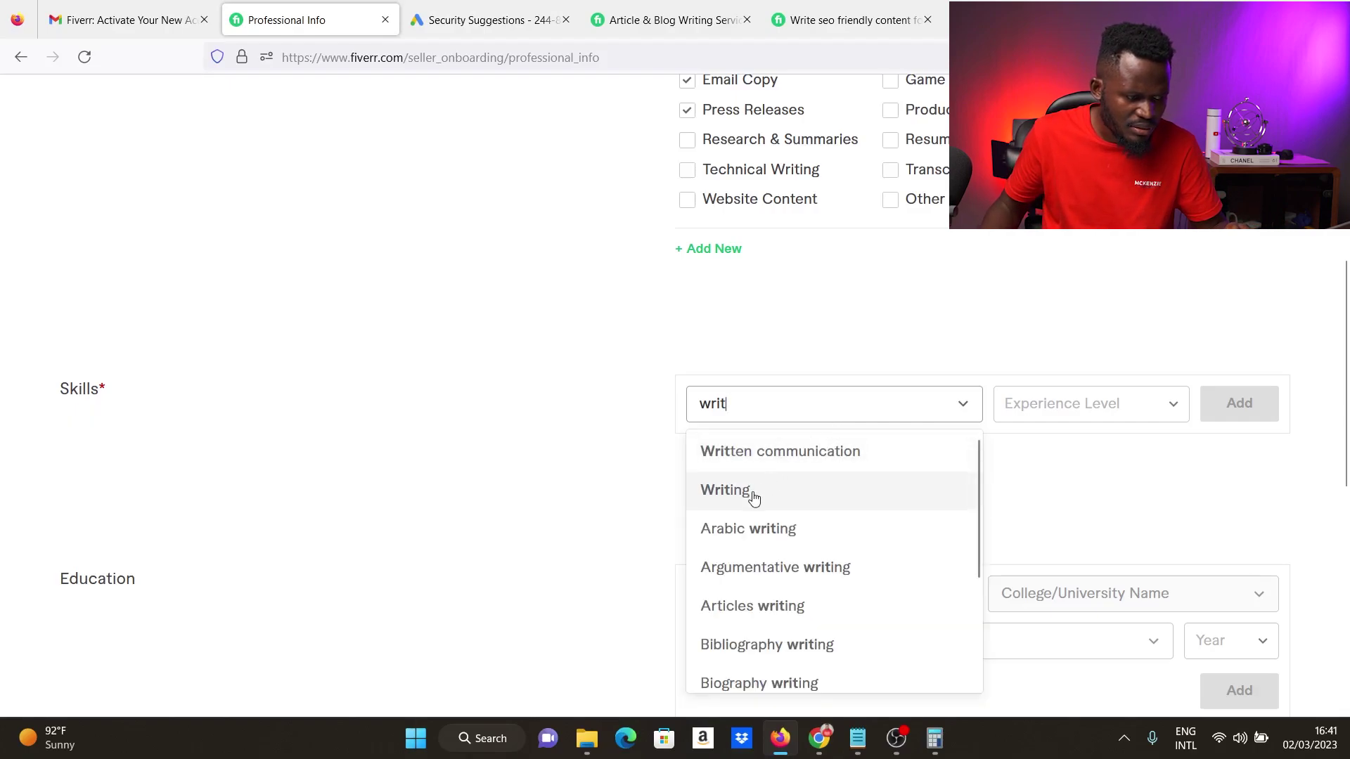
{"action": "left_click", "coordinate": [778, 607]}
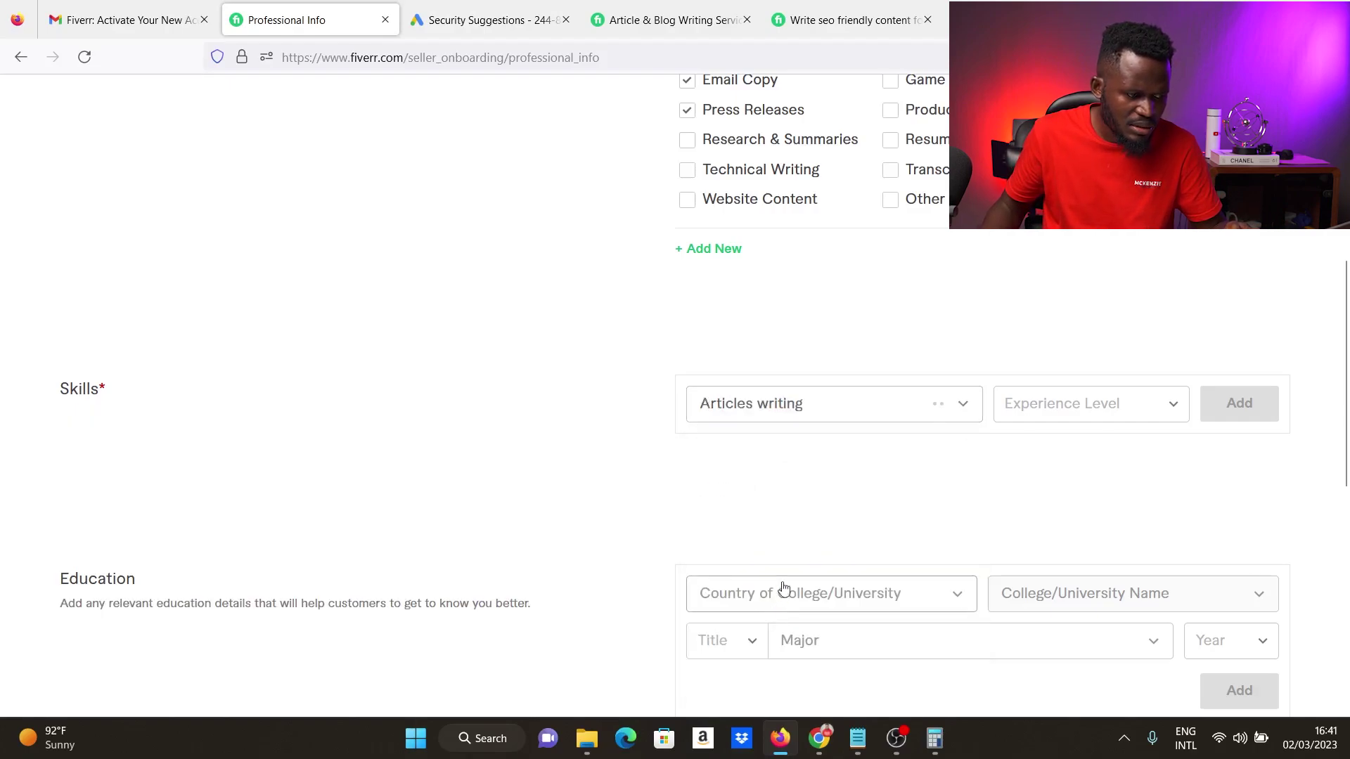
{"action": "left_click", "coordinate": [1065, 404]}
{"action": "left_click", "coordinate": [1076, 545]}
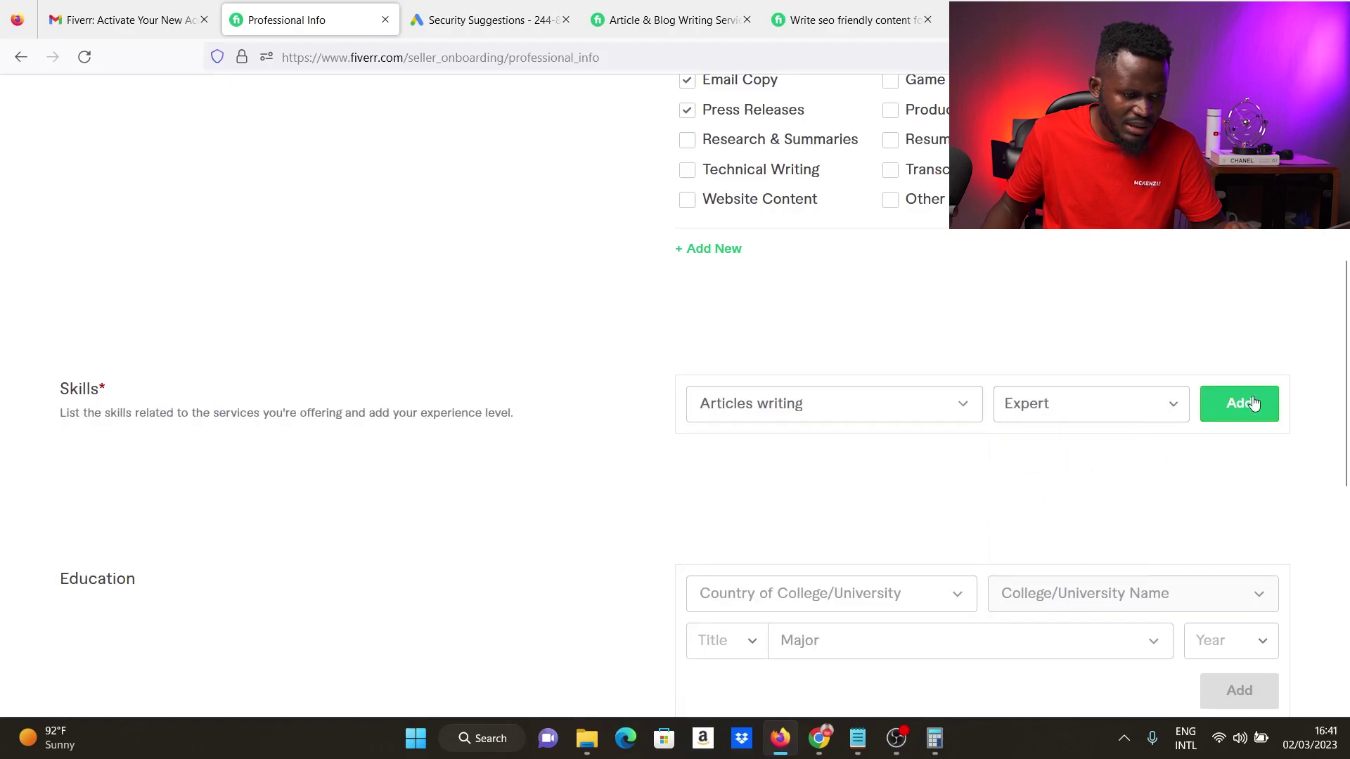
{"action": "left_click", "coordinate": [1254, 403]}
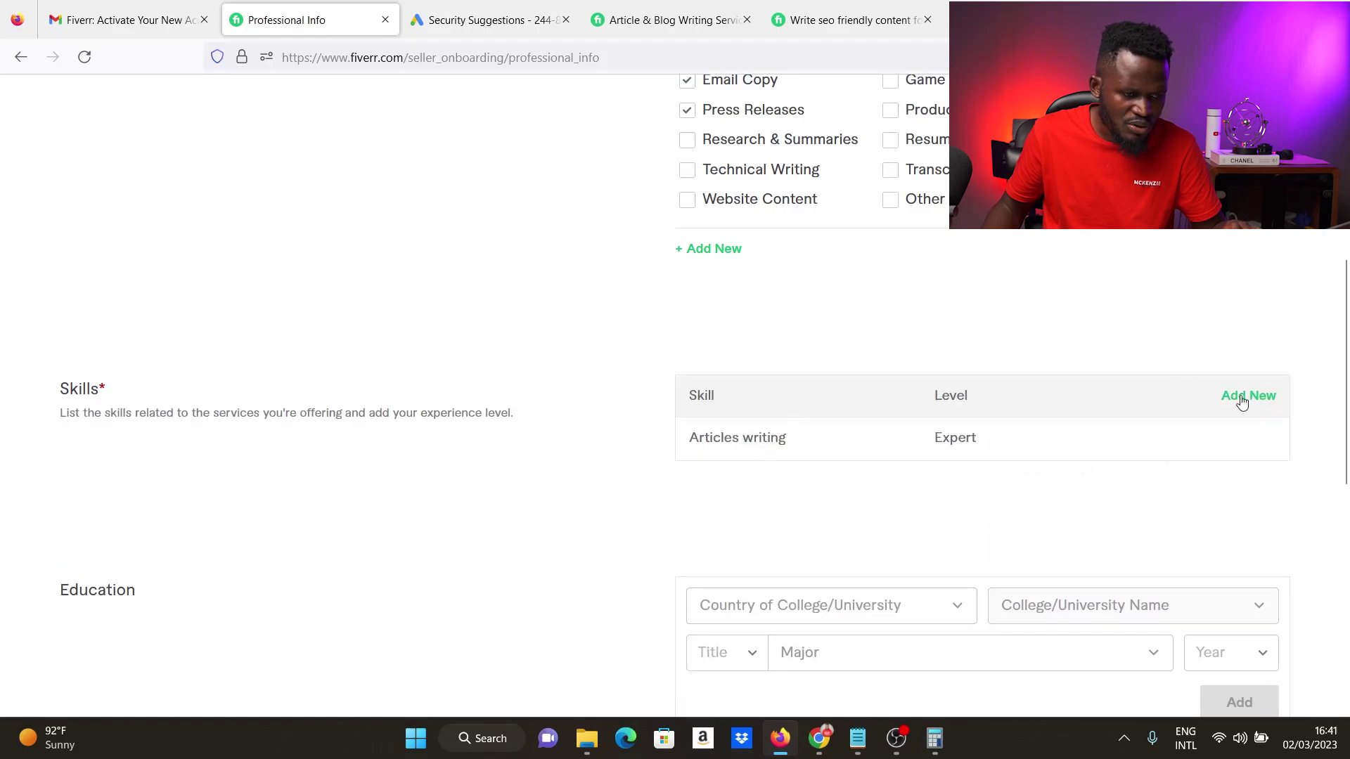
Step: Add Content writing as a skill at Expert level
{"action": "left_click", "coordinate": [1242, 397]}
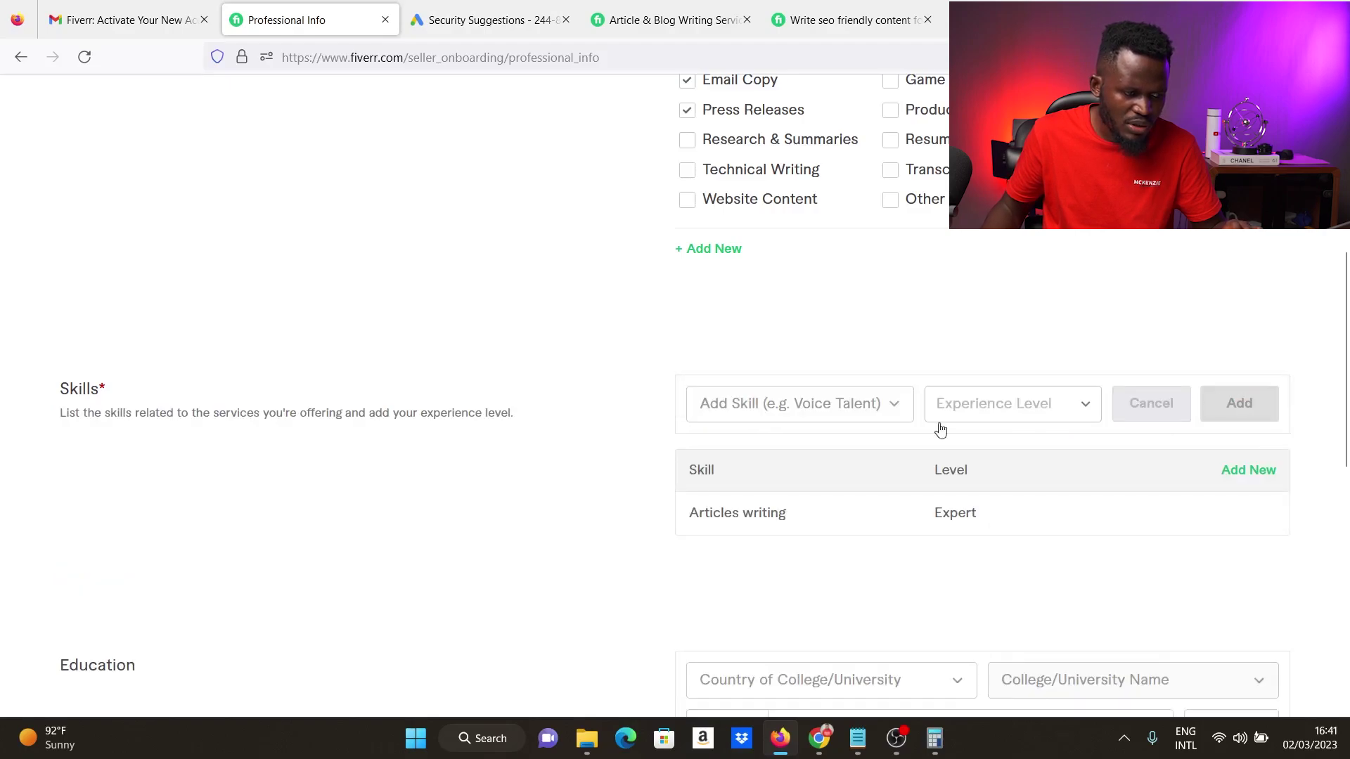
{"action": "left_click", "coordinate": [787, 417]}
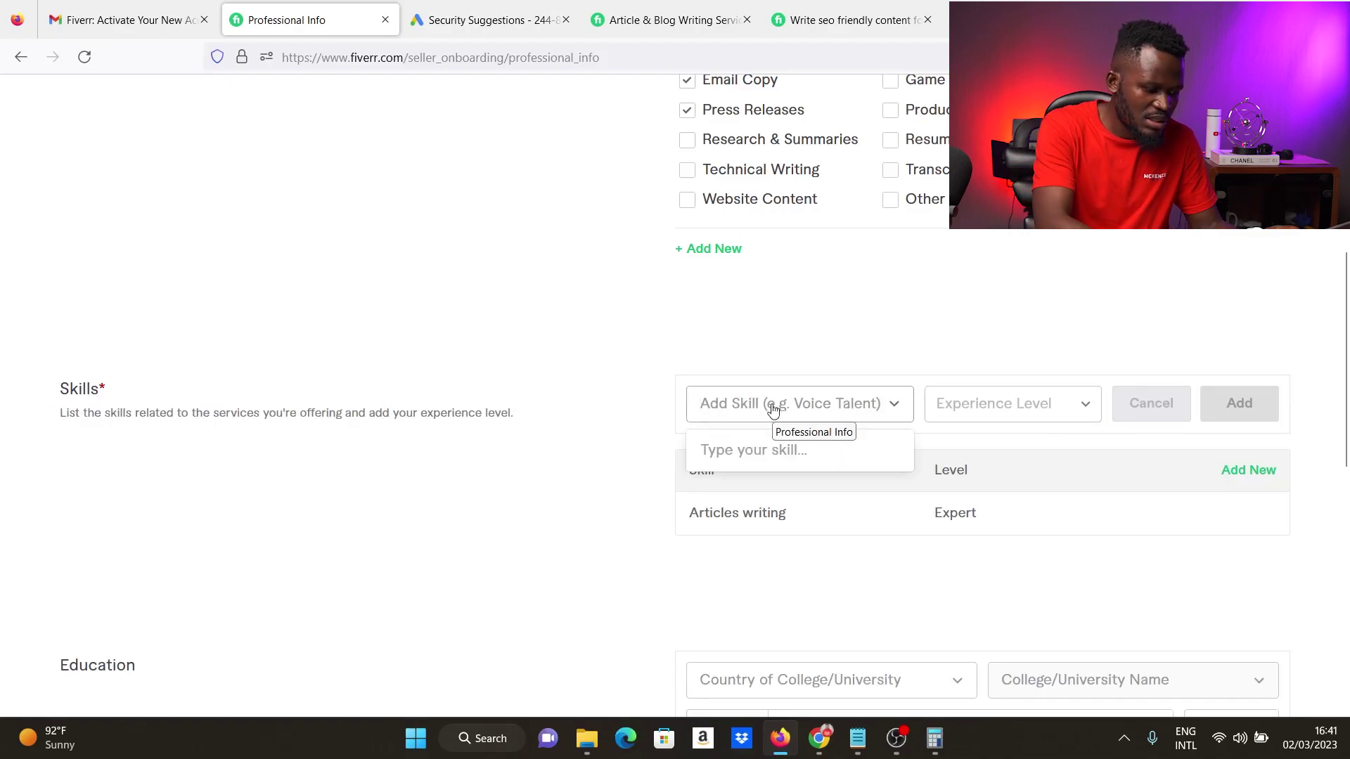
{"action": "type", "text": "wr"}
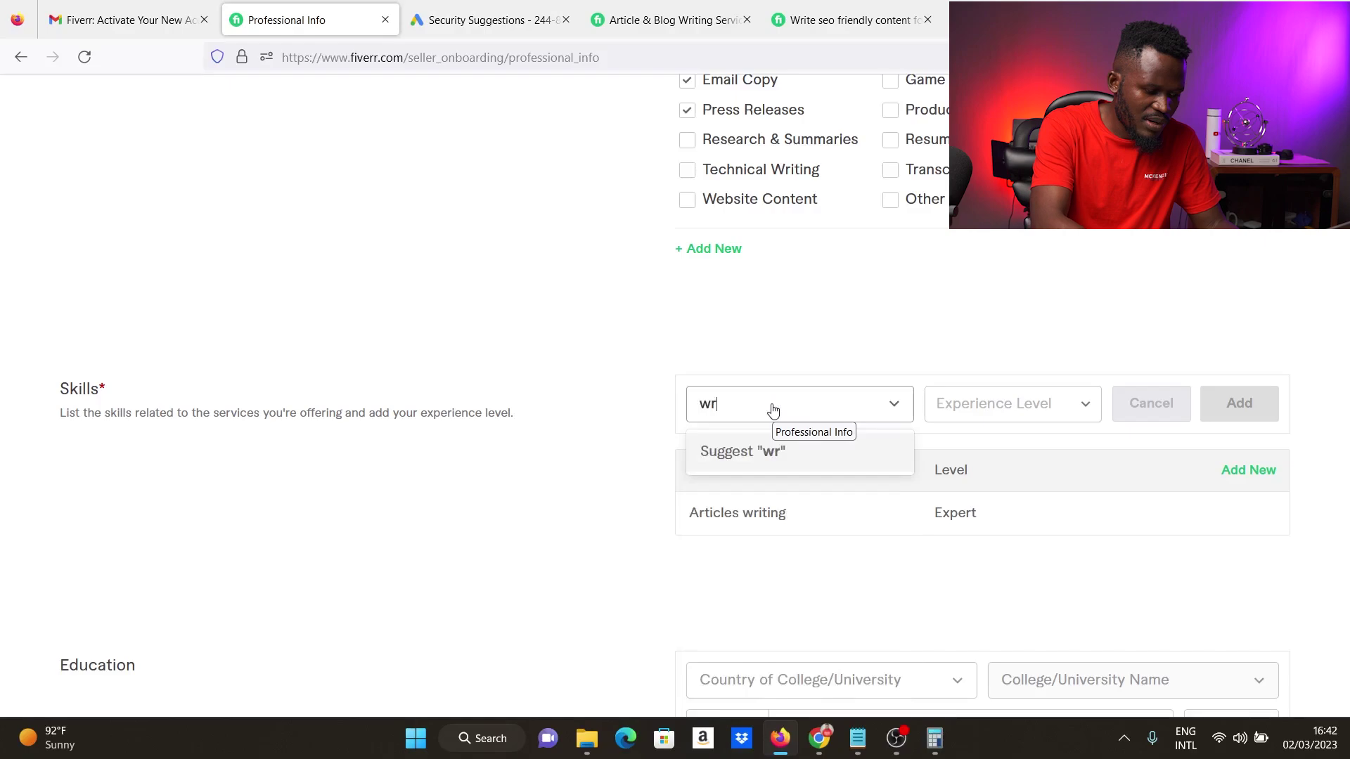
{"action": "type", "text": "i"}
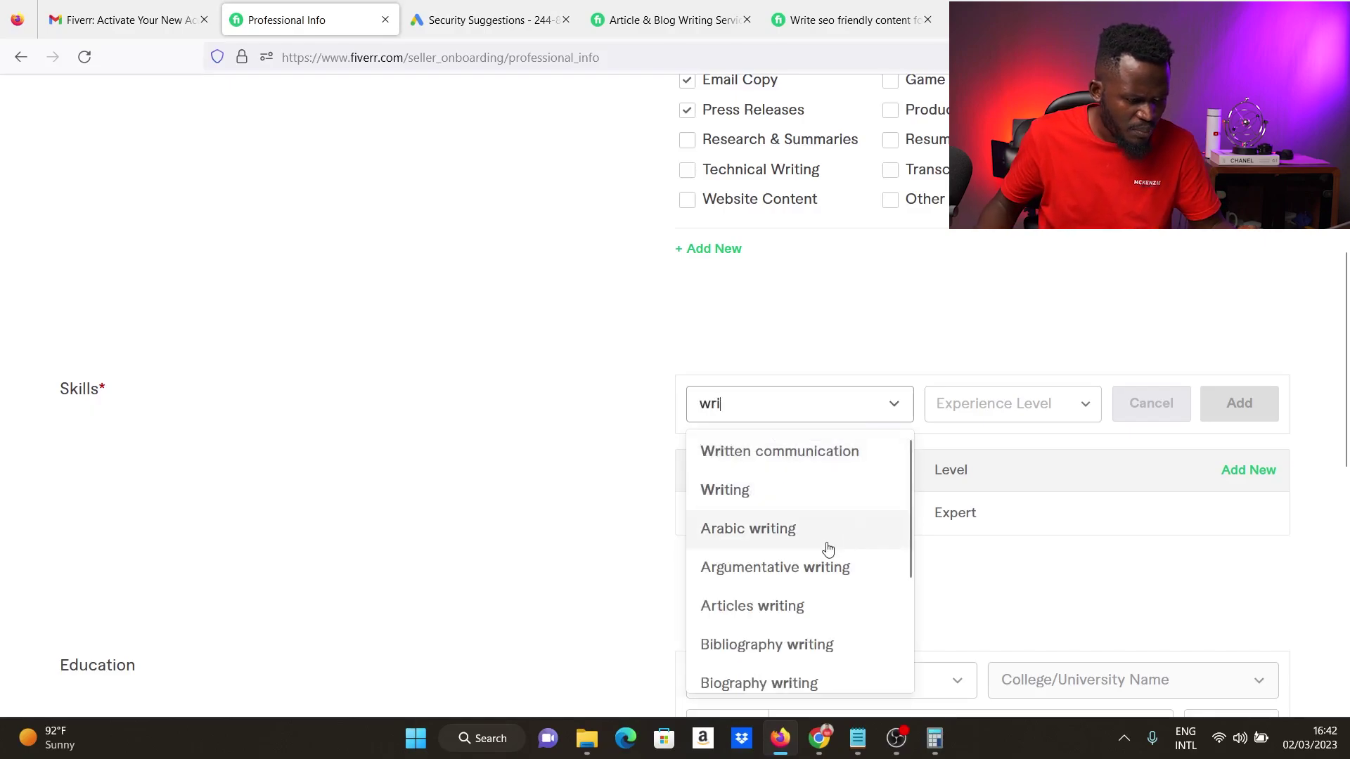
{"action": "scroll", "coordinate": [791, 557], "scroll_direction": "down", "scroll_amount": 2}
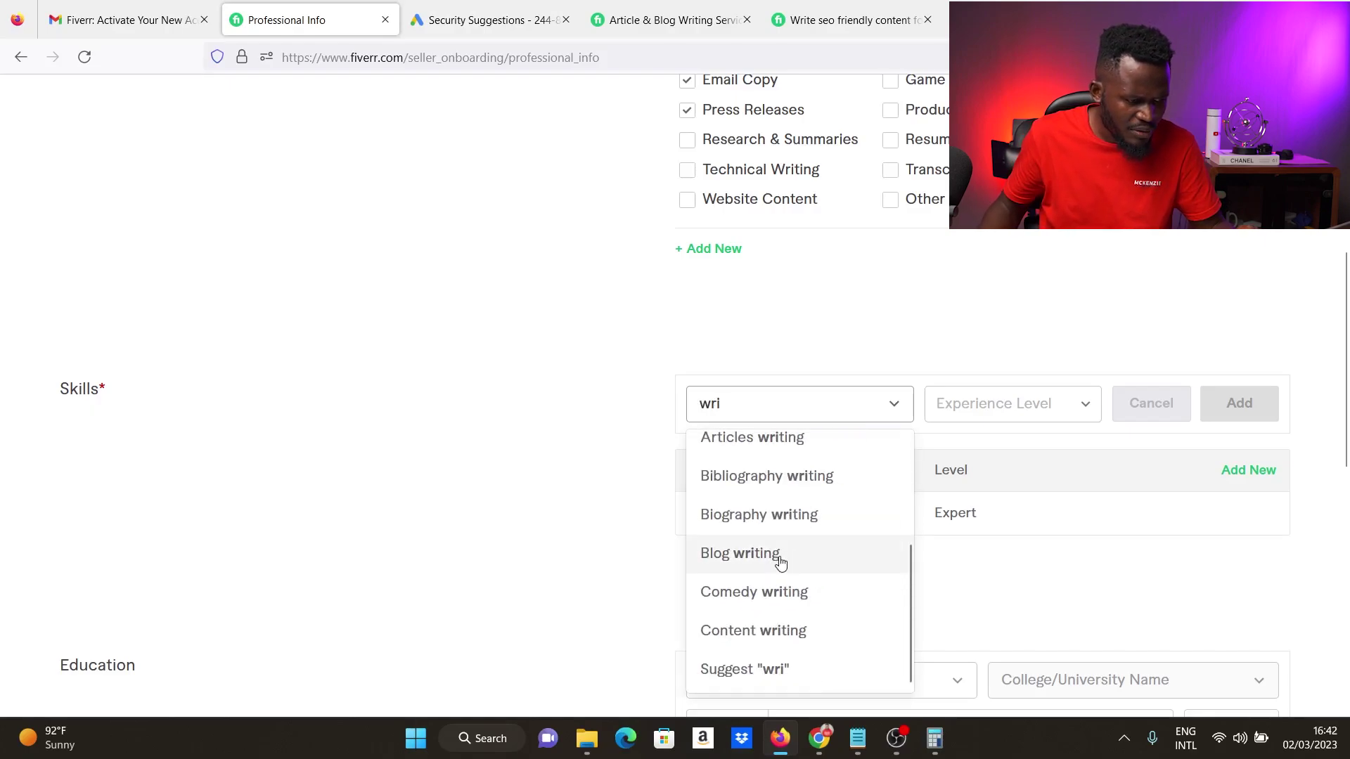
{"action": "left_click", "coordinate": [785, 635]}
{"action": "left_click", "coordinate": [1019, 402]}
{"action": "left_click", "coordinate": [984, 547]}
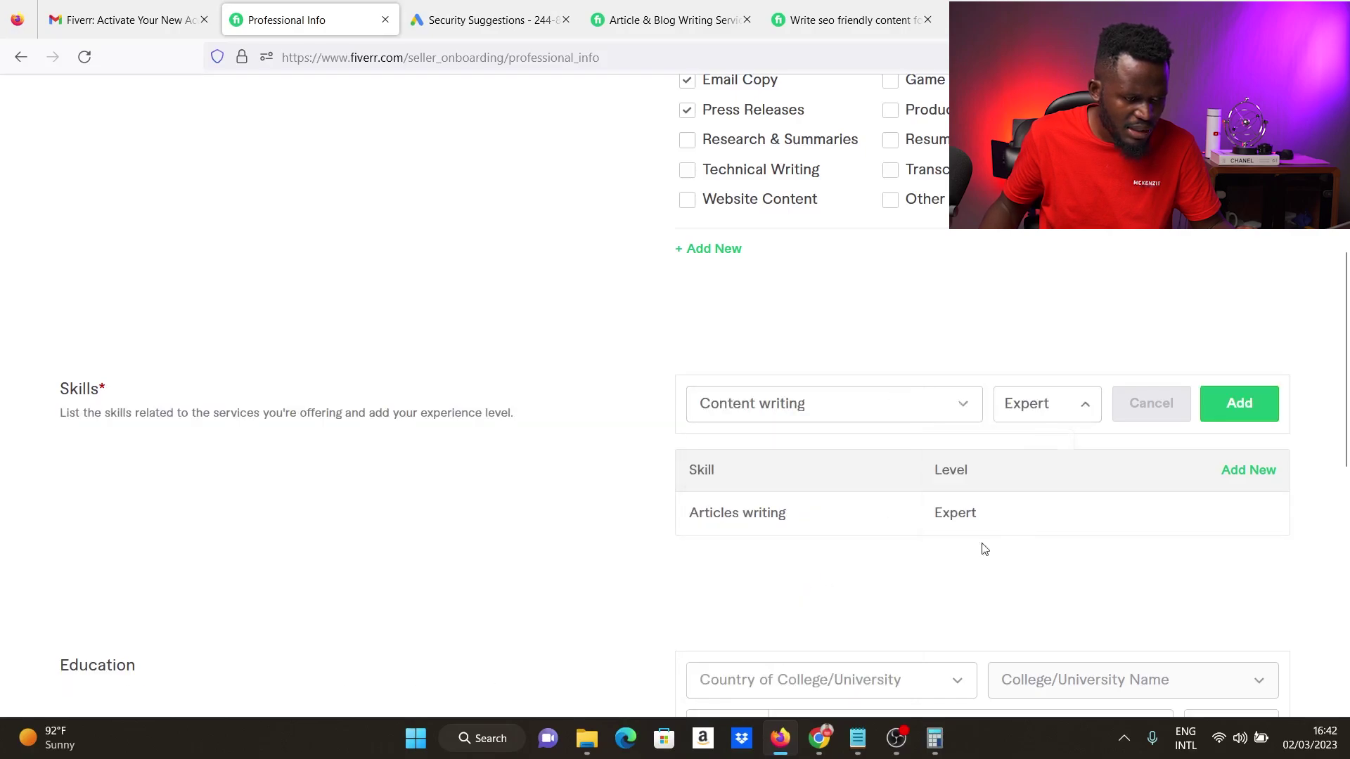
{"action": "left_click", "coordinate": [1243, 407]}
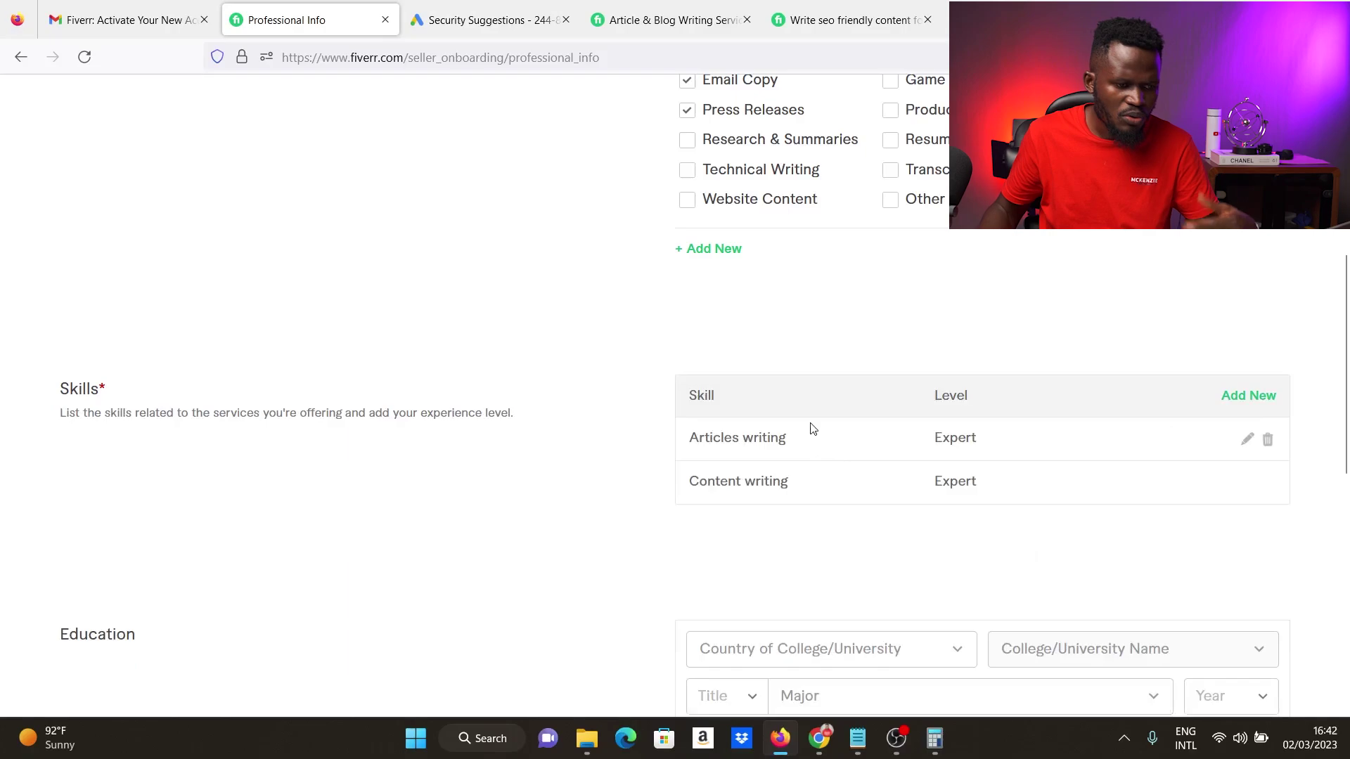
Step: Add Subtitles & captions as a skill at Expert level
{"action": "left_click", "coordinate": [1259, 398]}
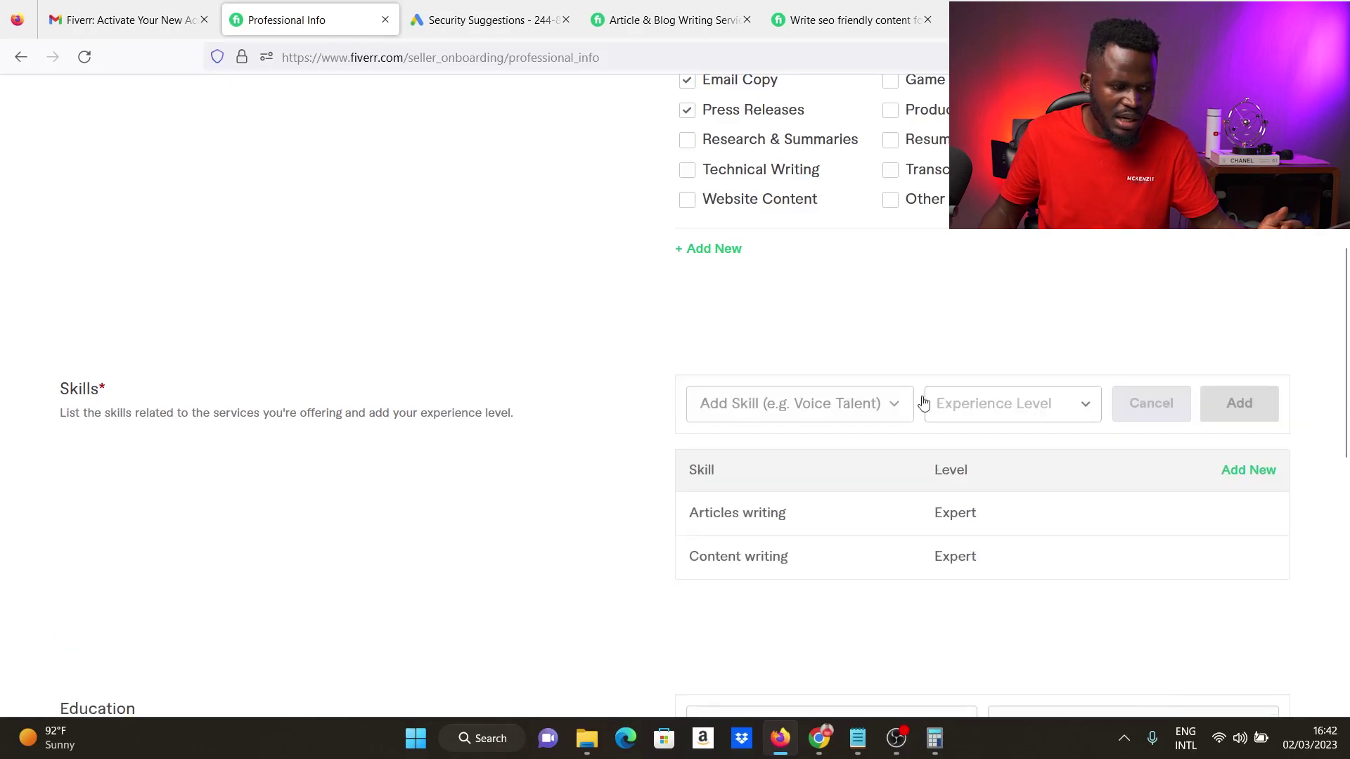
{"action": "left_click", "coordinate": [821, 409]}
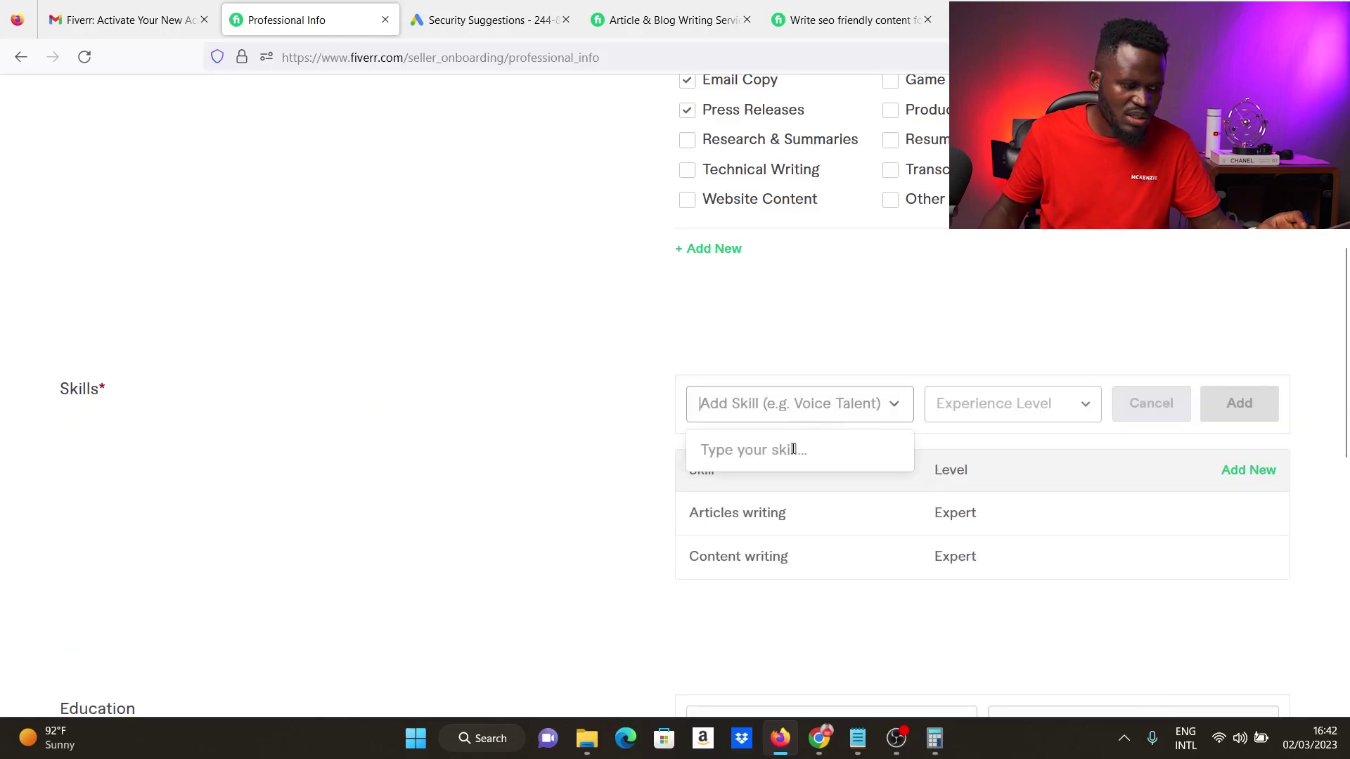
{"action": "type", "text": "sub"}
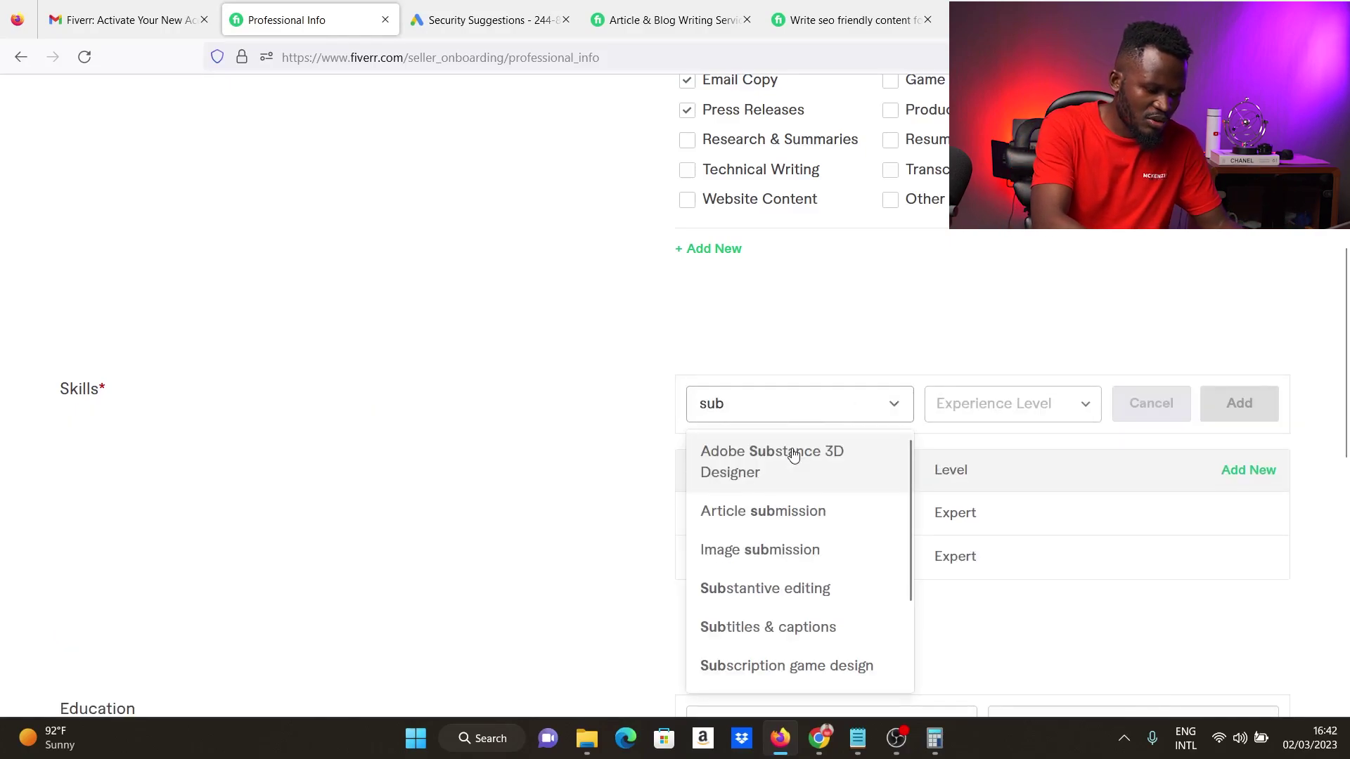
{"action": "type", "text": "tit"}
{"action": "left_click", "coordinate": [793, 453]}
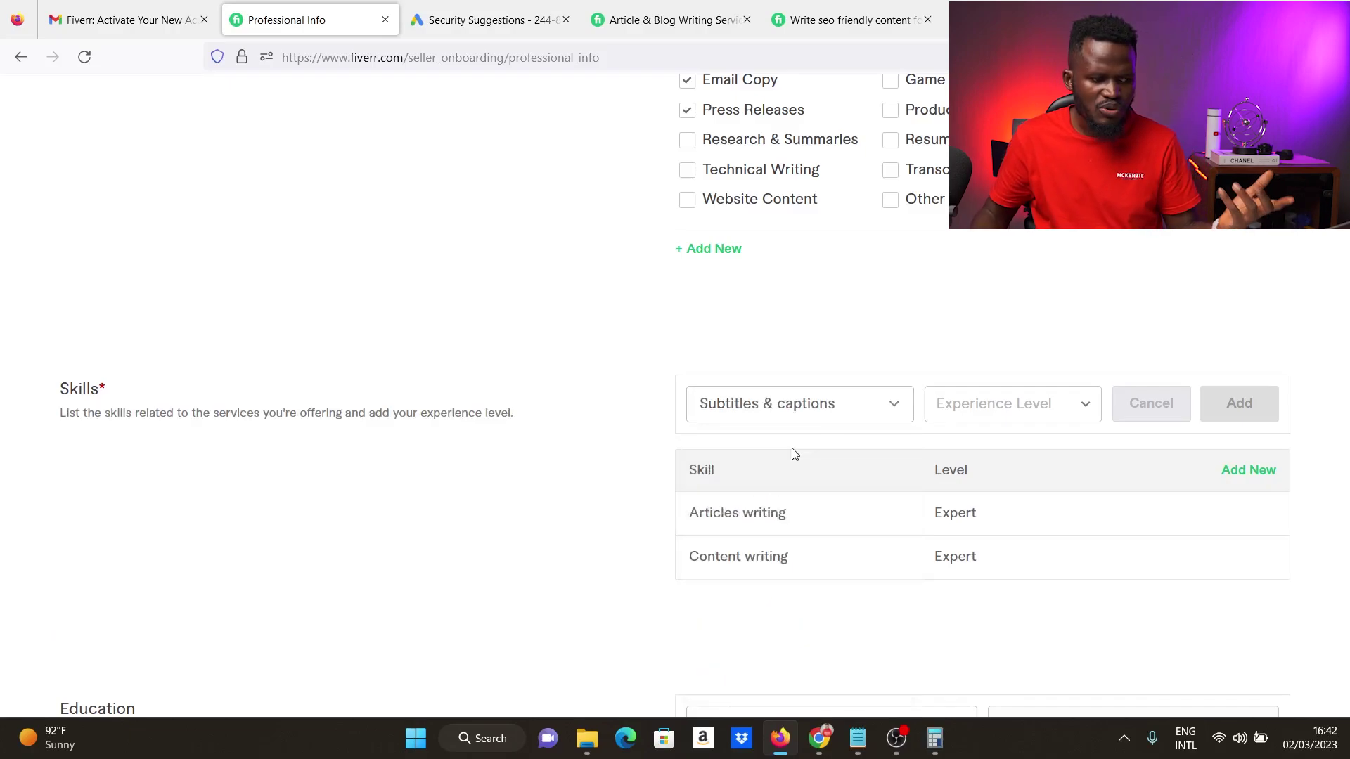
{"action": "left_click", "coordinate": [1069, 407]}
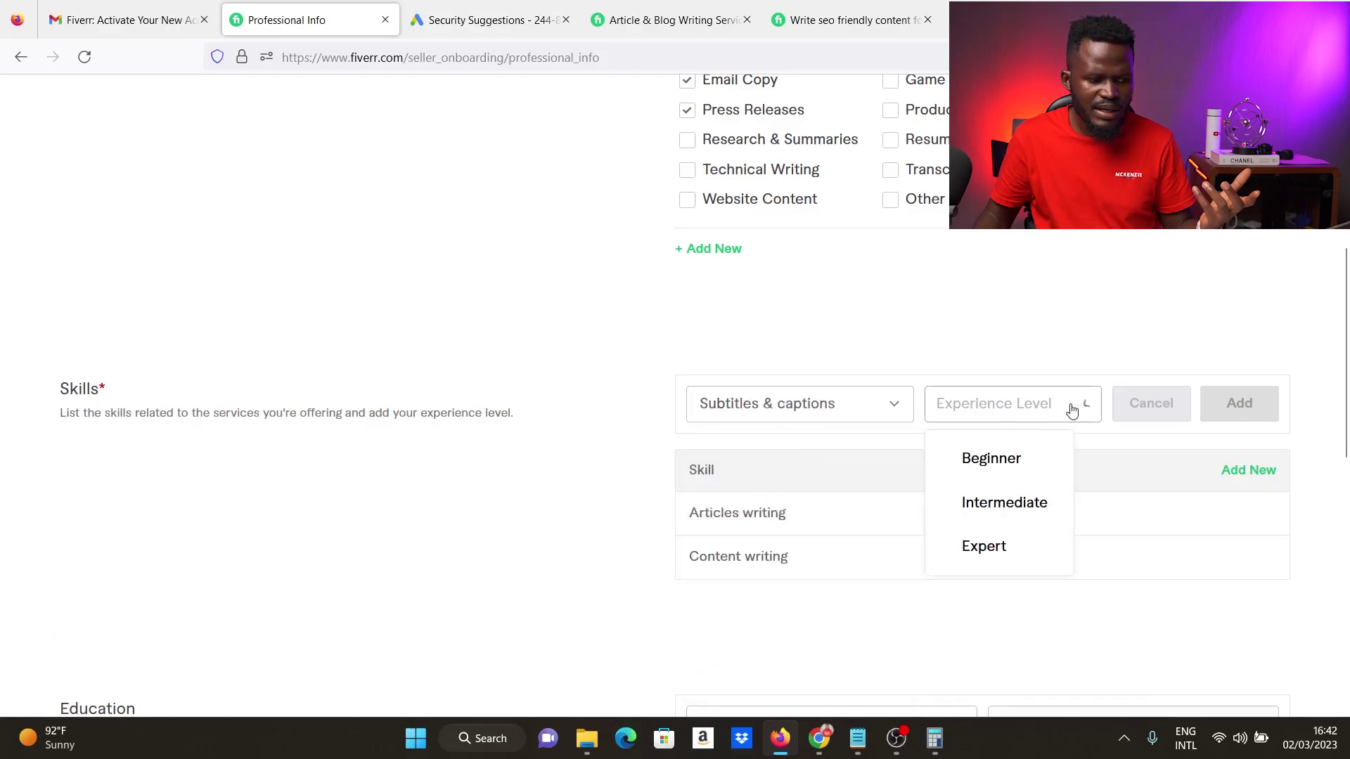
{"action": "left_click", "coordinate": [1001, 549]}
{"action": "left_click", "coordinate": [1238, 404]}
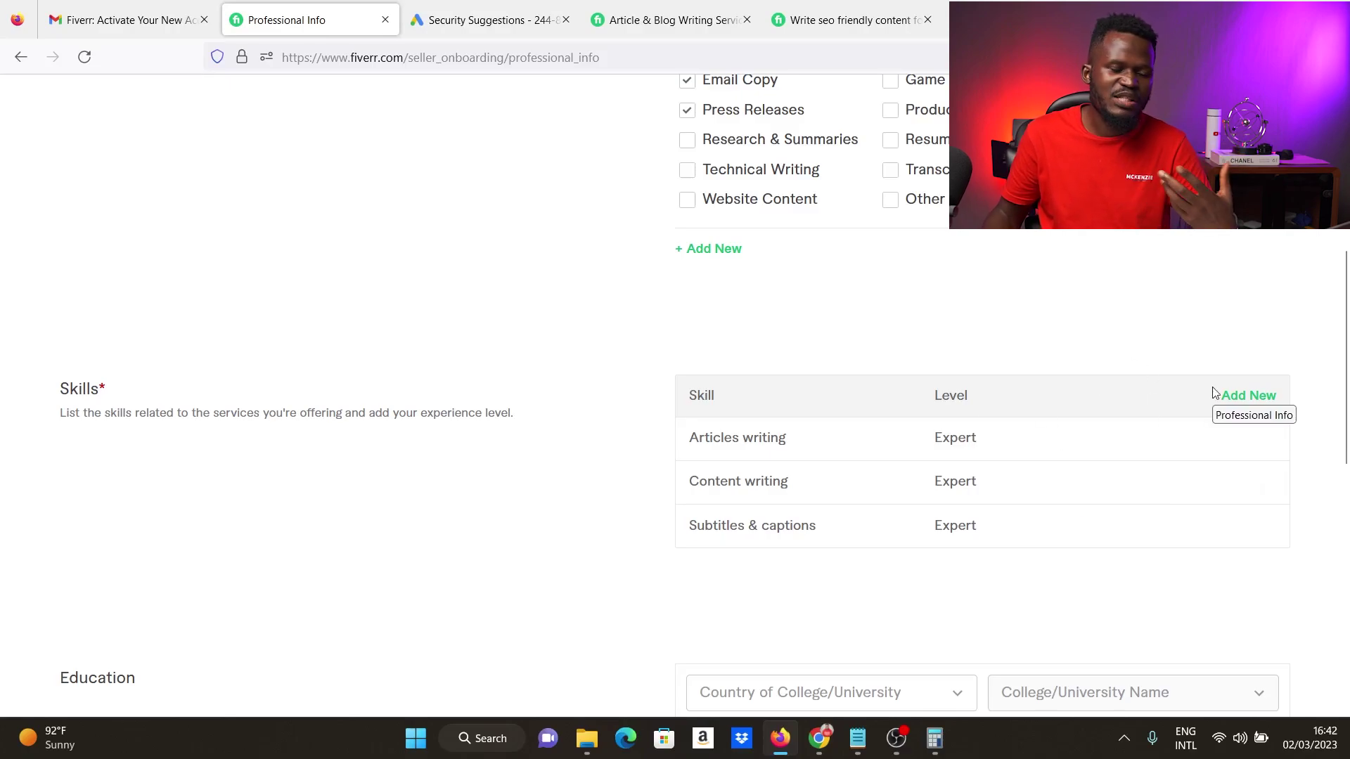
{"action": "scroll", "coordinate": [847, 434], "scroll_direction": "down", "scroll_amount": 4}
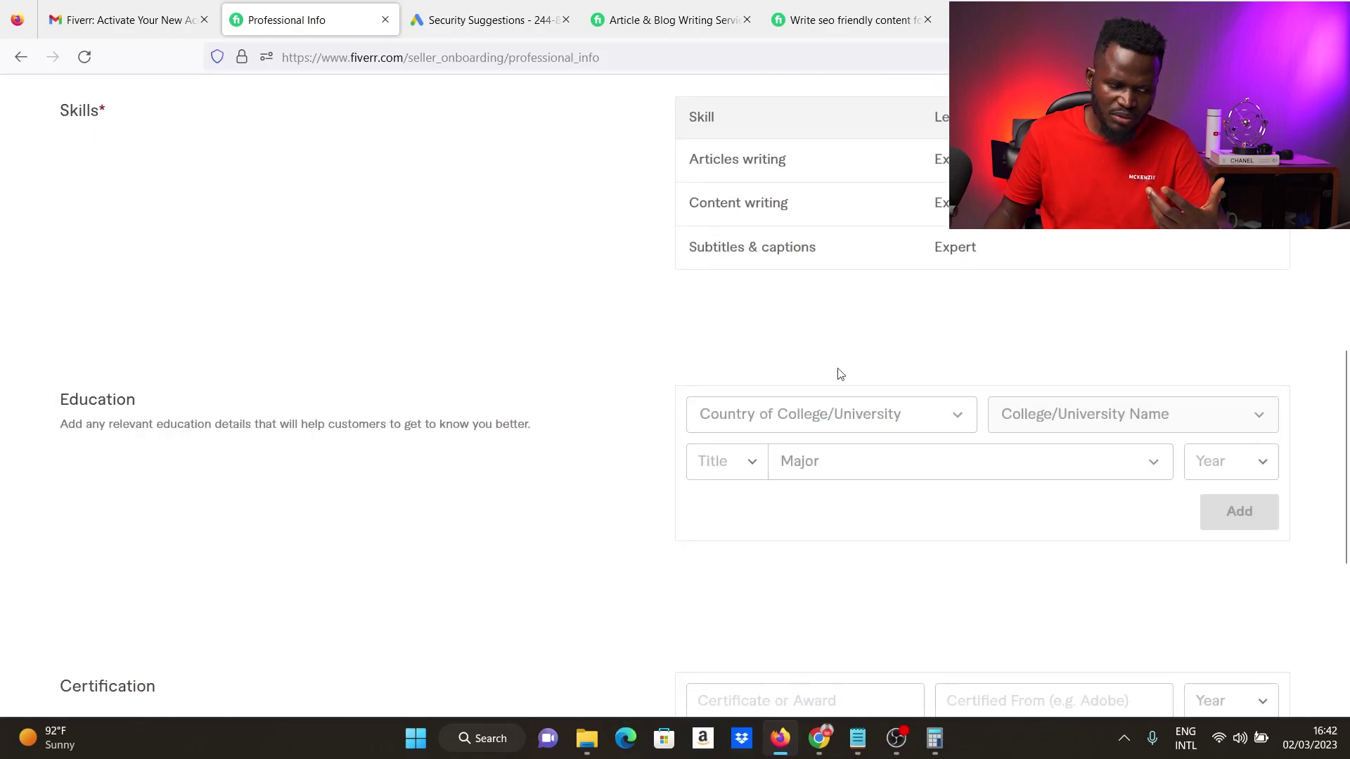
Step: Choose Nigeria as the Country of College/University
{"action": "left_click", "coordinate": [942, 429]}
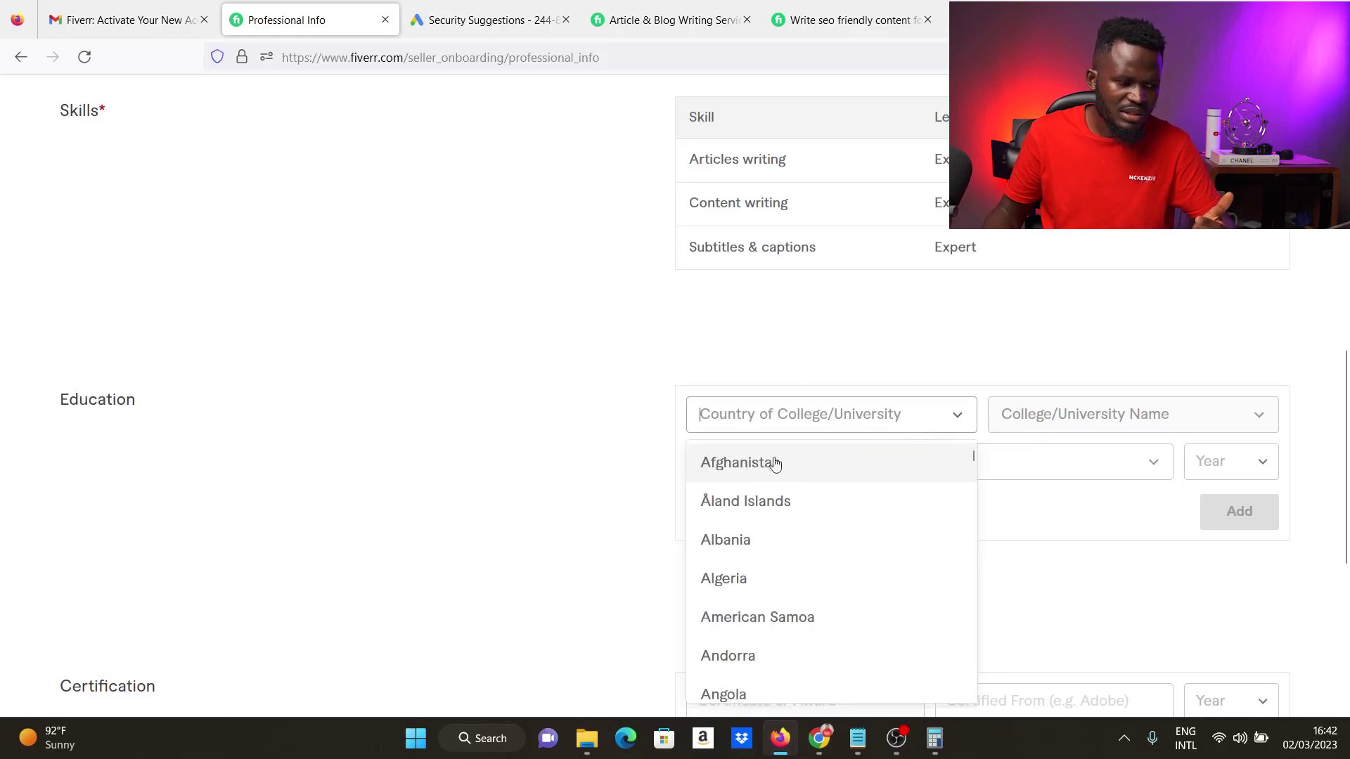
{"action": "scroll", "coordinate": [856, 385], "scroll_direction": "down", "scroll_amount": 2}
{"action": "scroll", "coordinate": [807, 452], "scroll_direction": "down", "scroll_amount": 8}
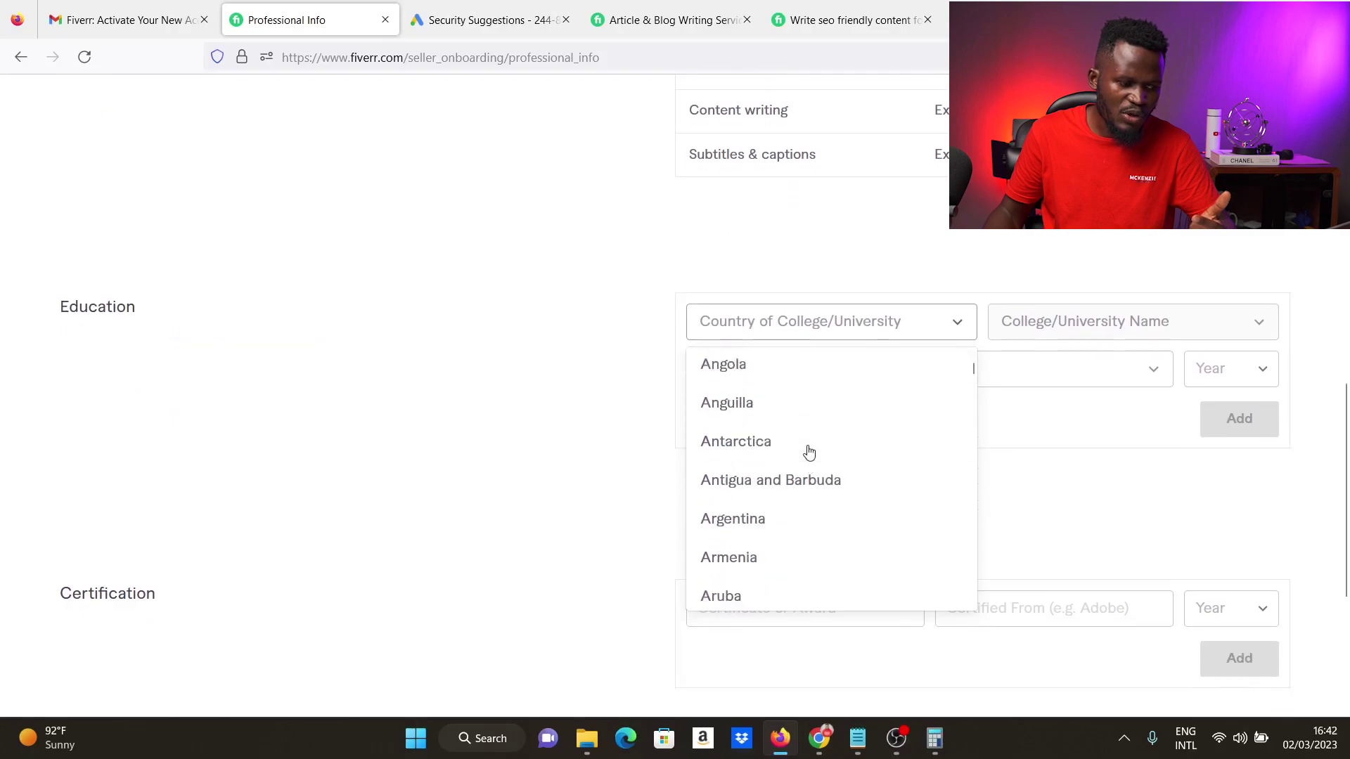
{"action": "scroll", "coordinate": [808, 452], "scroll_direction": "down", "scroll_amount": 15}
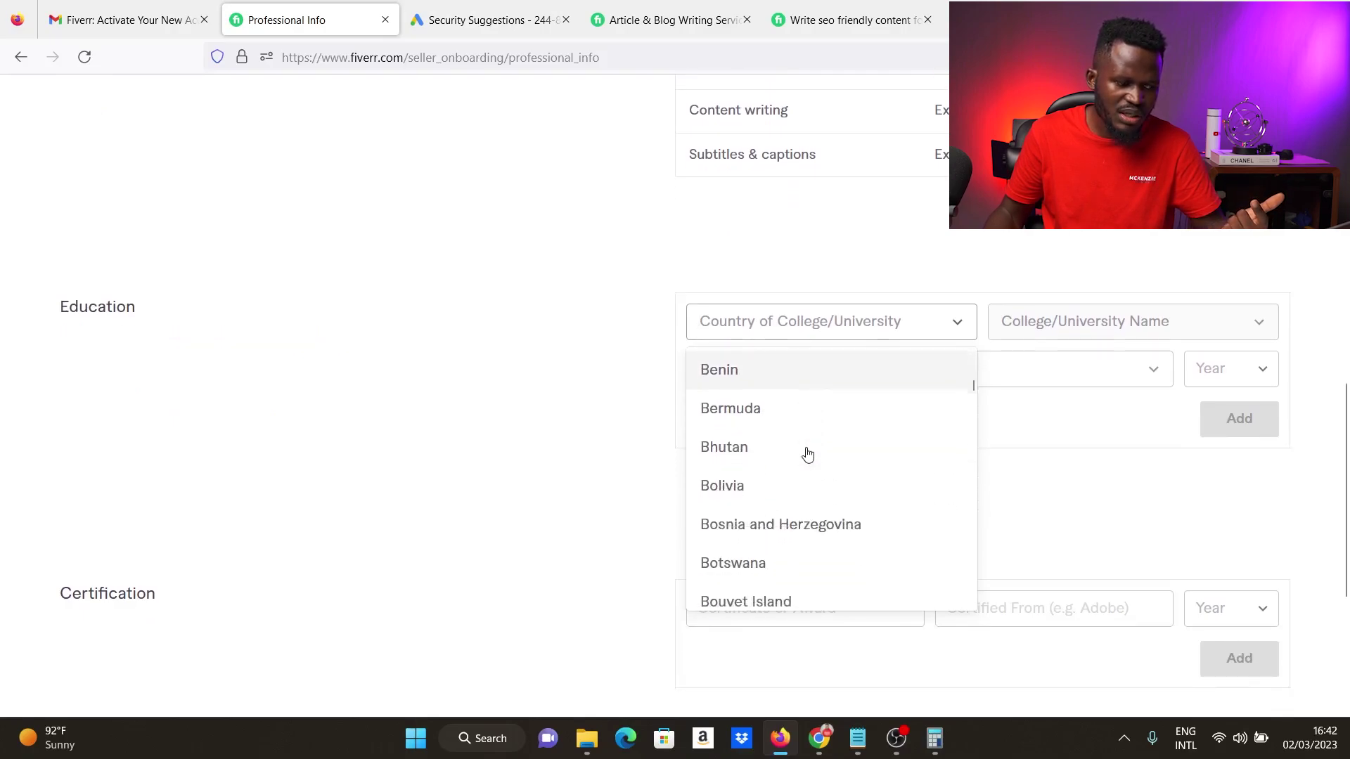
{"action": "scroll", "coordinate": [803, 460], "scroll_direction": "down", "scroll_amount": 20}
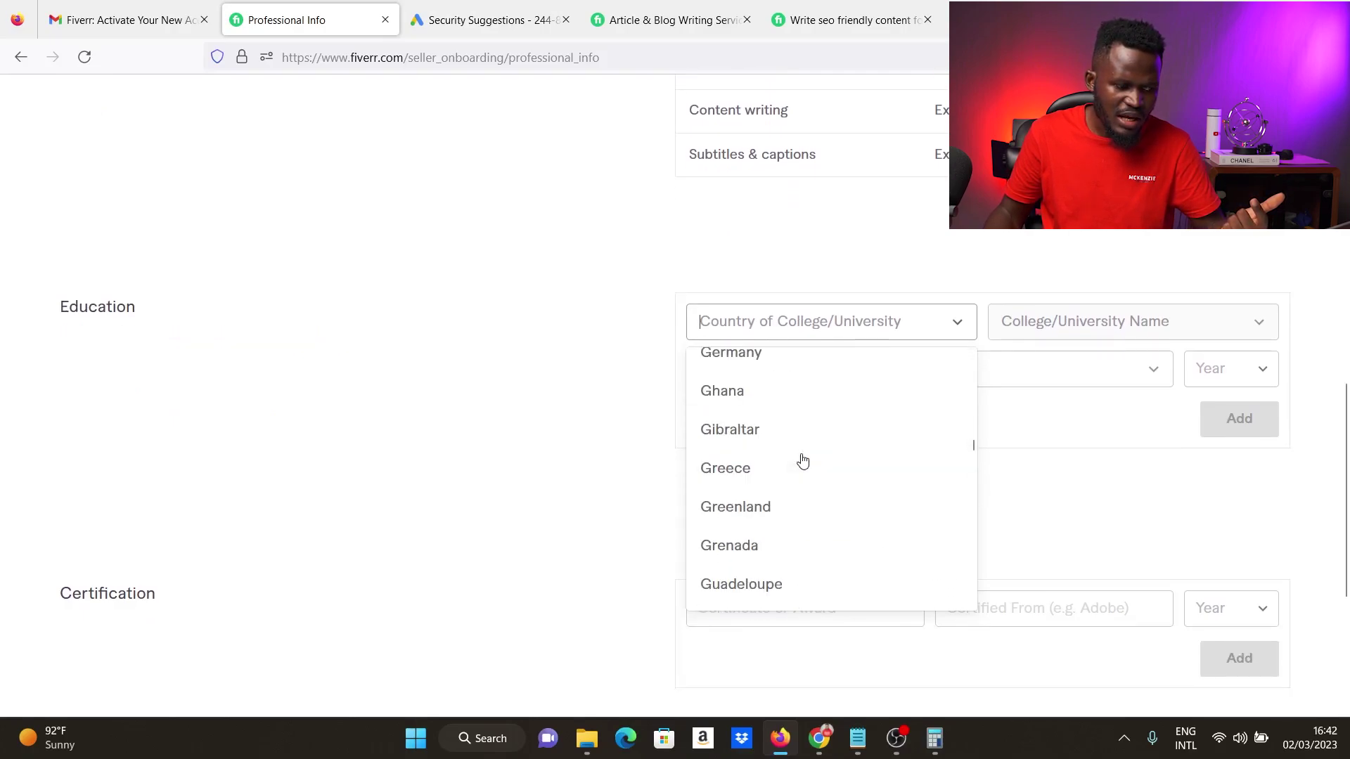
{"action": "scroll", "coordinate": [803, 461], "scroll_direction": "down", "scroll_amount": 20}
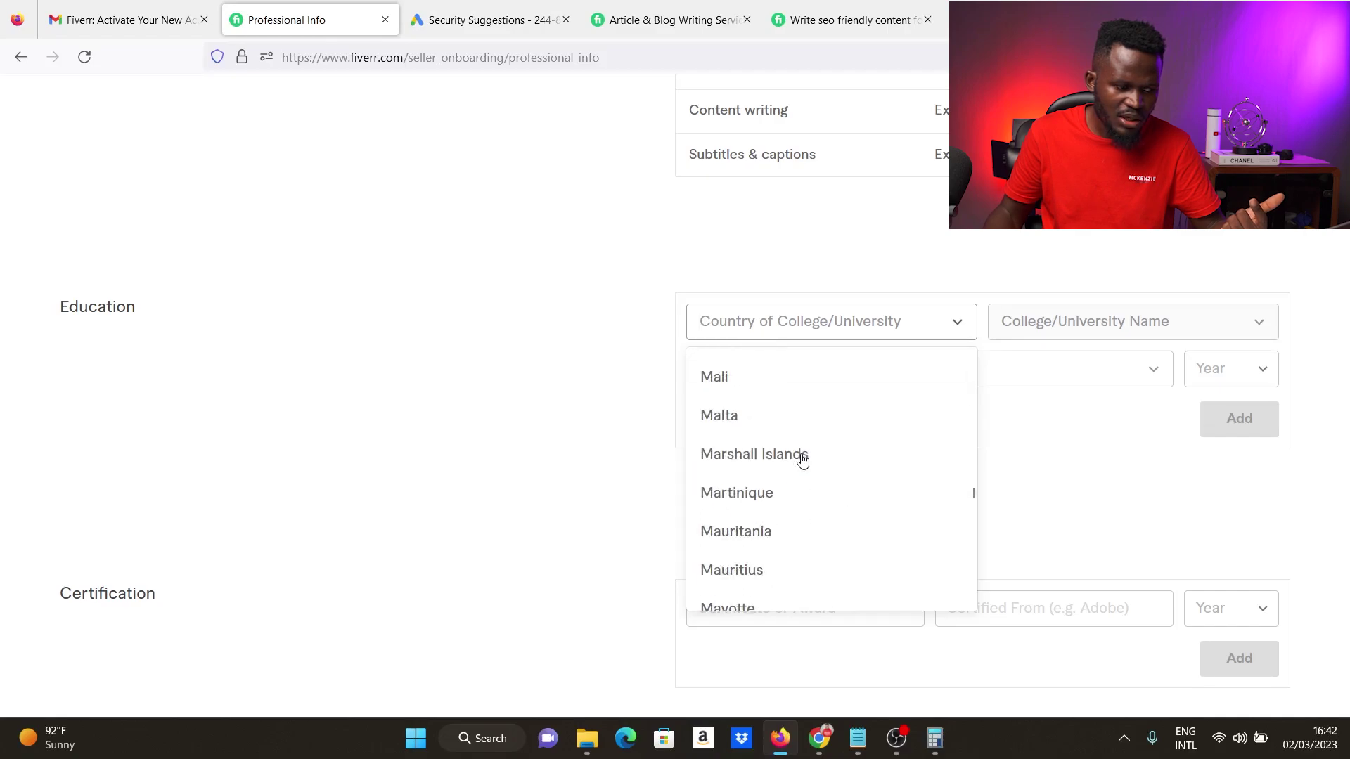
{"action": "scroll", "coordinate": [803, 461], "scroll_direction": "down", "scroll_amount": 4}
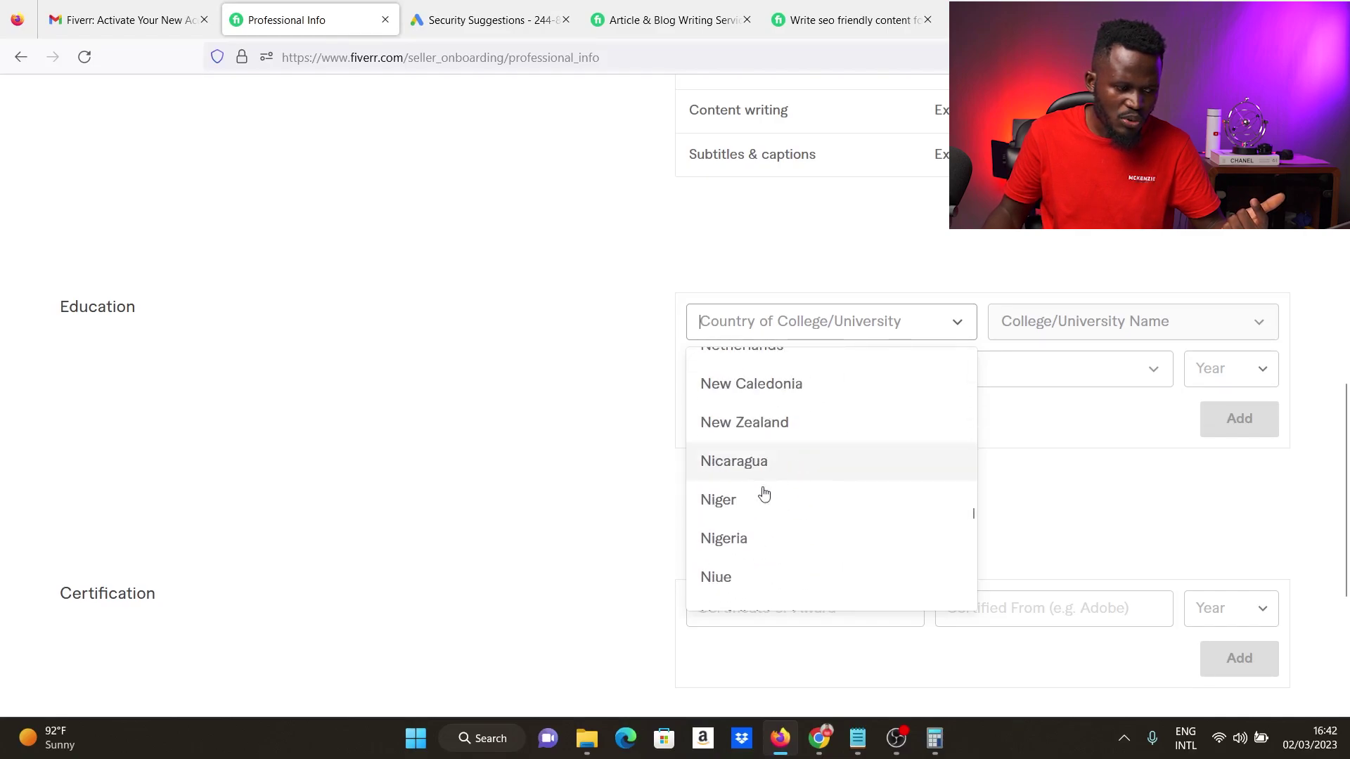
{"action": "left_click", "coordinate": [757, 540]}
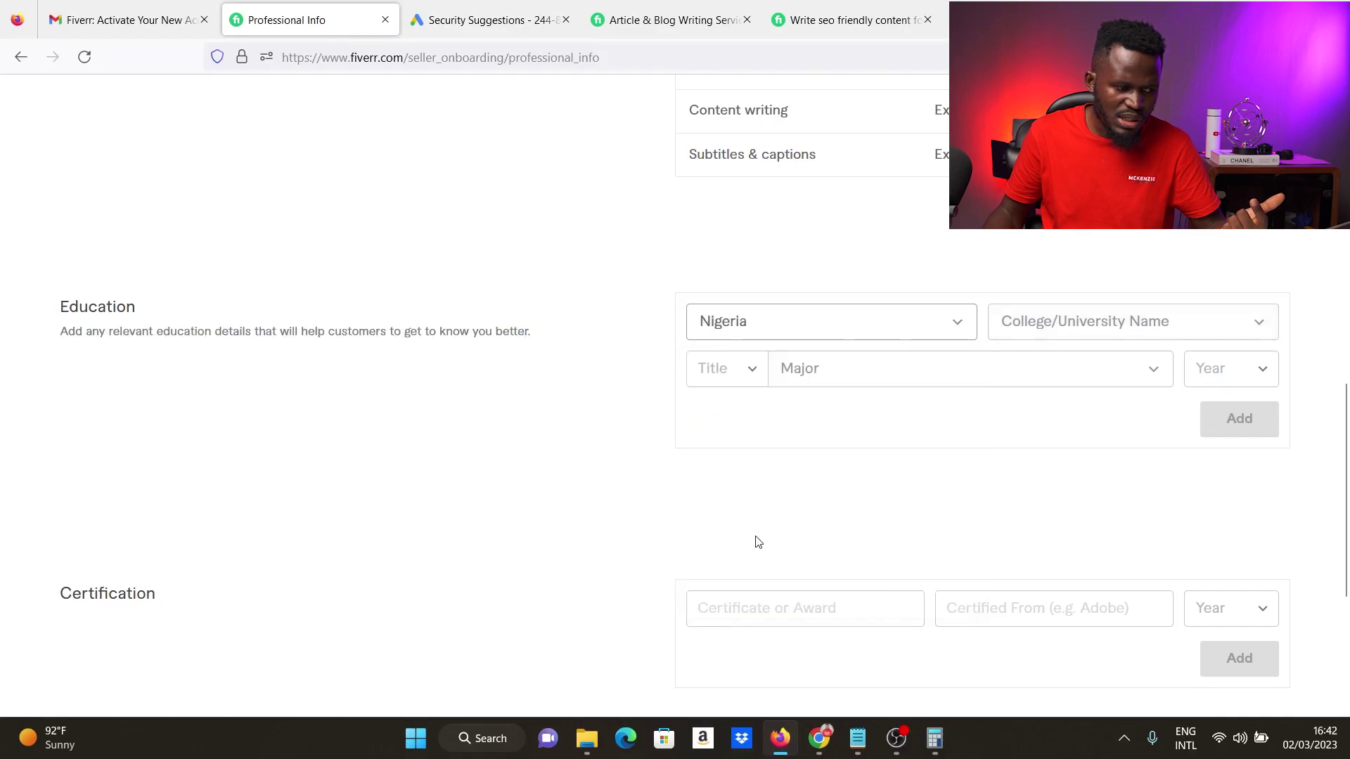
Step: Search for and select University of Lagos as the college name
{"action": "left_click", "coordinate": [1117, 323]}
{"action": "type", "text": "univer"}
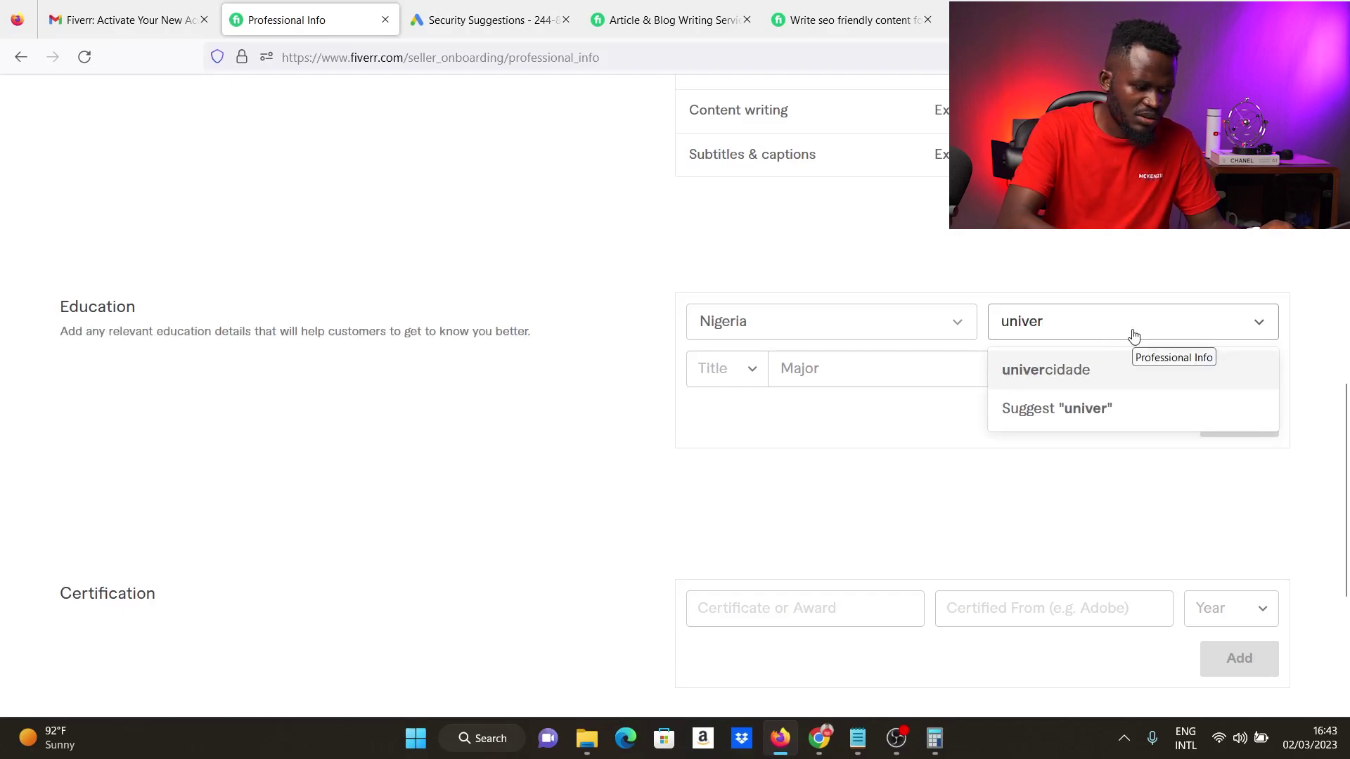
{"action": "type", "text": "sity"}
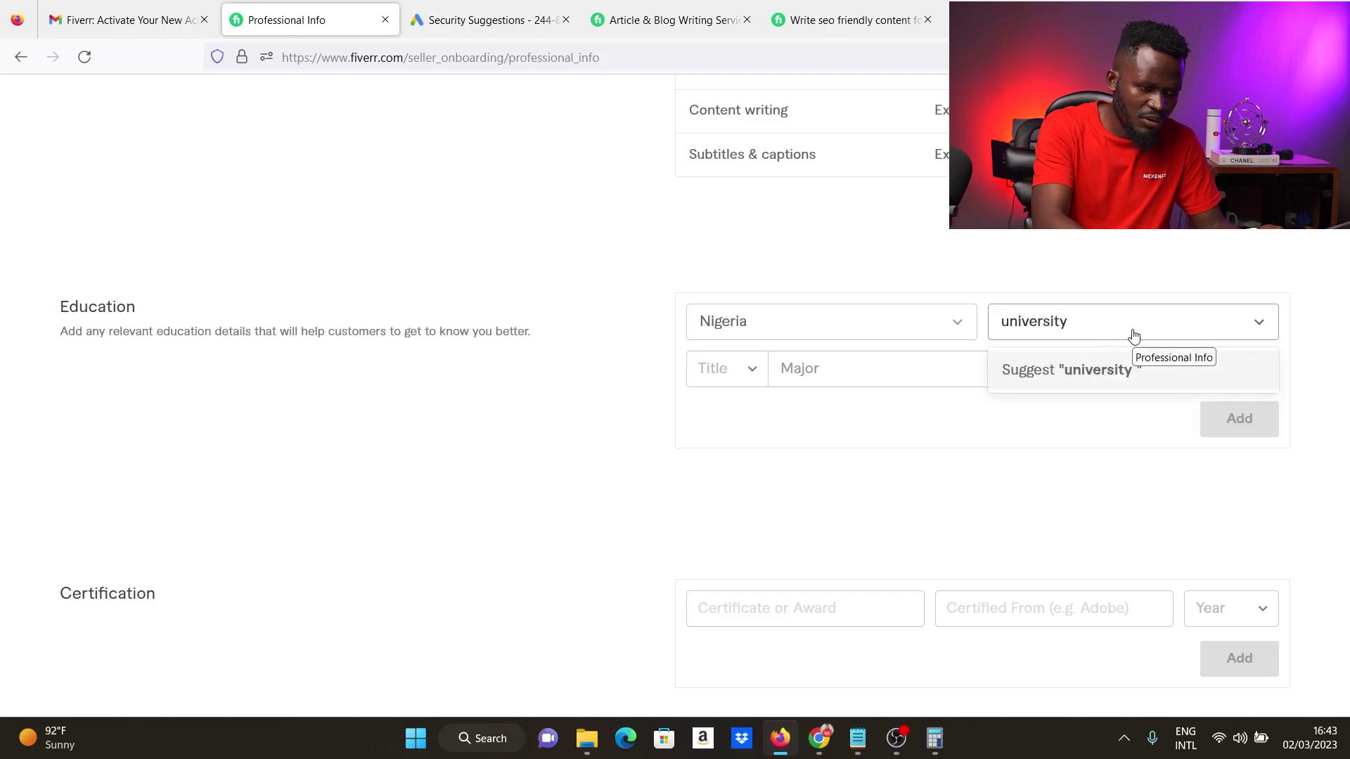
{"action": "type", "text": " of"}
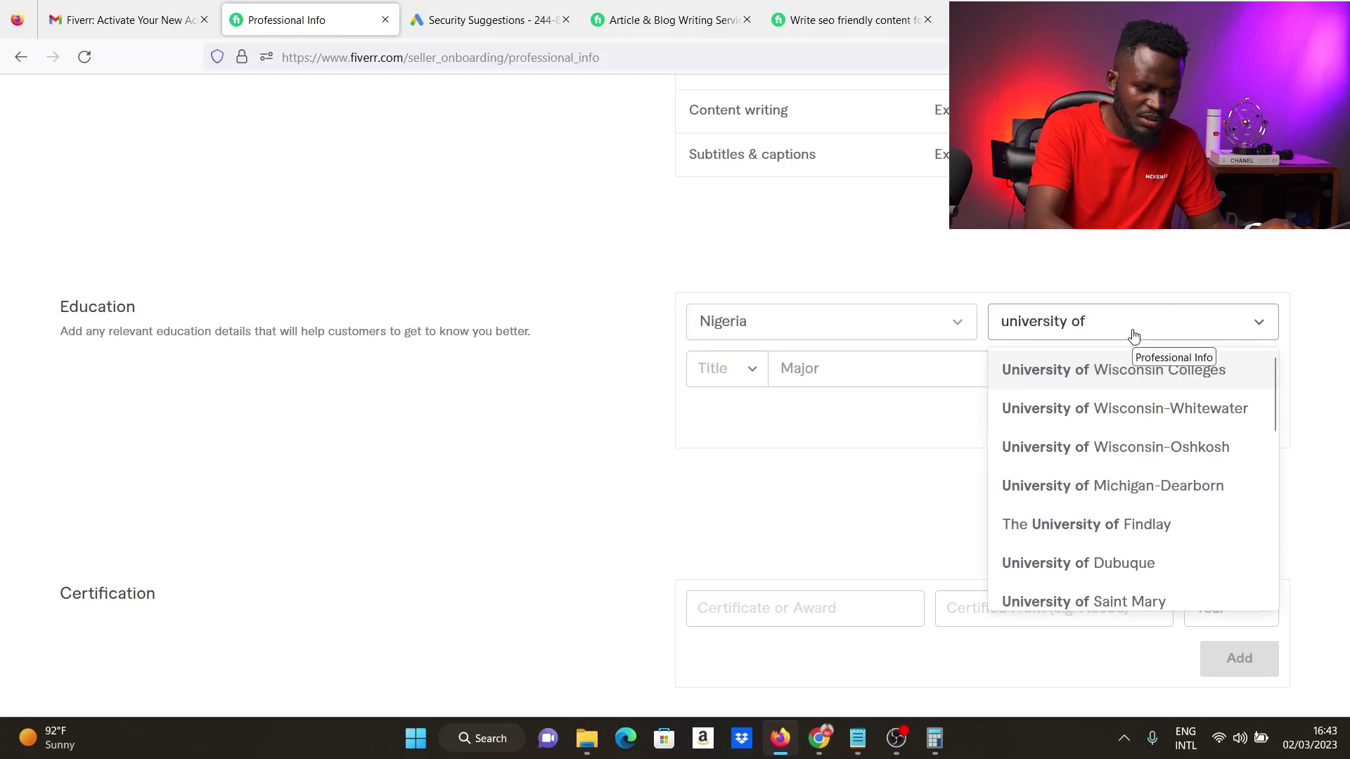
{"action": "type", "text": " lago"}
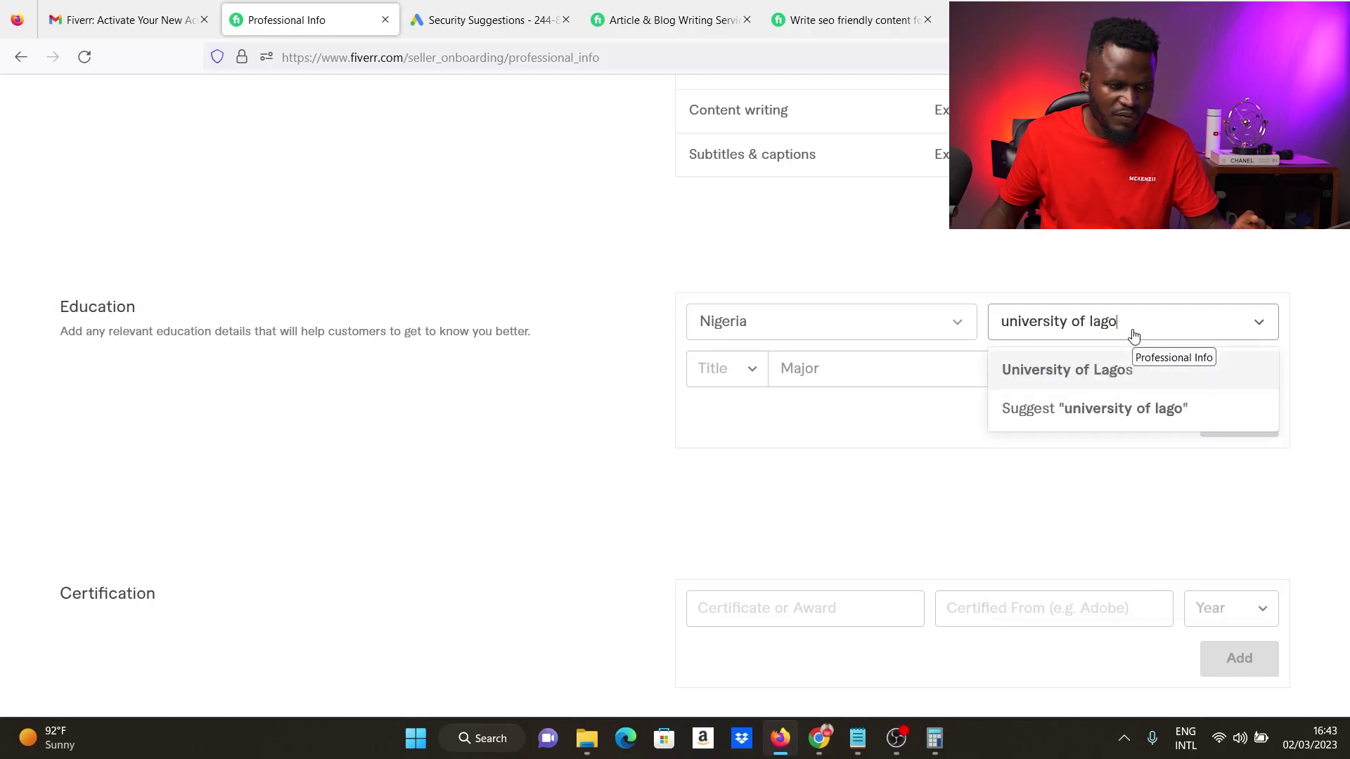
{"action": "left_click", "coordinate": [1072, 384]}
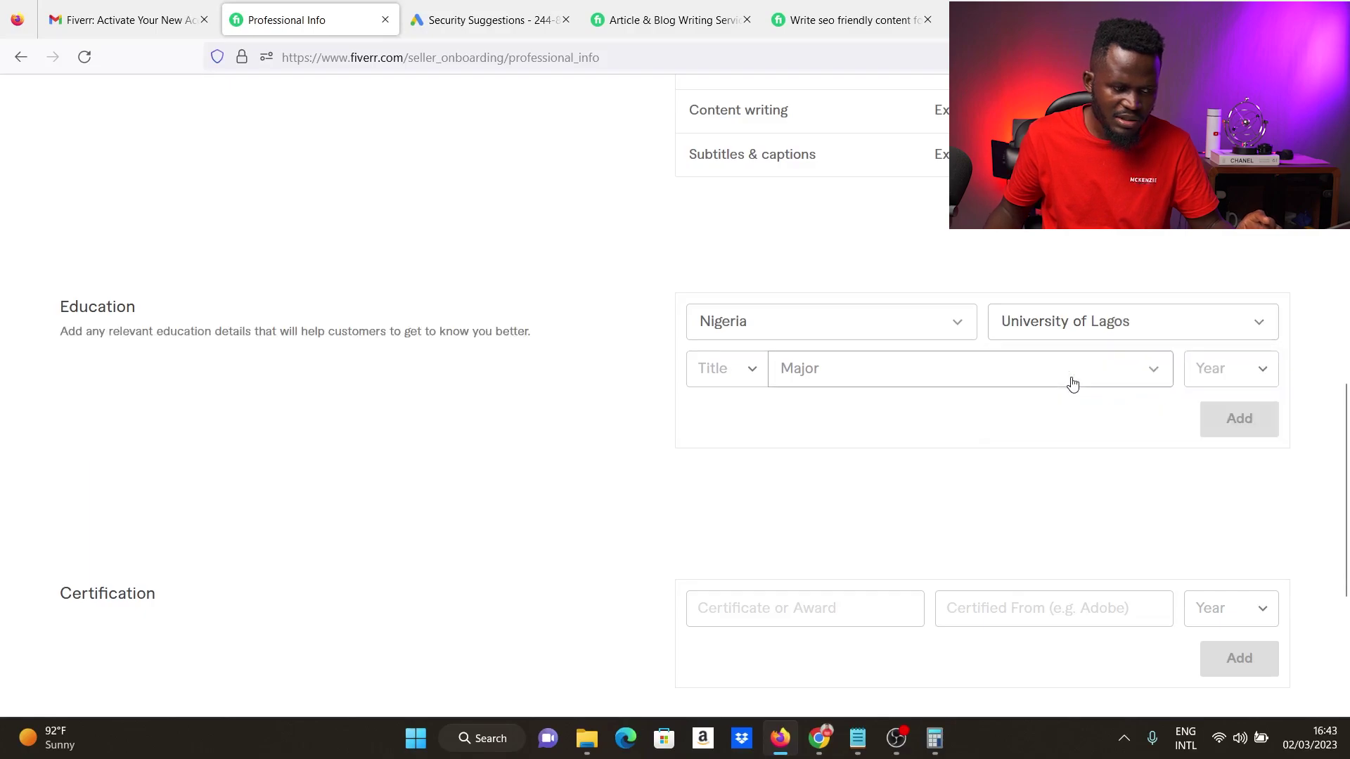
Step: Choose B.Sc. as the degree title and written communication as the major
{"action": "left_click", "coordinate": [753, 377]}
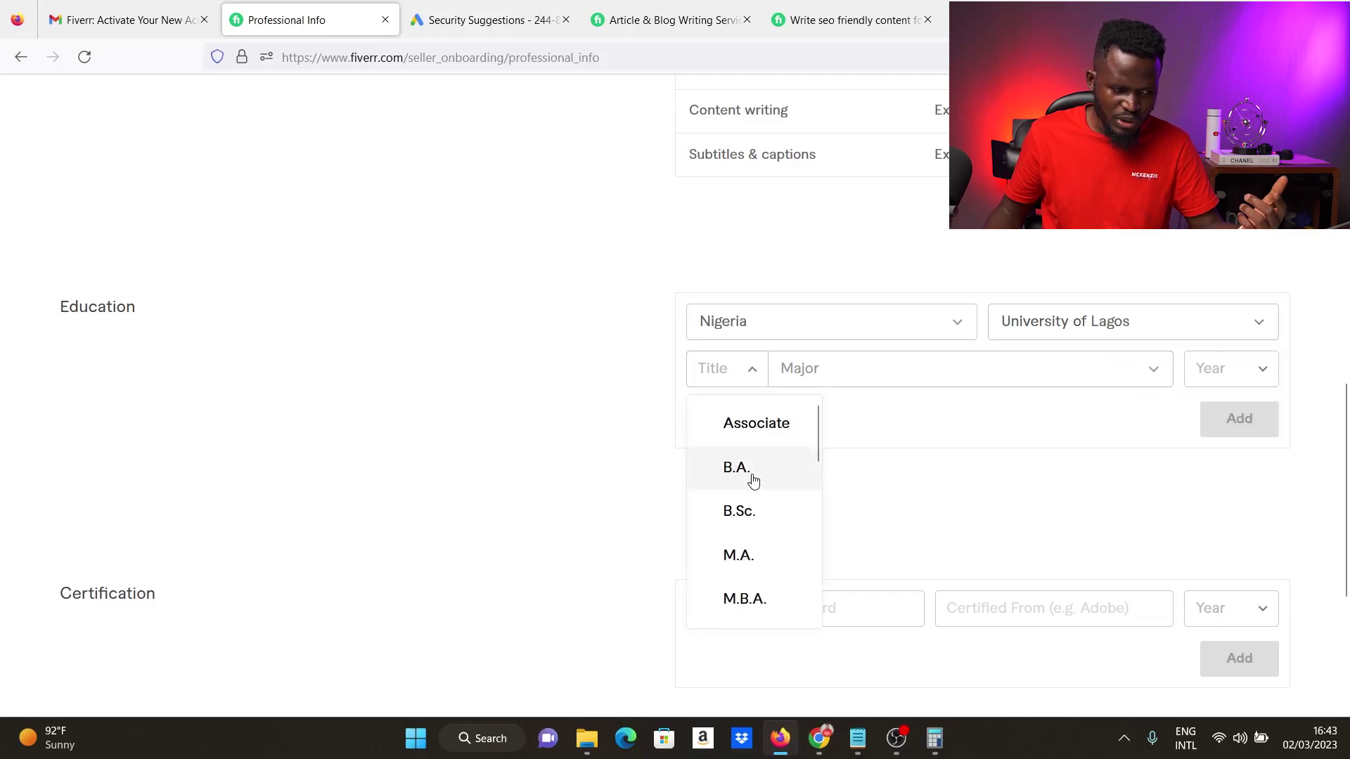
{"action": "left_click", "coordinate": [745, 521]}
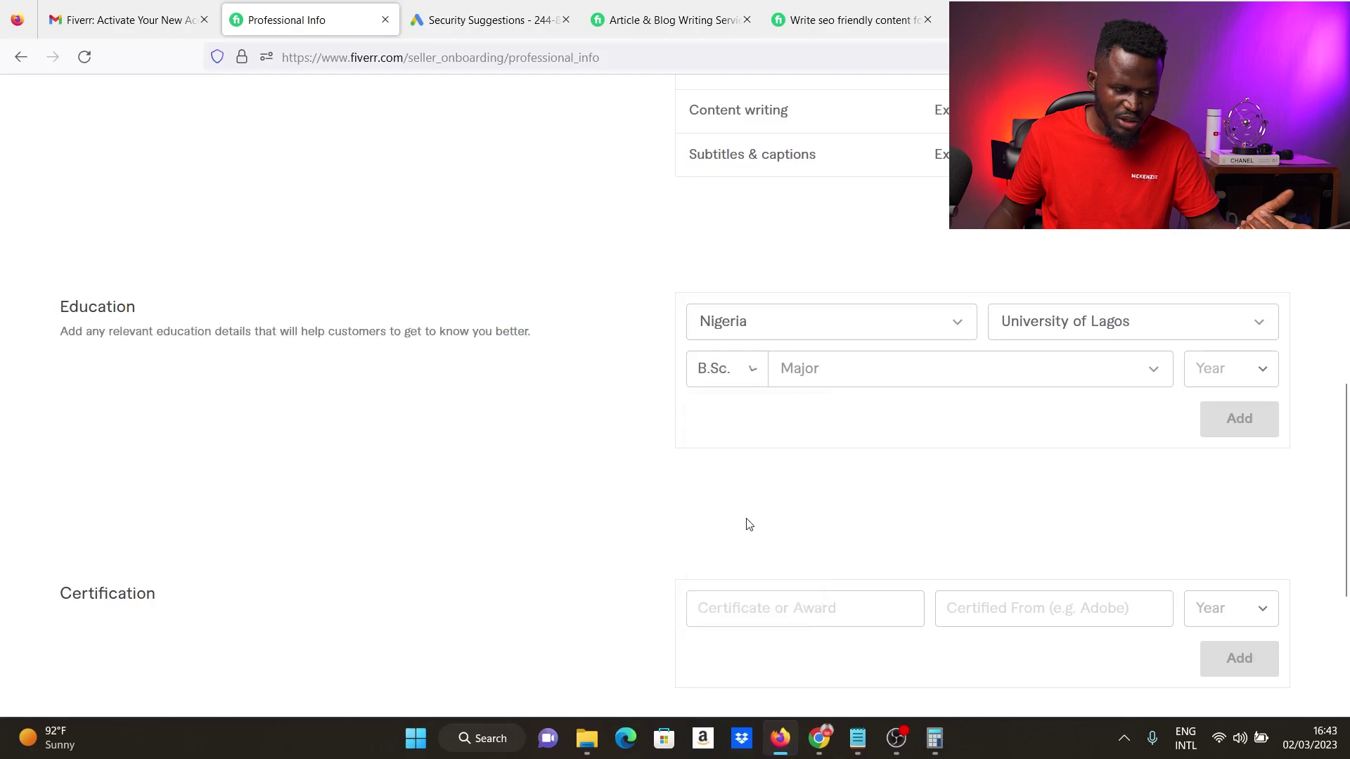
{"action": "left_click", "coordinate": [1148, 371]}
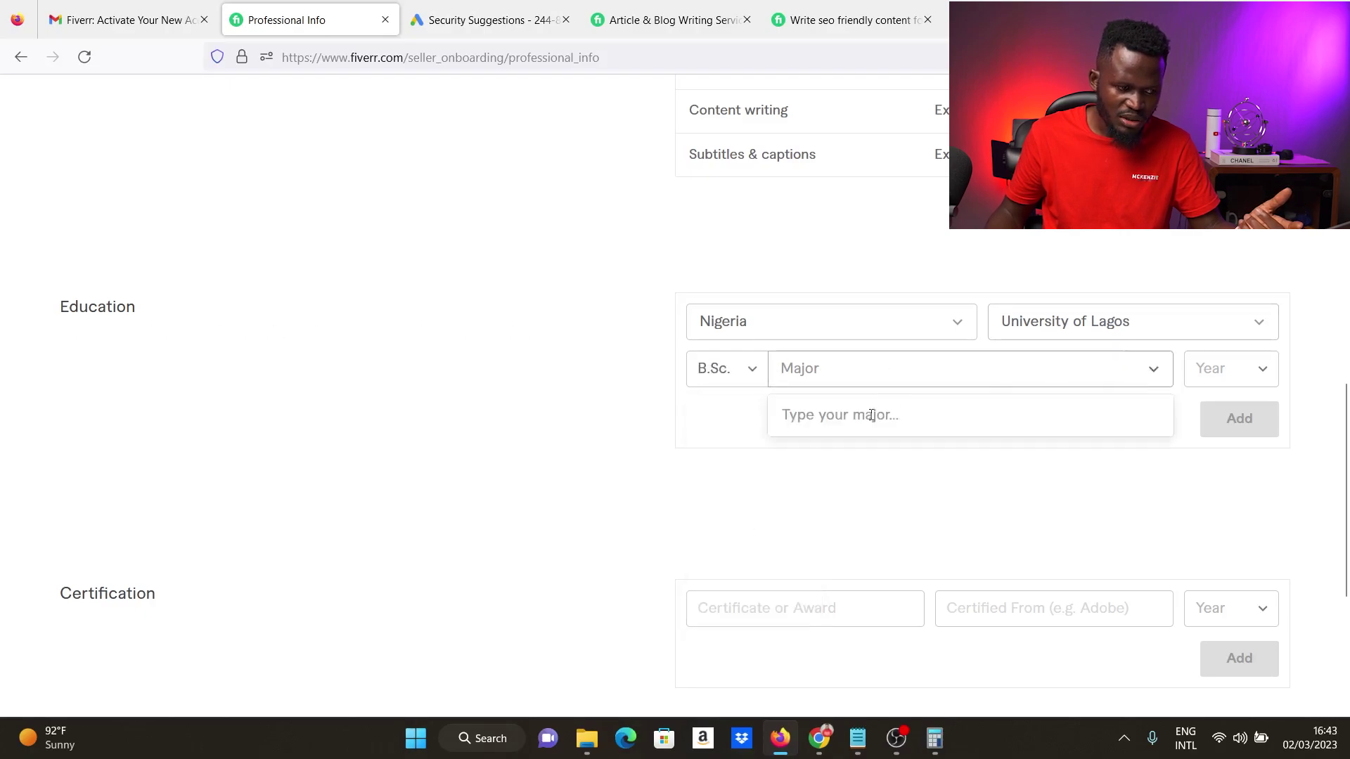
{"action": "type", "text": "writ"}
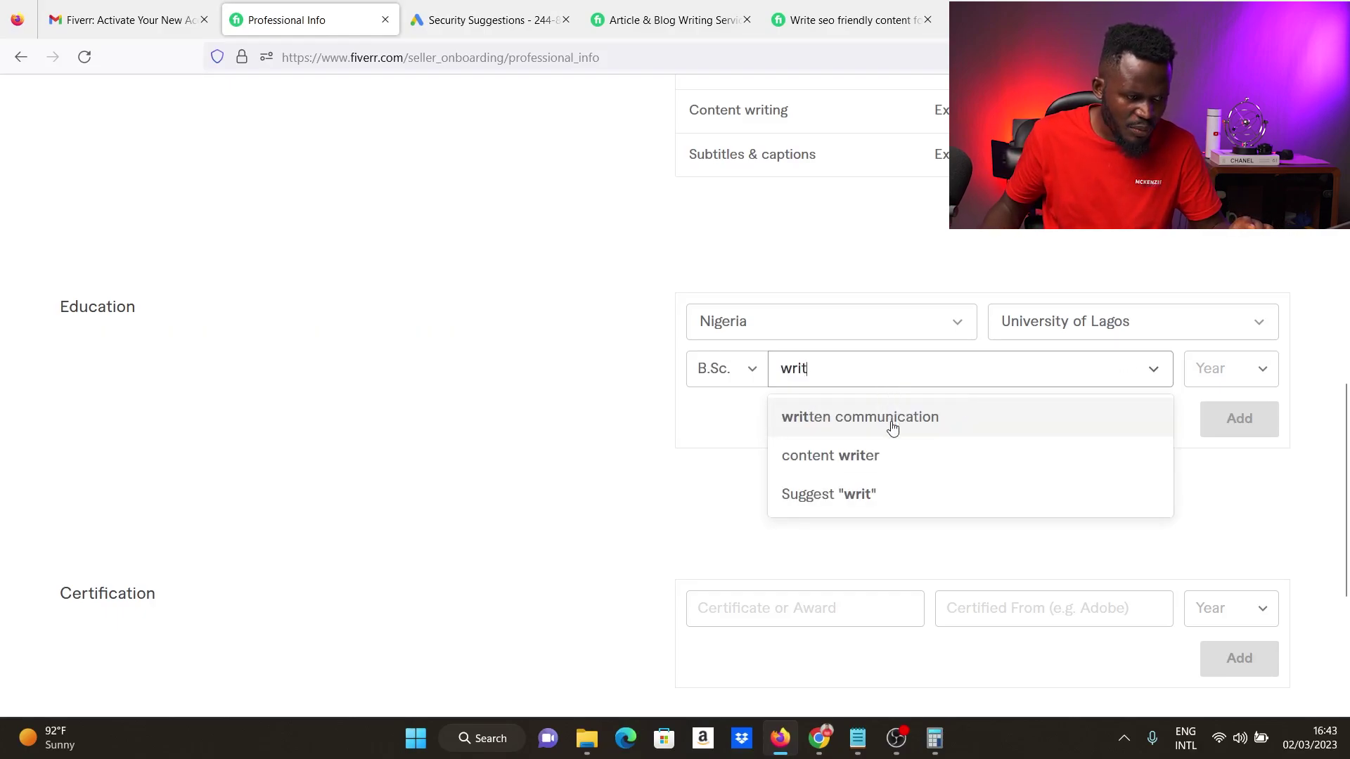
{"action": "left_click", "coordinate": [888, 421]}
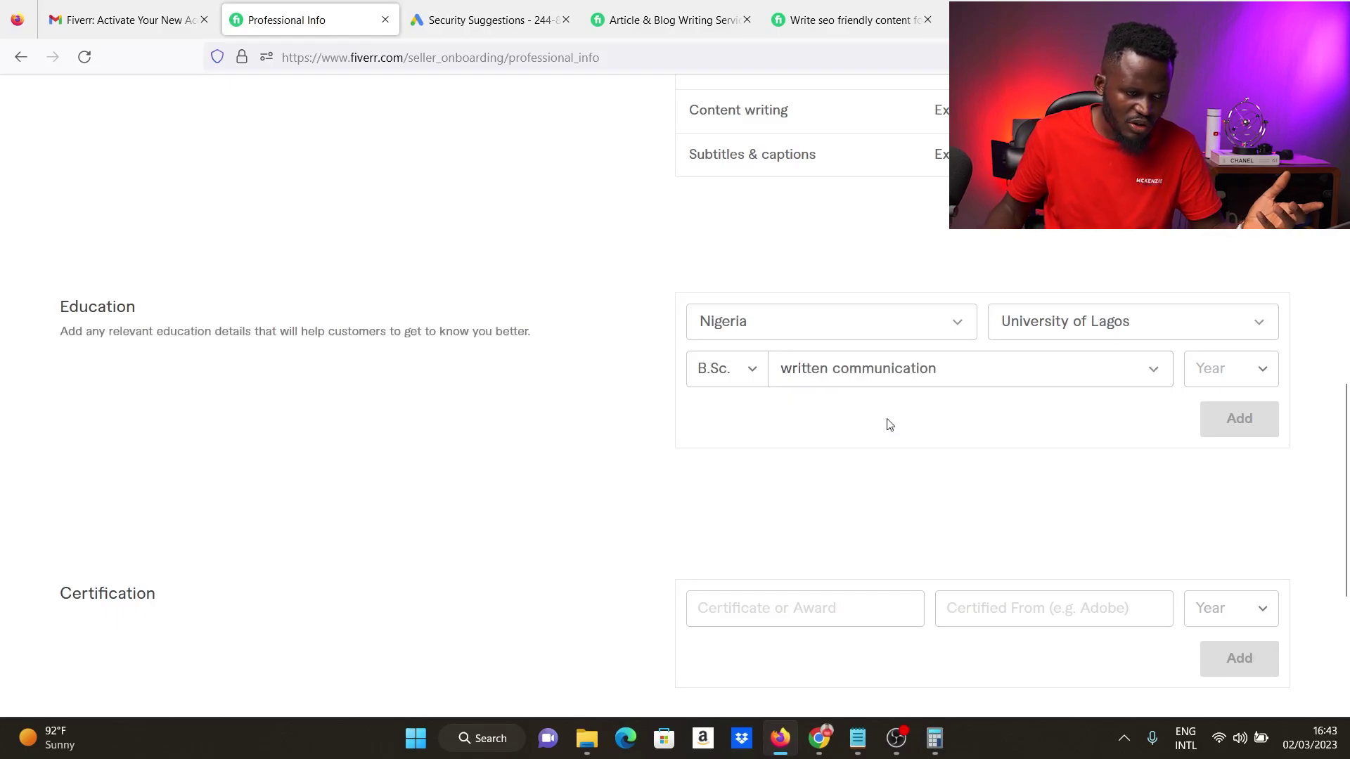
Step: Set the graduation year to 2010 and add the education entry
{"action": "left_click", "coordinate": [1220, 376]}
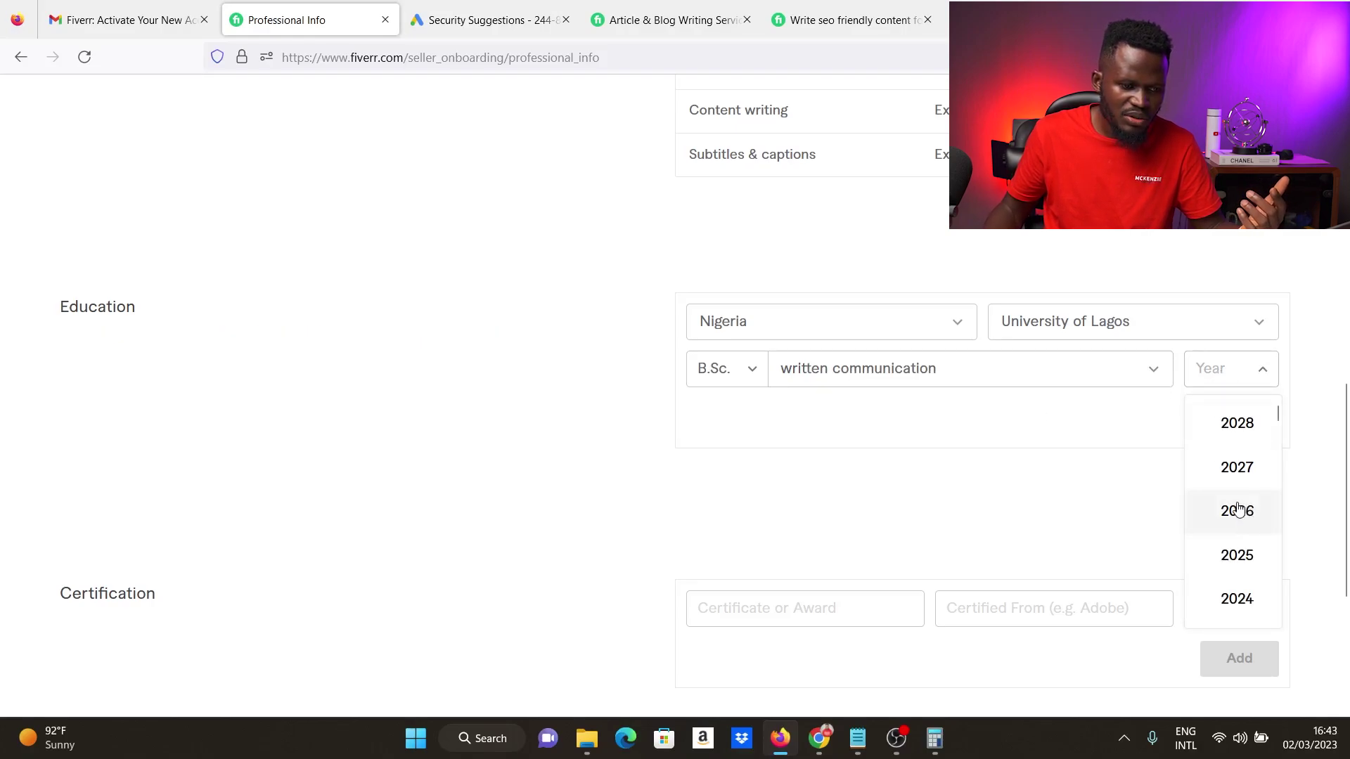
{"action": "scroll", "coordinate": [1238, 509], "scroll_direction": "down", "scroll_amount": 4}
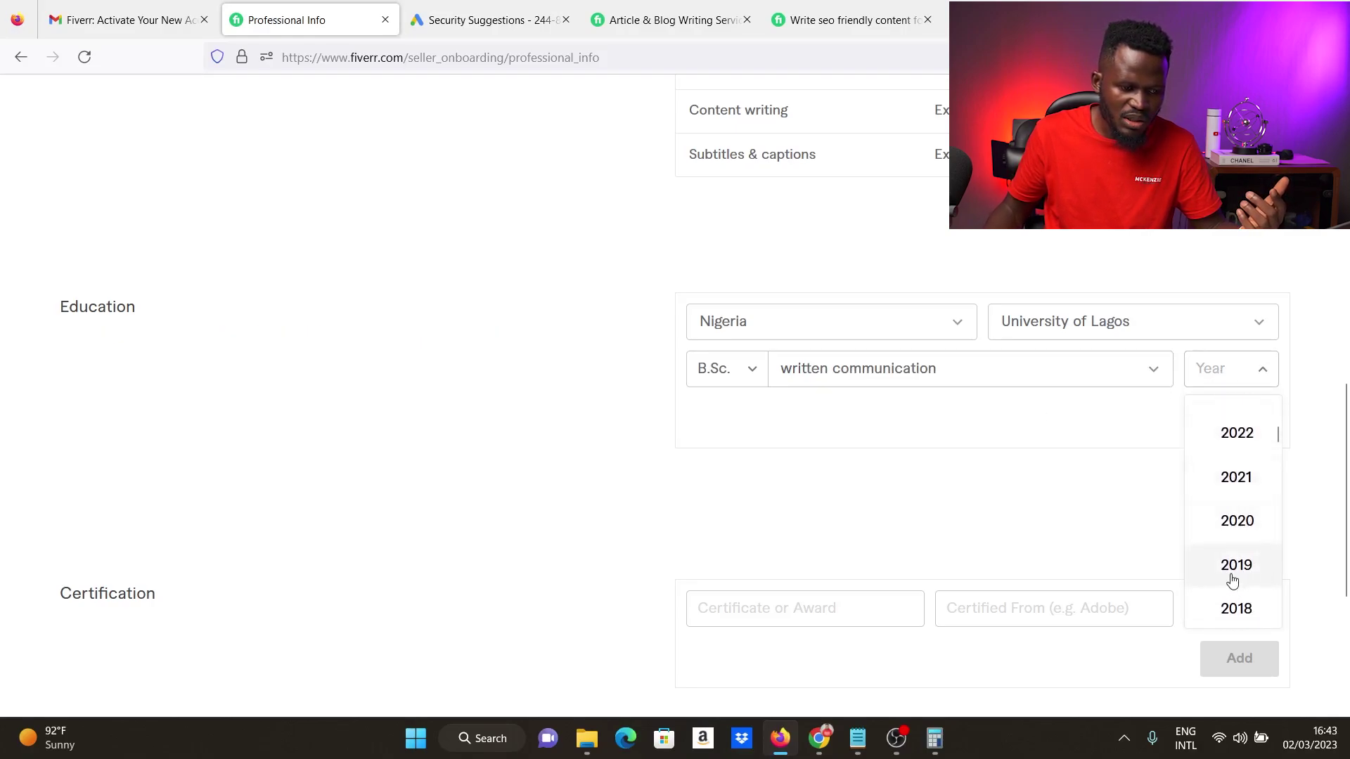
{"action": "scroll", "coordinate": [1231, 576], "scroll_direction": "down", "scroll_amount": 11}
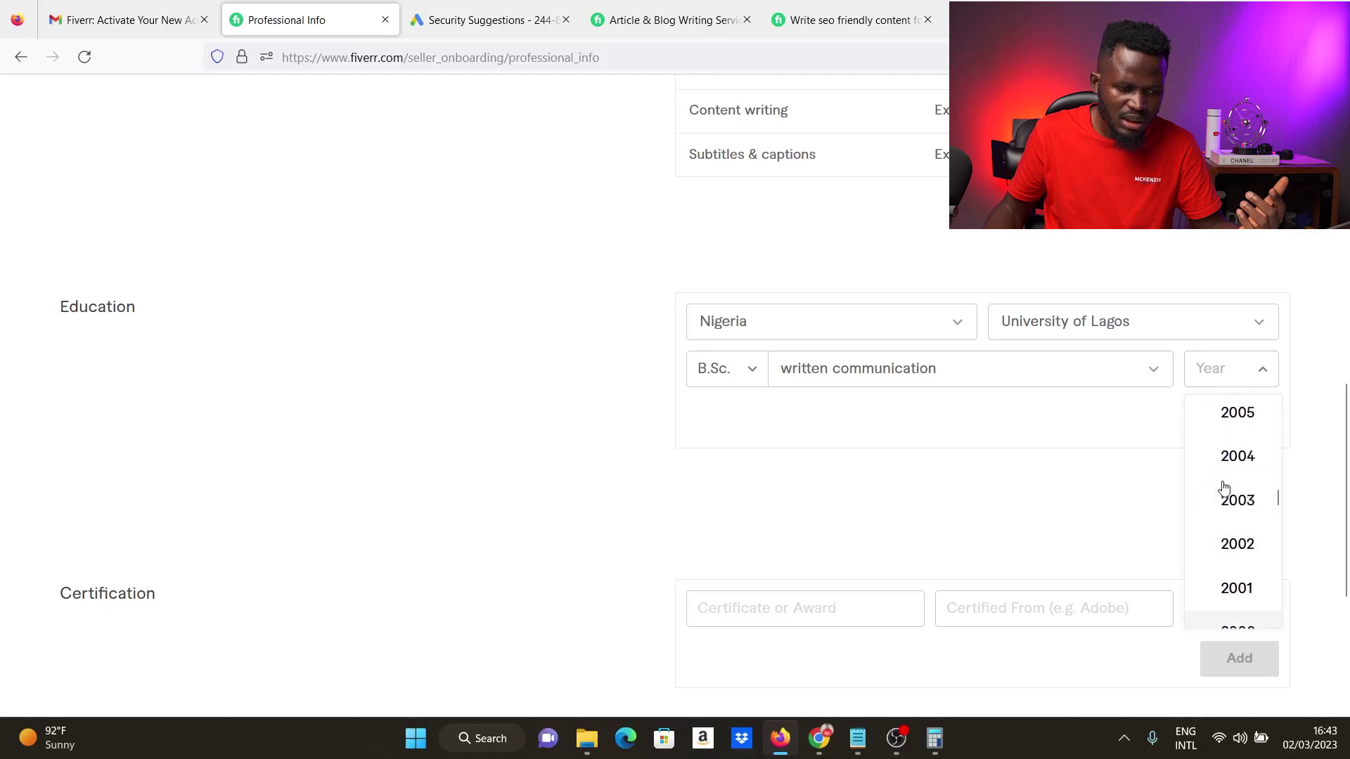
{"action": "scroll", "coordinate": [1224, 487], "scroll_direction": "up", "scroll_amount": 4}
{"action": "left_click", "coordinate": [1237, 452]}
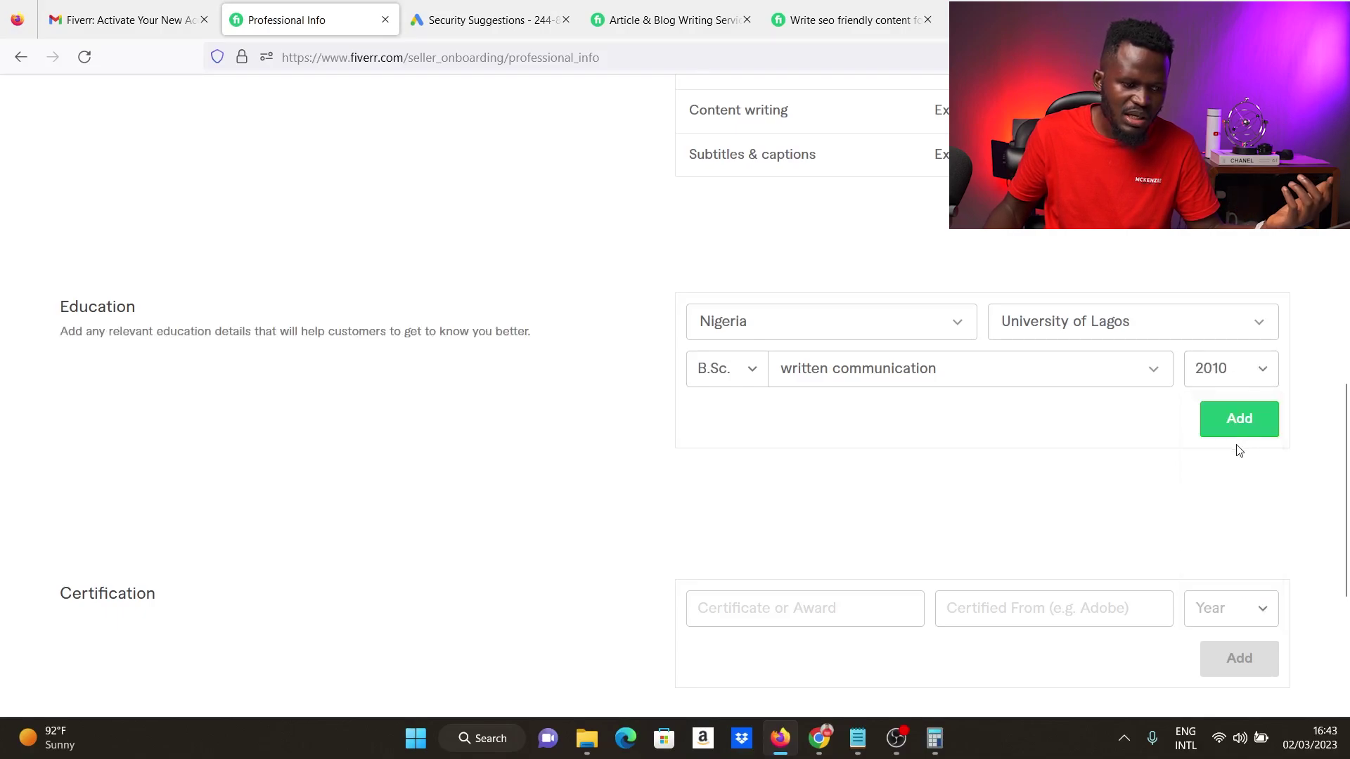
{"action": "left_click", "coordinate": [1238, 420]}
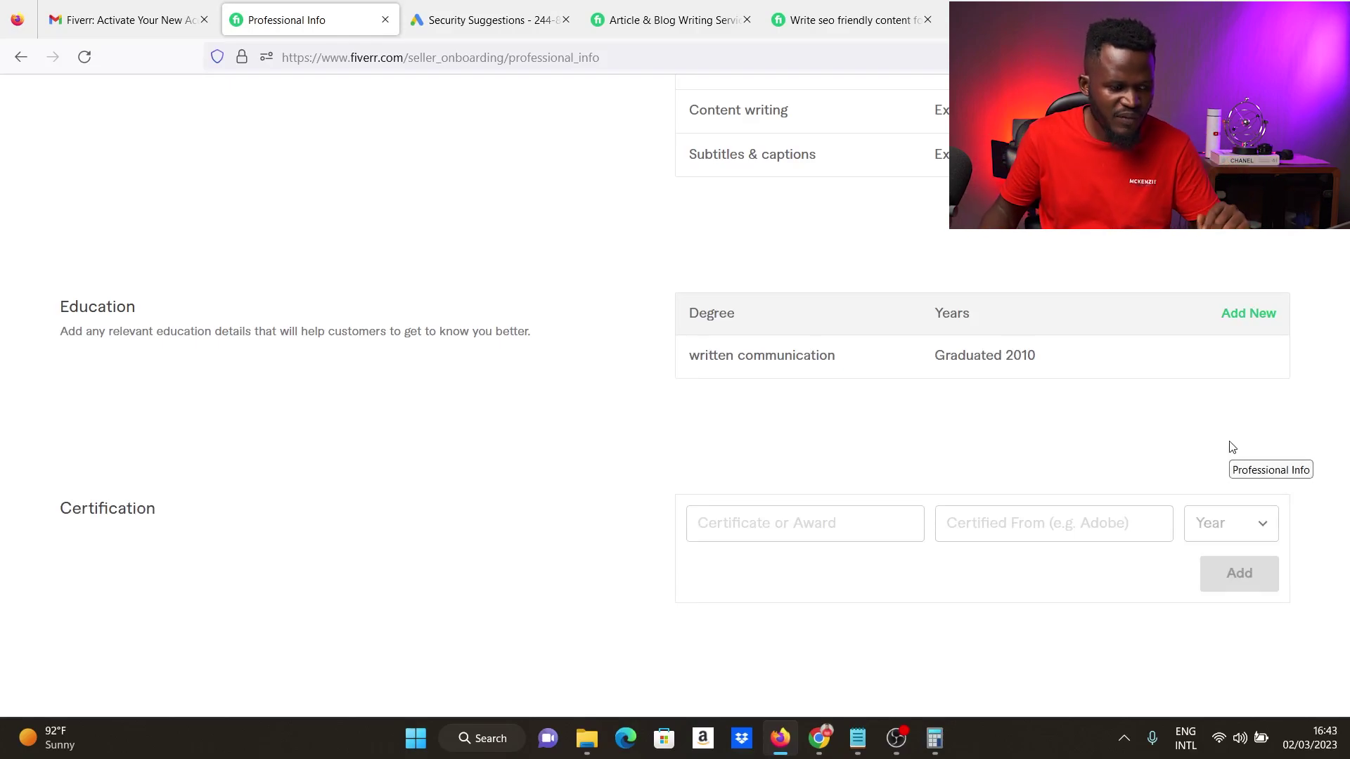
{"action": "scroll", "coordinate": [1281, 394], "scroll_direction": "down", "scroll_amount": 3}
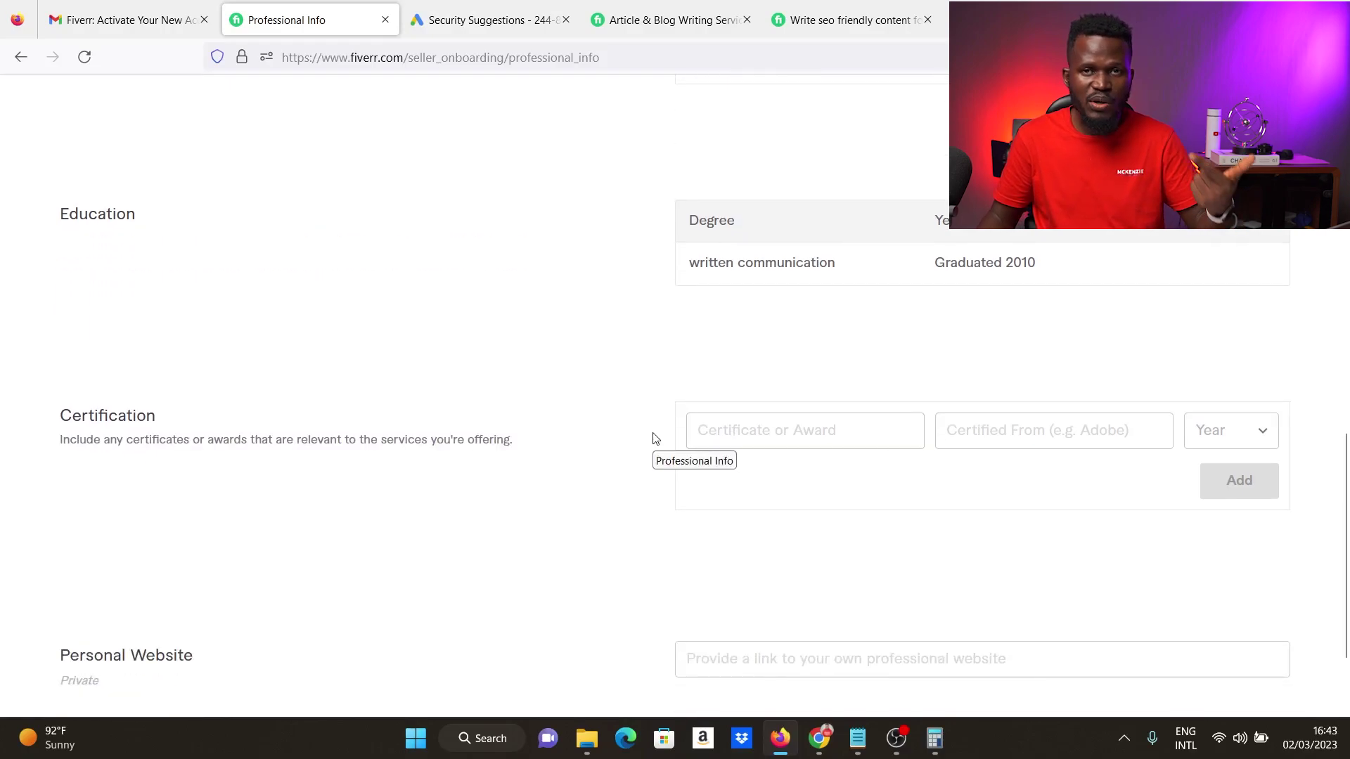
{"action": "scroll", "coordinate": [657, 425], "scroll_direction": "down", "scroll_amount": 3}
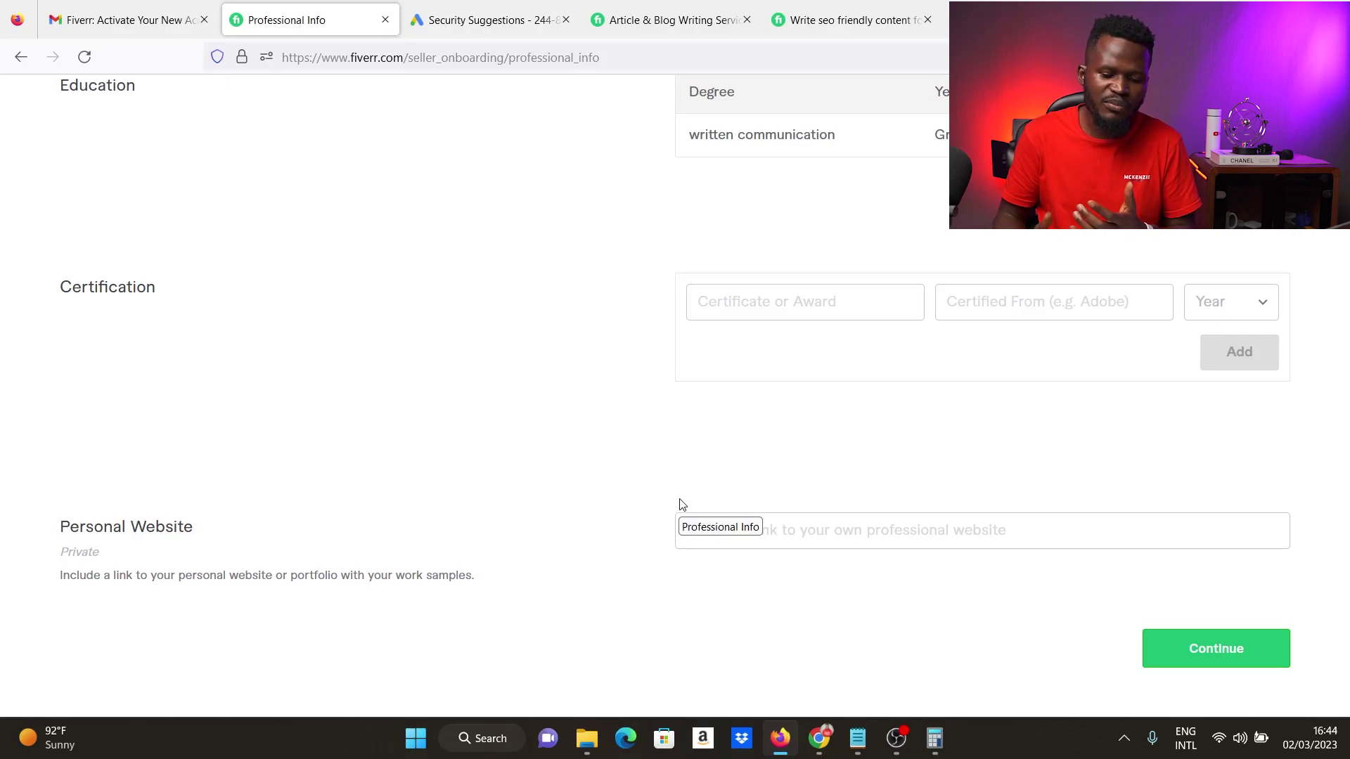
Step: Enter the personal website URL and continue to the Linked Accounts step
{"action": "left_click", "coordinate": [780, 528]}
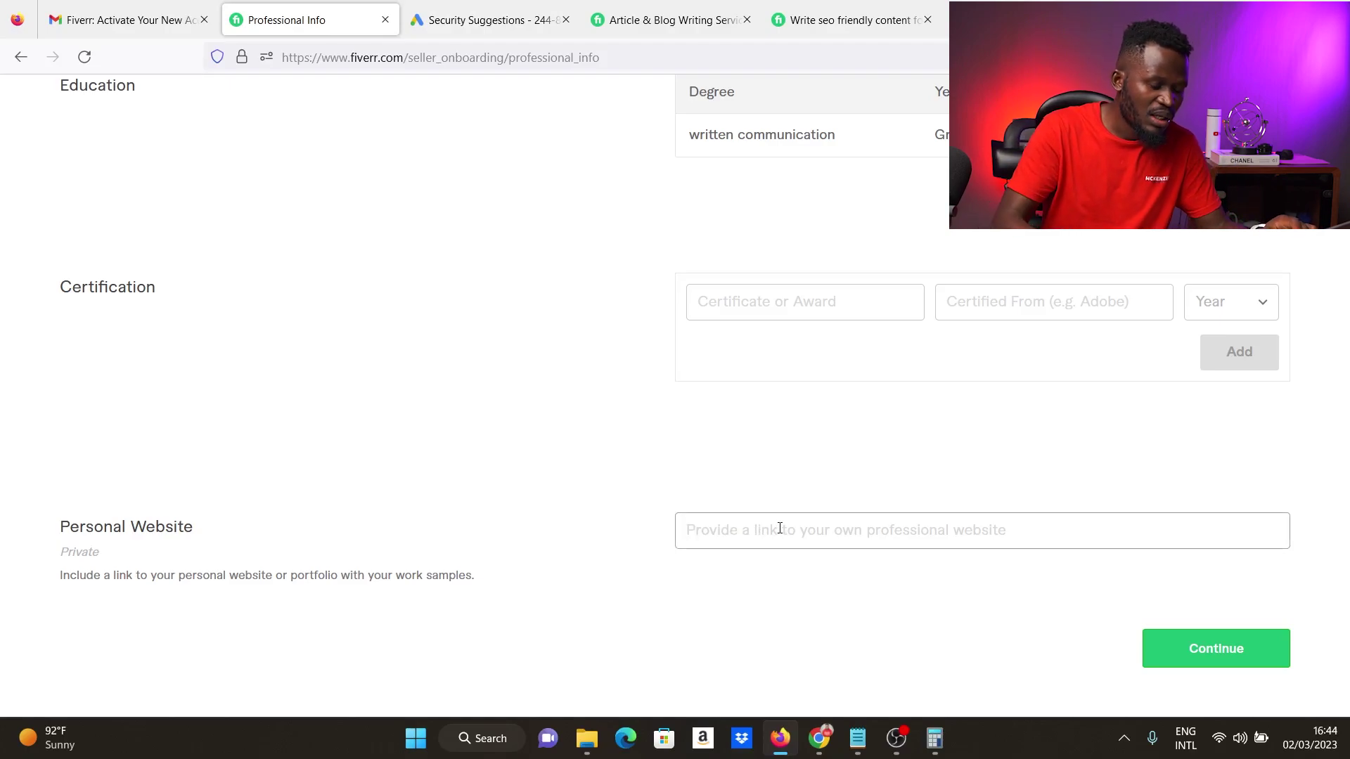
{"action": "type", "text": "www"}
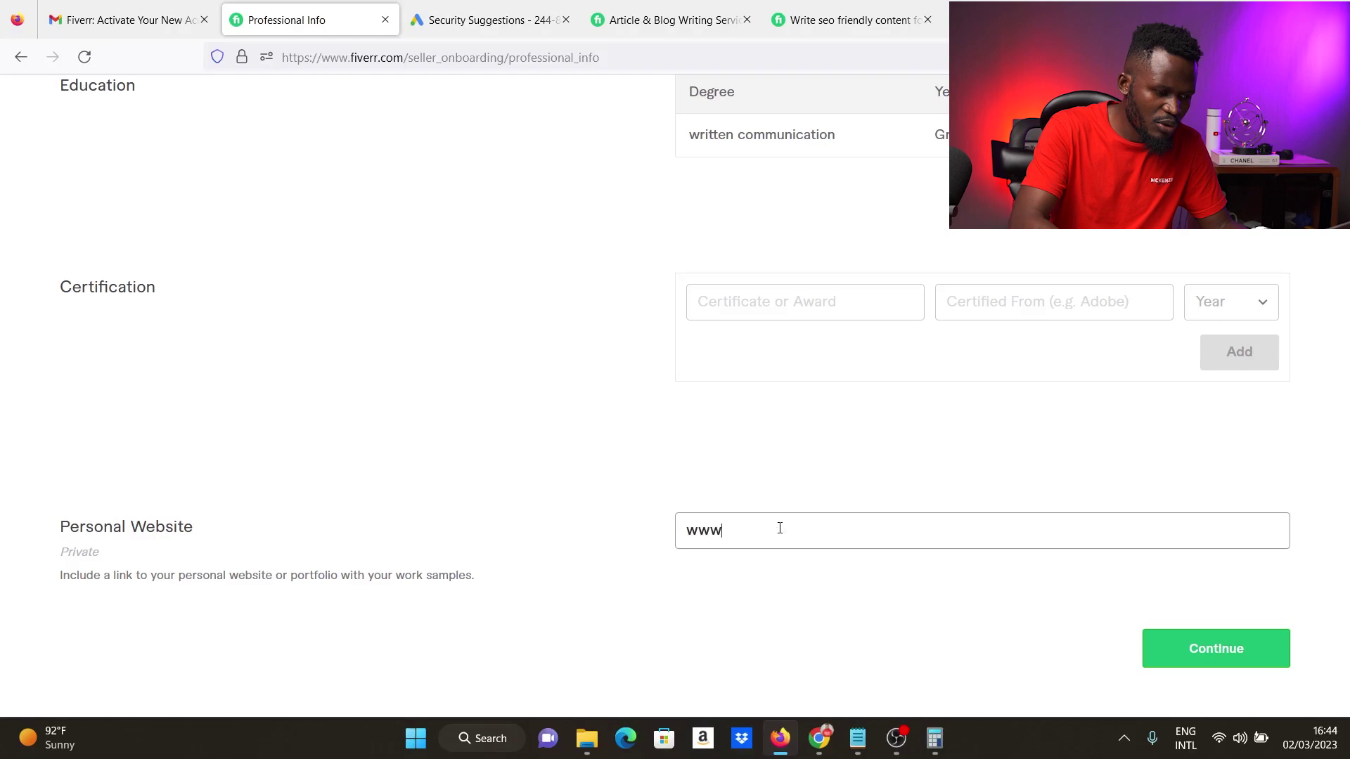
{"action": "type", "text": ".georgeach"}
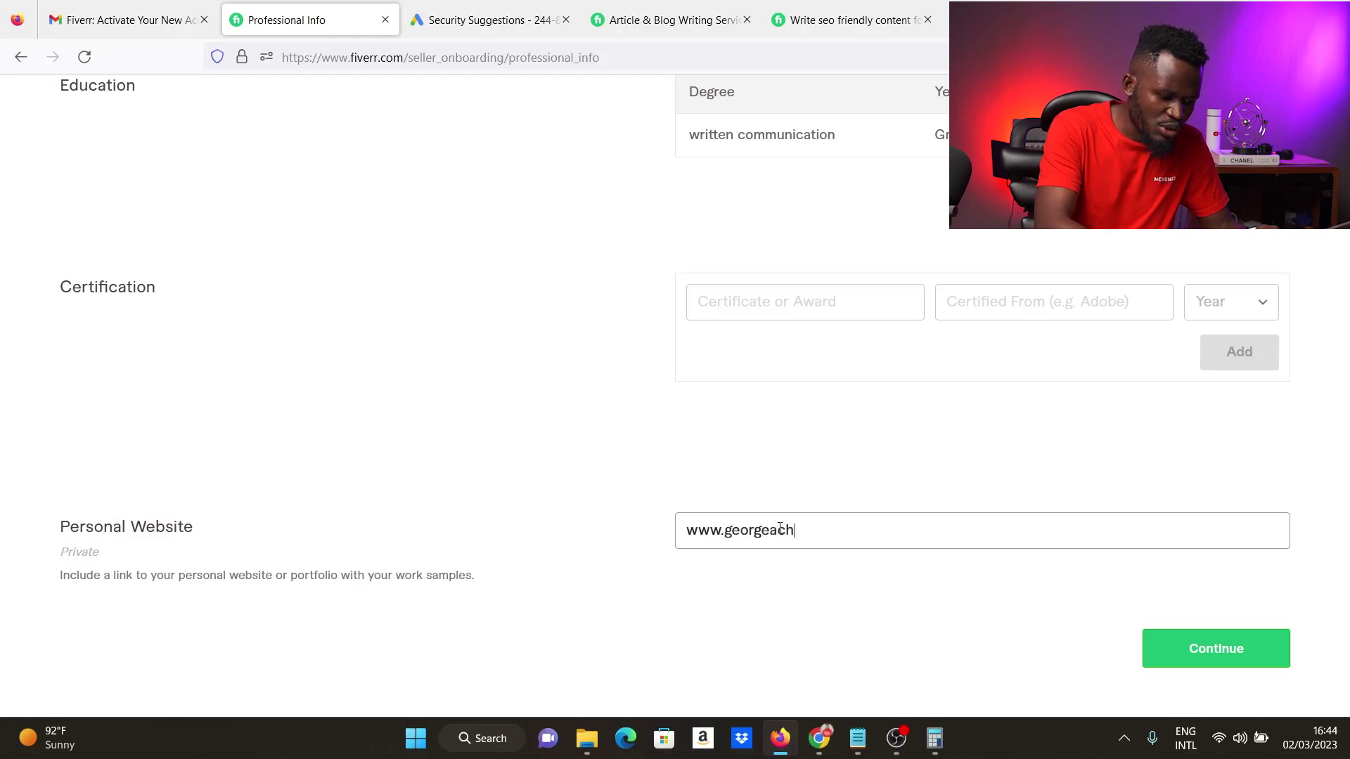
{"action": "type", "text": "om"}
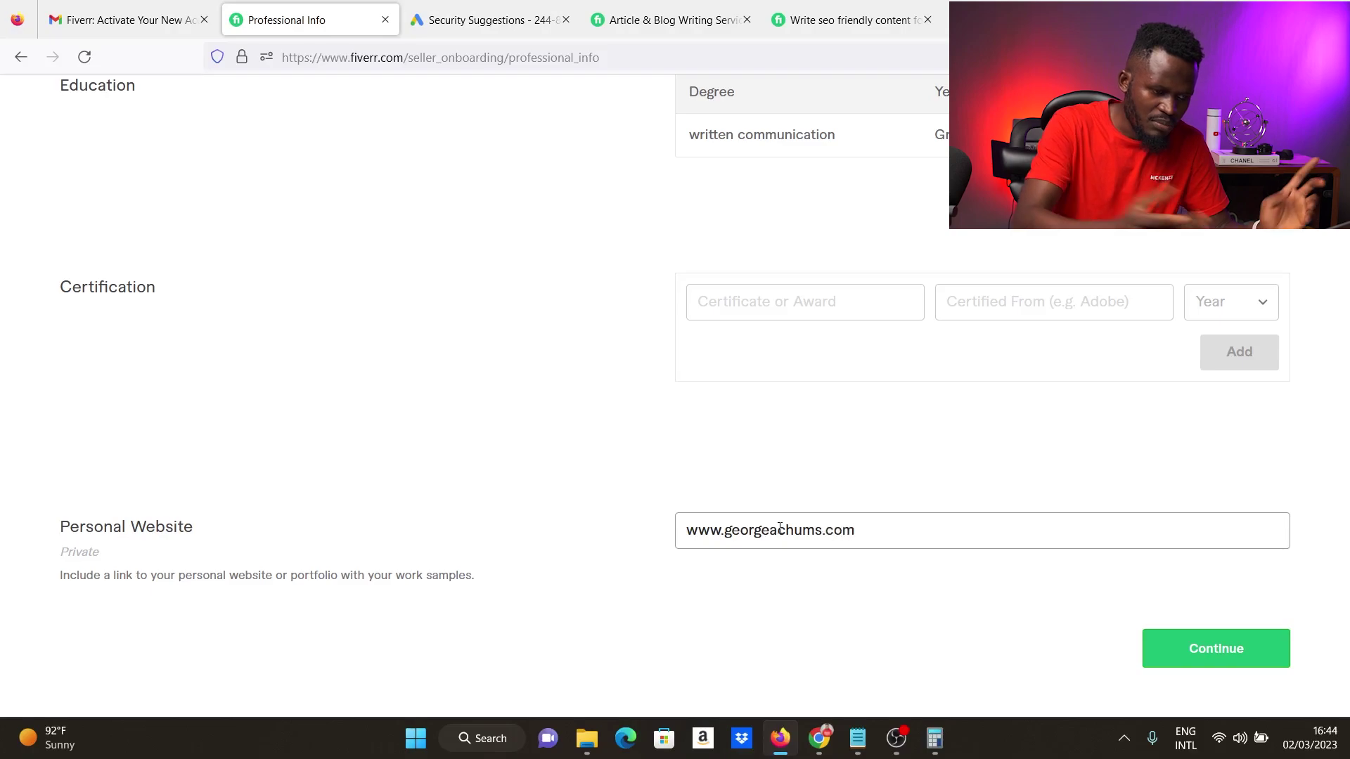
{"action": "left_click", "coordinate": [1179, 692]}
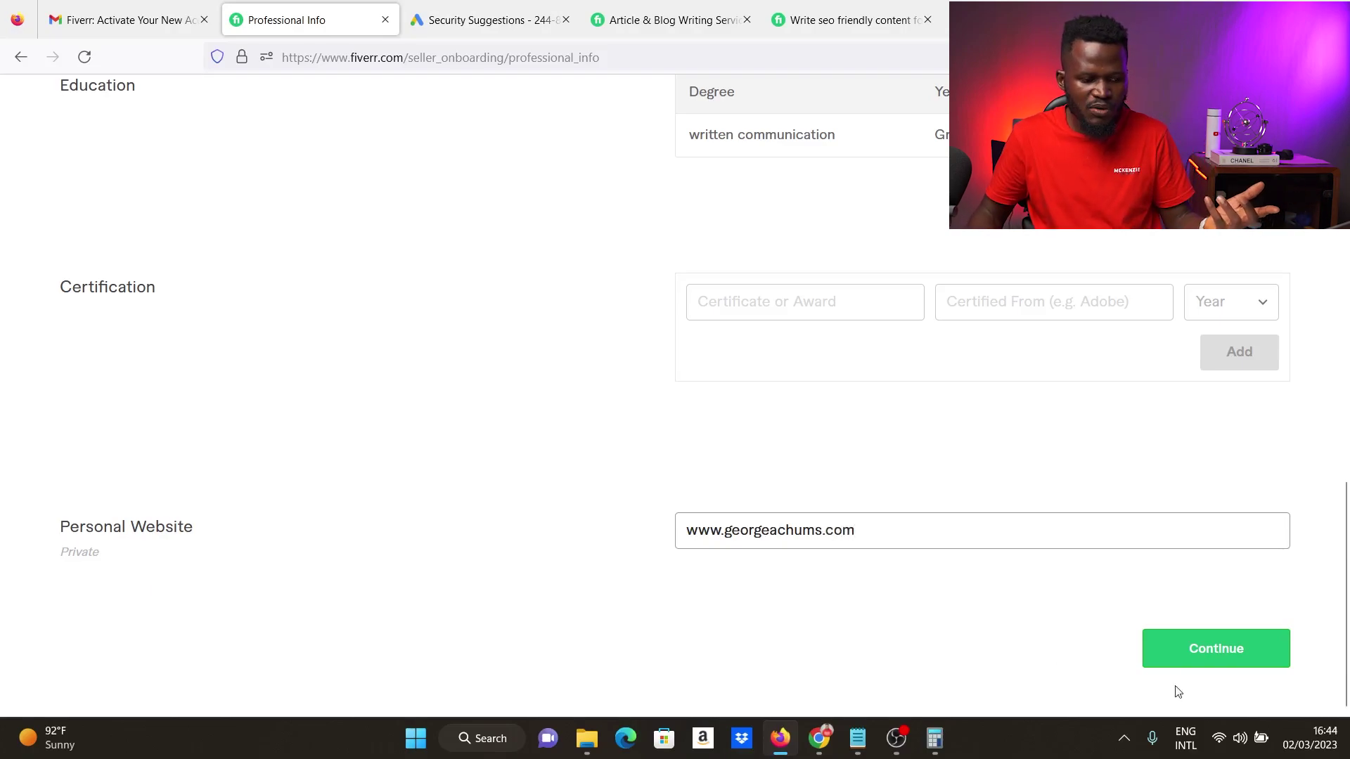
{"action": "left_click", "coordinate": [1217, 650]}
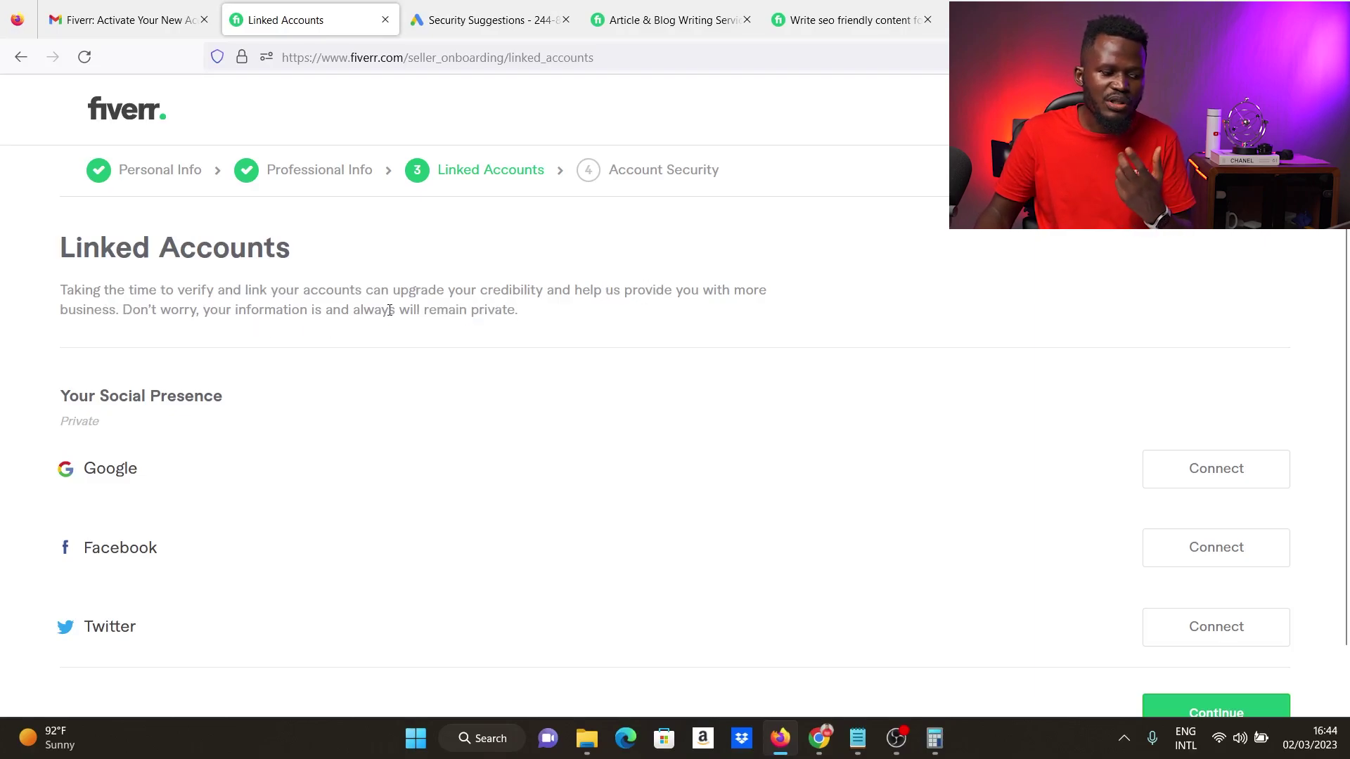
Step: Skip linking Google, Facebook and Twitter and continue to Account Security
{"action": "scroll", "coordinate": [690, 365], "scroll_direction": "down", "scroll_amount": 1}
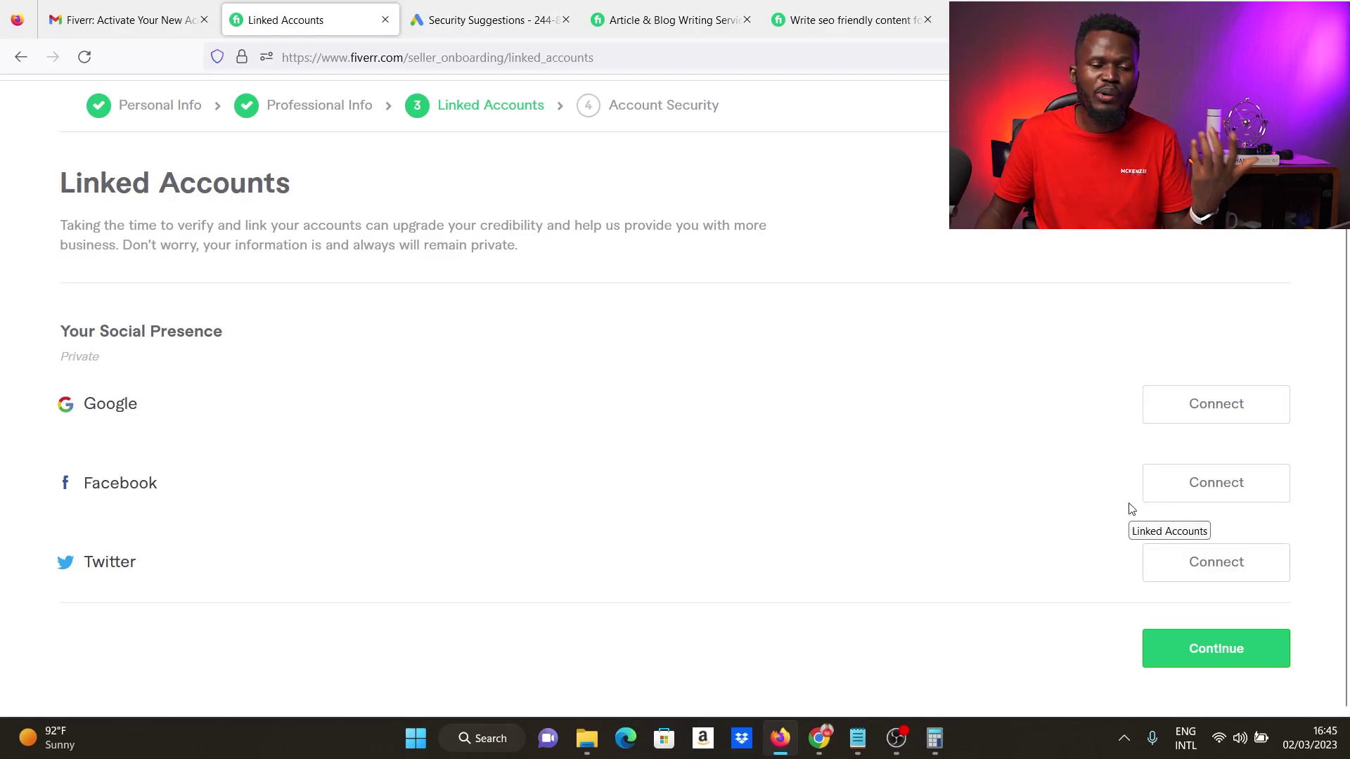
{"action": "left_click", "coordinate": [1227, 647]}
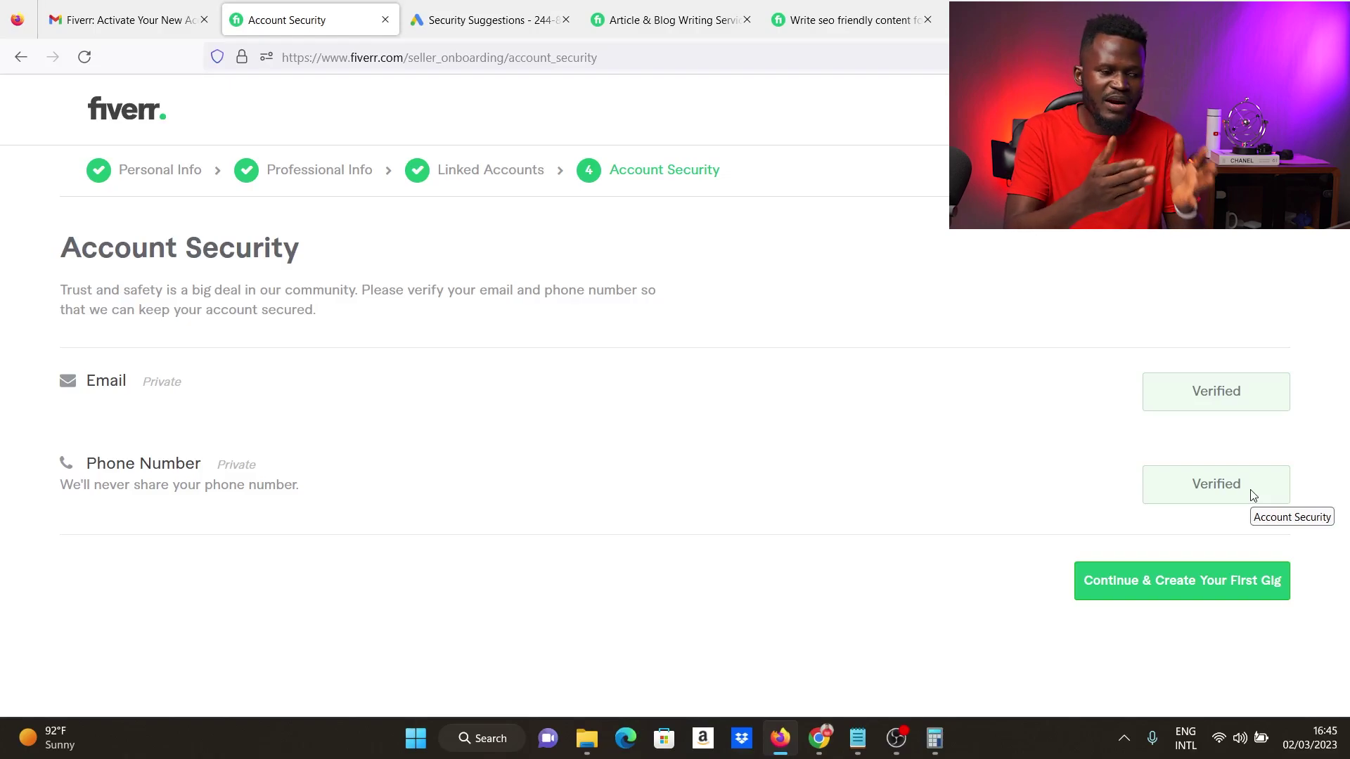
{"action": "left_click", "coordinate": [1205, 592]}
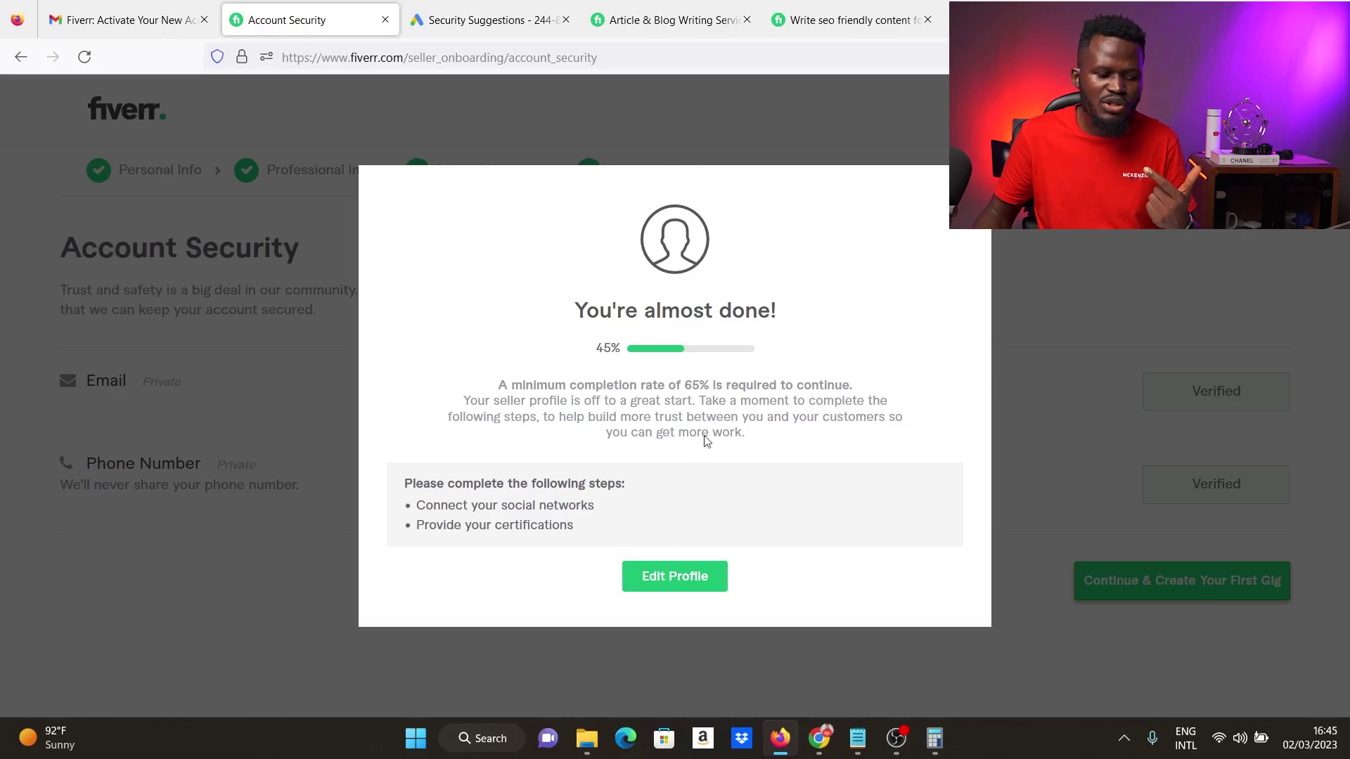
{"action": "left_click", "coordinate": [988, 272]}
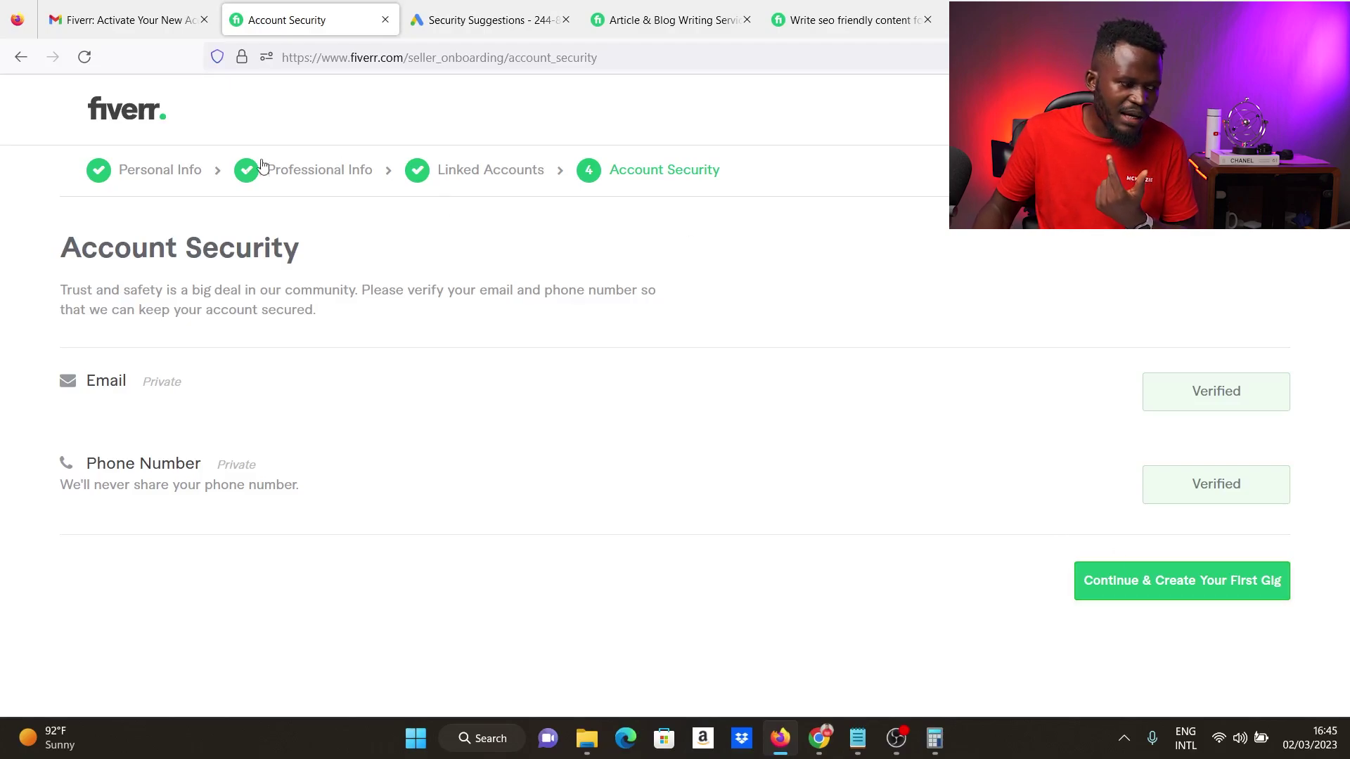
Step: Resubmit Personal Info, Professional Info, Linked Accounts and Account Security, finishing onboarding at 65% completion
{"action": "left_click", "coordinate": [174, 180]}
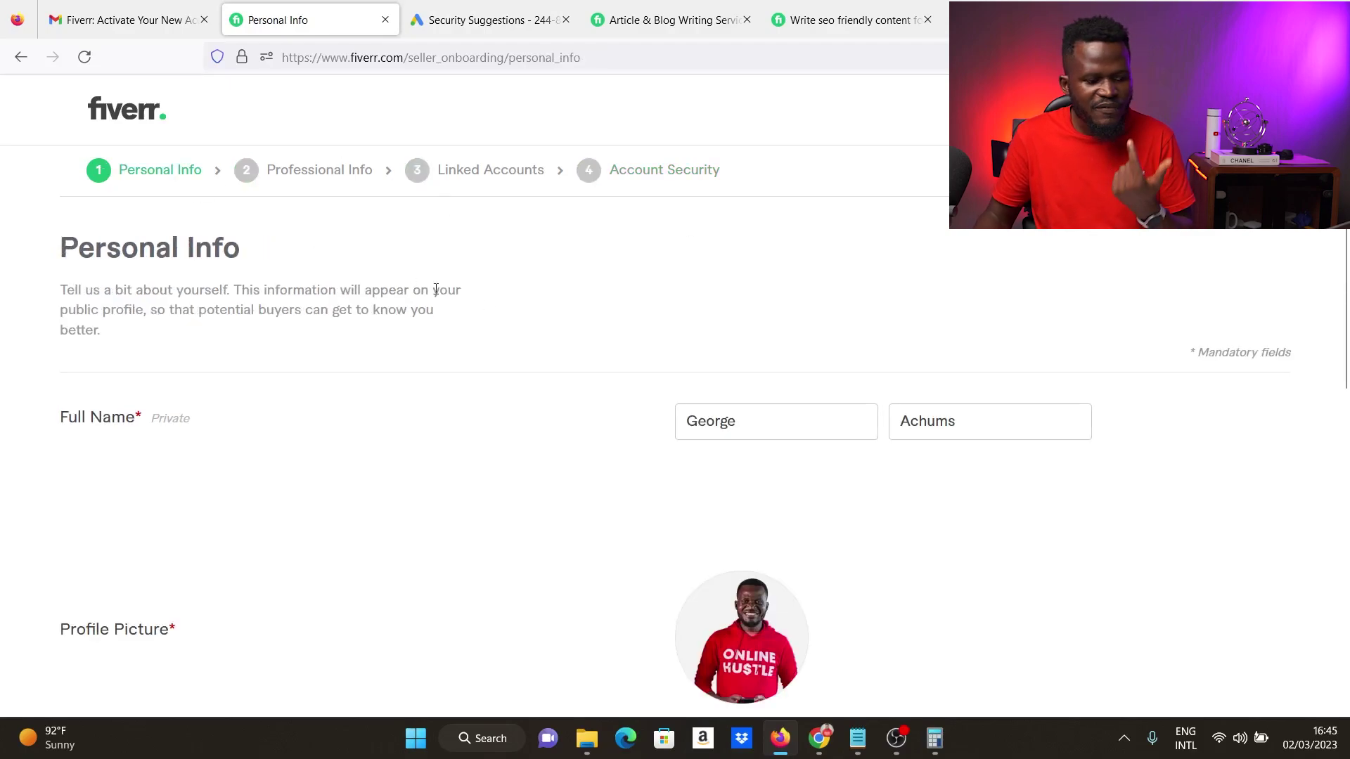
{"action": "scroll", "coordinate": [1078, 404], "scroll_direction": "down", "scroll_amount": 8}
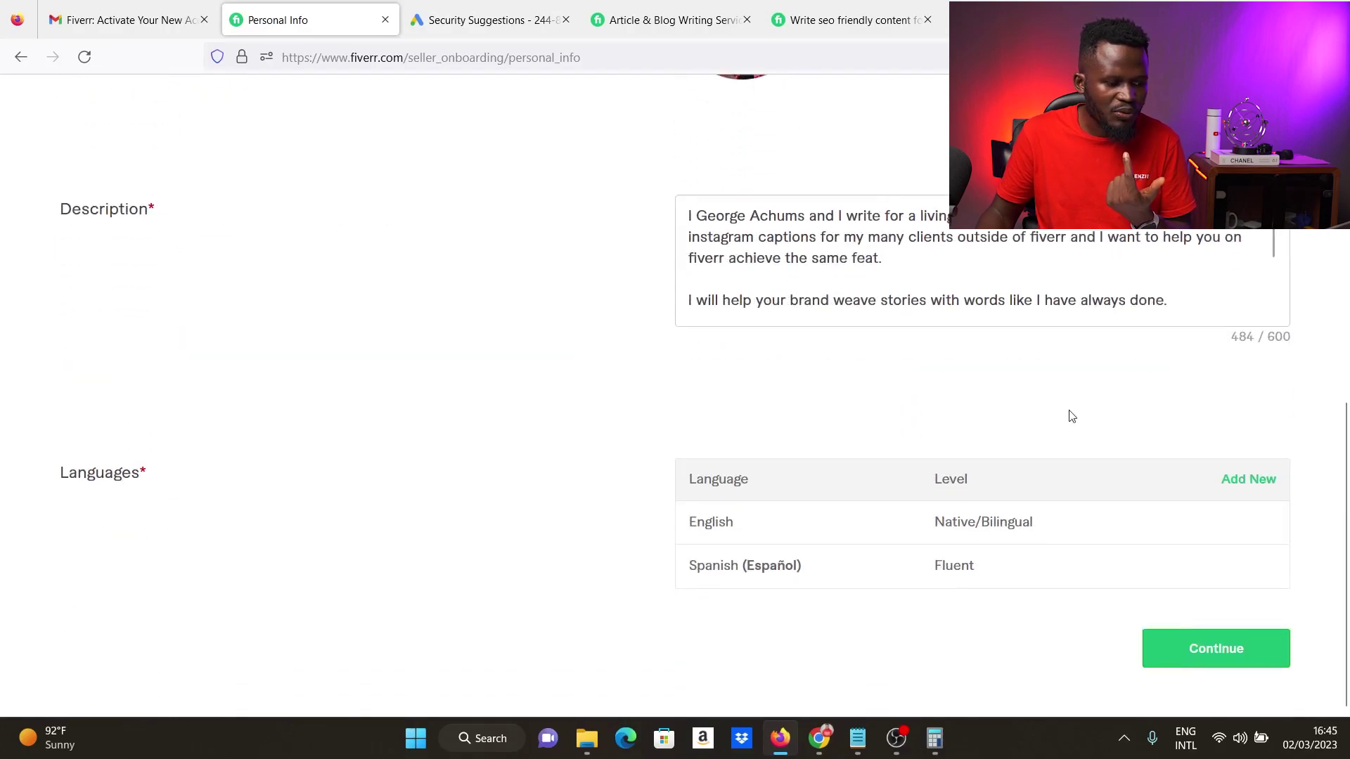
{"action": "left_click", "coordinate": [1201, 651]}
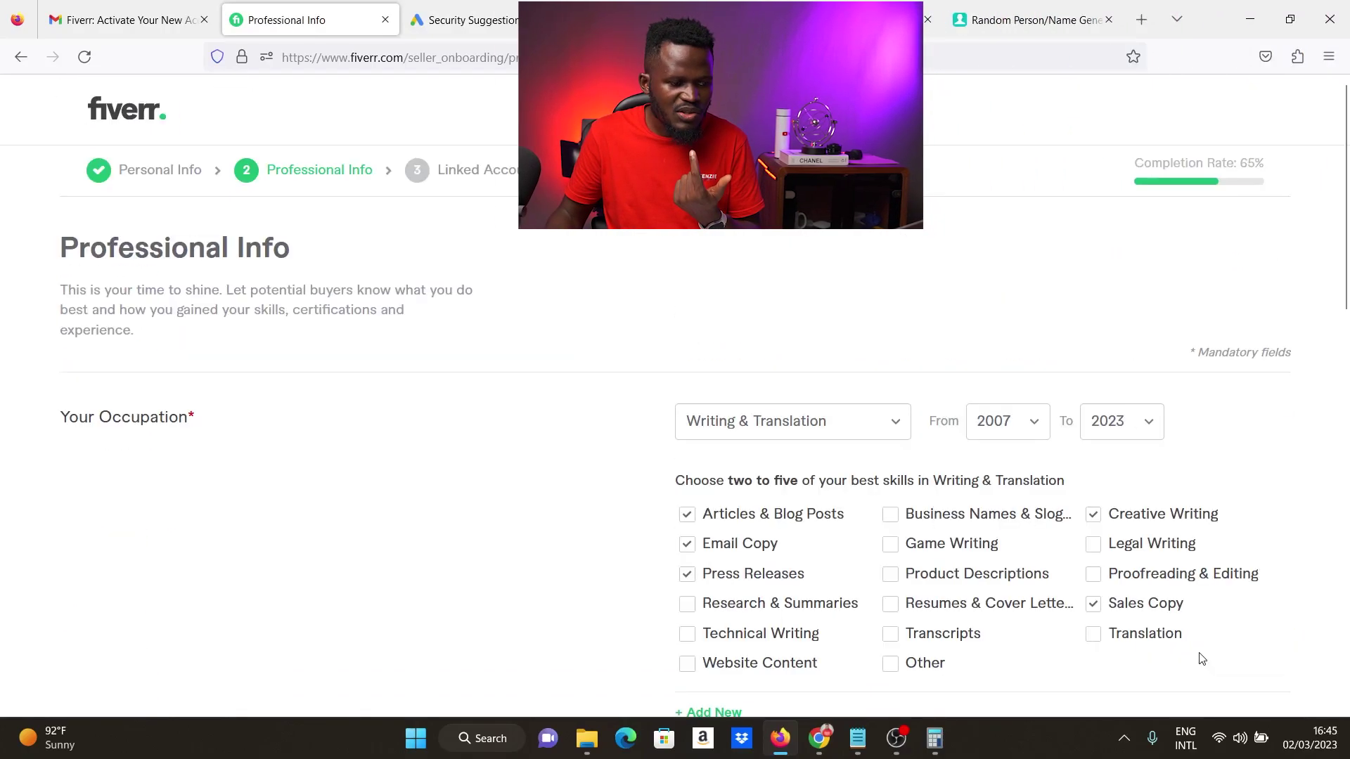
{"action": "scroll", "coordinate": [1125, 511], "scroll_direction": "down", "scroll_amount": 4}
{"action": "scroll", "coordinate": [1125, 511], "scroll_direction": "down", "scroll_amount": 4}
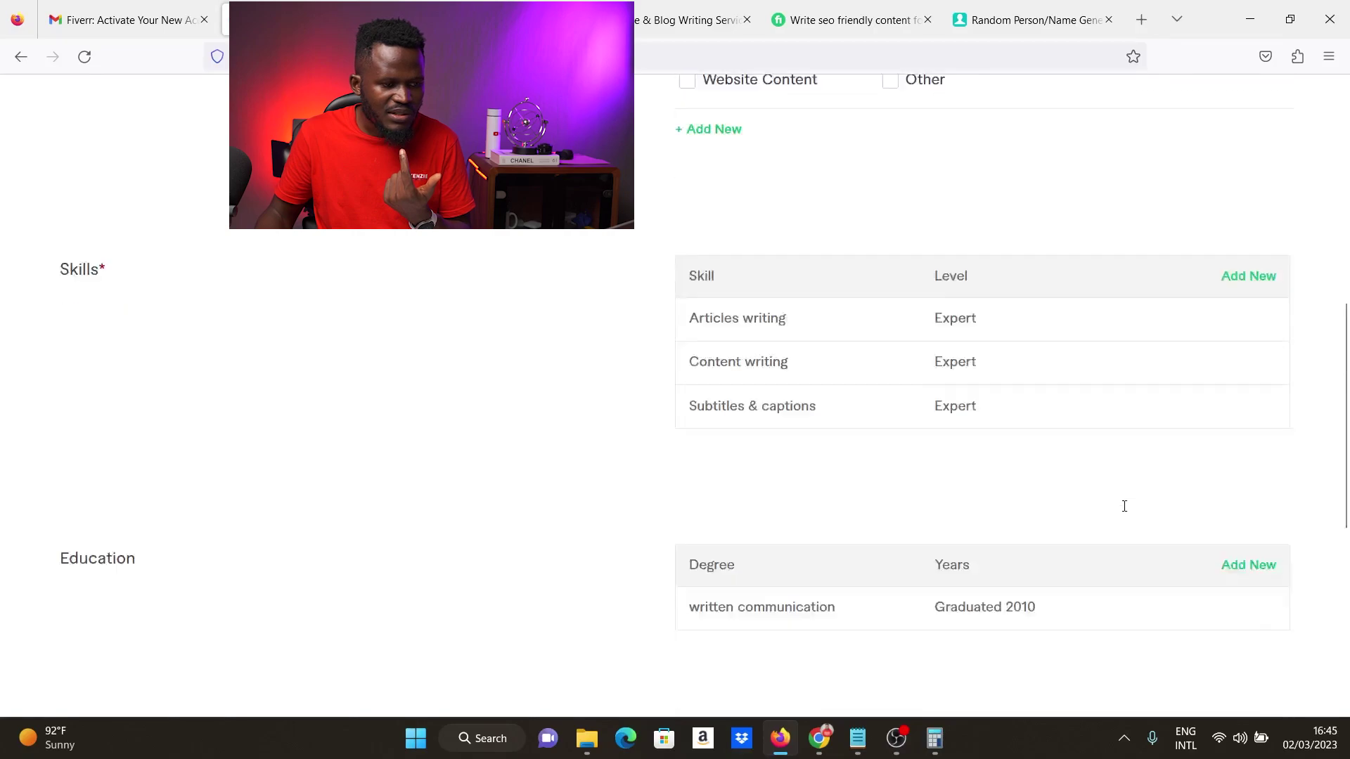
{"action": "scroll", "coordinate": [1125, 510], "scroll_direction": "up", "scroll_amount": 8}
{"action": "scroll", "coordinate": [1125, 512], "scroll_direction": "down", "scroll_amount": 2}
{"action": "scroll", "coordinate": [1124, 513], "scroll_direction": "down", "scroll_amount": 10}
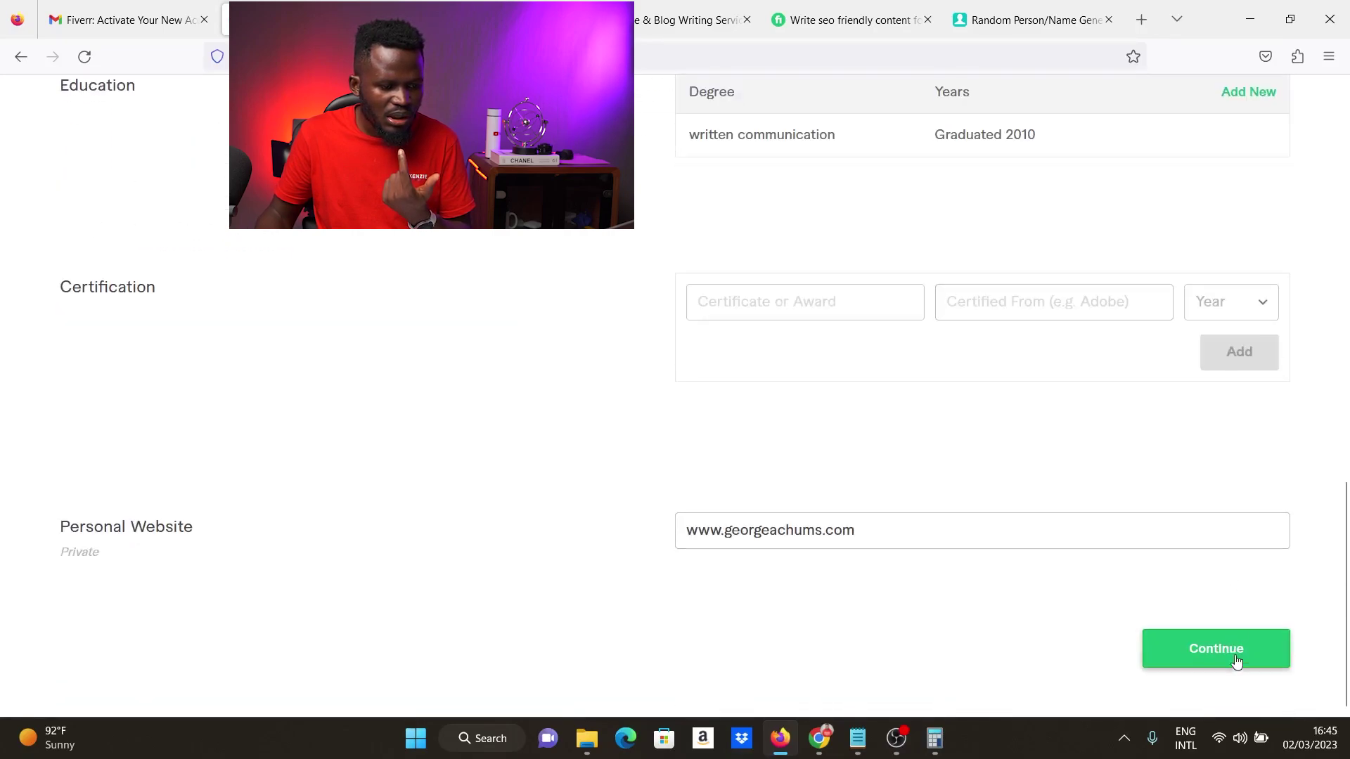
{"action": "left_click", "coordinate": [1235, 651]}
{"action": "scroll", "coordinate": [1162, 485], "scroll_direction": "down", "scroll_amount": 1}
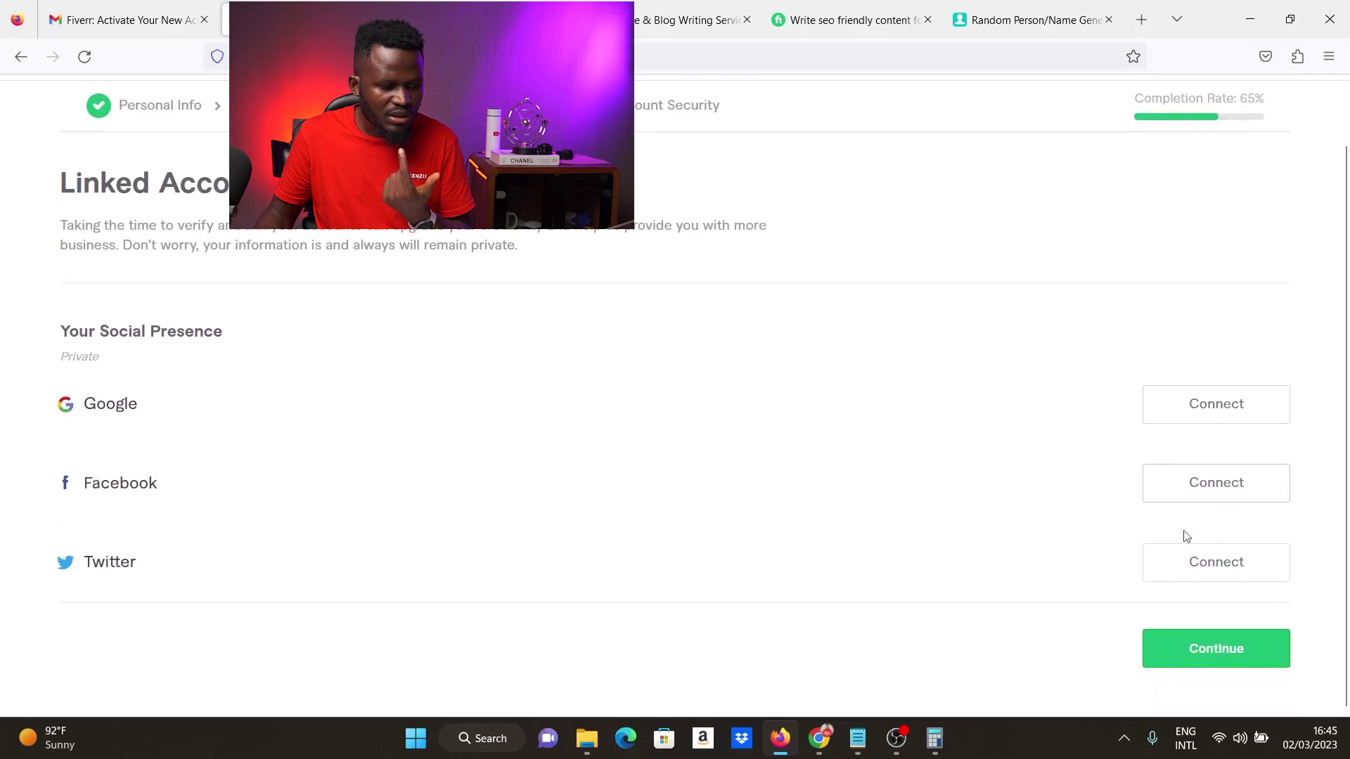
{"action": "left_click", "coordinate": [1230, 651]}
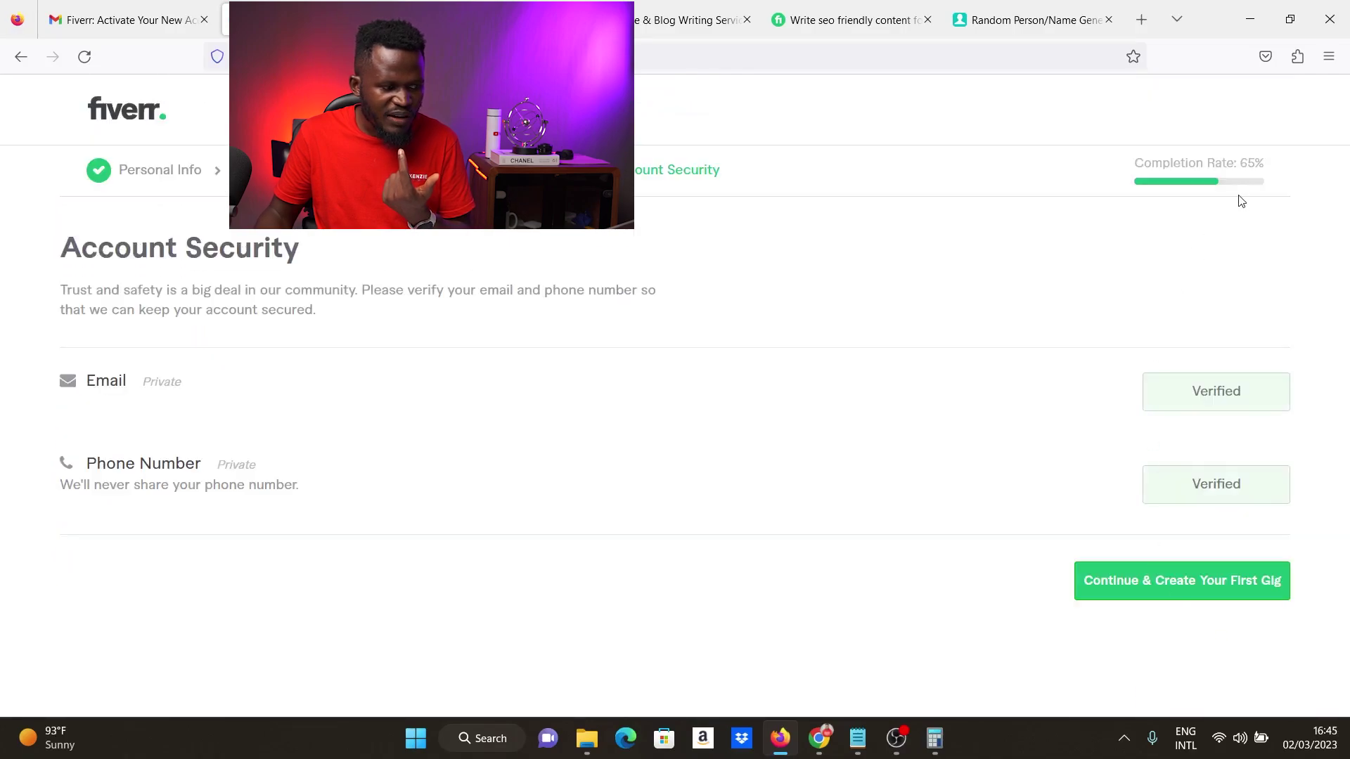
{"action": "left_click", "coordinate": [1188, 583]}
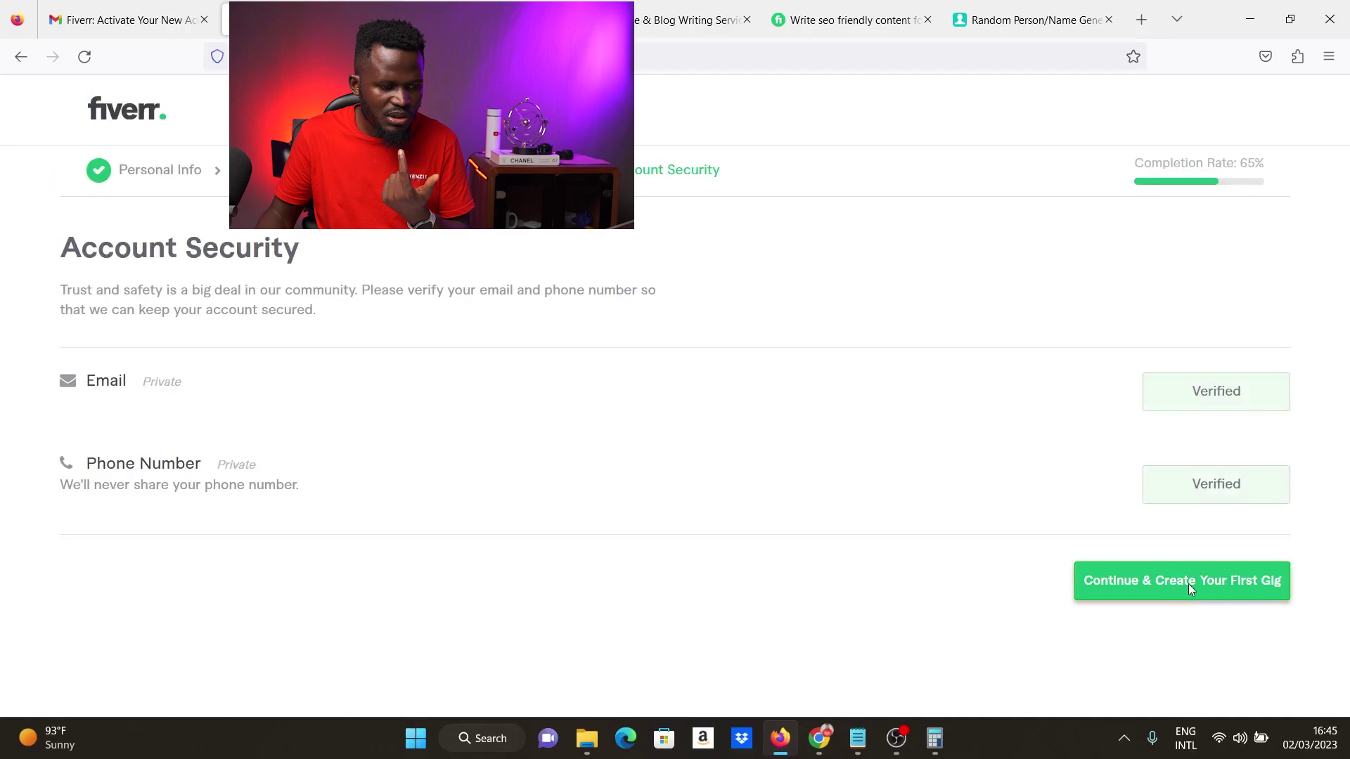